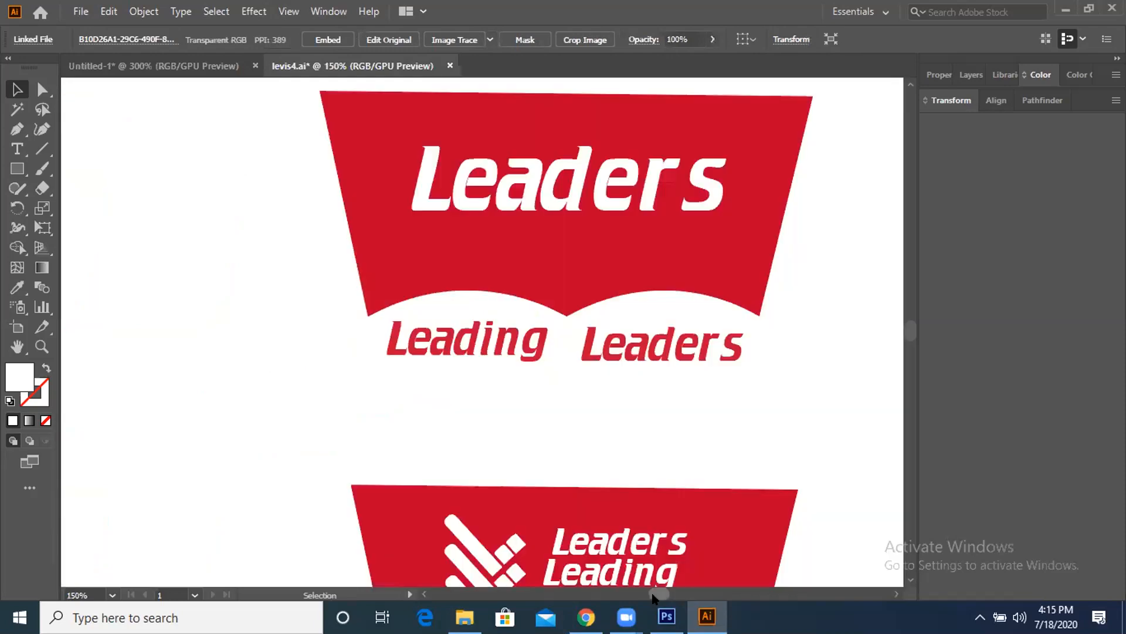
scroll(810, 600, "down", 1)
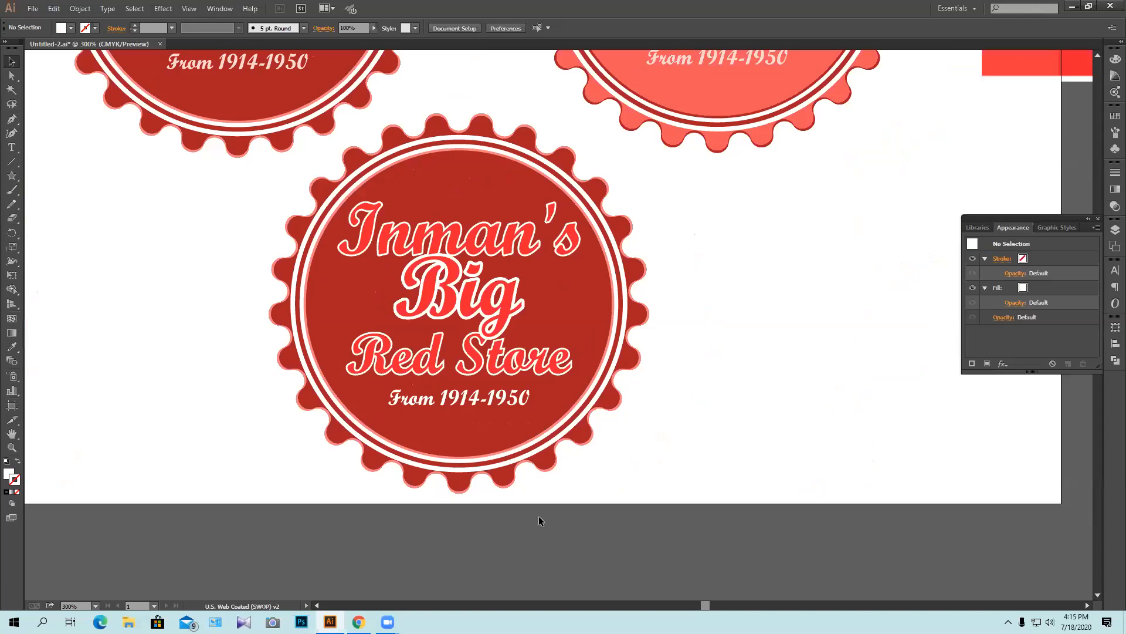
Reposition the dark red badge with pink-outlined lettering to the left of the white-outlined badge and leave it deselected
key("ctrl+z")
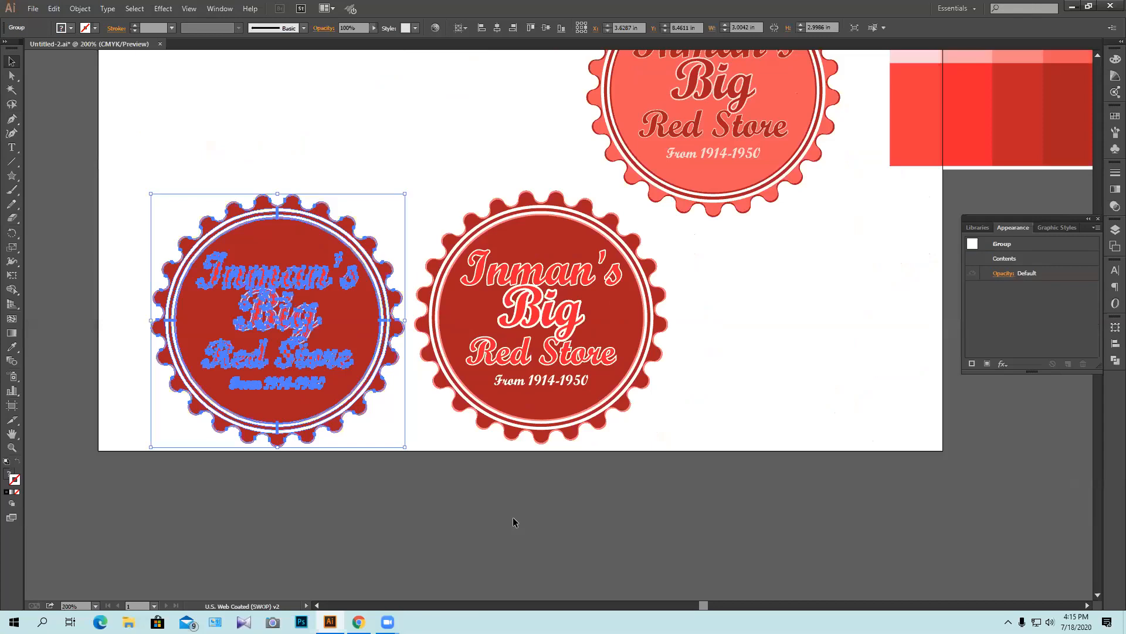
key("ctrl+shift+z")
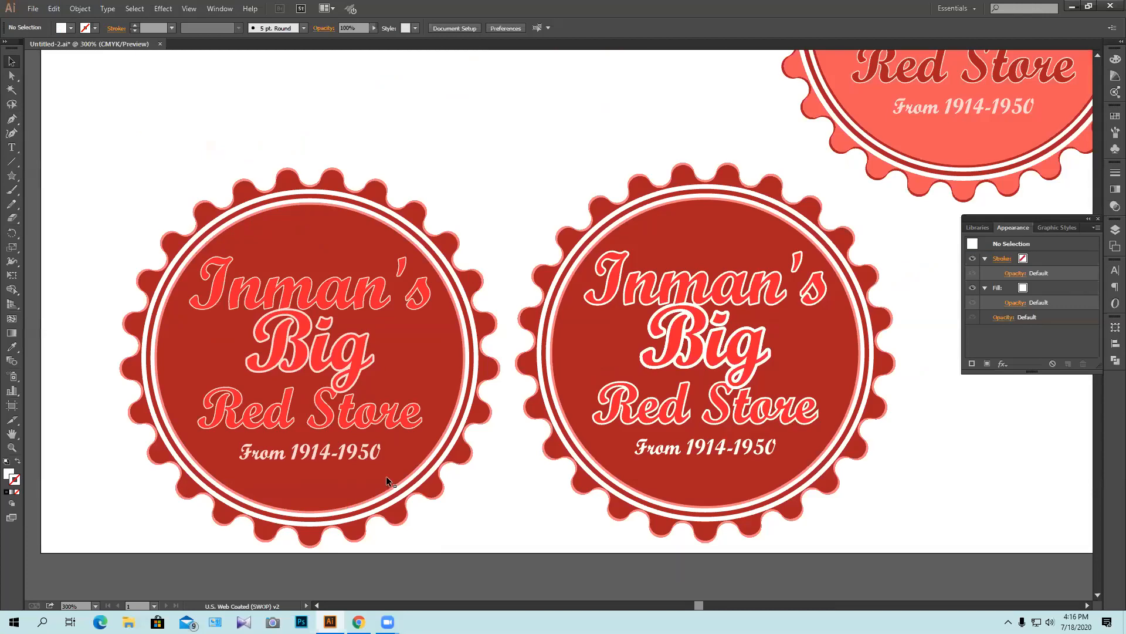
scroll(489, 519, "down", 1)
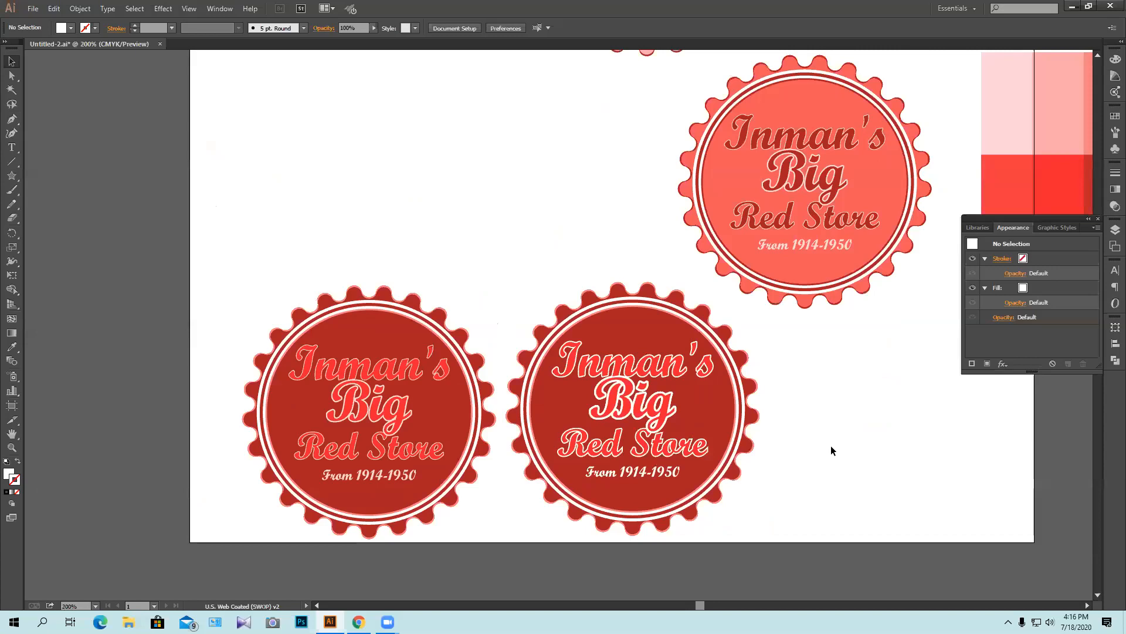
key("ctrl+z")
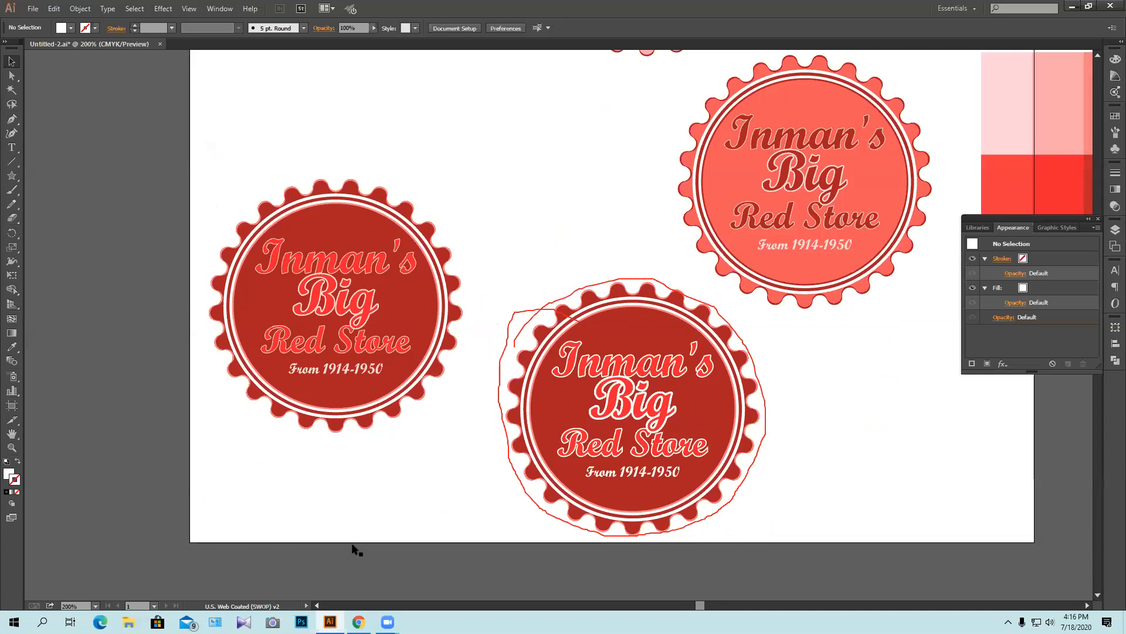
Examine the badge variants against the red color palette and check the white-outlined badge's lettering and rings up close
scroll(371, 516, "up", 5)
scroll(414, 467, "right", 8)
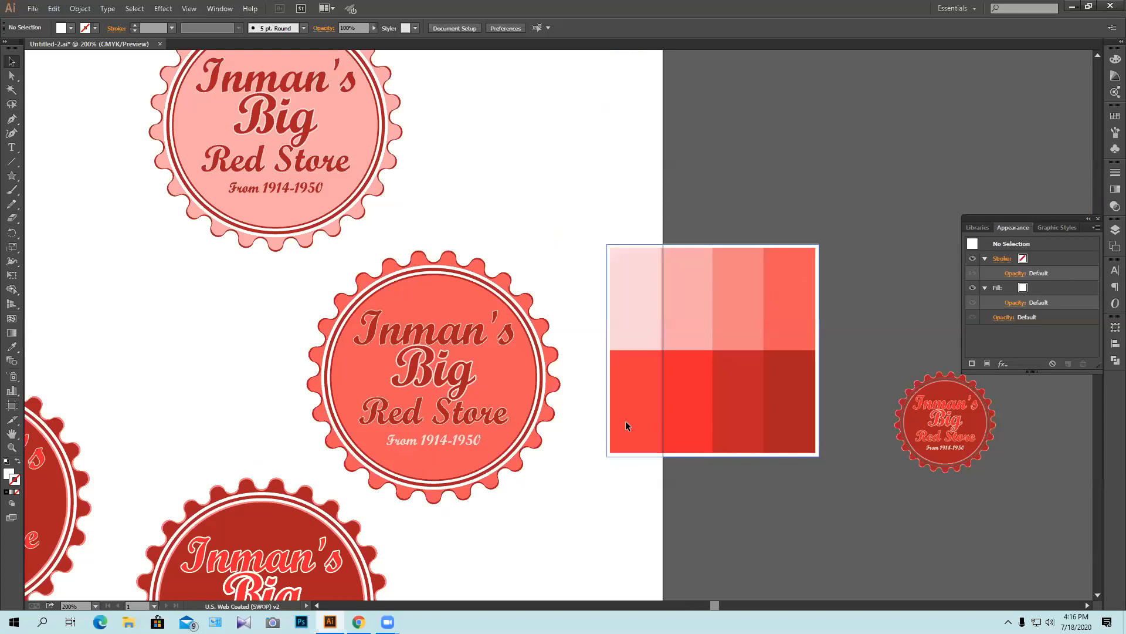
scroll(626, 421, "down", 3)
scroll(625, 421, "left", 2)
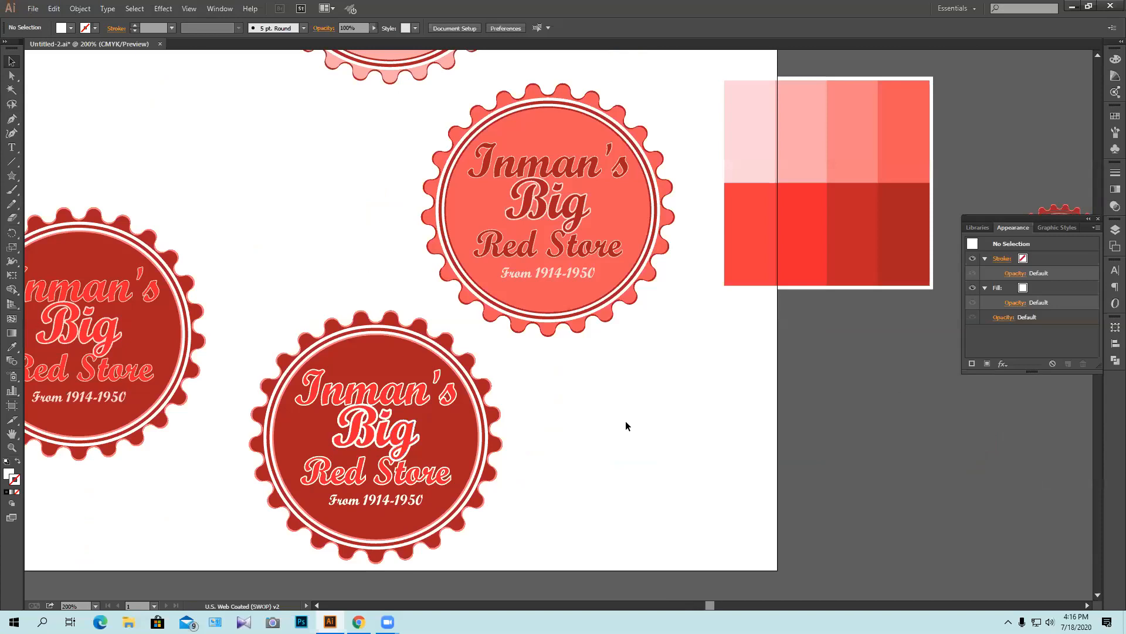
scroll(626, 420, "down", 1, "alt")
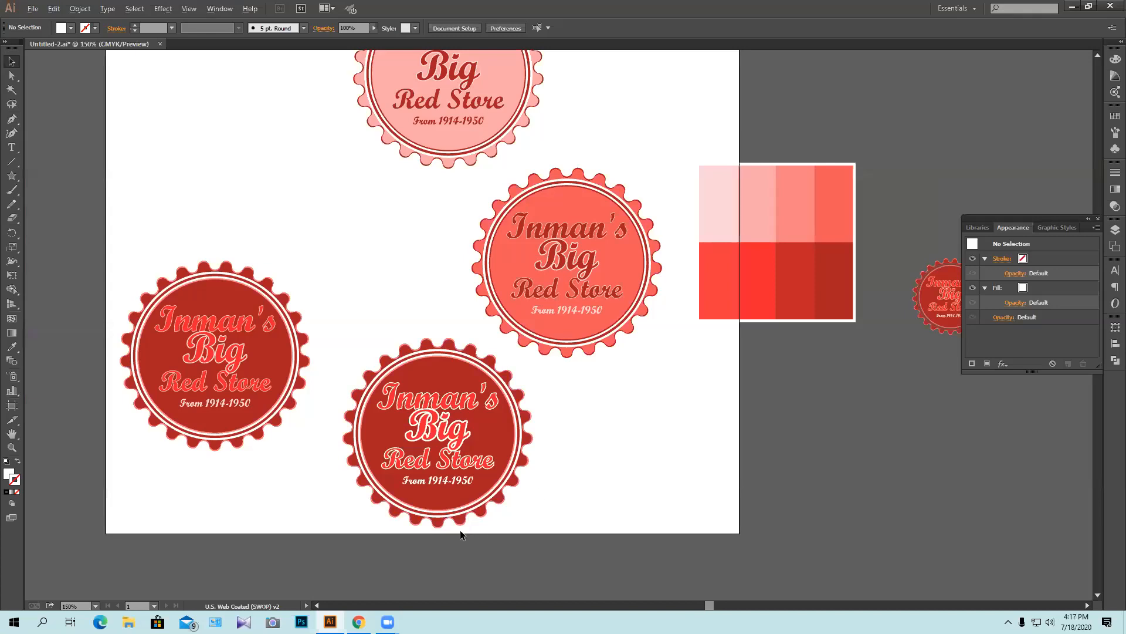
scroll(464, 531, "up", 1)
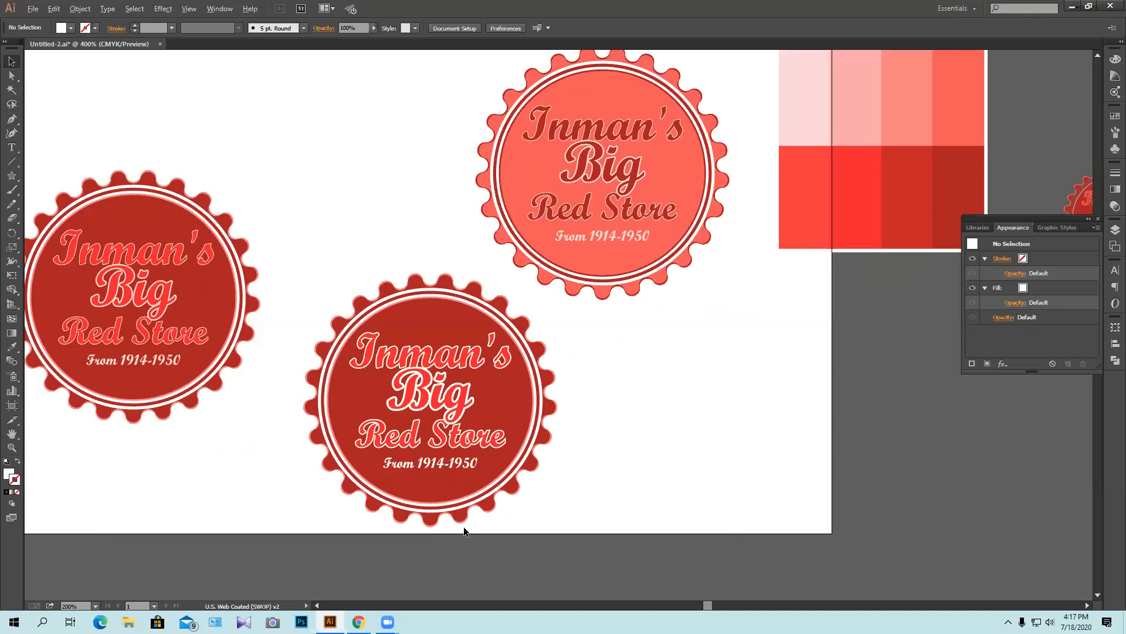
scroll(463, 531, "up", 2)
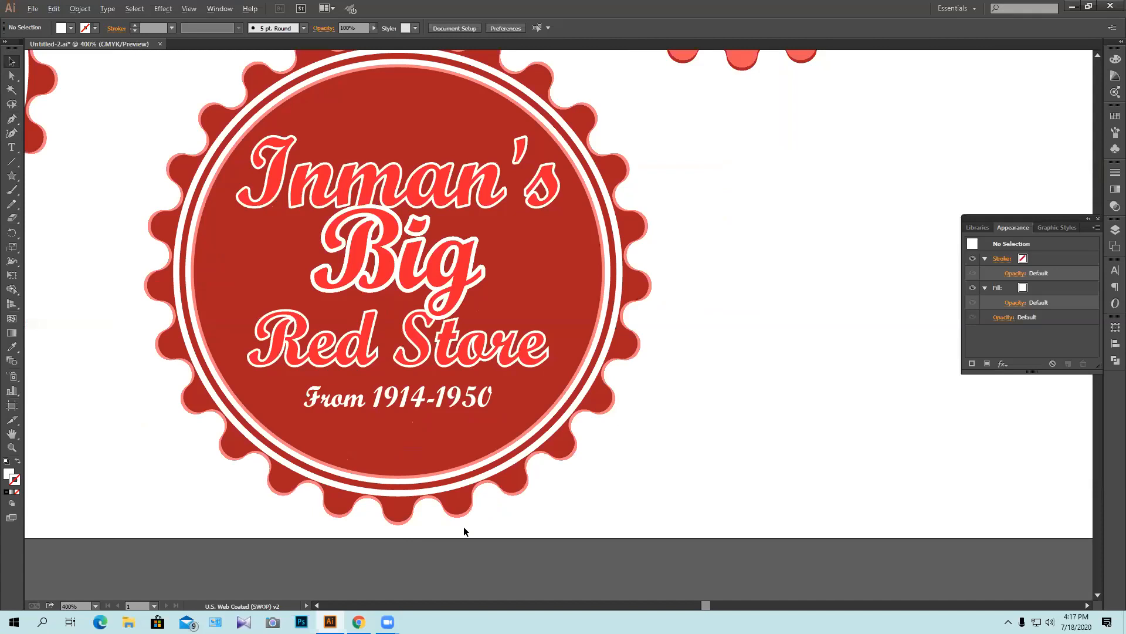
scroll(464, 531, "up", 1)
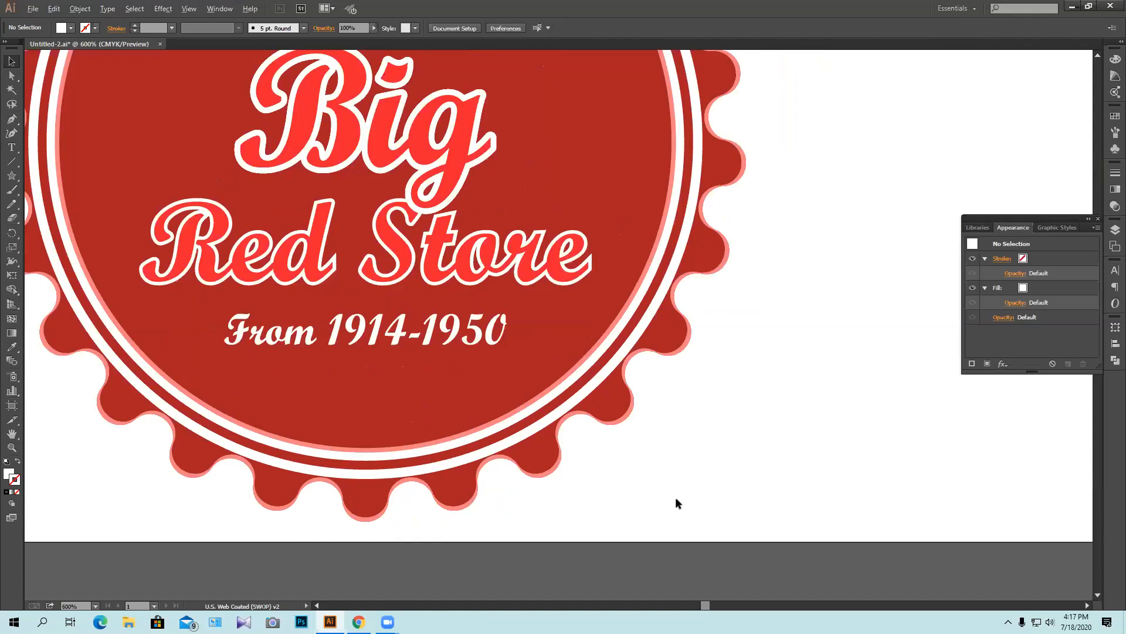
scroll(676, 498, "down", 1)
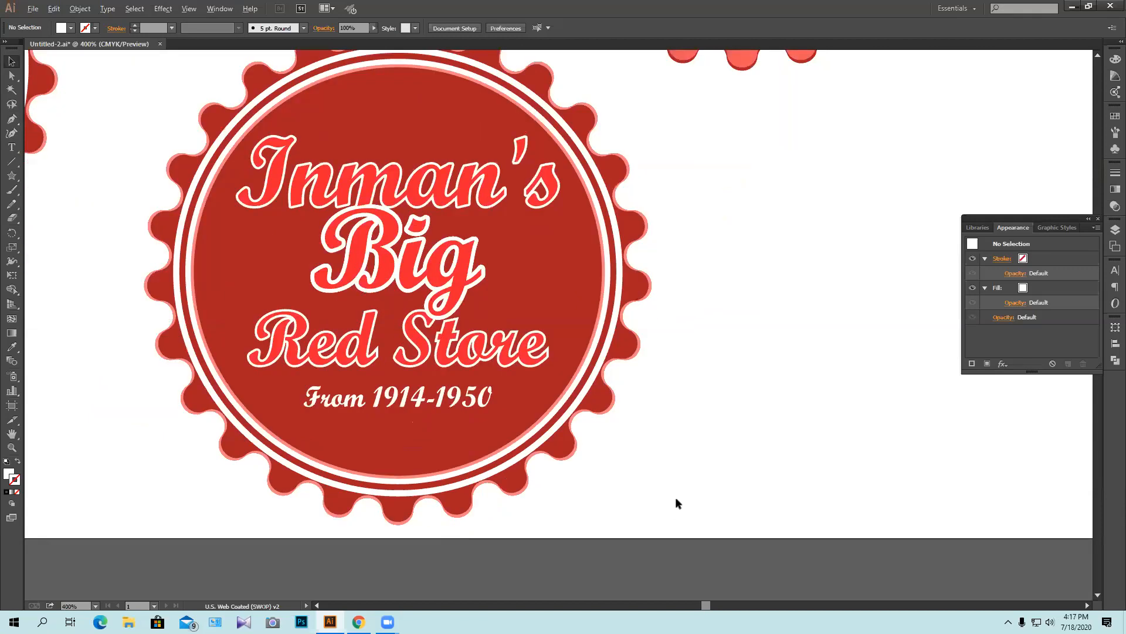
scroll(676, 498, "down", 1)
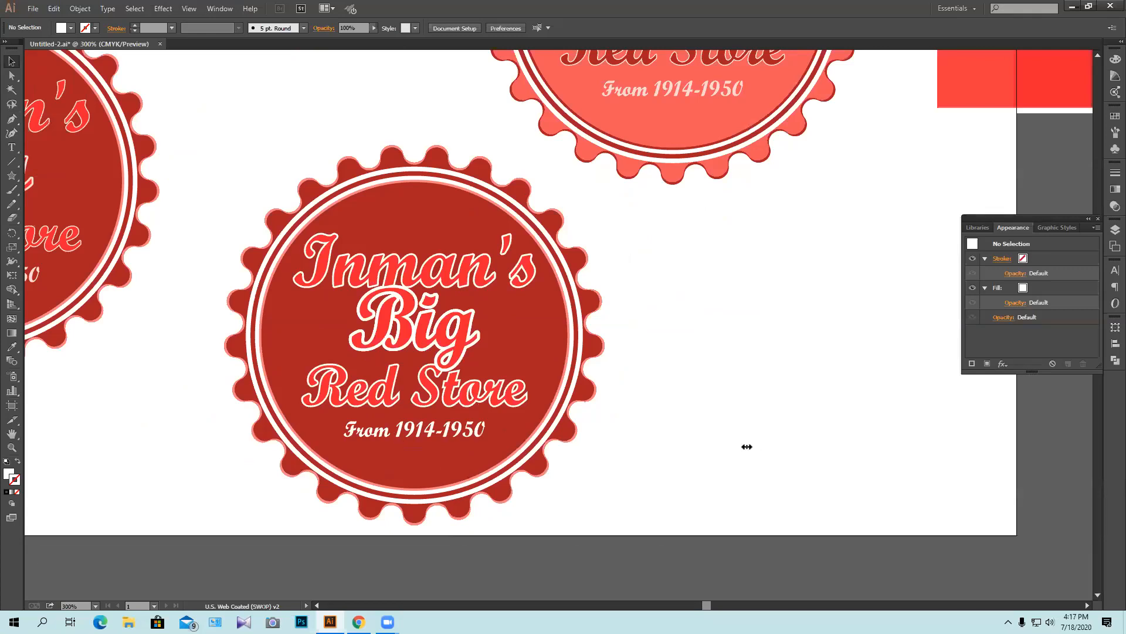
Duplicate the white-outlined badge to the right of the original, ungroup the copy and deselect it
right_click(519, 403)
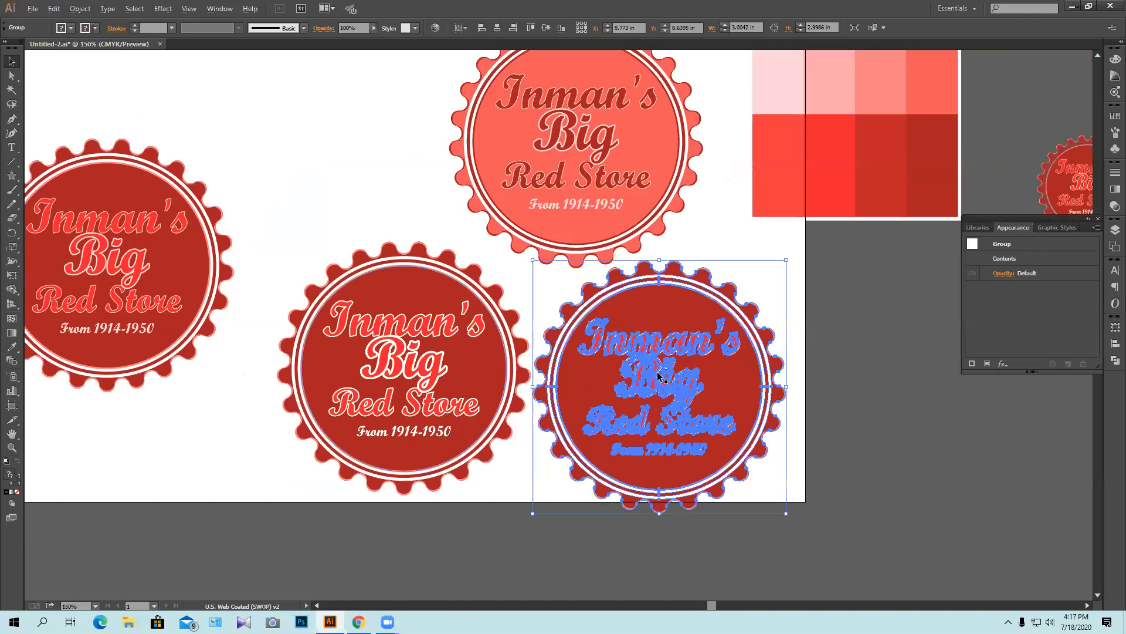
key("ctrl+shift+a")
key("ctrl+equal")
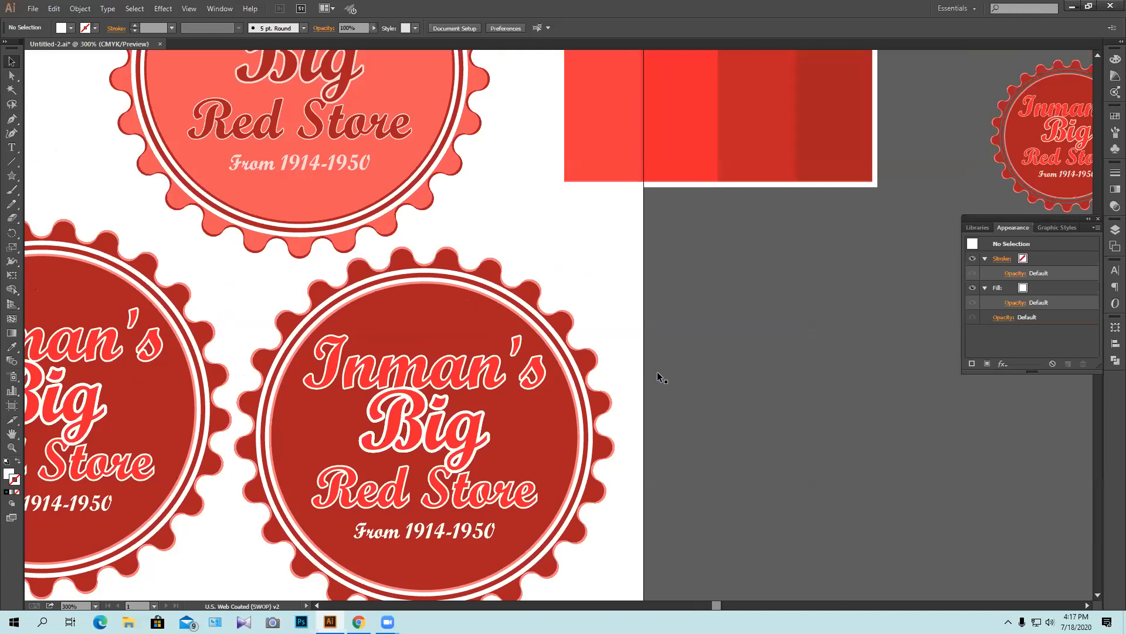
key("ctrl+equal")
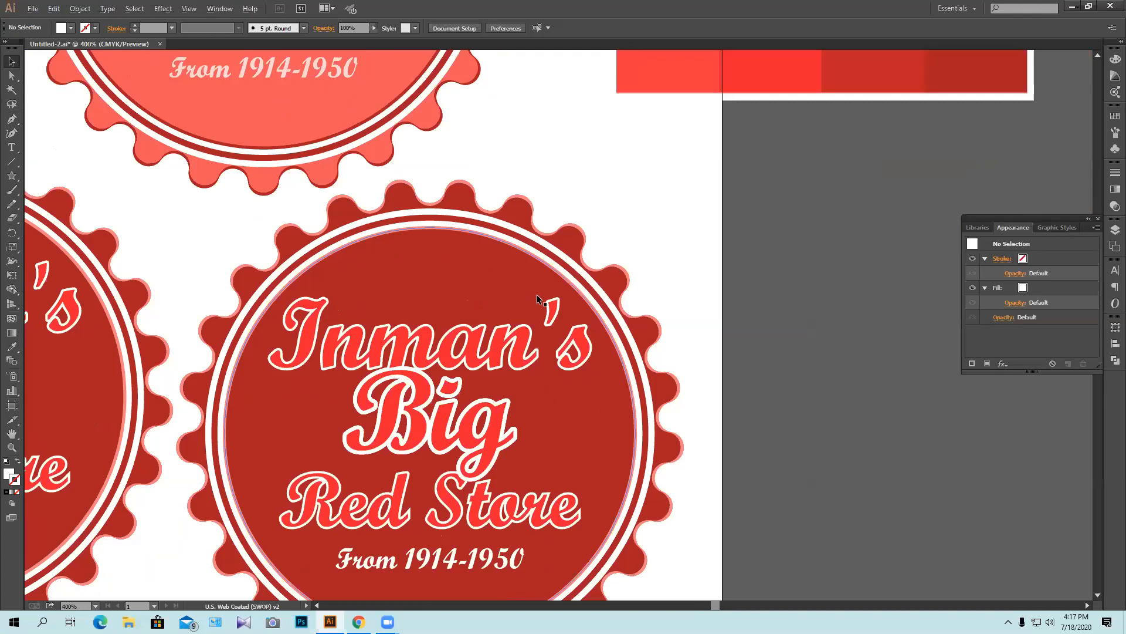
key("ctrl+equal")
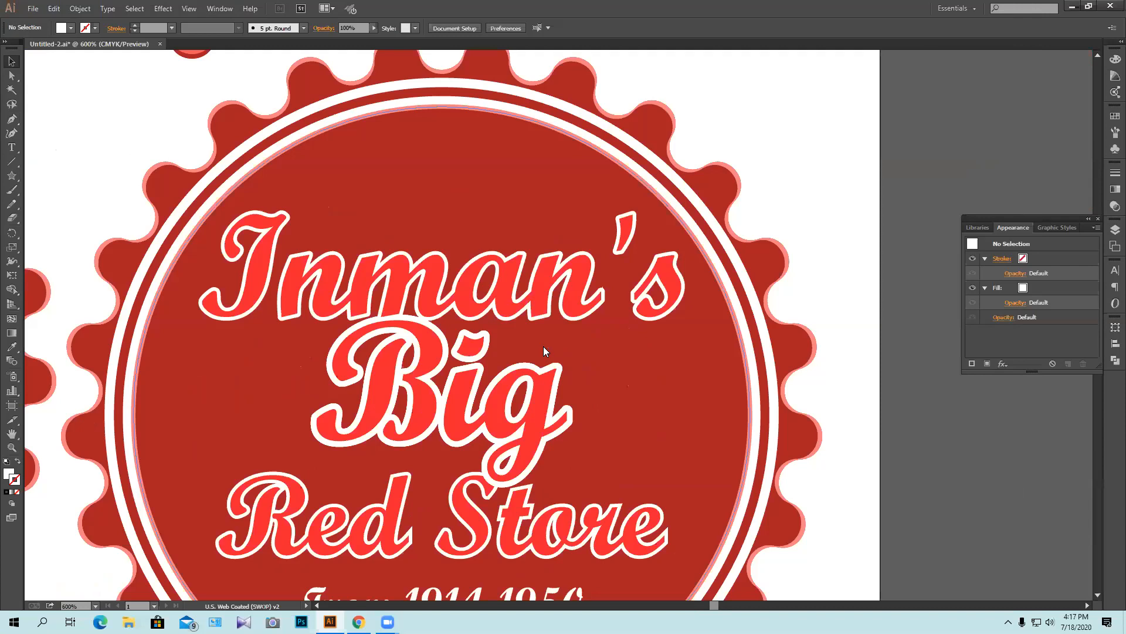
key("ctrl+minus")
key("ctrl+minus")
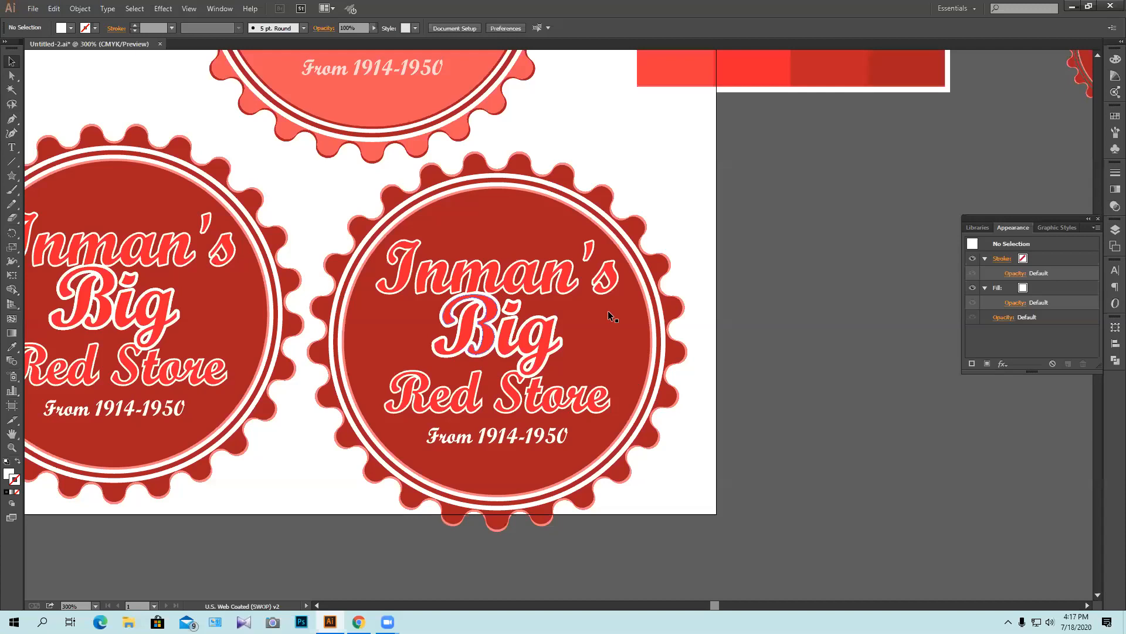
Select all the separate red letters of "Inman's" on the copied badge and group them
left_click(535, 278)
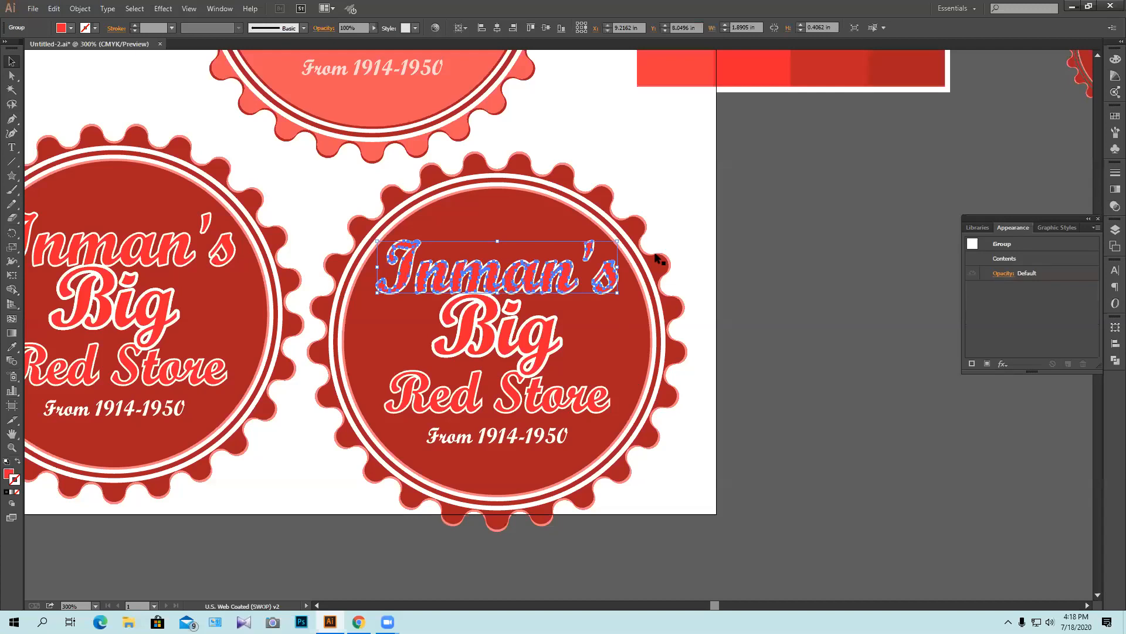
left_click(636, 273)
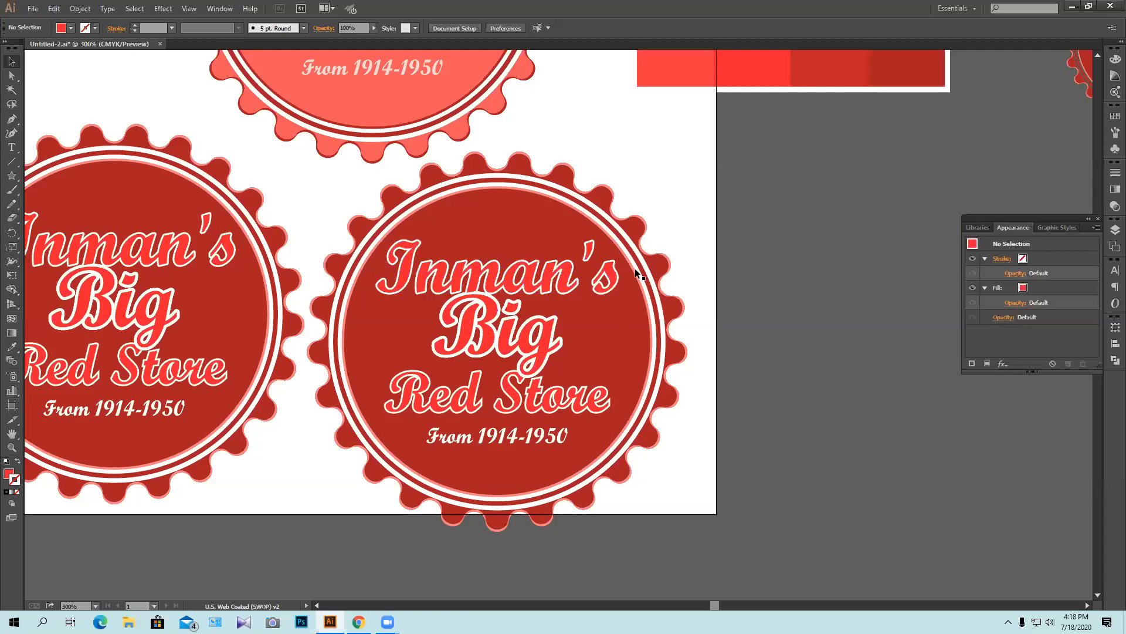
left_click(606, 276)
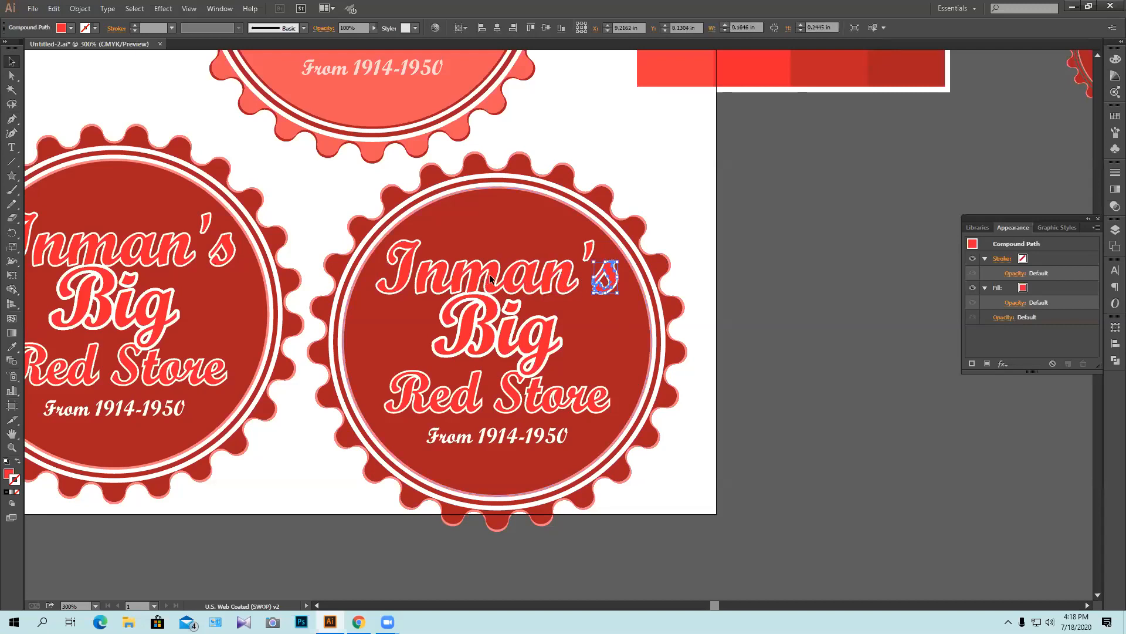
left_click(560, 280, "shift")
left_click(519, 280, "shift")
left_click_drag(401, 273, 628, 270)
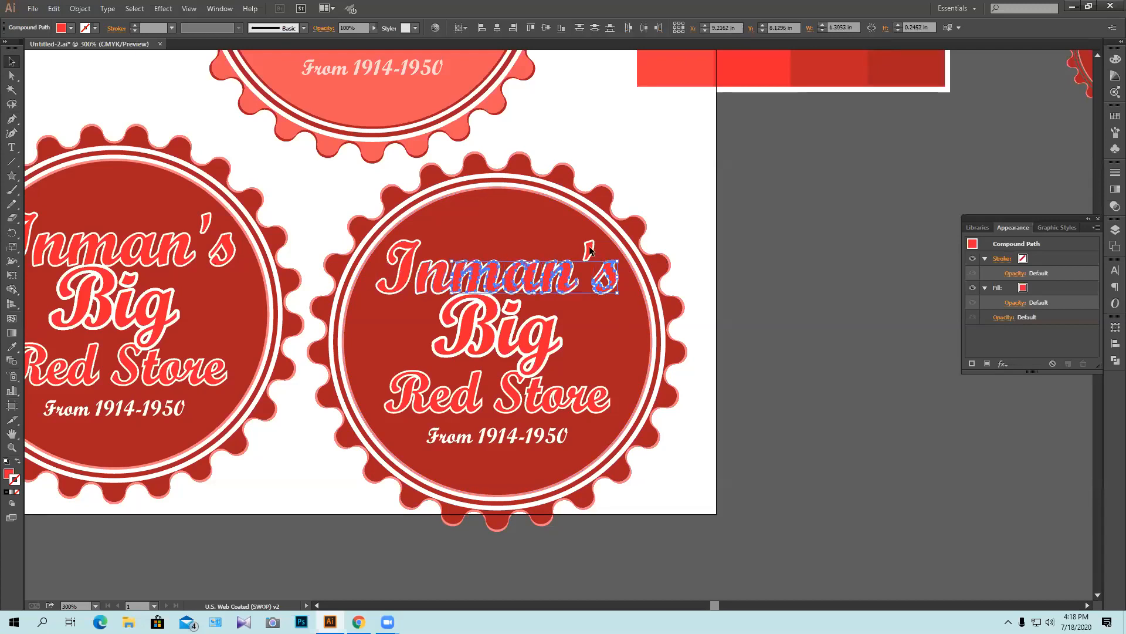
key("ctrl+g")
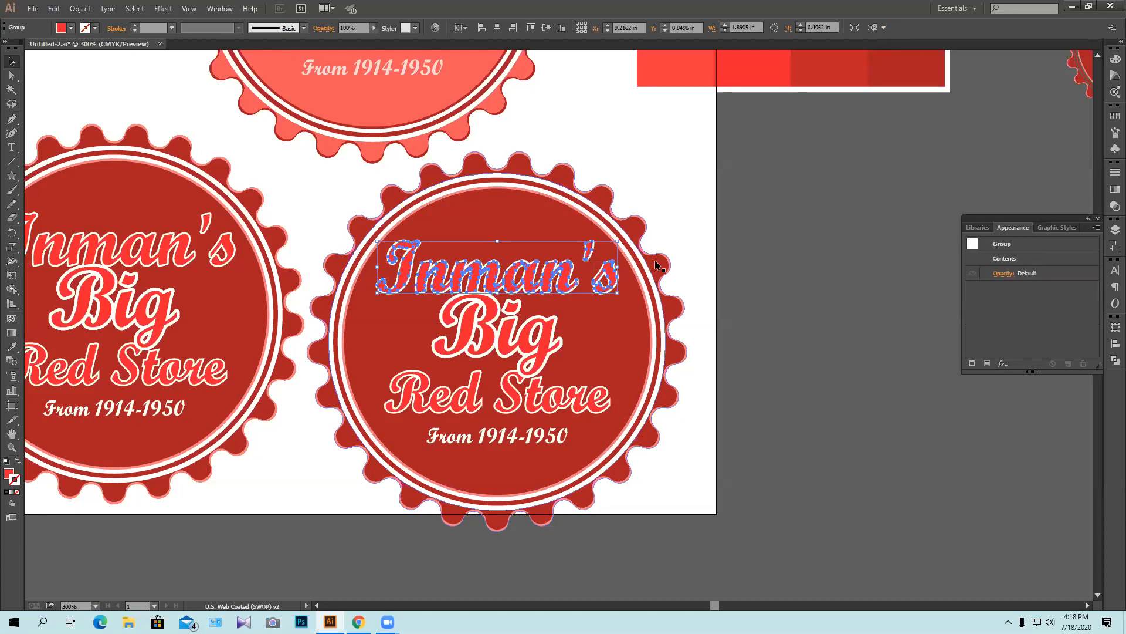
Nudge the grouped red "Inman's" lettering about 0.014 in upward from its white outline
key("Up")
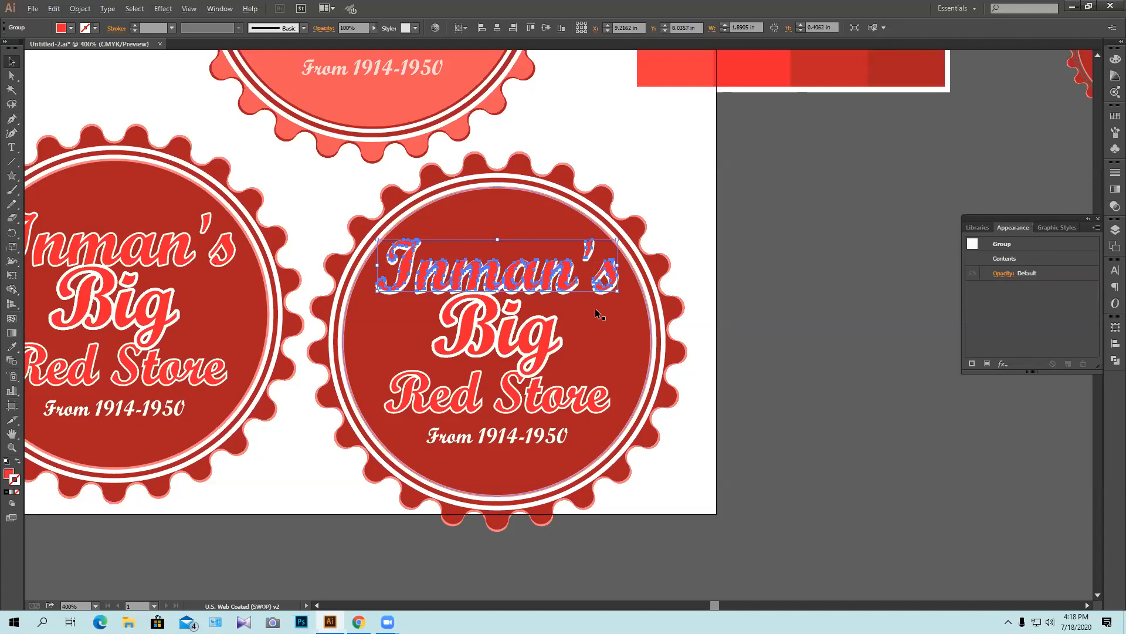
scroll(593, 308, "up", 1)
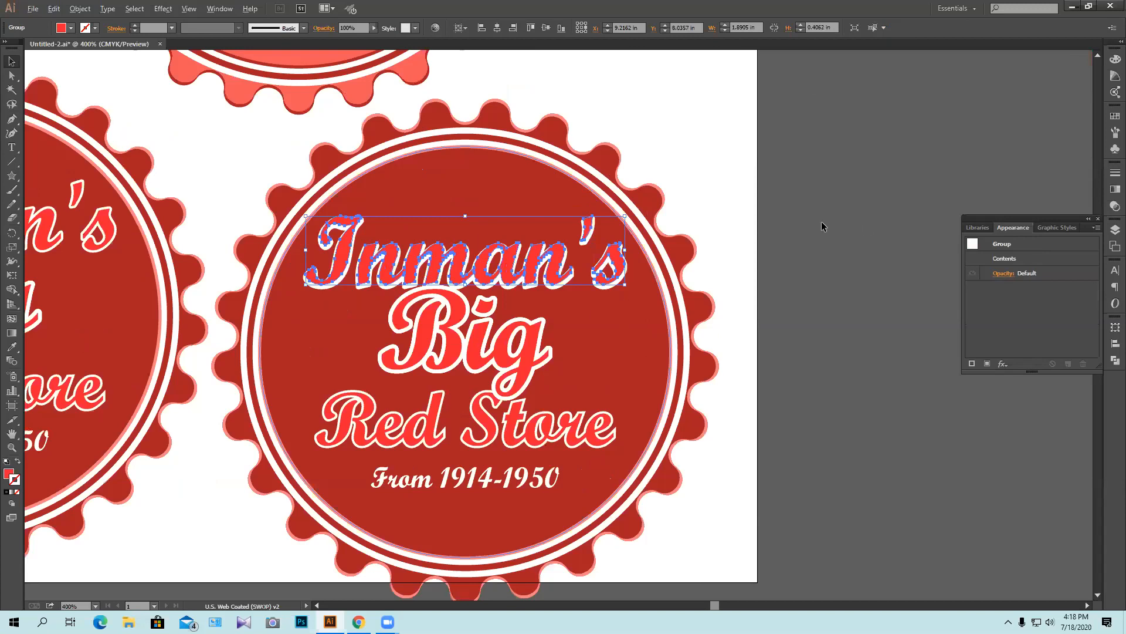
key("ctrl+equal")
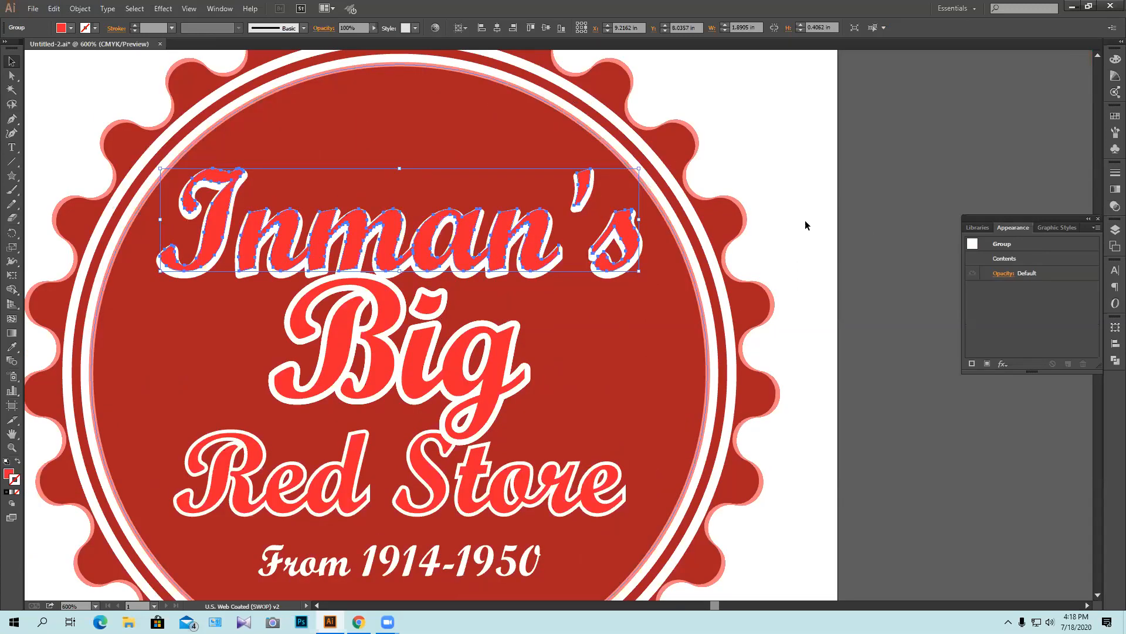
Try larger upward offsets of the red "Inman's" lettering over its white outline, and undo the extra nudges
key("Up")
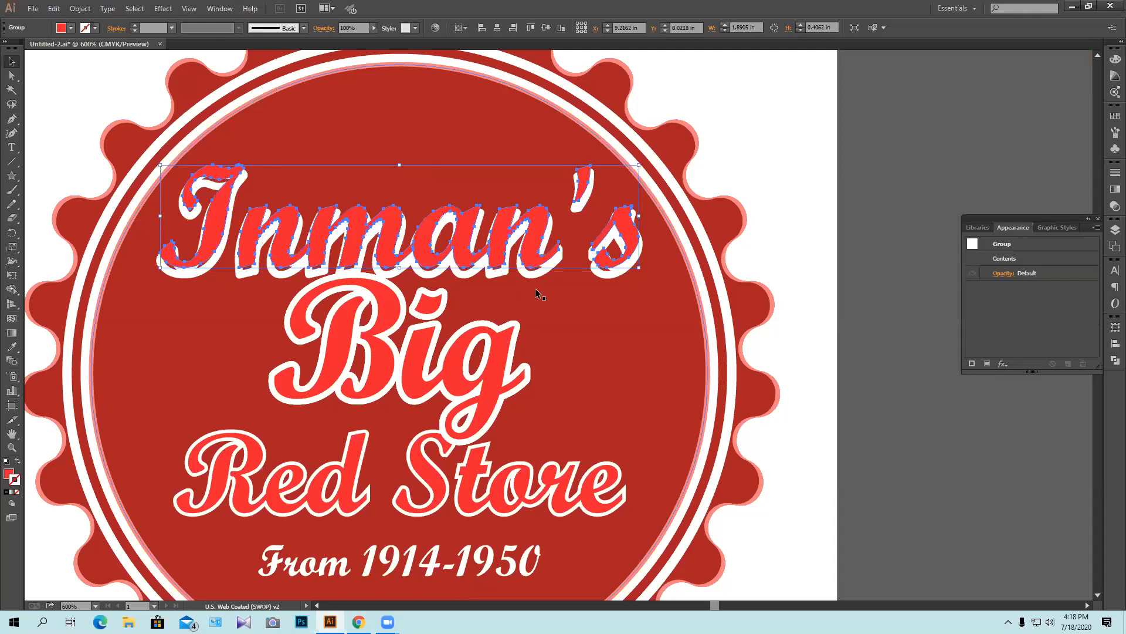
key("ctrl+shift+a")
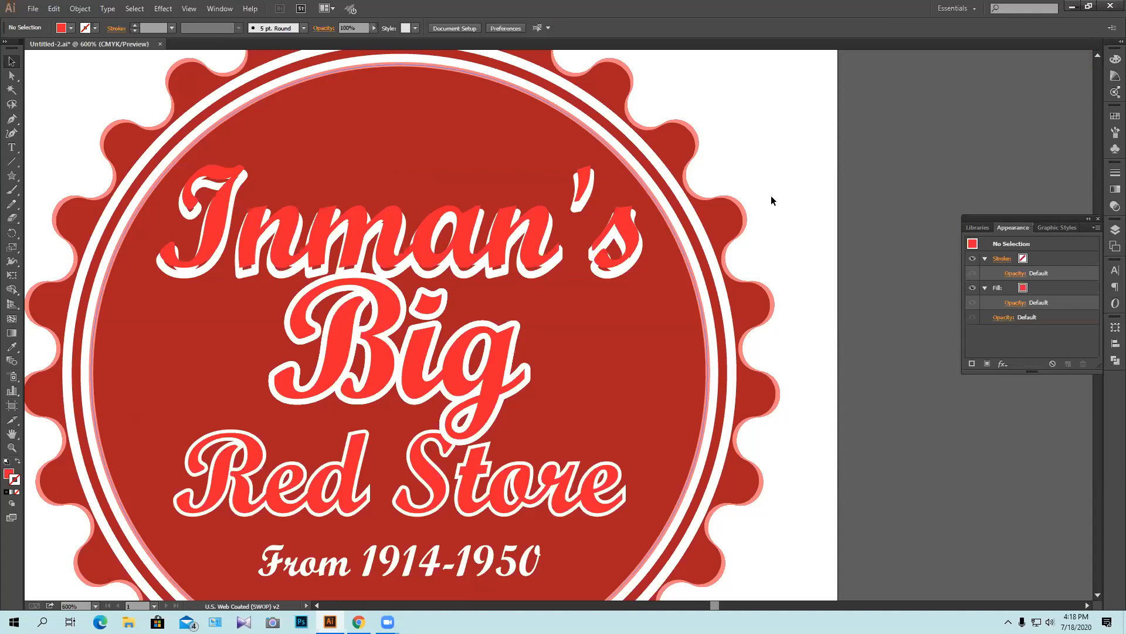
key("ctrl+z")
key("Up")
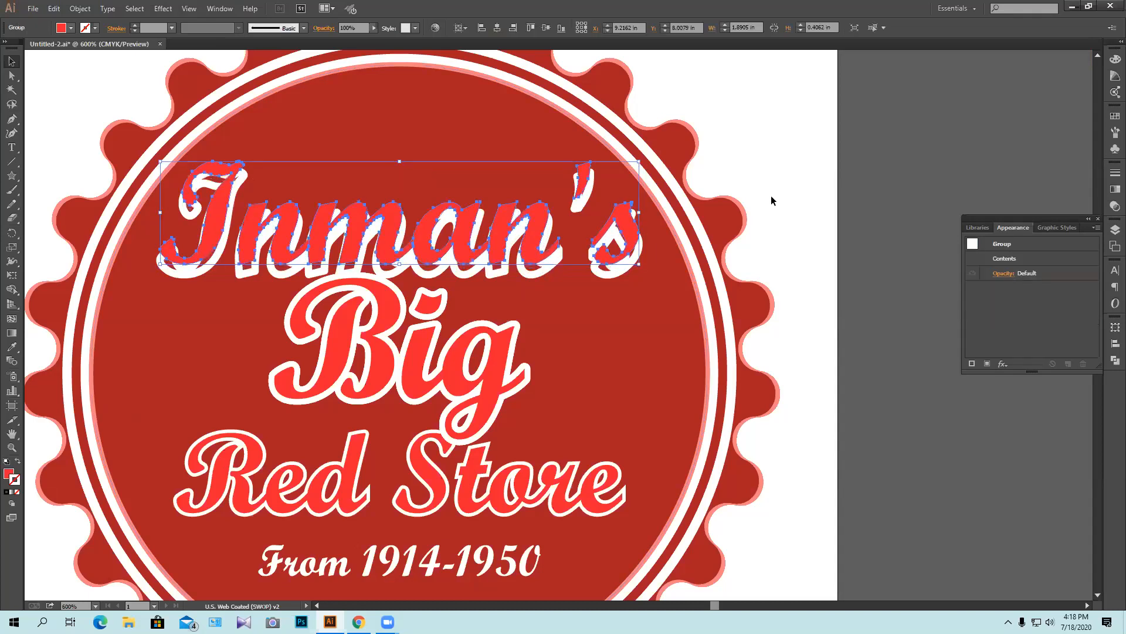
key("Up")
key("Up")
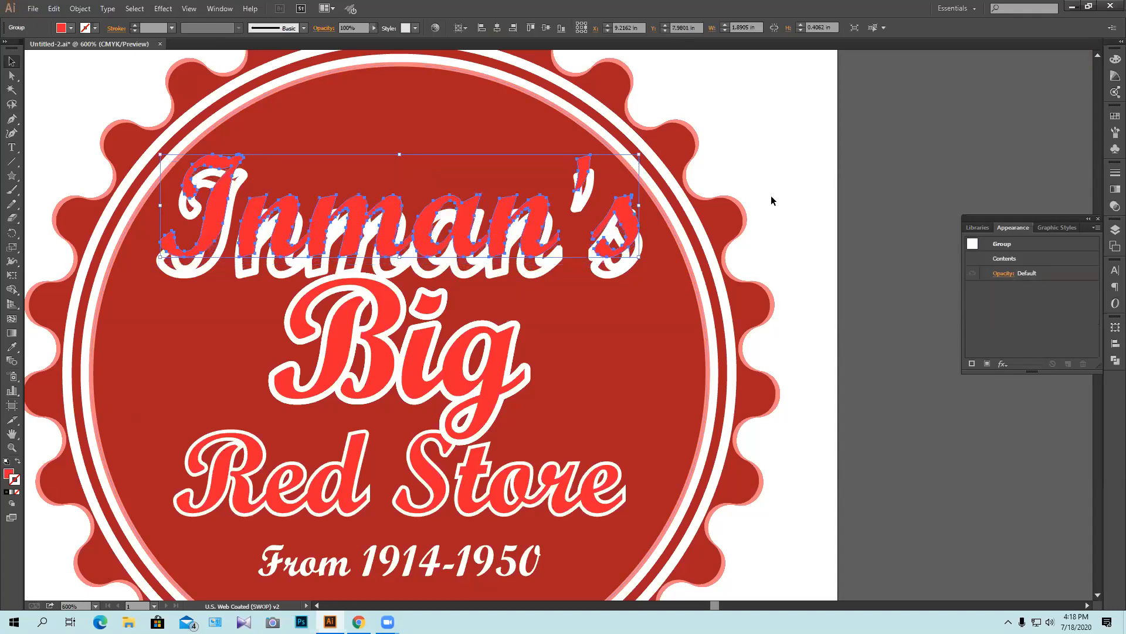
left_click(777, 198)
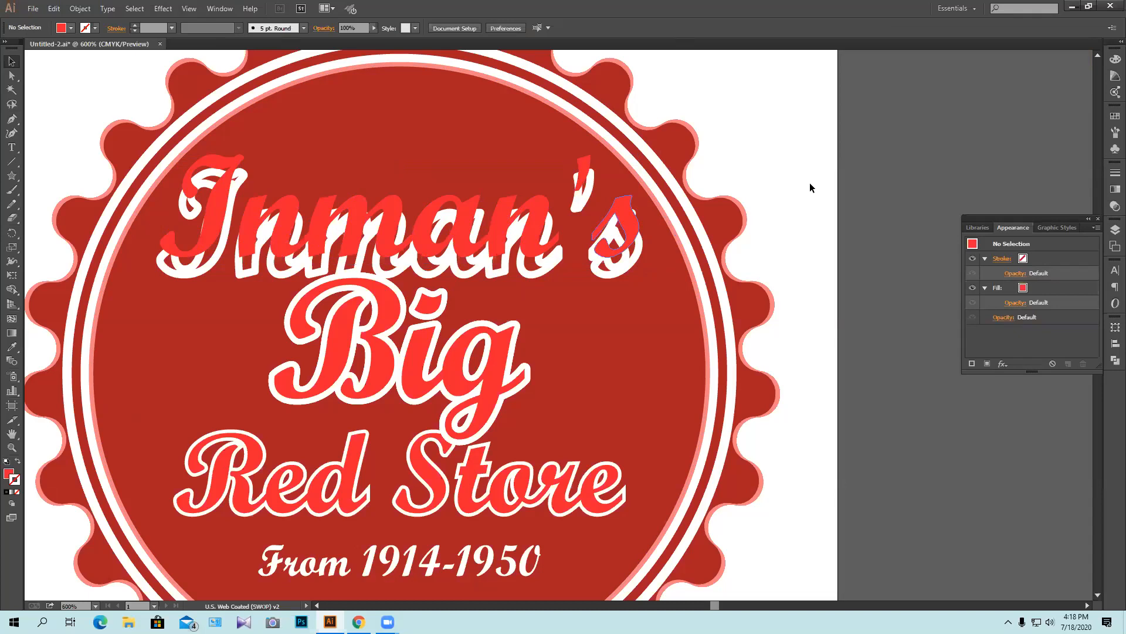
key("ctrl+z")
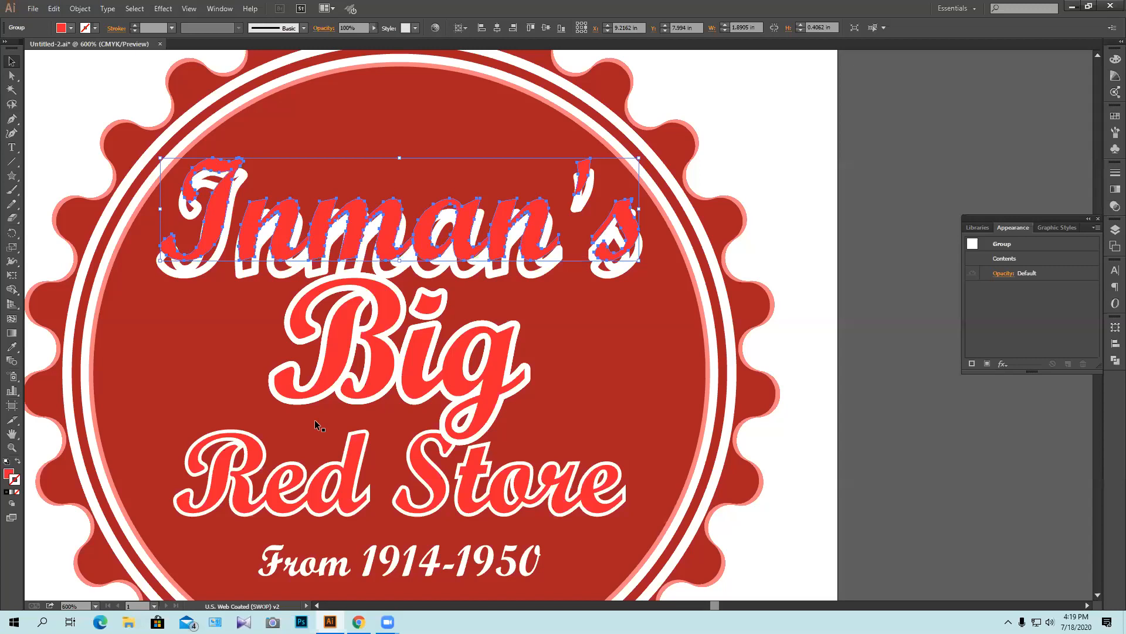
left_click(487, 371)
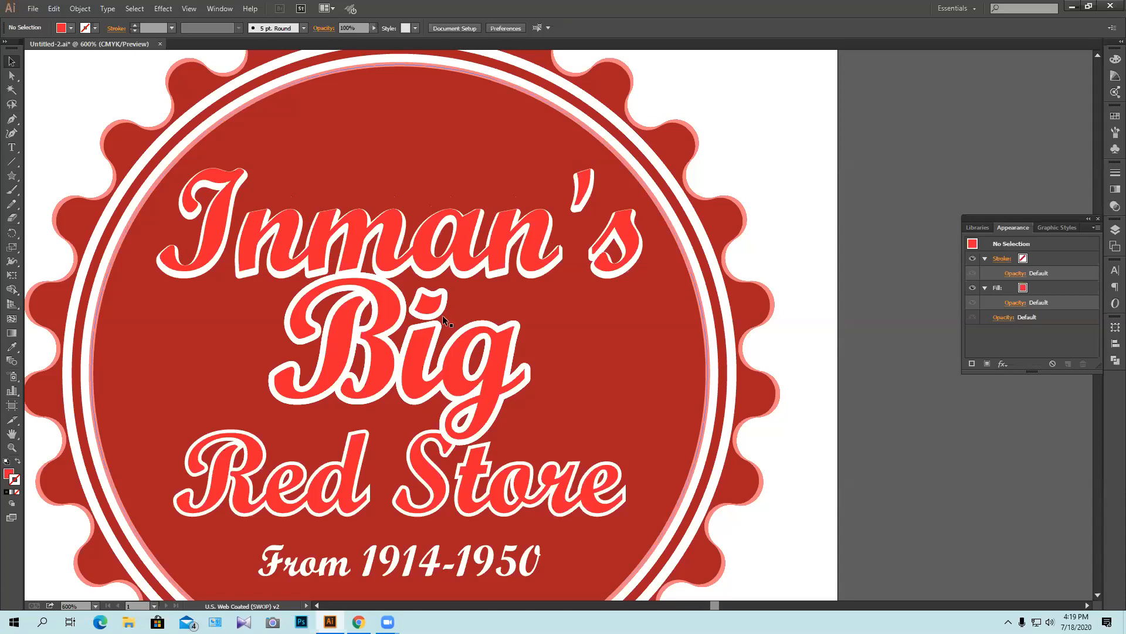
Ungroup the red "Big" lettering on the copied badge and deselect it
right_click(497, 366)
left_click(531, 440)
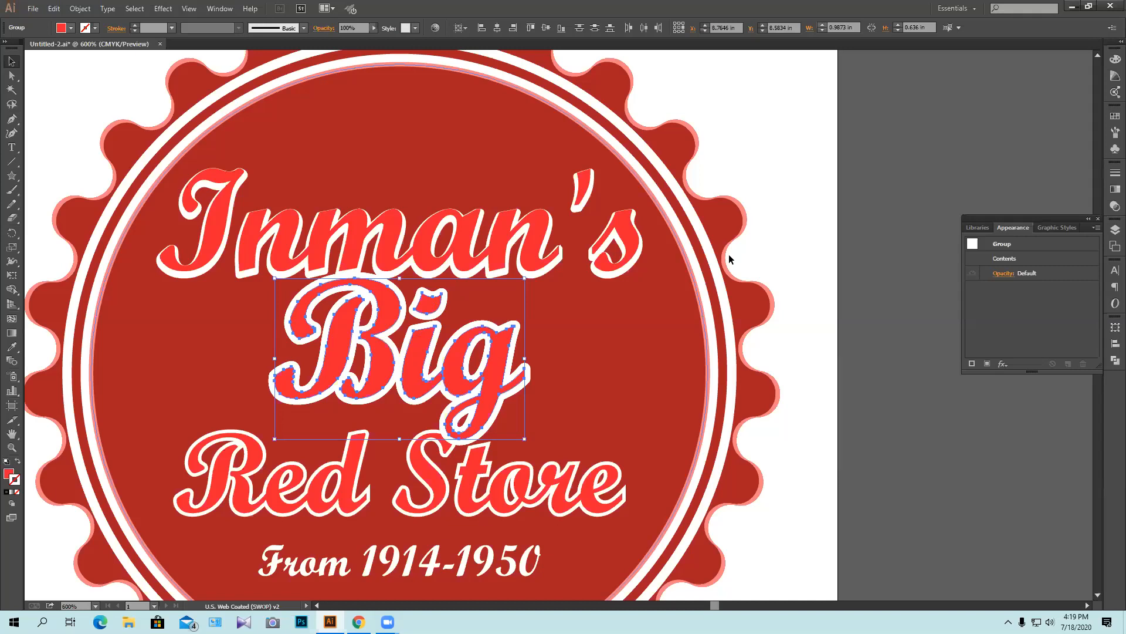
left_click(781, 248)
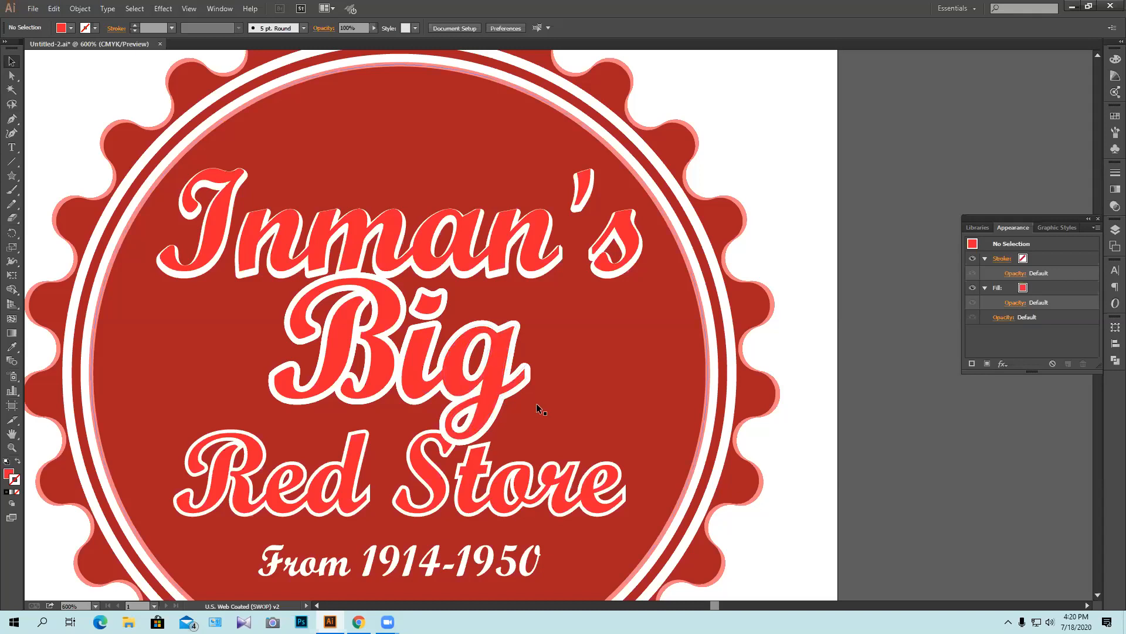
Group the separate red letters of "Big" on the copied badge and nudge the group about 0.014 in upward from its white outline
left_click(493, 379)
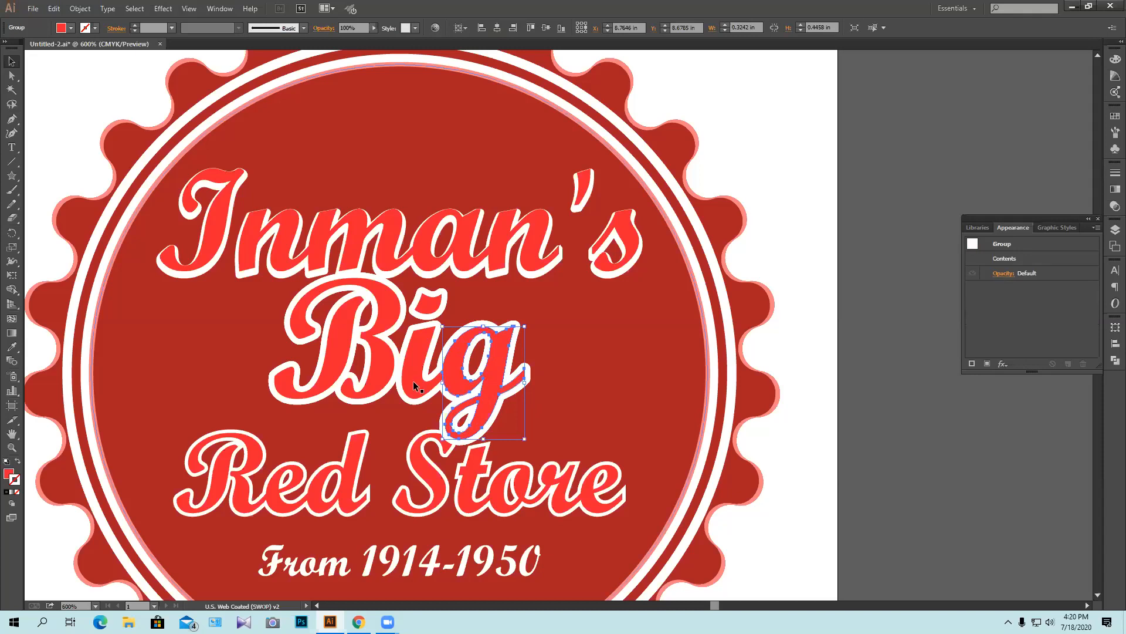
left_click(379, 378, "shift")
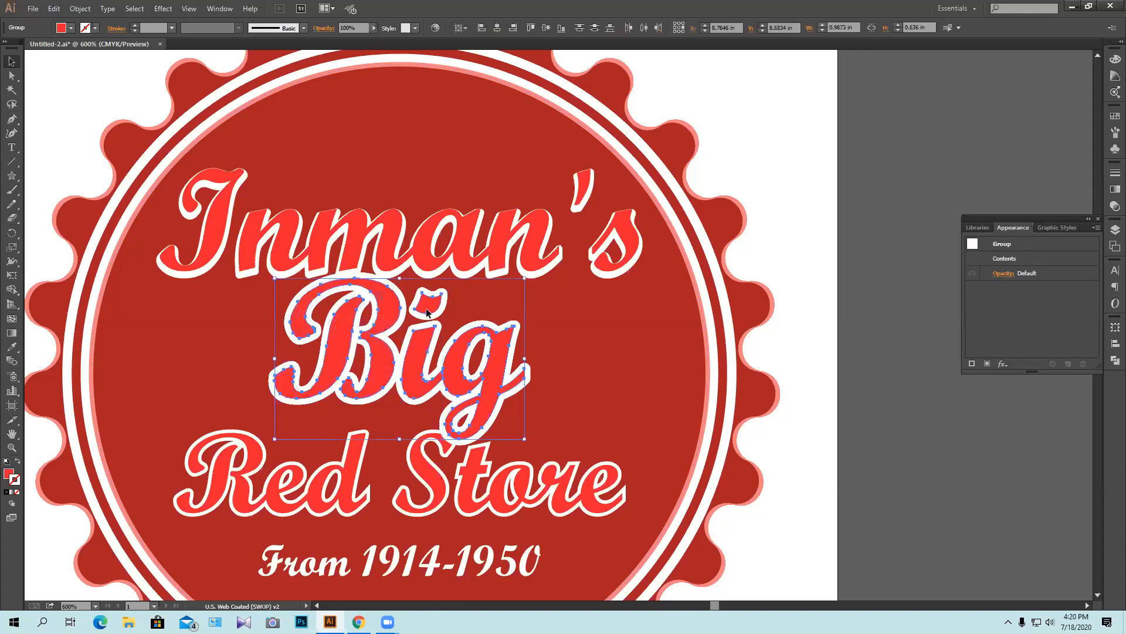
key("ctrl+g")
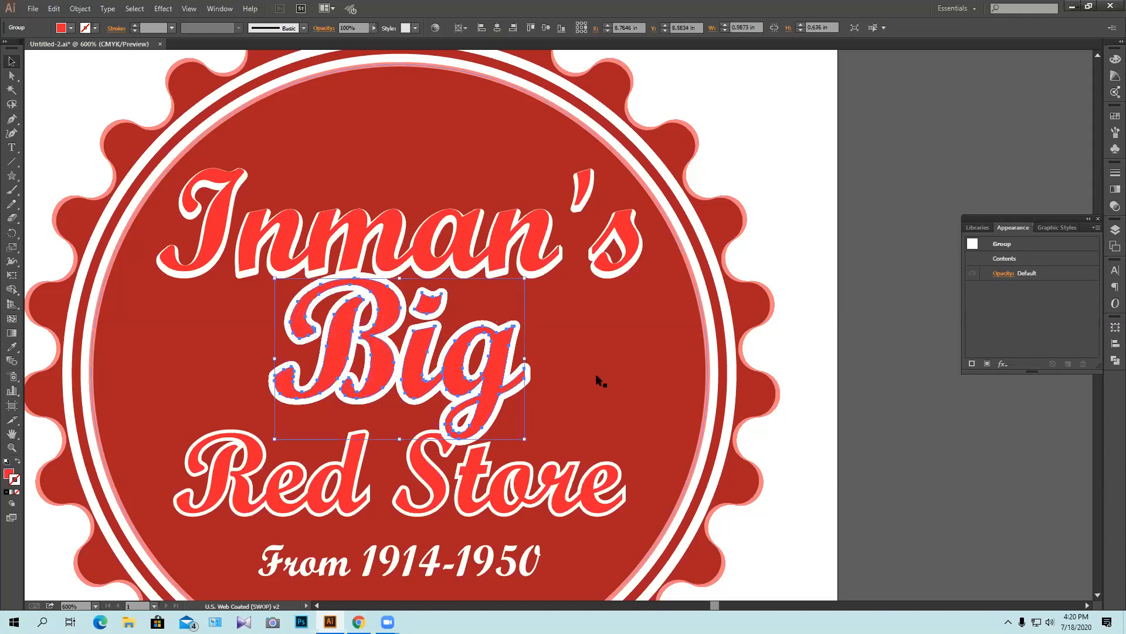
key("Up")
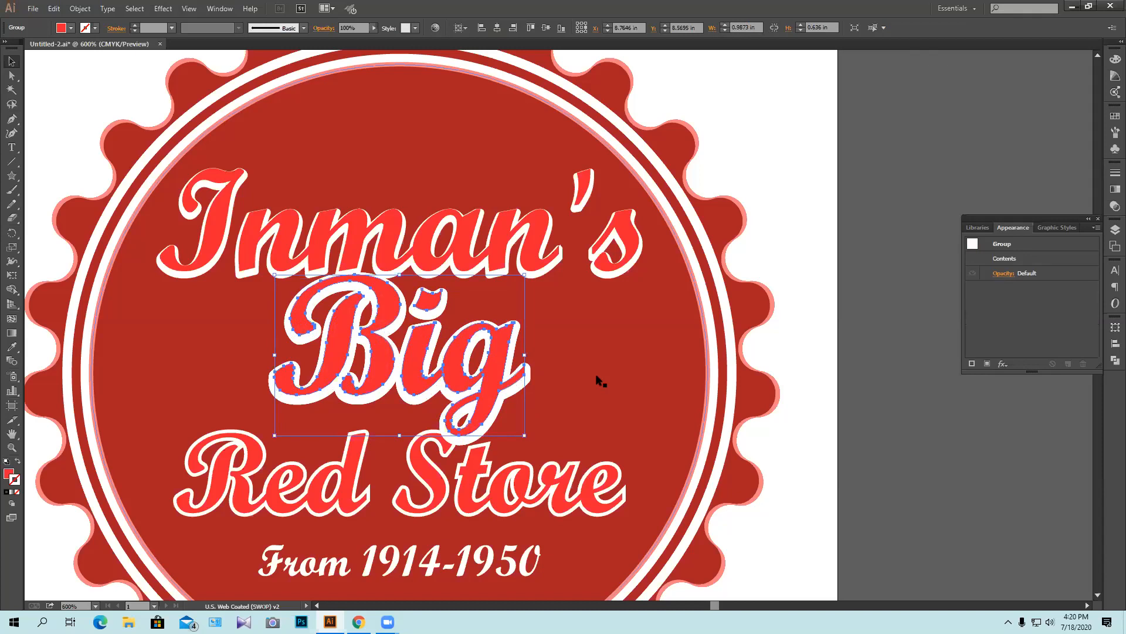
left_click(619, 375)
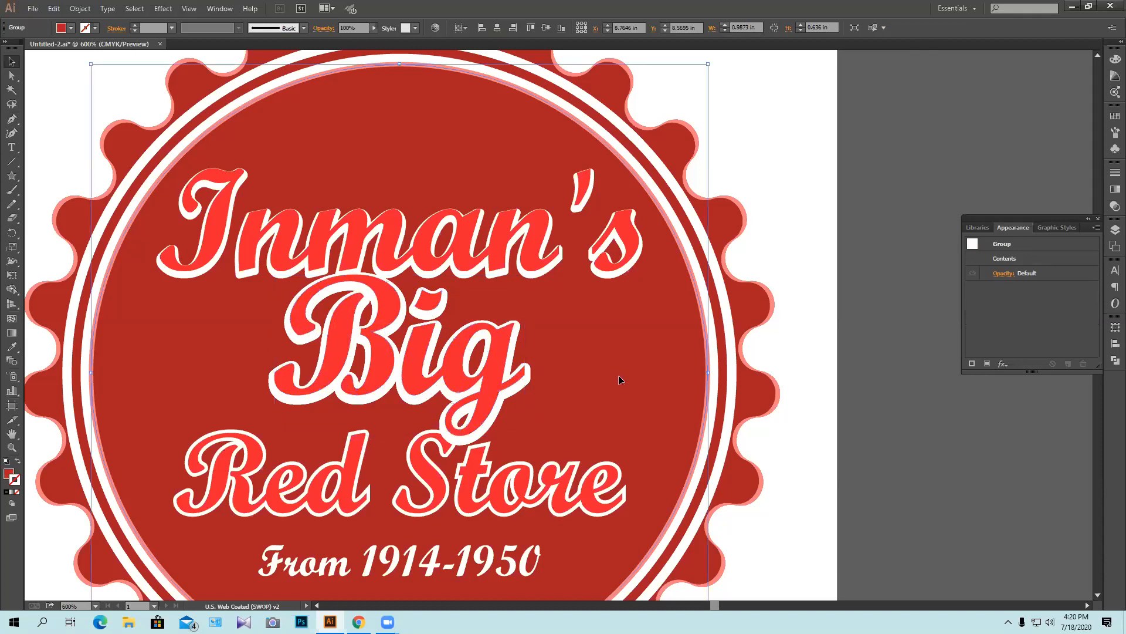
left_click(772, 253)
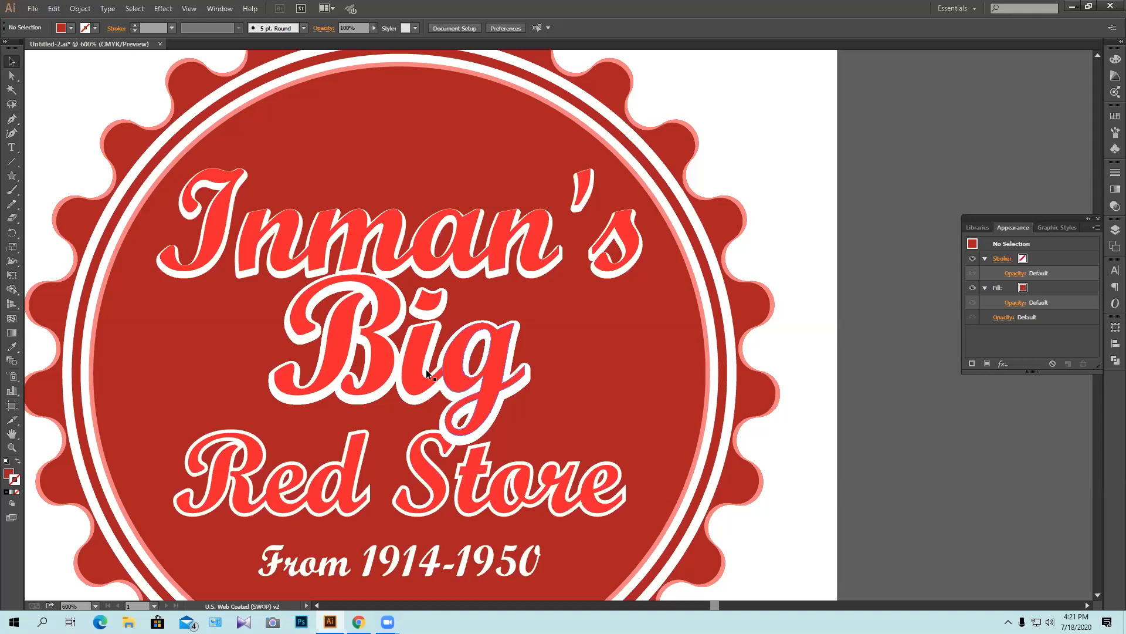
Ungroup the "Red Store" lettering and nudge its red letters about 0.014 in upward from their white outline
left_click(470, 498)
right_click(468, 498)
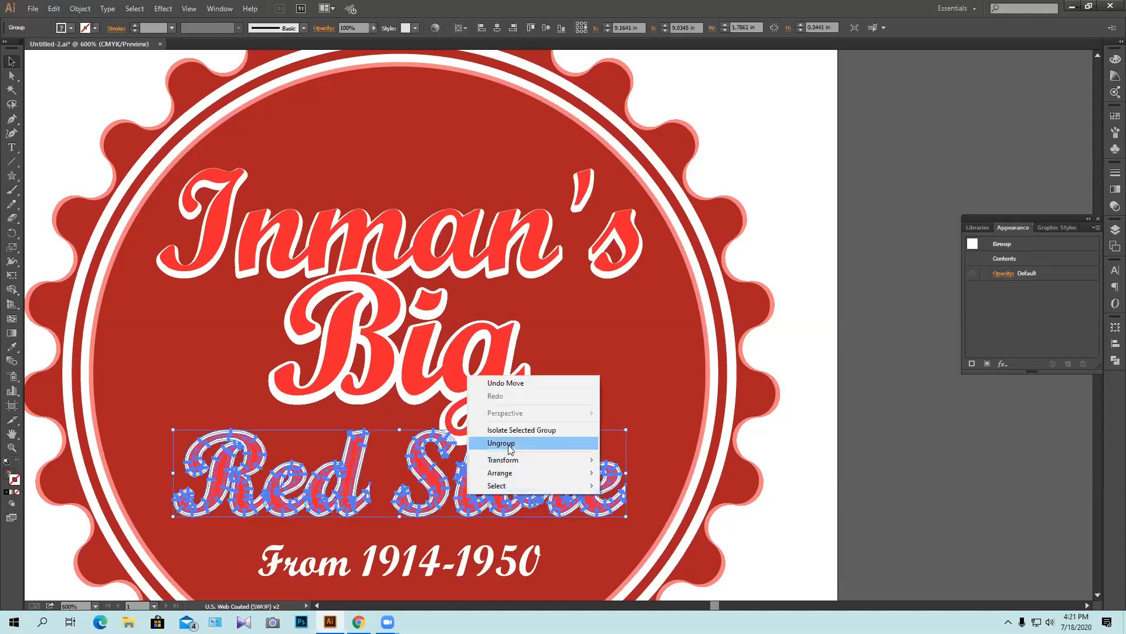
left_click(510, 445)
left_click(783, 444)
left_click(469, 491)
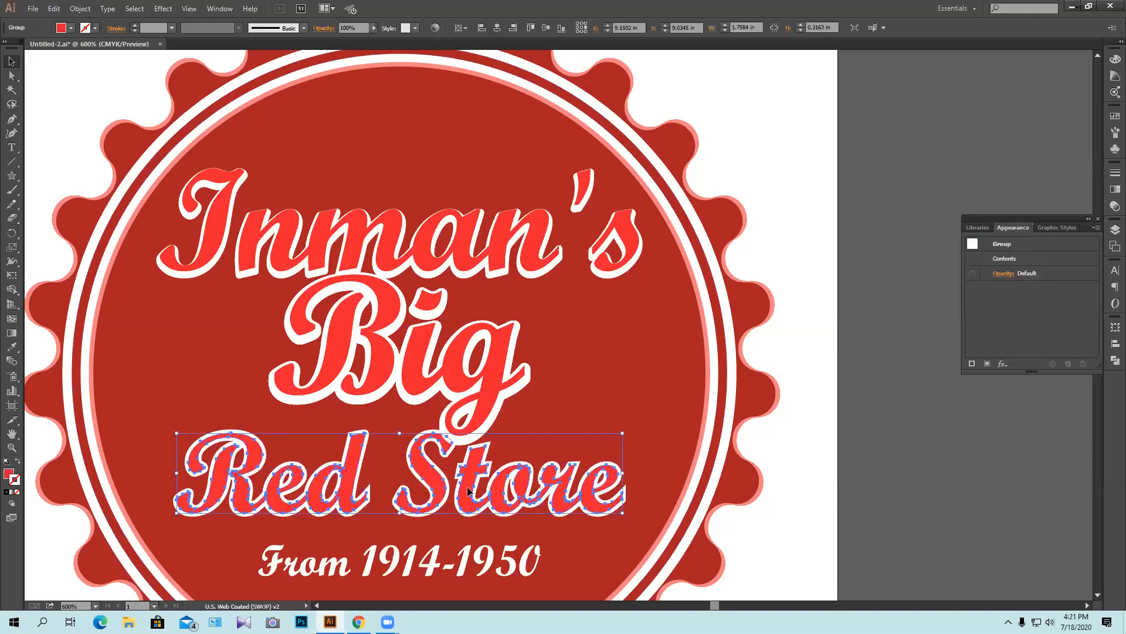
key("Up")
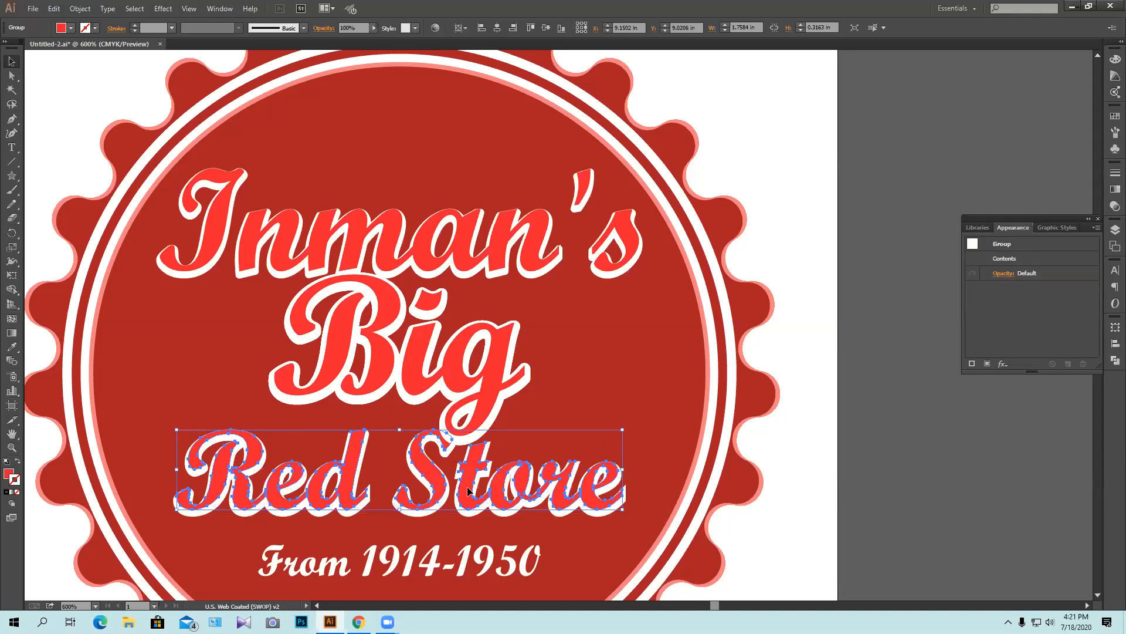
left_click(781, 201)
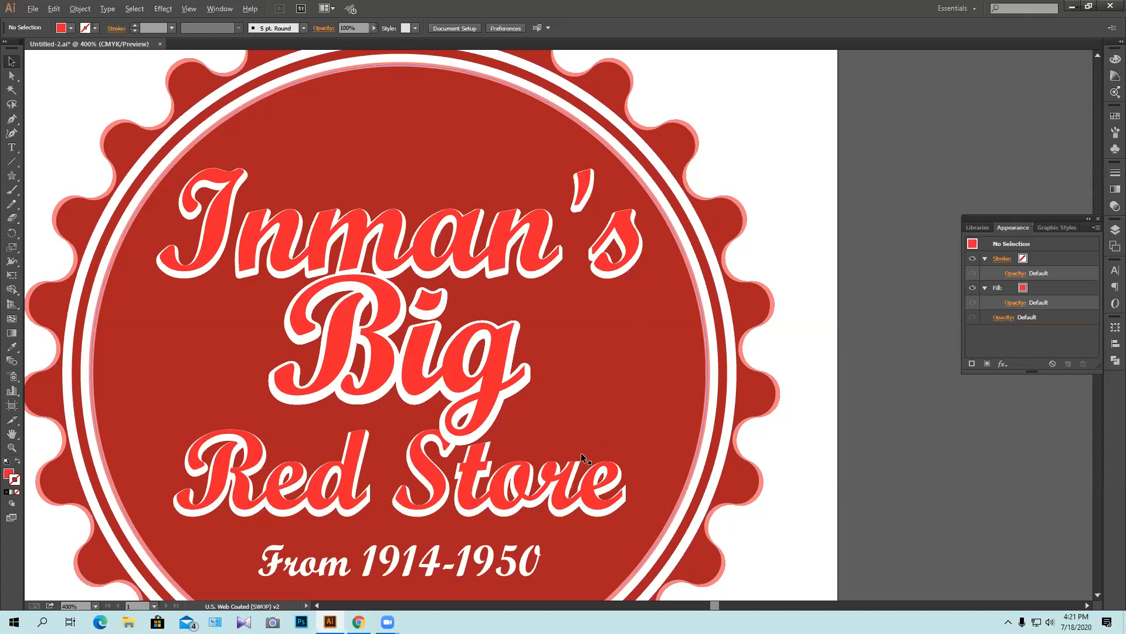
Examine the offset lettering on the copied badge, both close up and beside the other badge versions
scroll(584, 453, "down", 2)
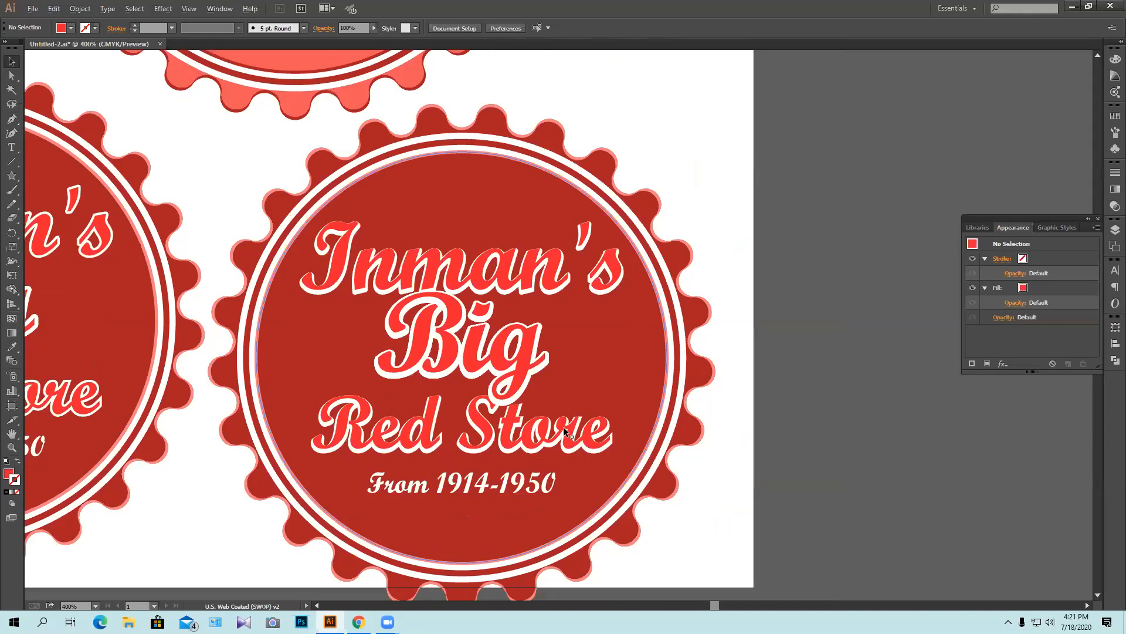
scroll(563, 428, "up", 2)
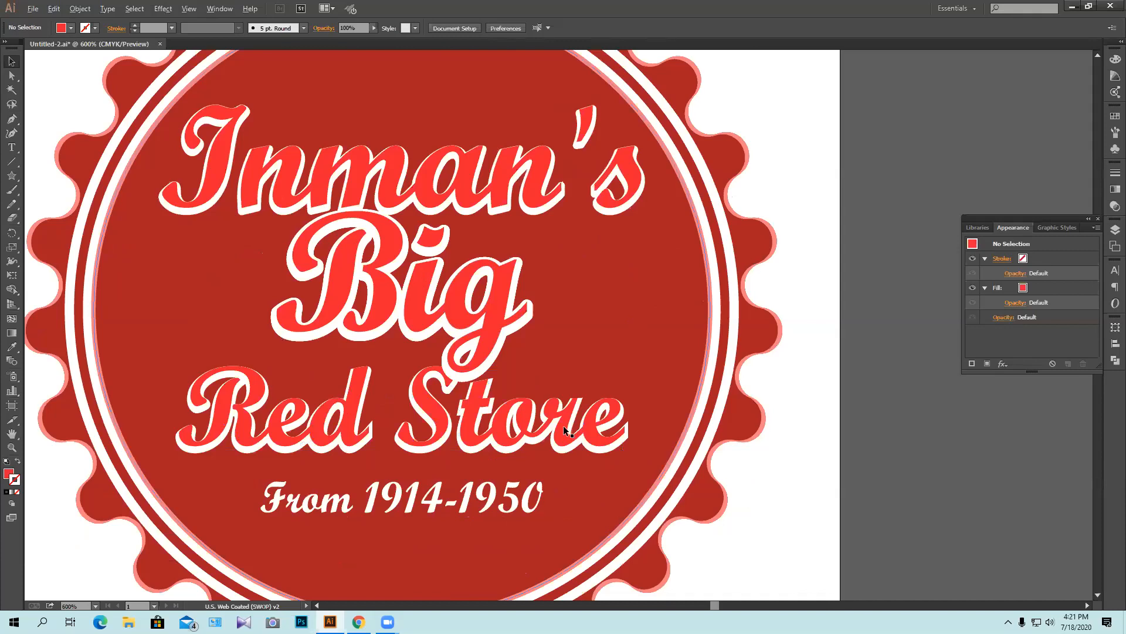
scroll(564, 424, "down", 2)
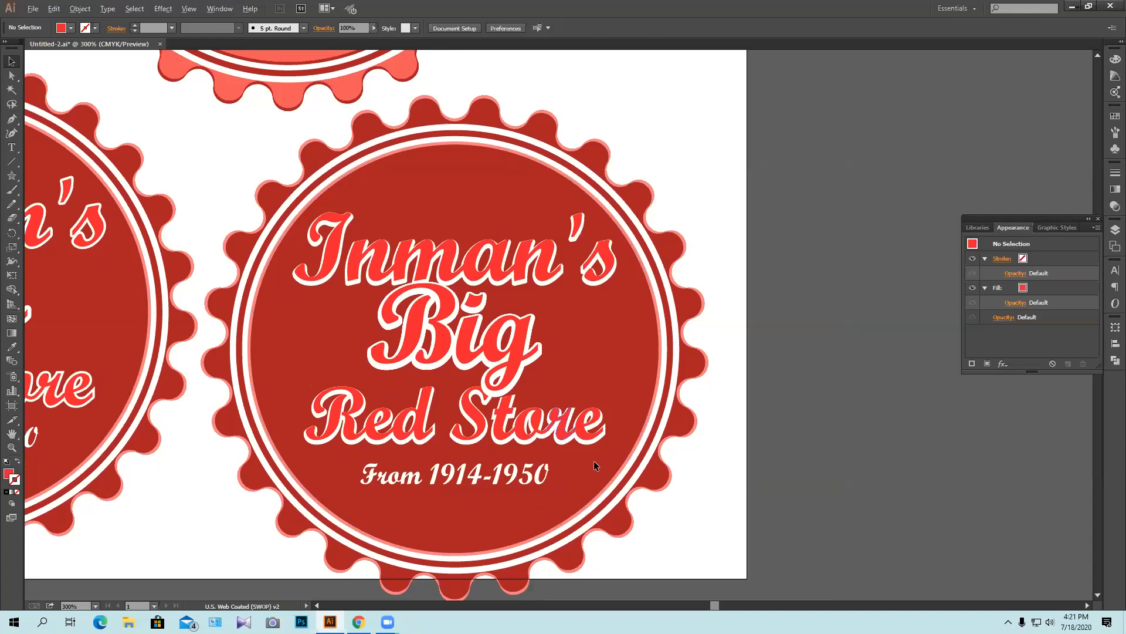
scroll(594, 460, "down", 1)
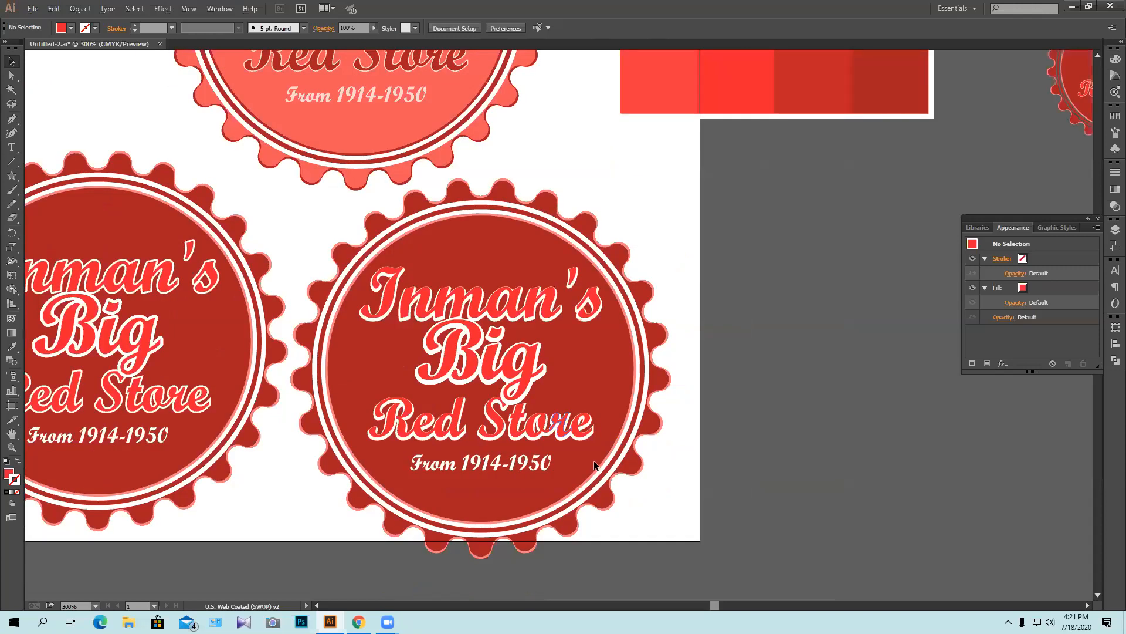
scroll(594, 460, "down", 2)
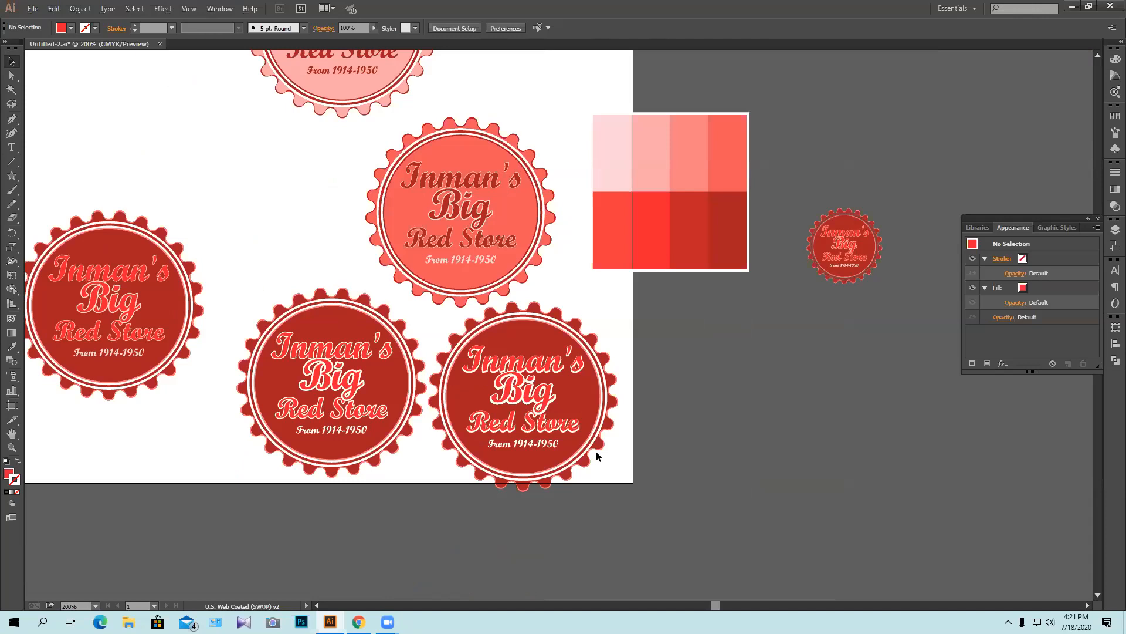
scroll(597, 457, "up", 1)
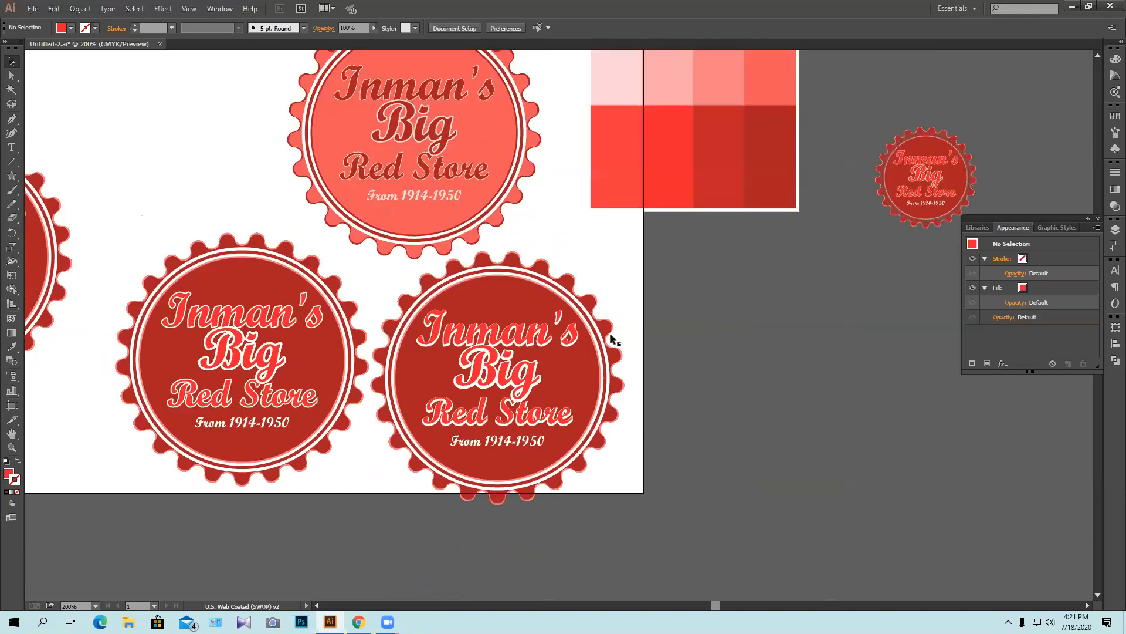
key("ctrl+equal")
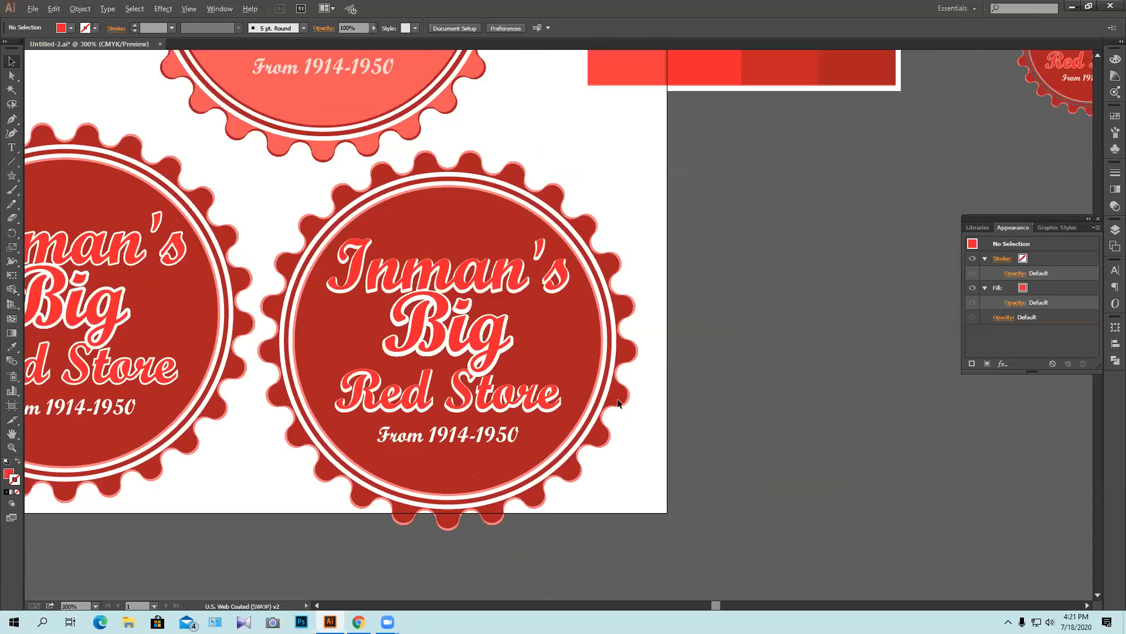
key("ctrl+equal")
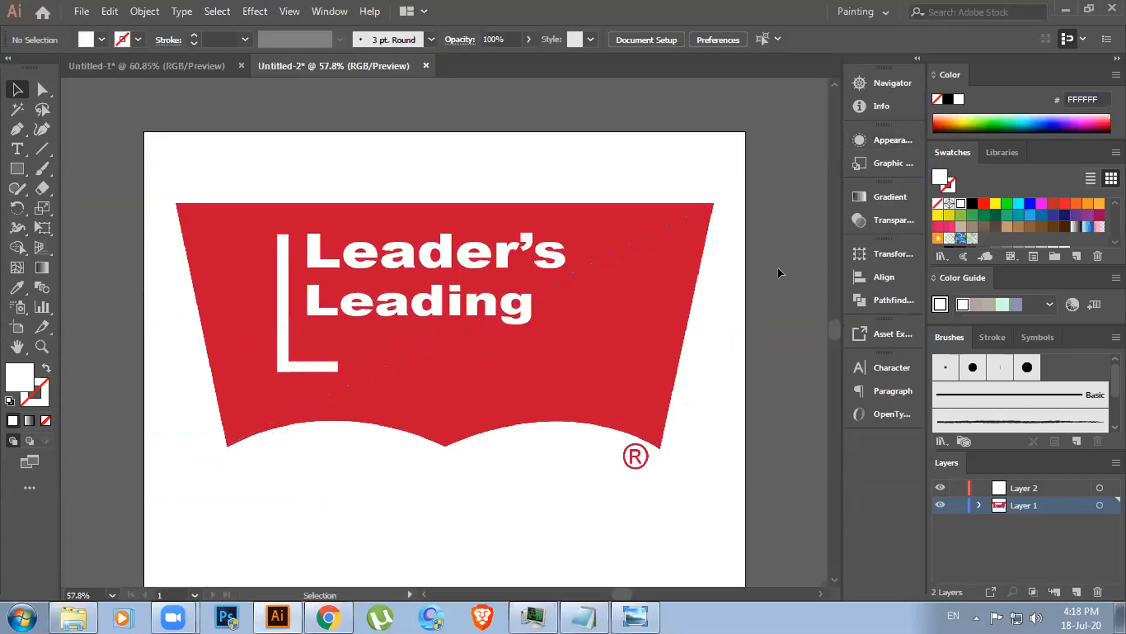
Widen the "Leading" text to match the width of "Leader's" above it, and switch to the Freelancer logo page in Chrome
left_click(454, 302)
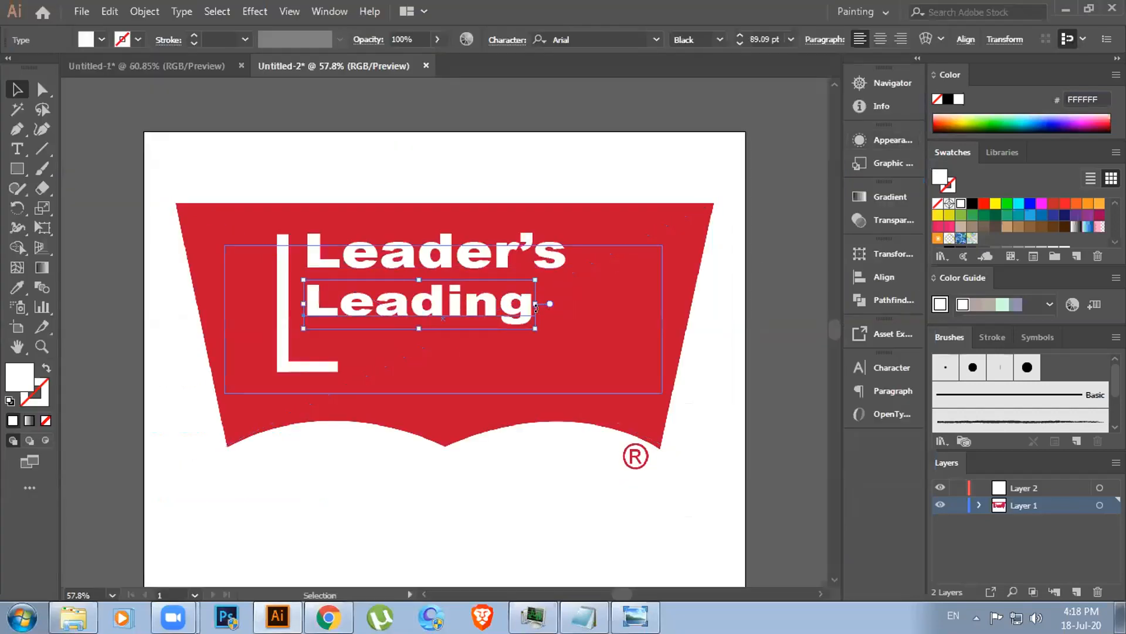
left_click_drag(561, 301, 565, 304)
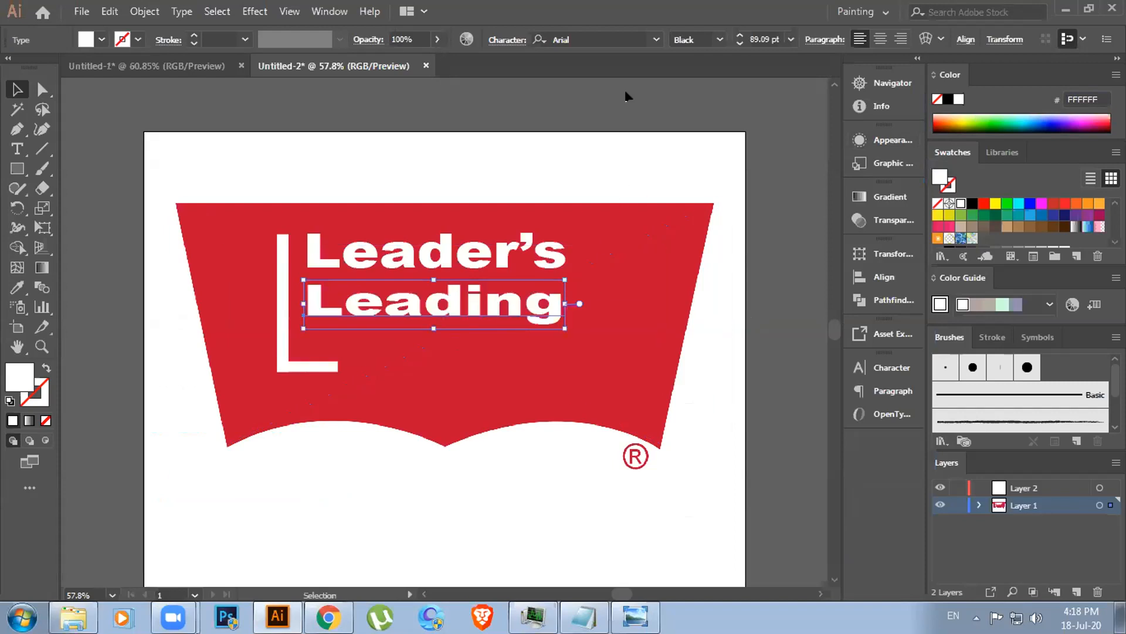
left_click(627, 96)
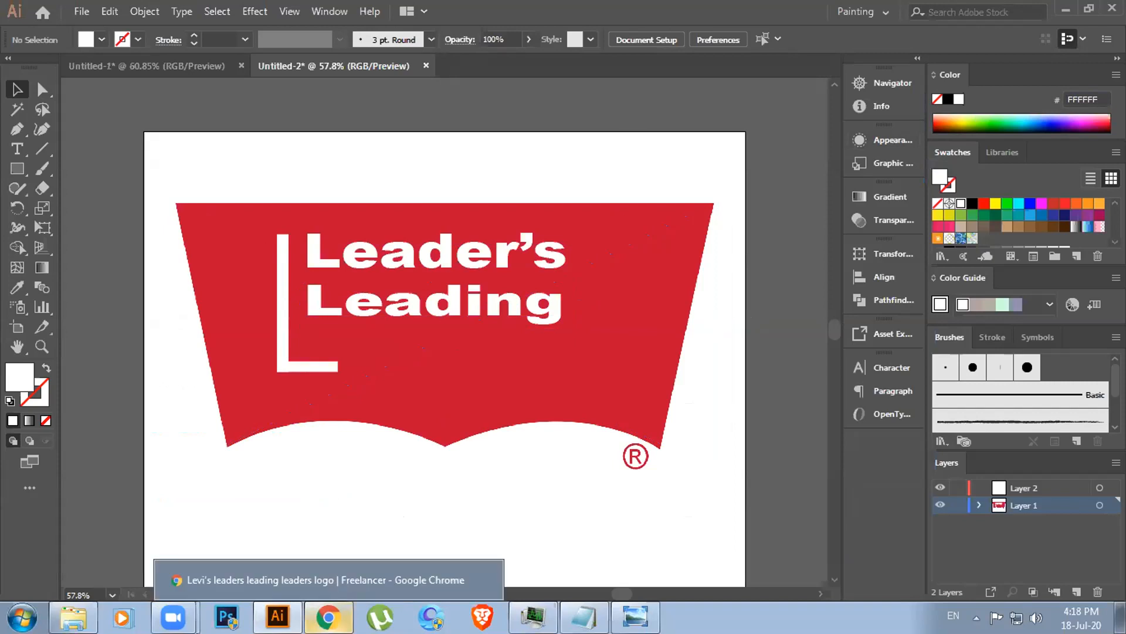
left_click(329, 617)
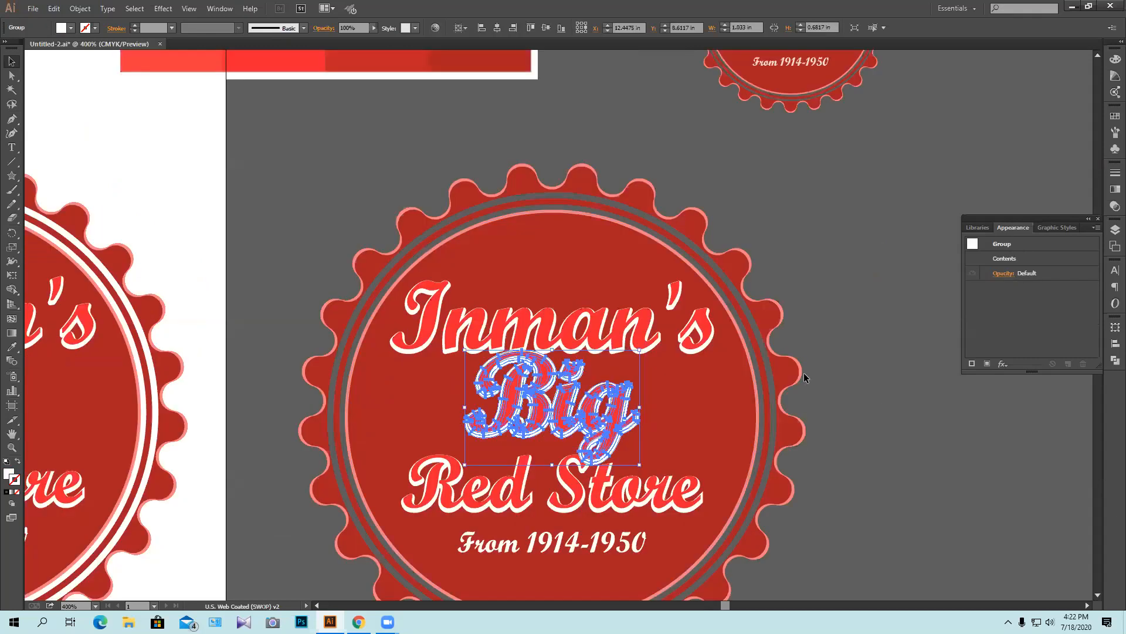
Undo the last upward nudge of the "Inman's" lettering on the badge copy beside the artboard
left_click(884, 398)
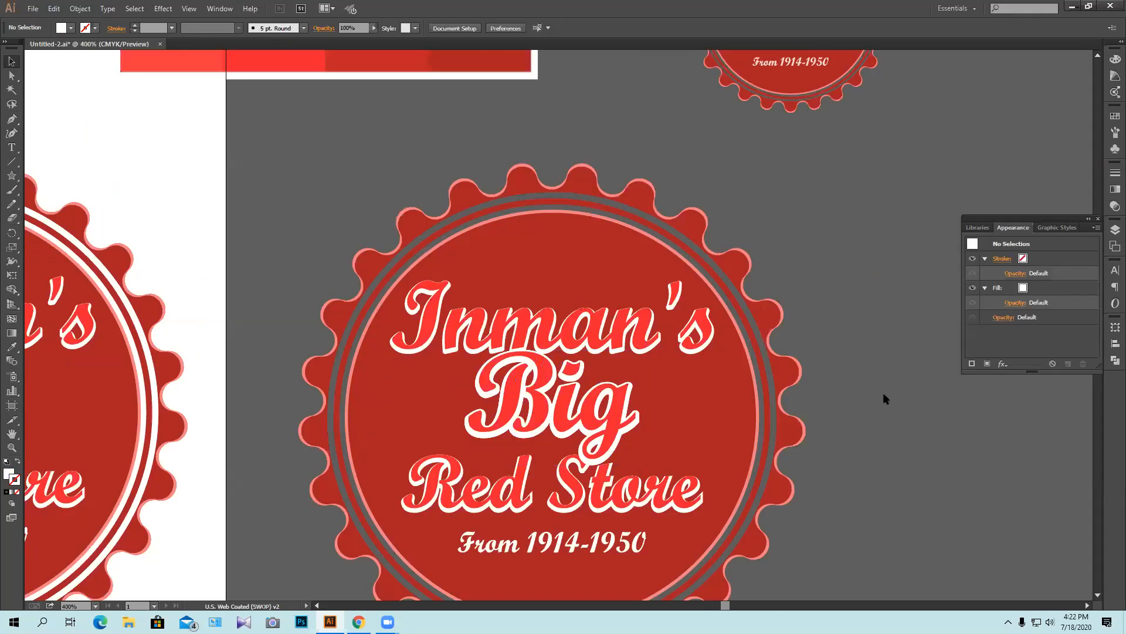
key("ctrl+z")
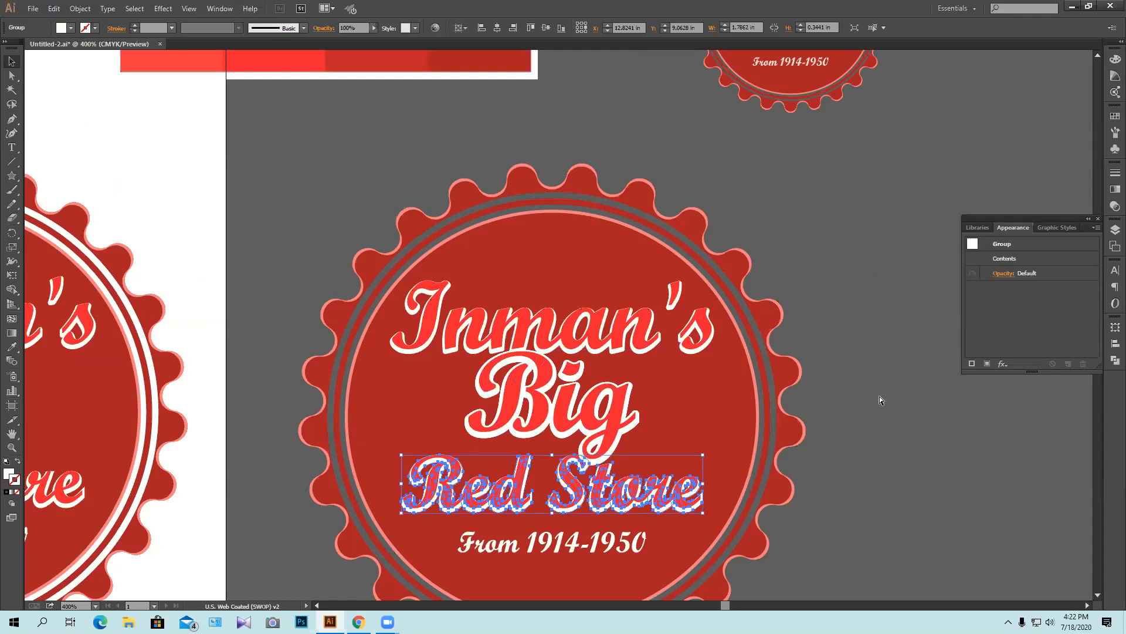
key("ctrl+z")
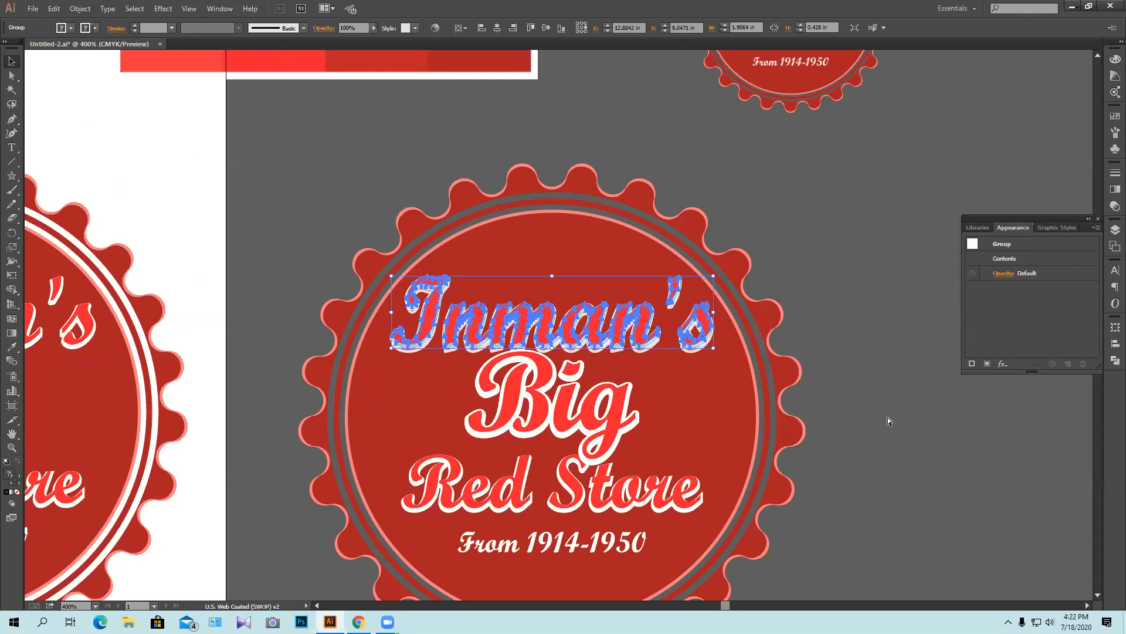
key("ctrl+z")
Delete the scalloped badge shape and its rings from behind the lettering copy beside the artboard
left_click(661, 398)
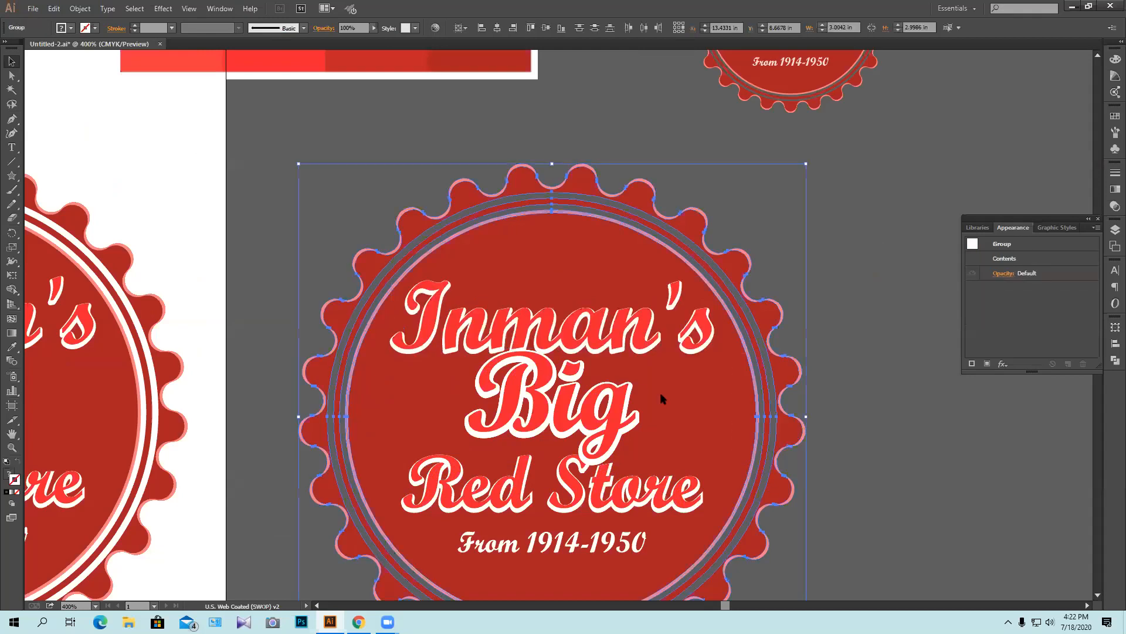
key("Delete")
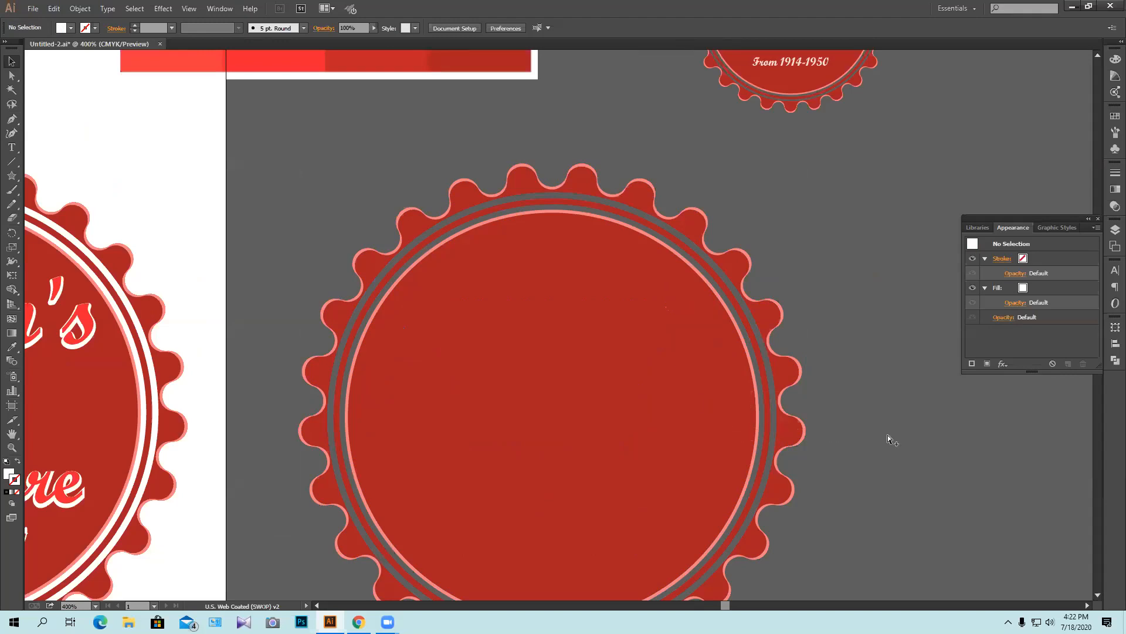
mouse_move(870, 423)
left_mouse_down()
mouse_move(743, 387)
mouse_move(831, 406)
left_mouse_up()
key("Delete")
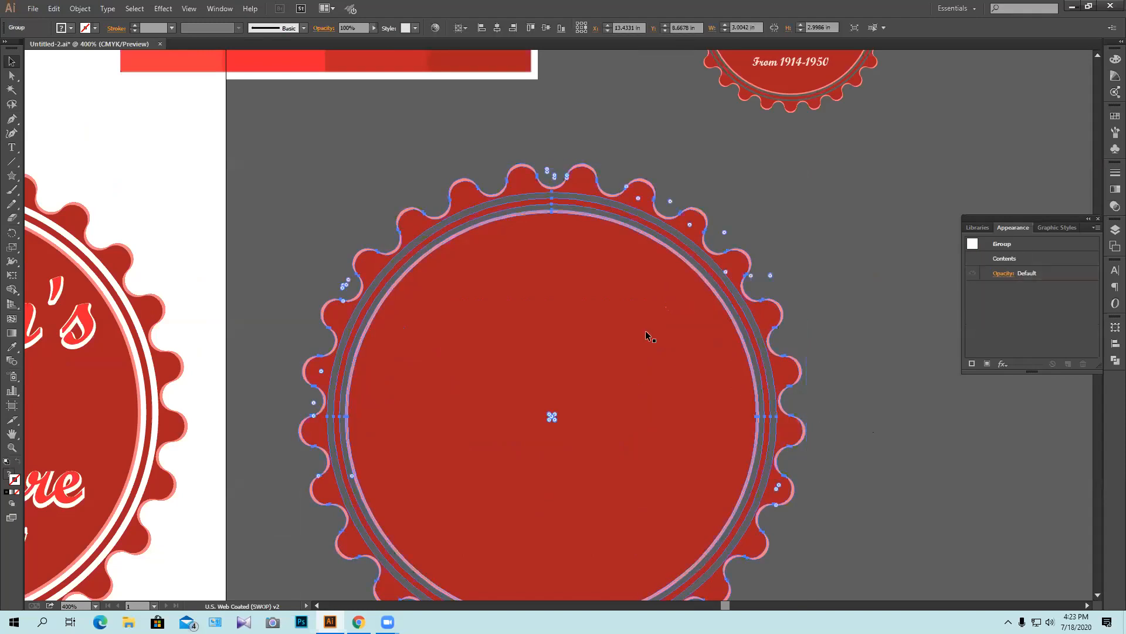
Group the red letters with their white outline separately for "Inman's", "Big" and "Red Store" in the freestanding lettering
scroll(612, 343, "up", 1)
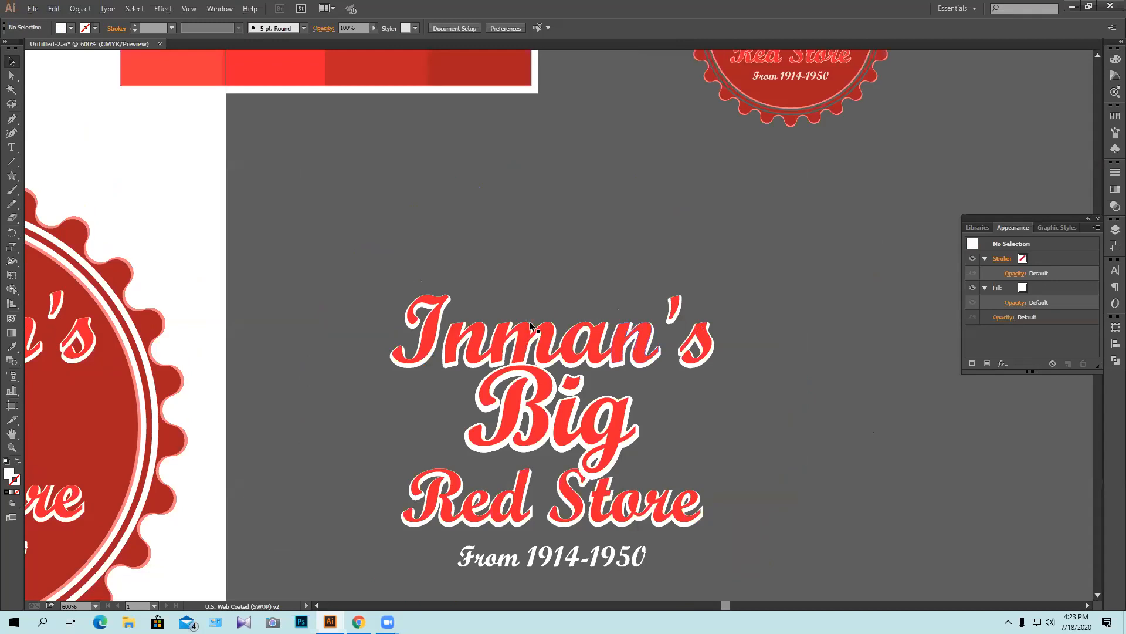
key("ctrl+equal")
key("ctrl+minus")
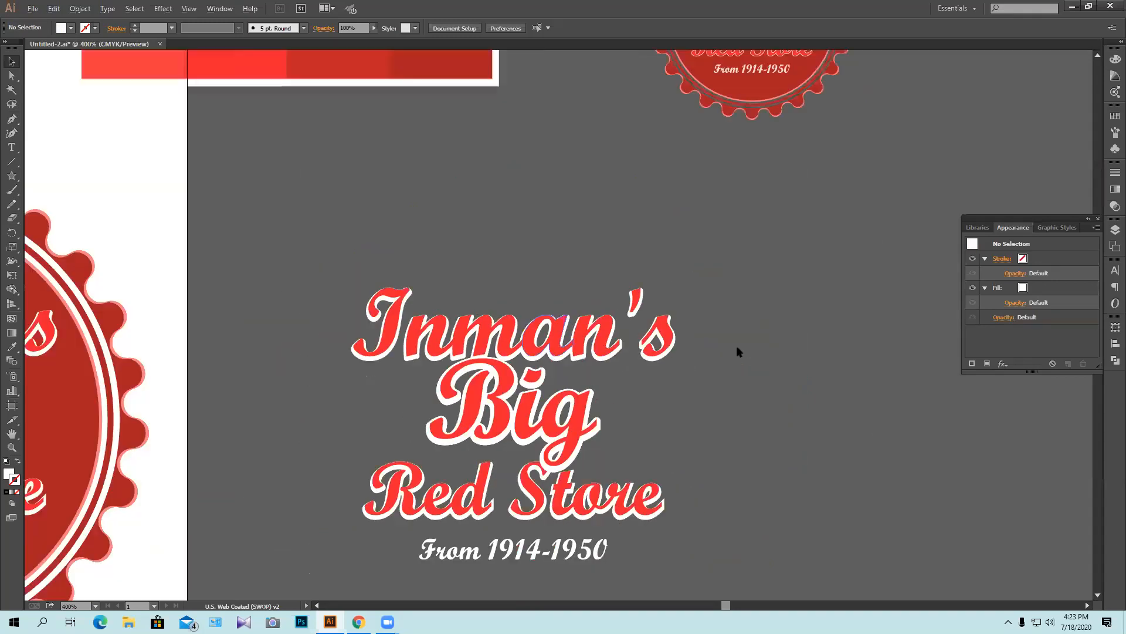
left_click_drag(740, 349, 739, 349)
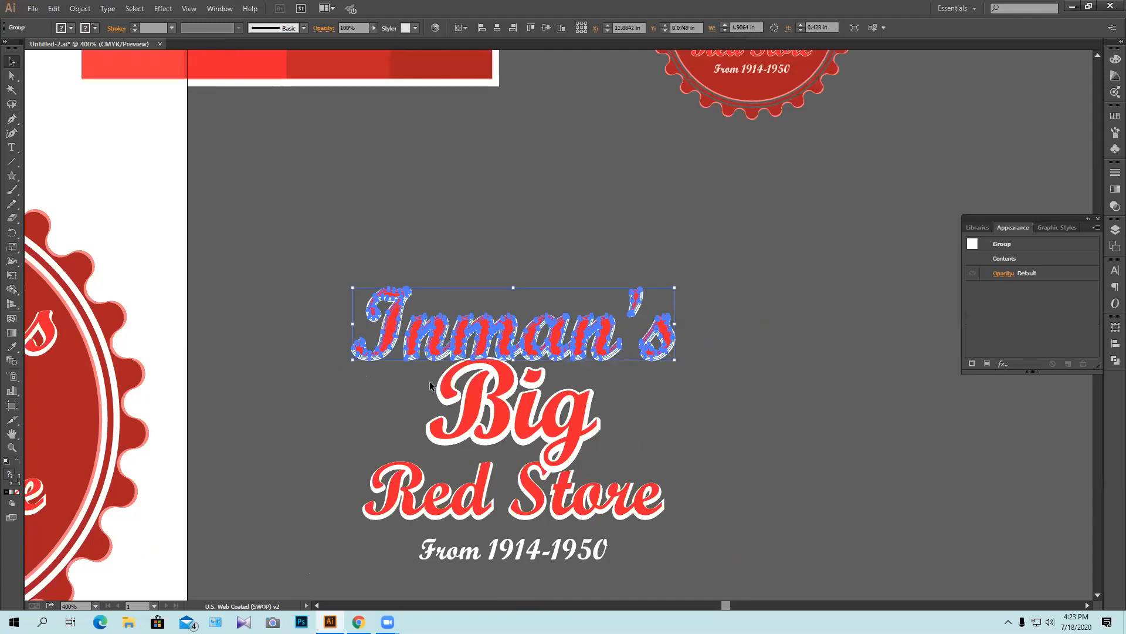
left_click(404, 378)
left_click_drag(419, 383, 458, 411)
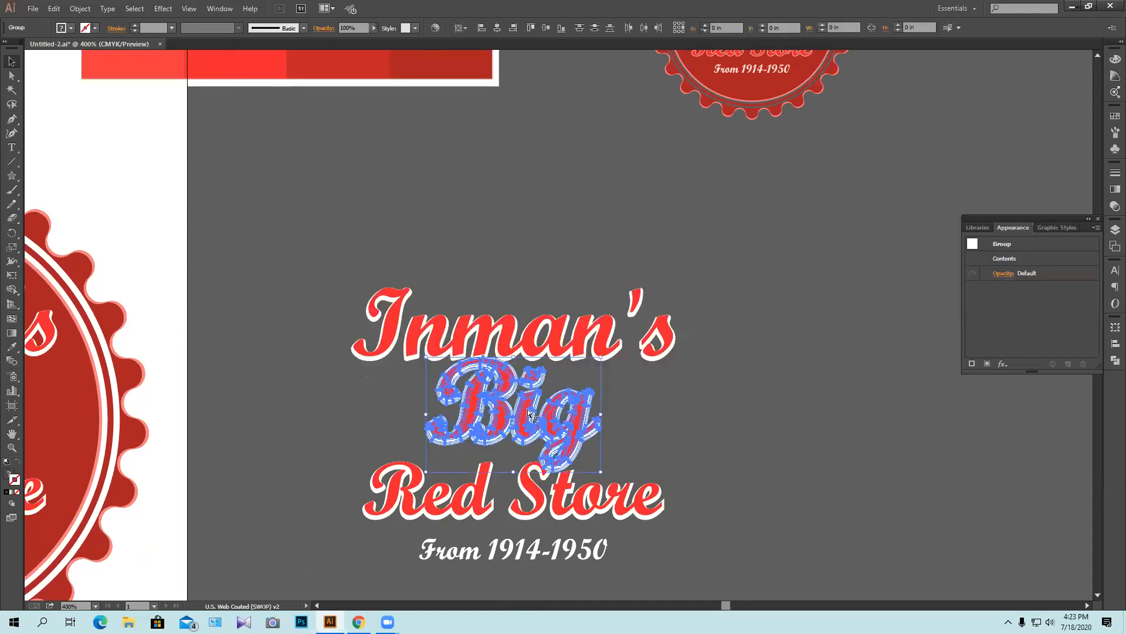
left_click_drag(350, 482, 702, 516)
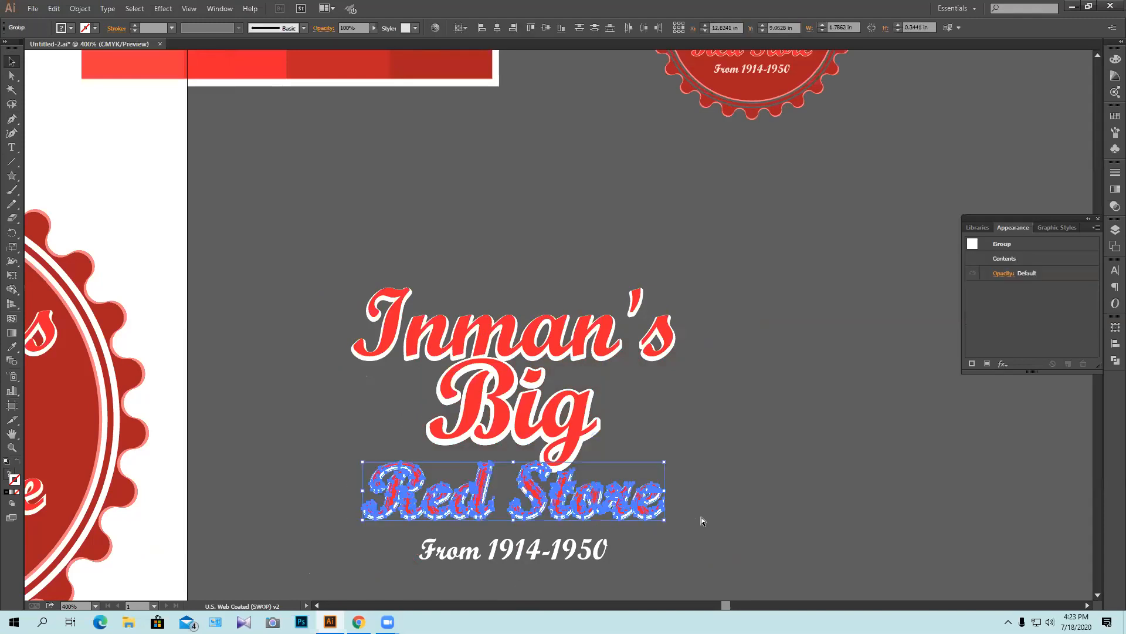
Space out the lettering by nudging "Inman's" about 0.028 in upward and "Red Store" about 0.028 in downward
left_click_drag(542, 346, 721, 382)
key("Up")
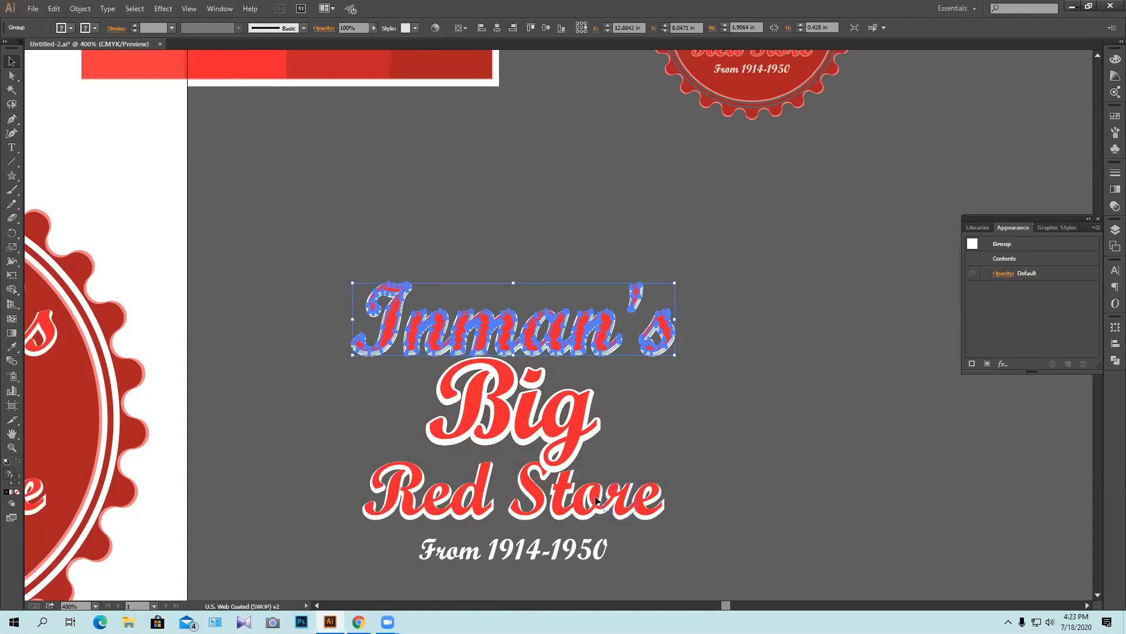
left_click(613, 505)
key("Down")
key("Down")
key("Down")
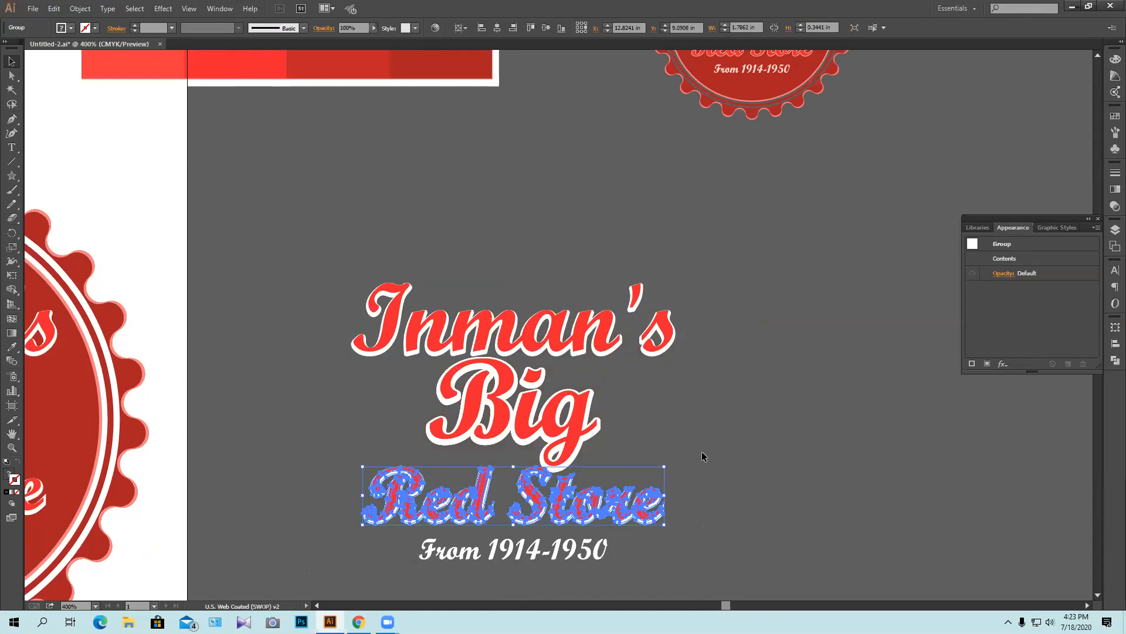
Nudge the "Red Store" lettering about 0.04 in further down, away from "Big"
left_click(702, 446)
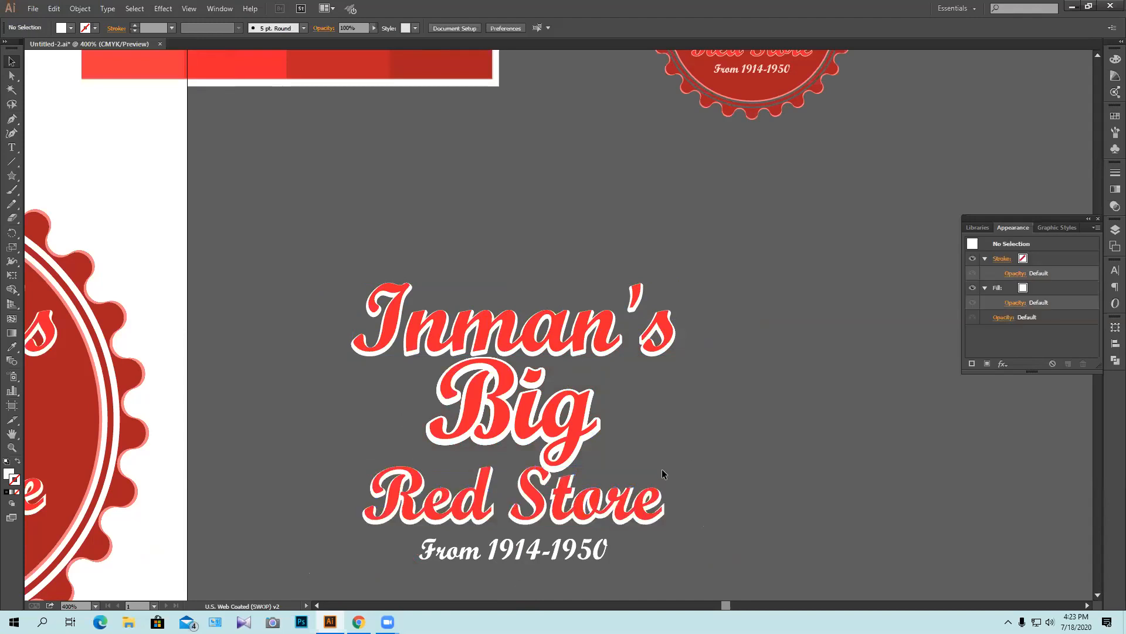
left_click(616, 495)
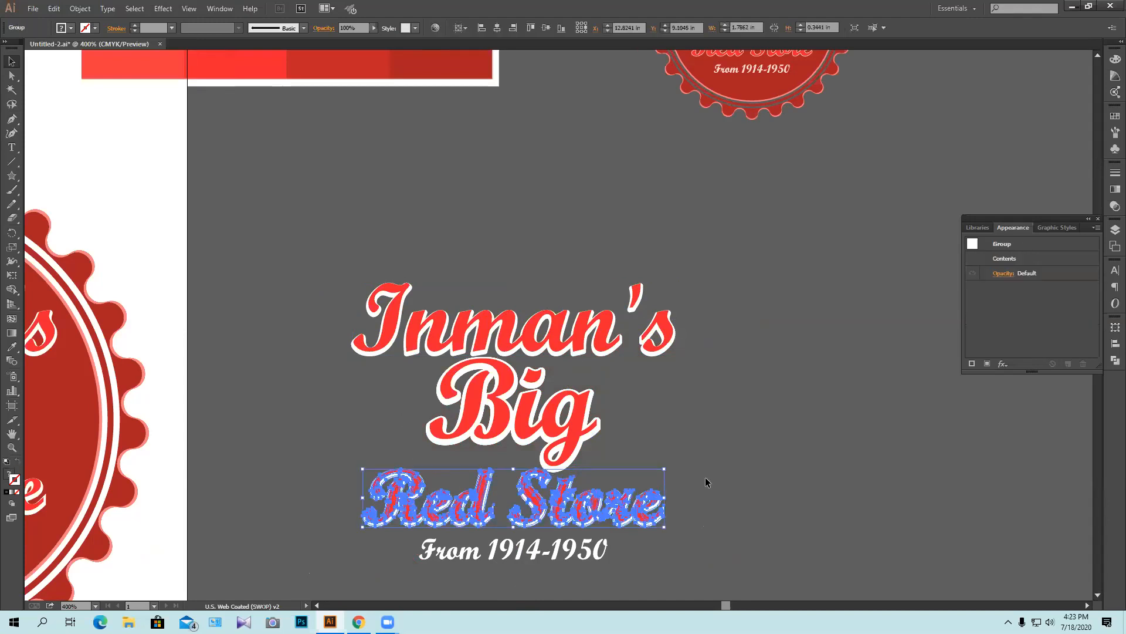
key("Down")
key("Down")
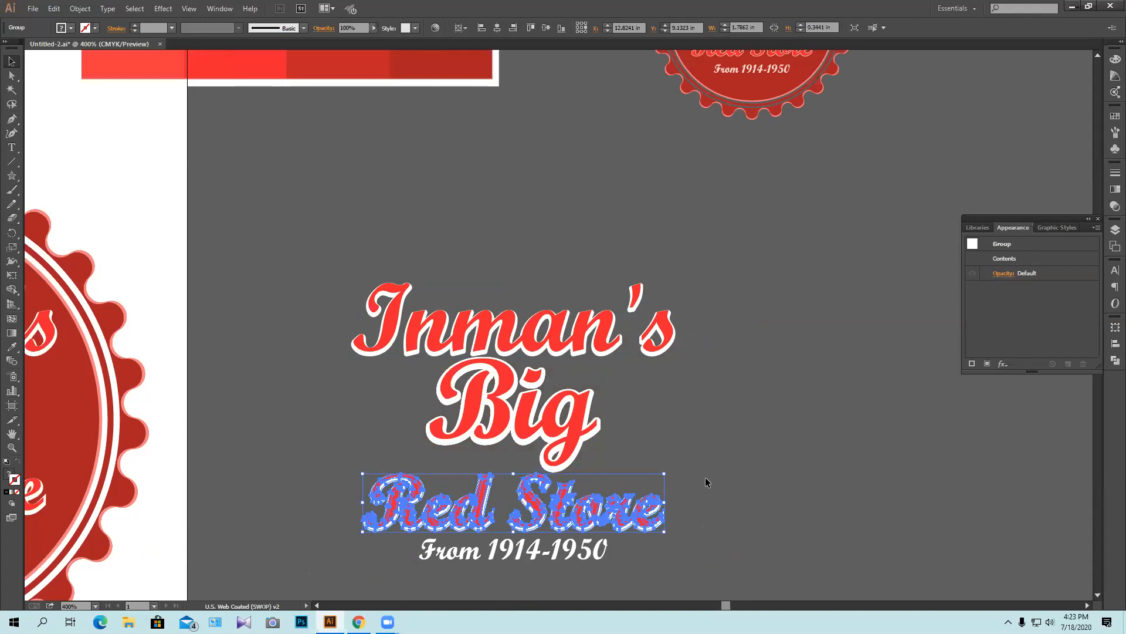
left_click(706, 477)
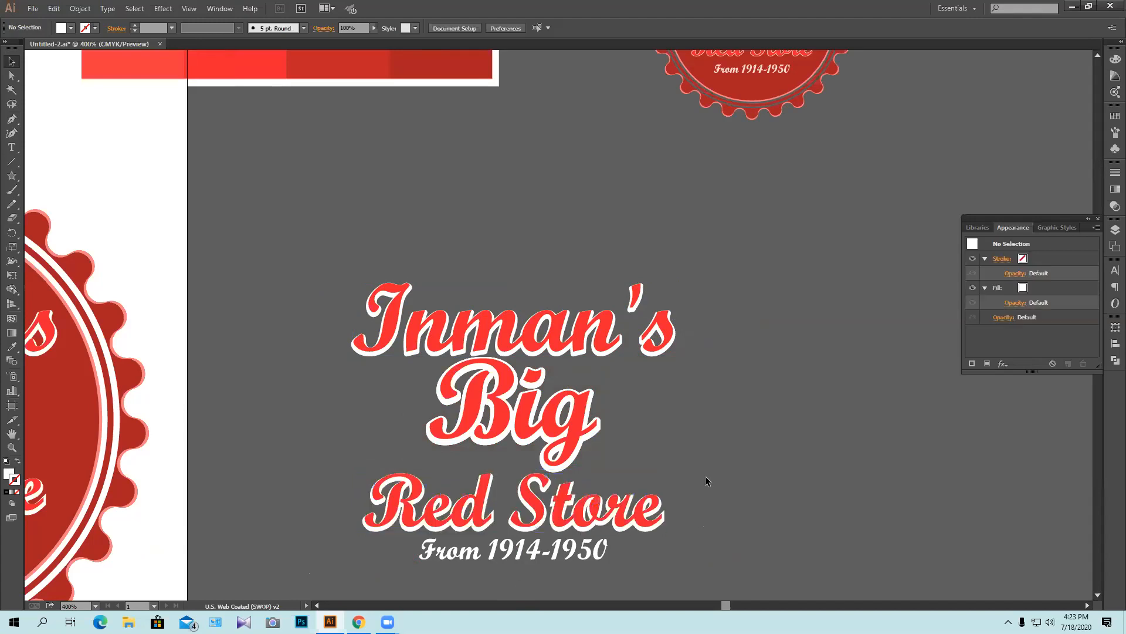
Nudge "Inman's" slightly further up and move the "From 1914-1950" line slightly down to even out the lettering's spacing
left_click(597, 346)
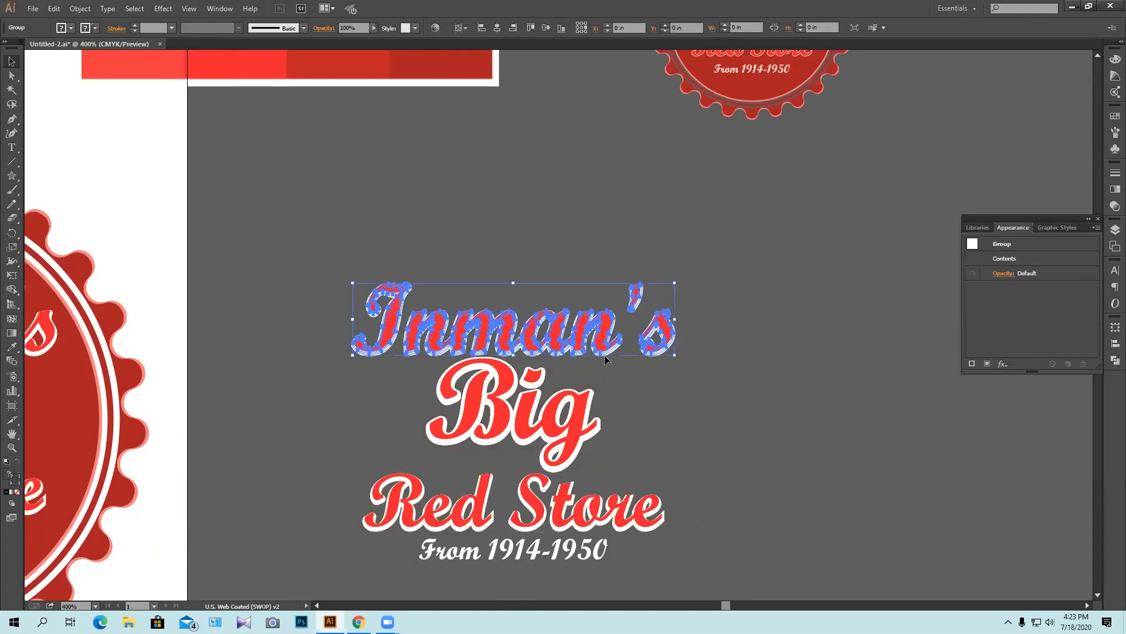
left_click(664, 396)
left_click(556, 559)
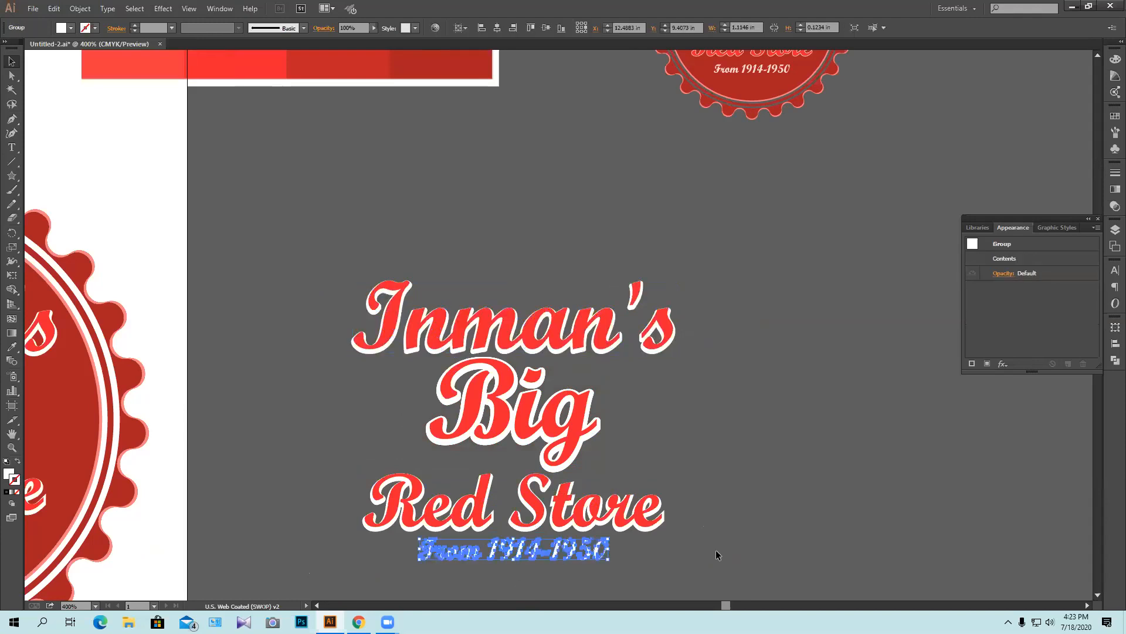
left_click(708, 546)
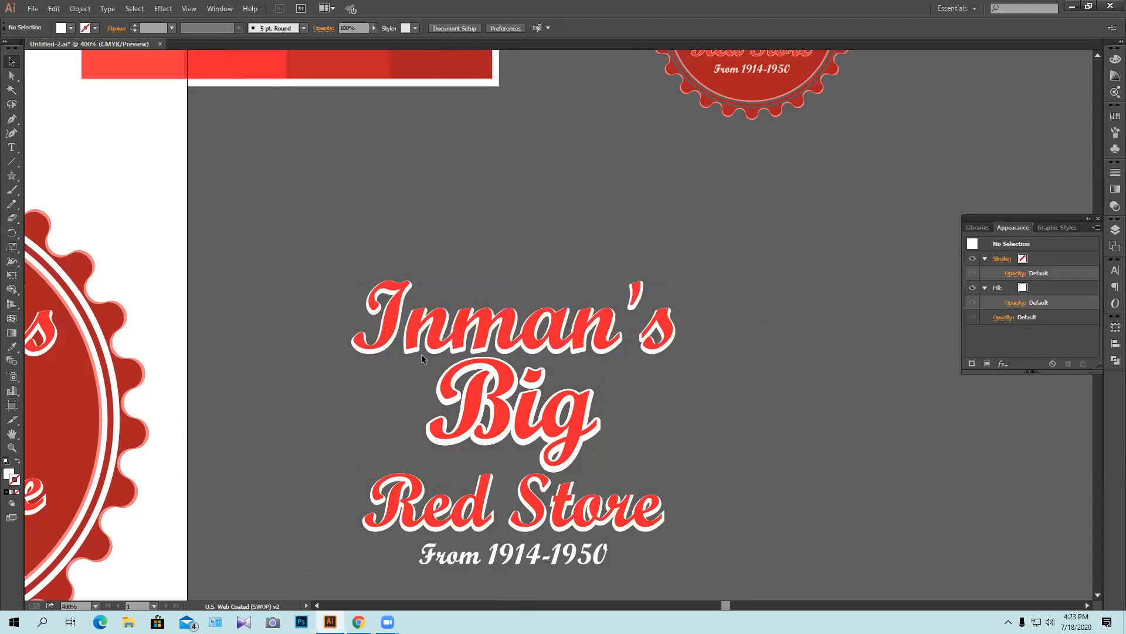
Bring the scalloped badge shape and its rings back behind the spaced lettering beside the artboard
left_click_drag(385, 244, 675, 319)
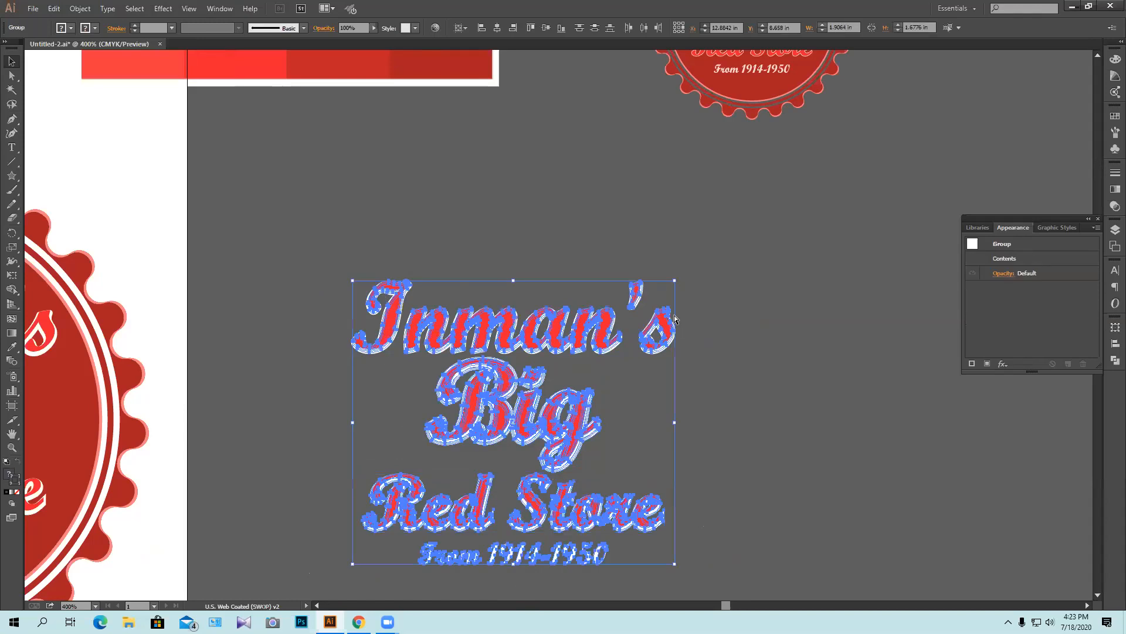
left_click(746, 388)
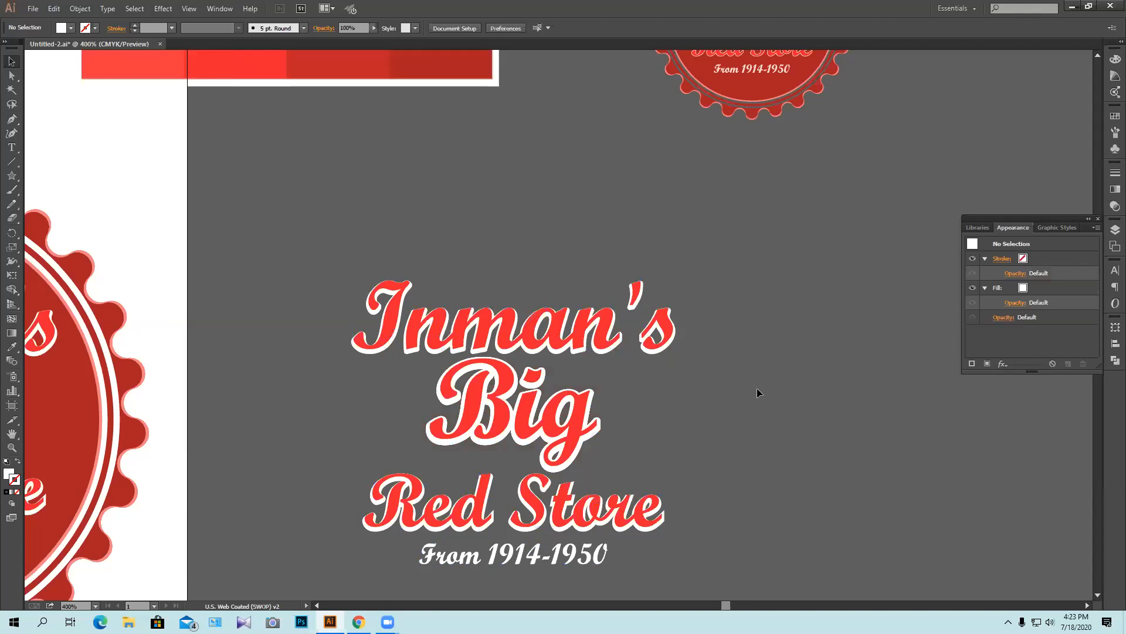
key("ctrl+z")
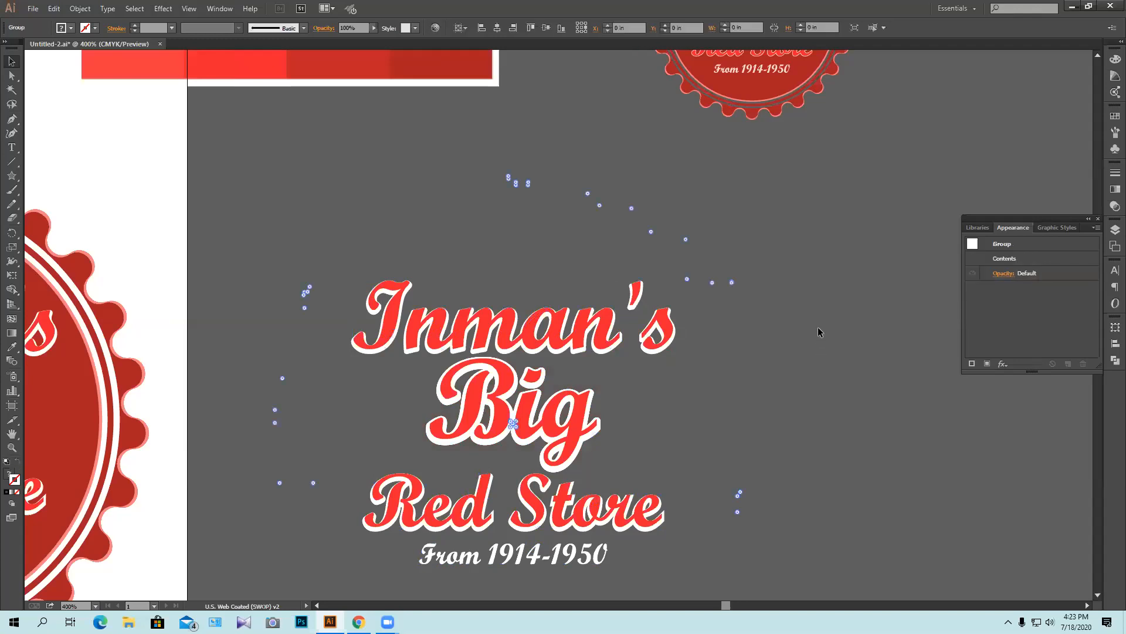
key("ctrl+z")
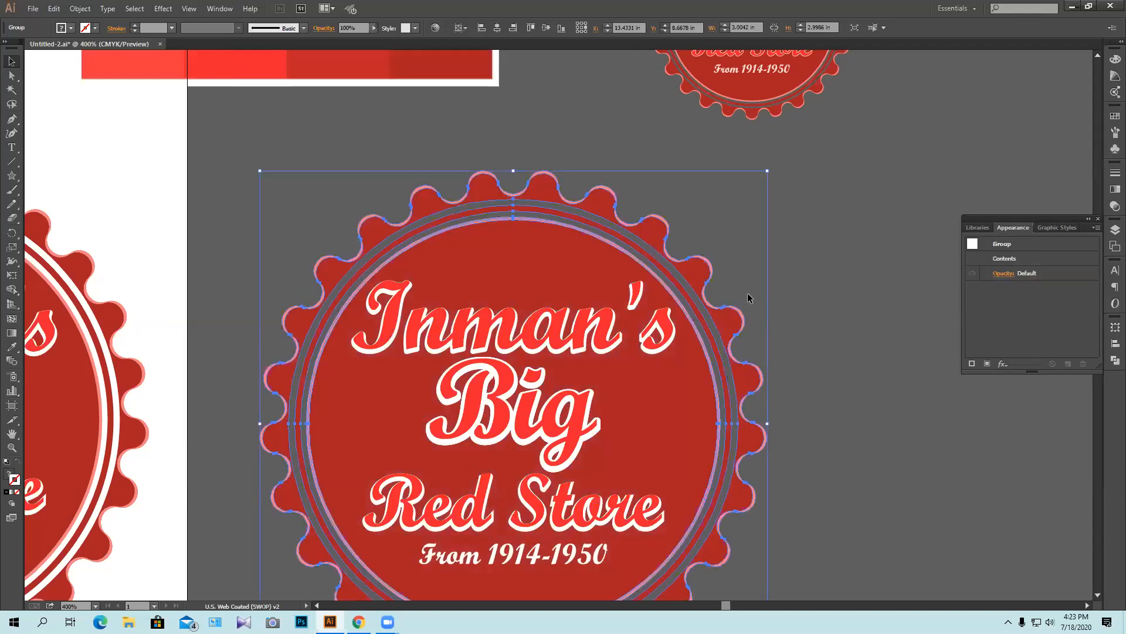
left_click(775, 405)
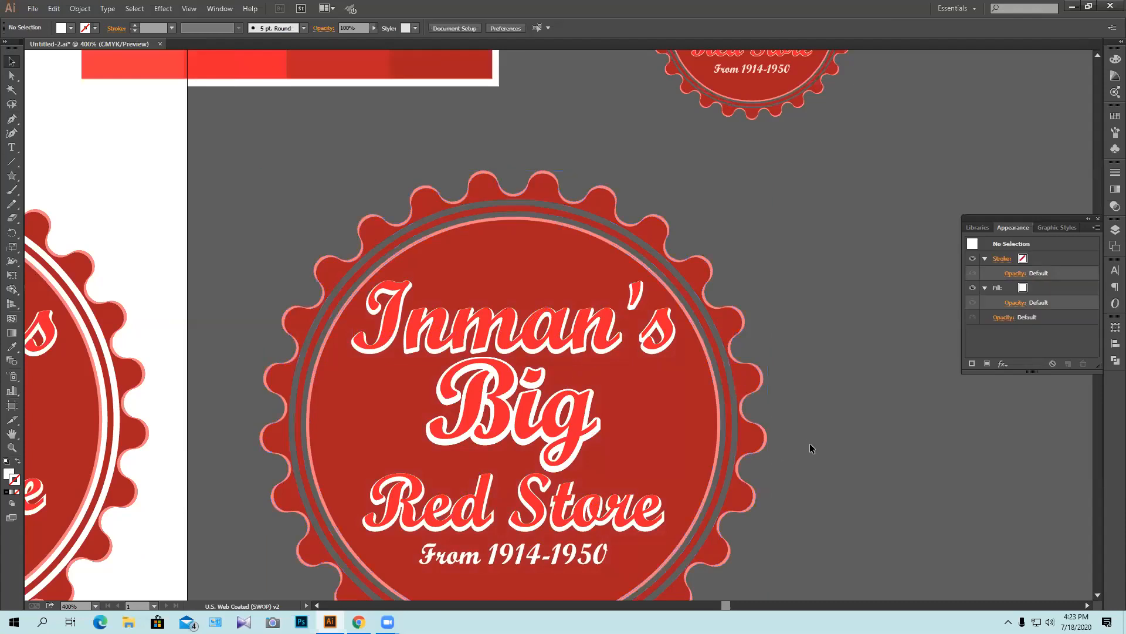
Compare the lettering spacing on the badge beside the artboard with the badges on the artboard
key("ctrl+minus")
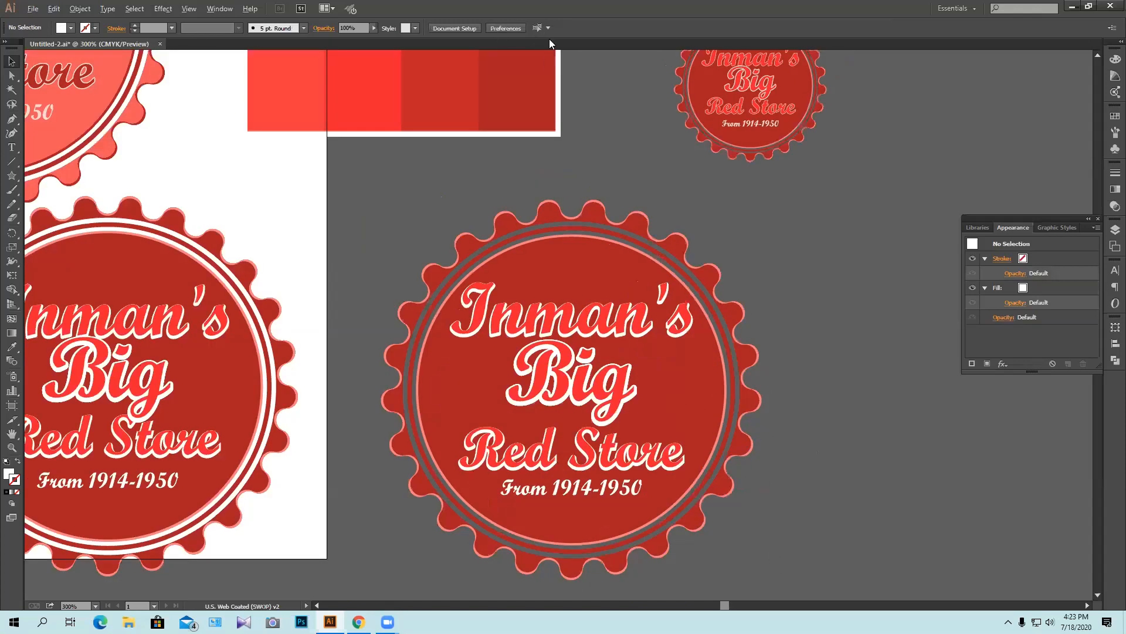
key("ctrl+plus")
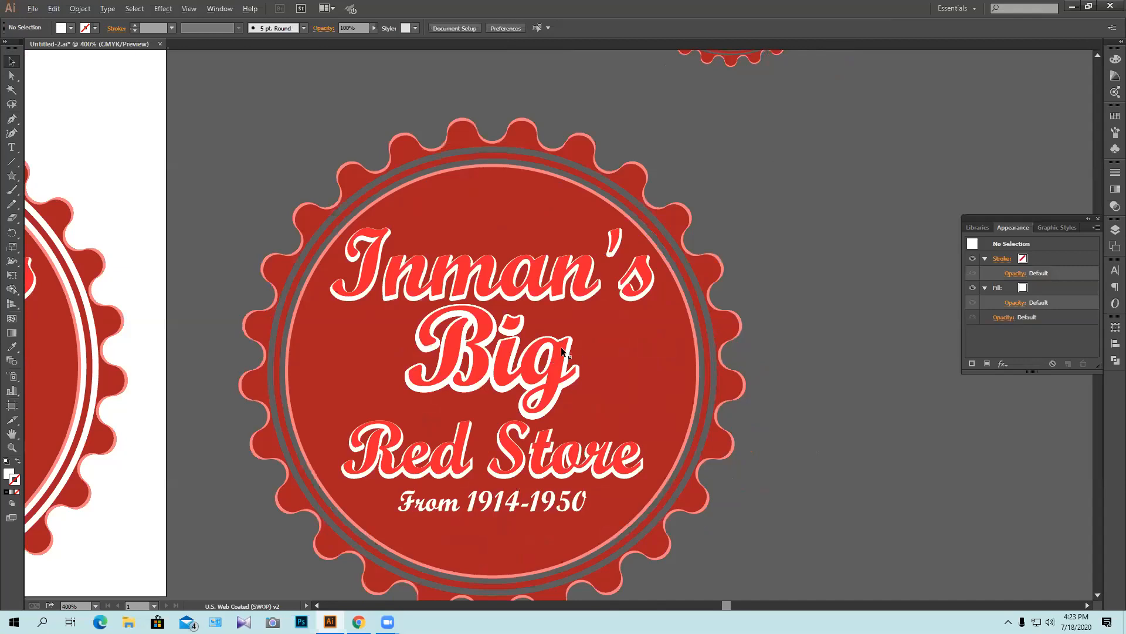
left_click(673, 394)
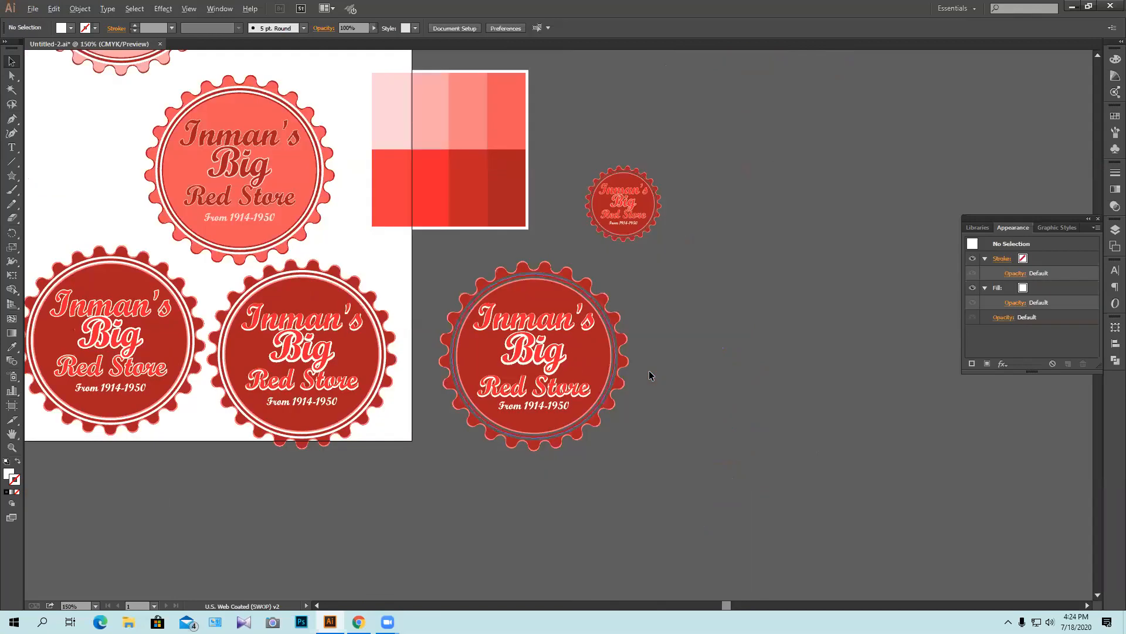
key("alt")
key("ctrl+=")
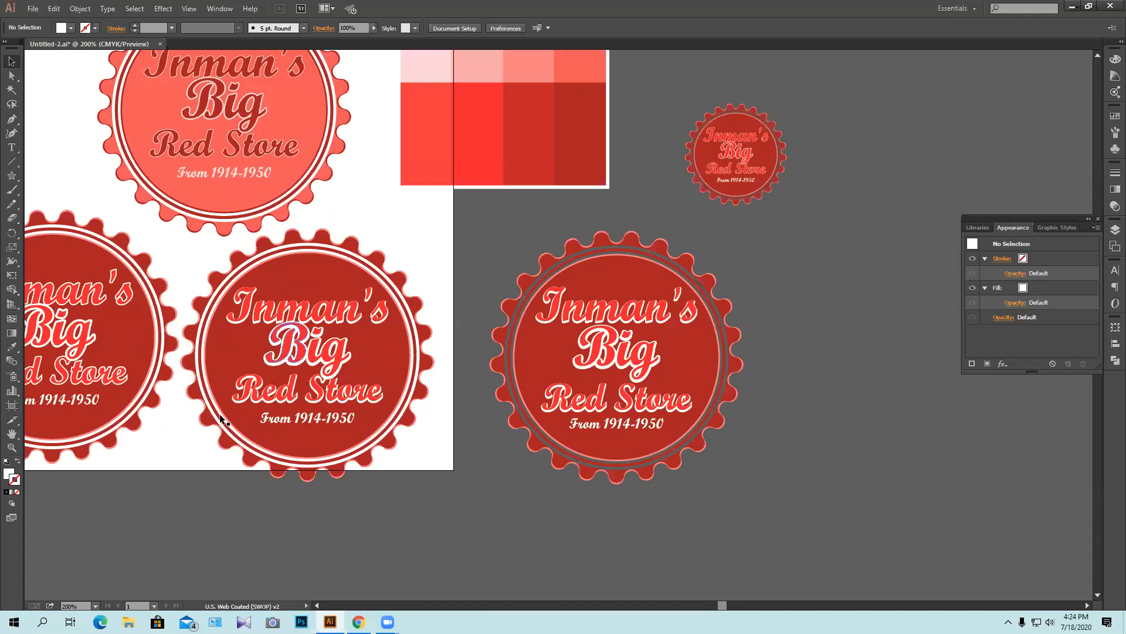
key("ctrl+=")
key("ctrl+=")
key("ctrl+=")
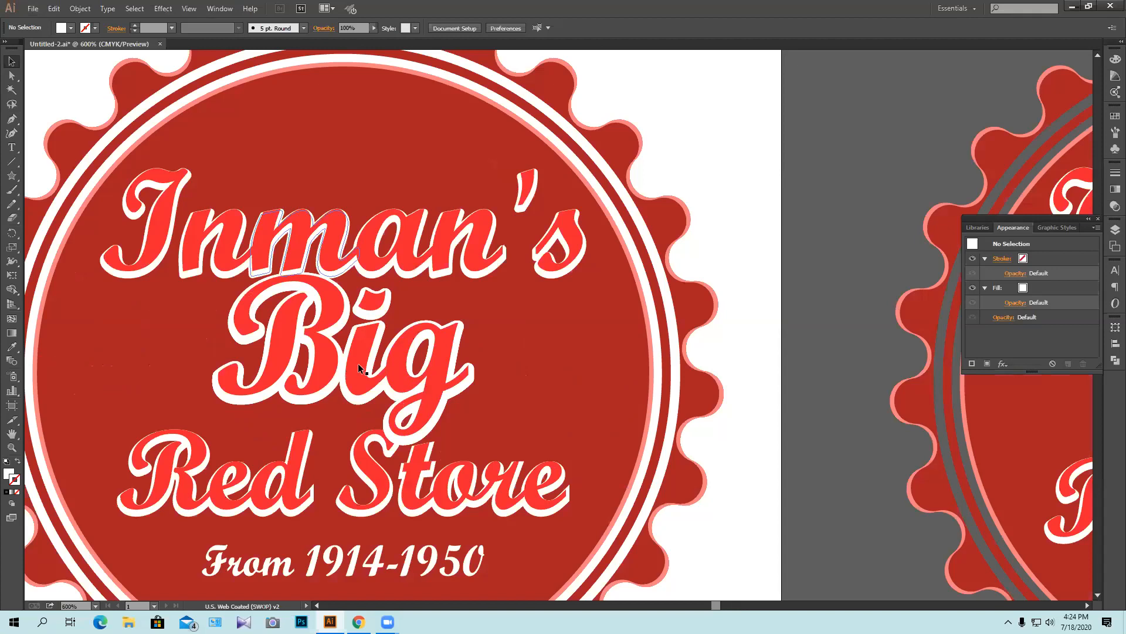
key("ctrl+minus")
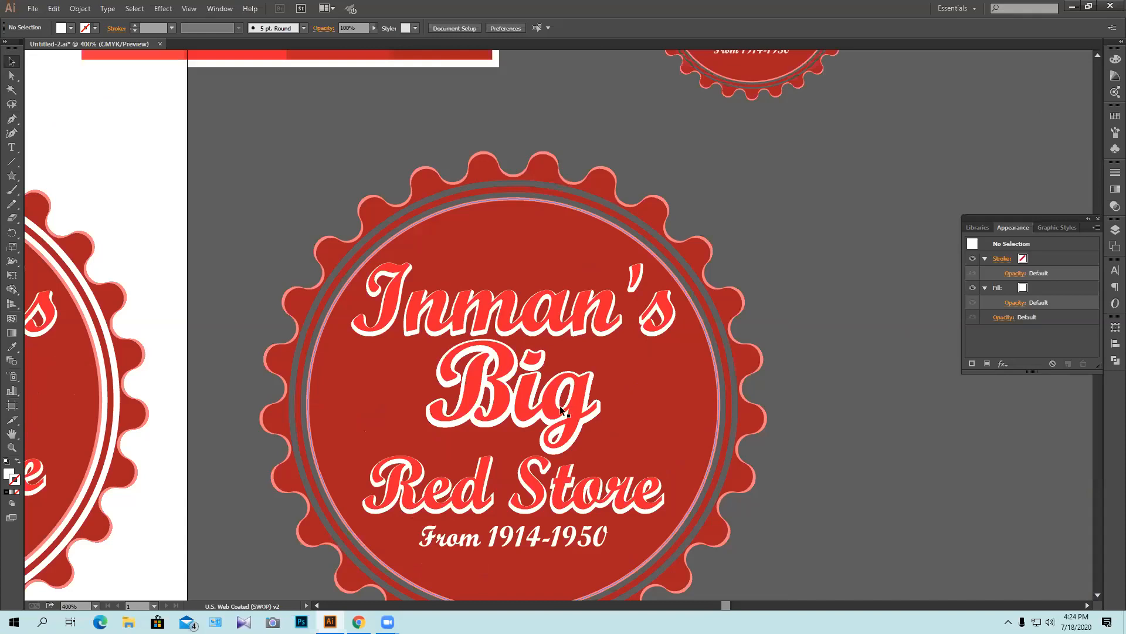
scroll(560, 406, "left", 3)
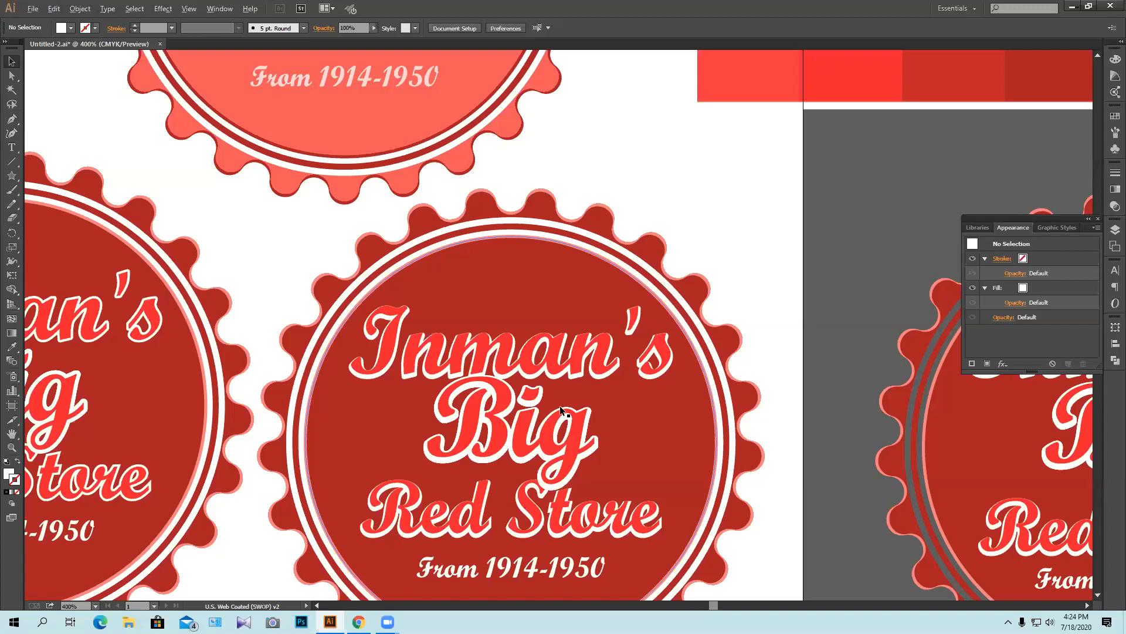
scroll(559, 406, "down", 1)
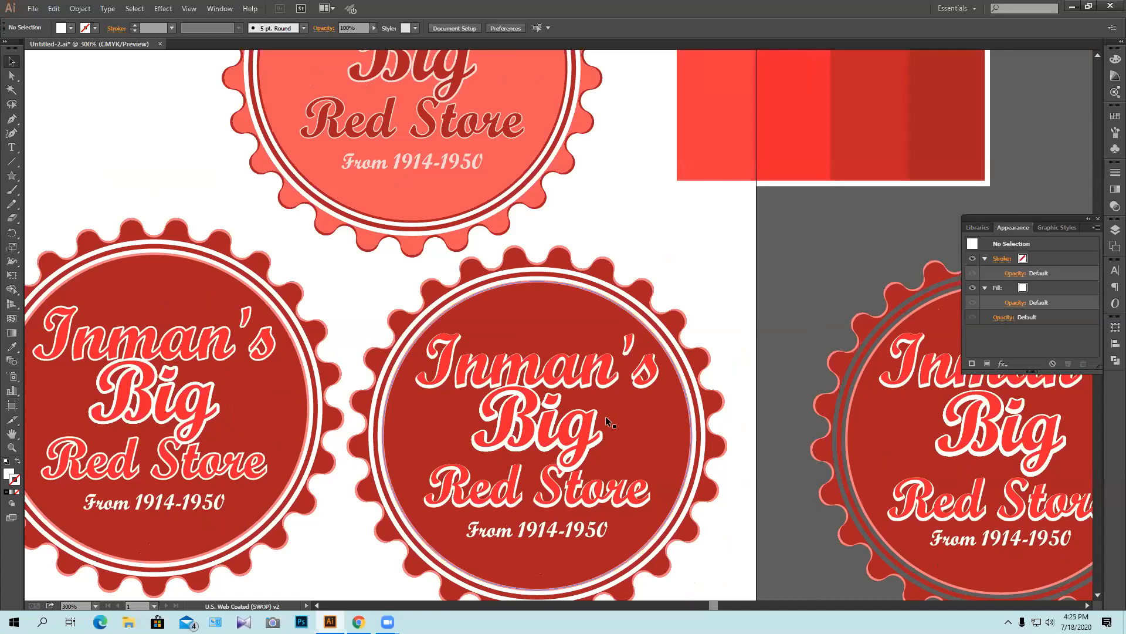
left_click(526, 365)
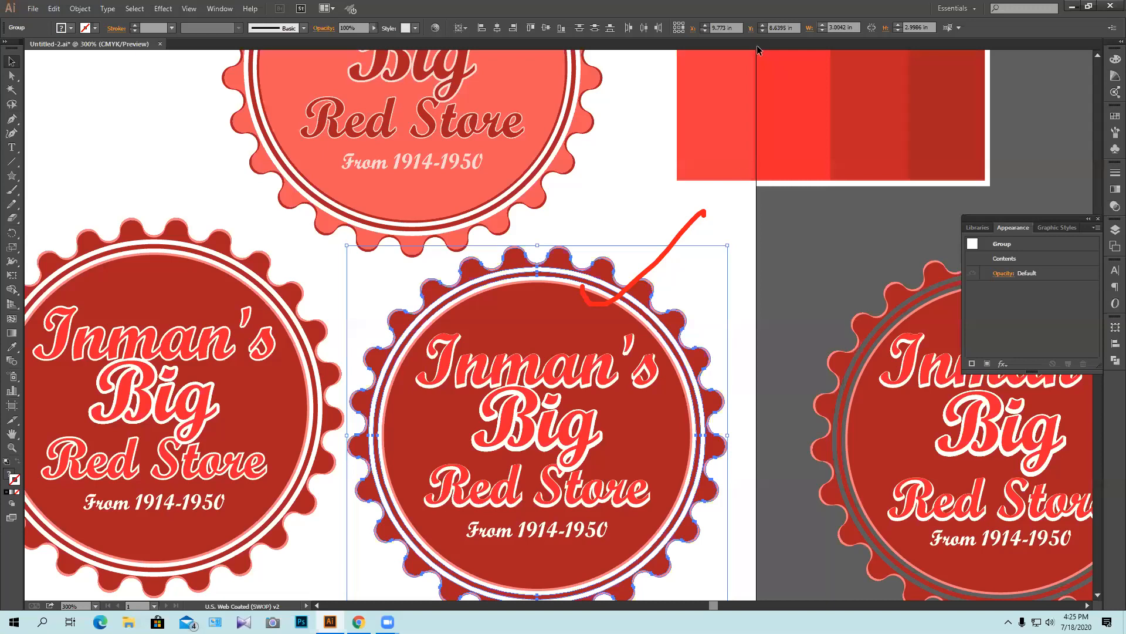
left_click(741, 173)
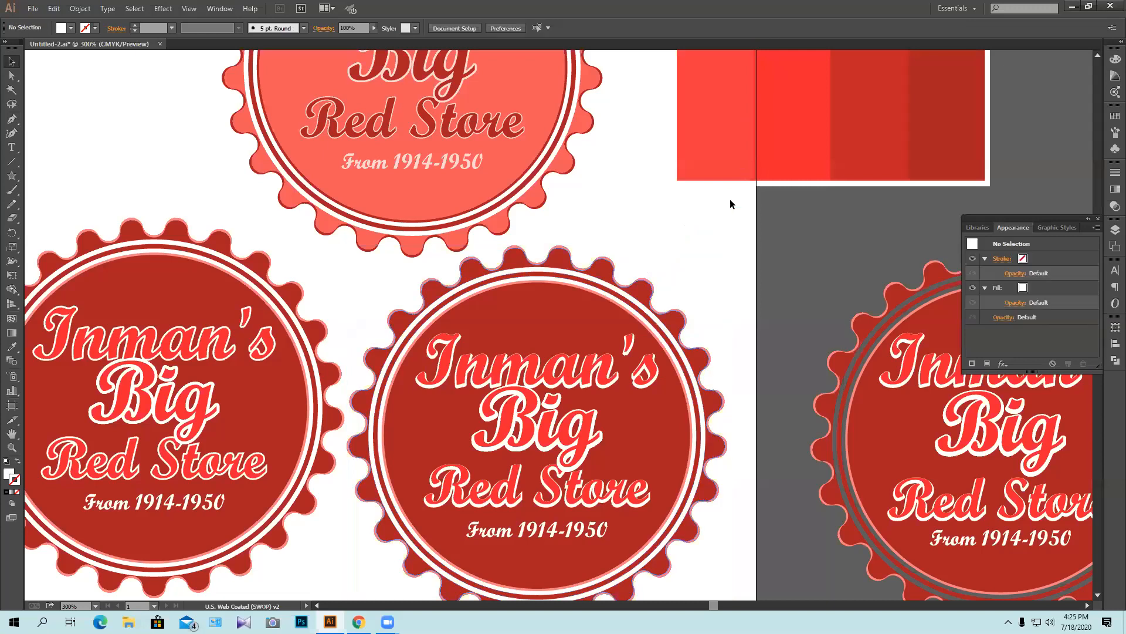
left_click(751, 229)
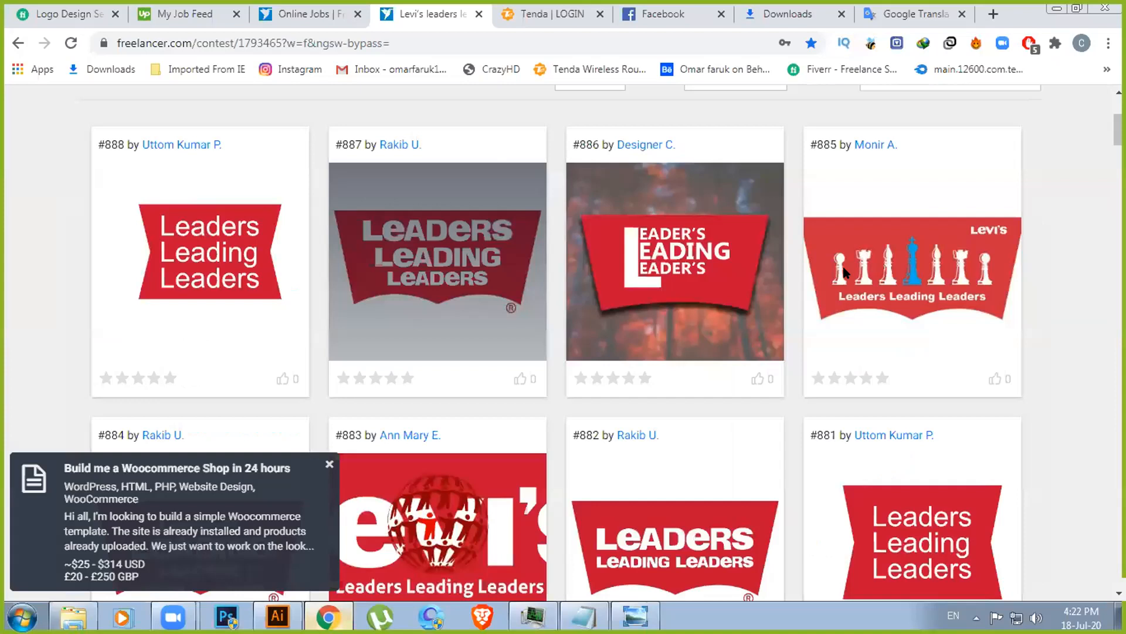
Review the Levi's "Leaders Leading Leaders" contest entries in Chrome, preview entry #877, and compare them with the logo draft in Illustrator
scroll(875, 209, "down", 10)
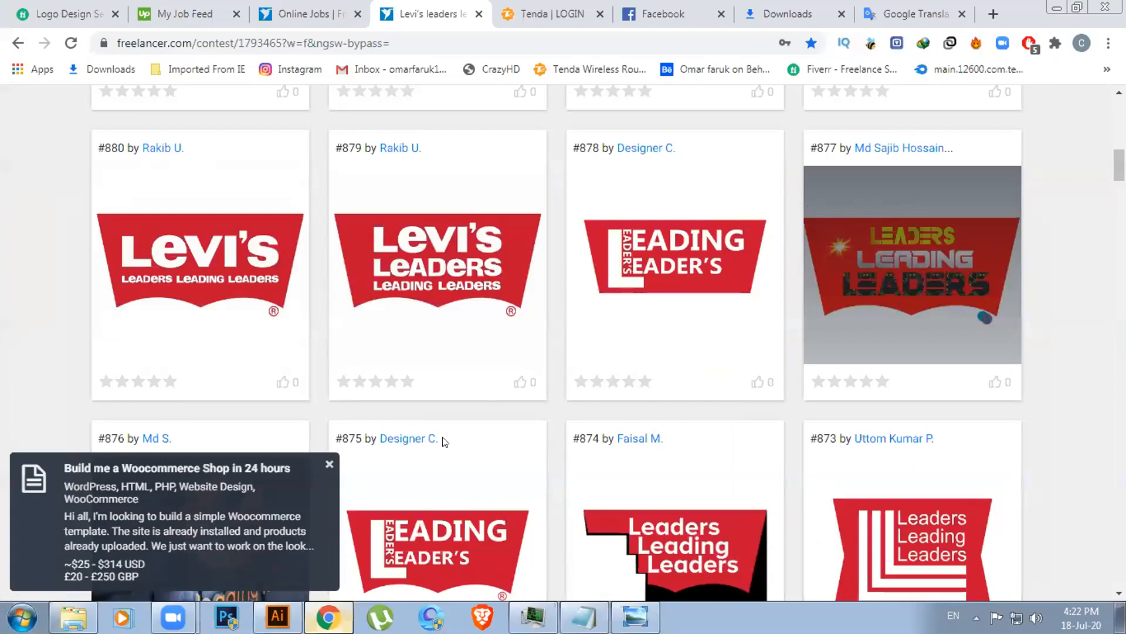
left_click(984, 209)
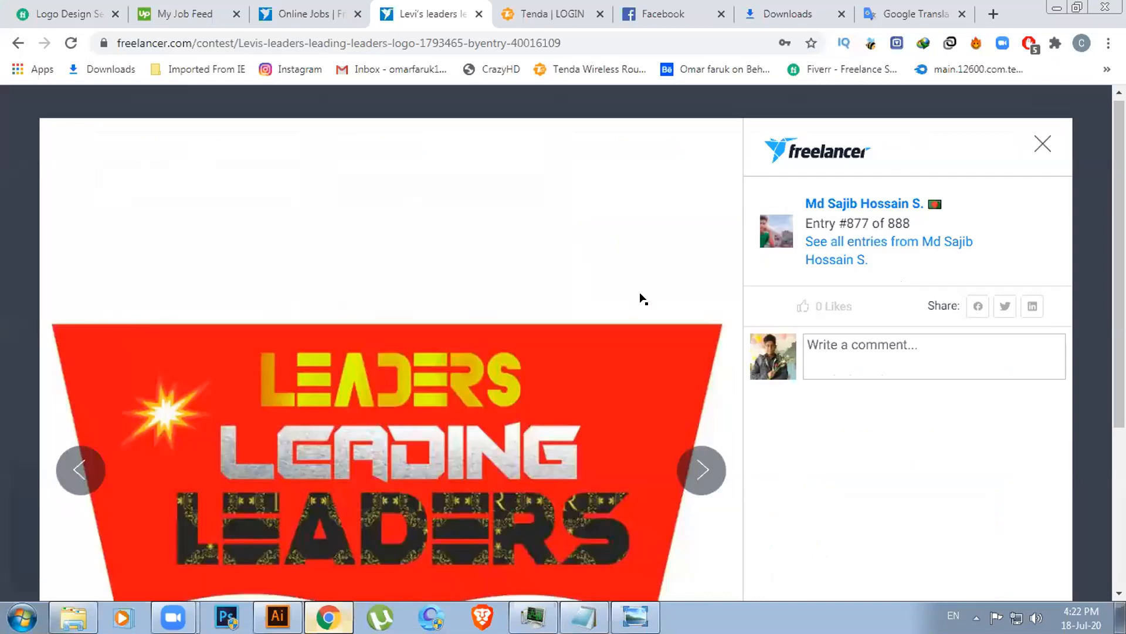
key("Escape")
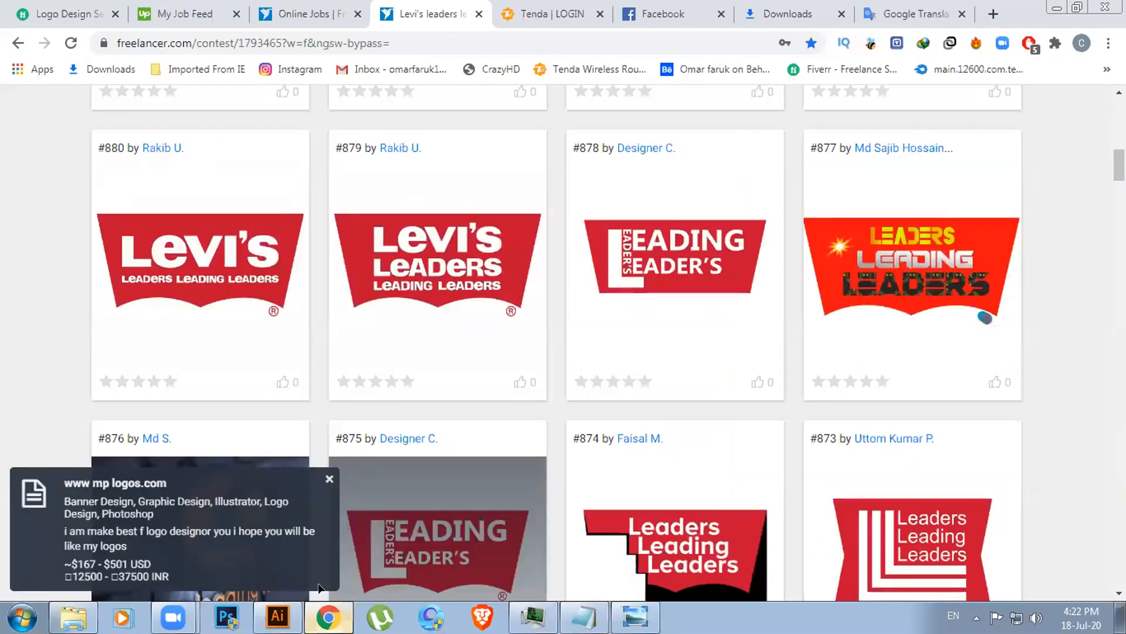
key("alt+Tab")
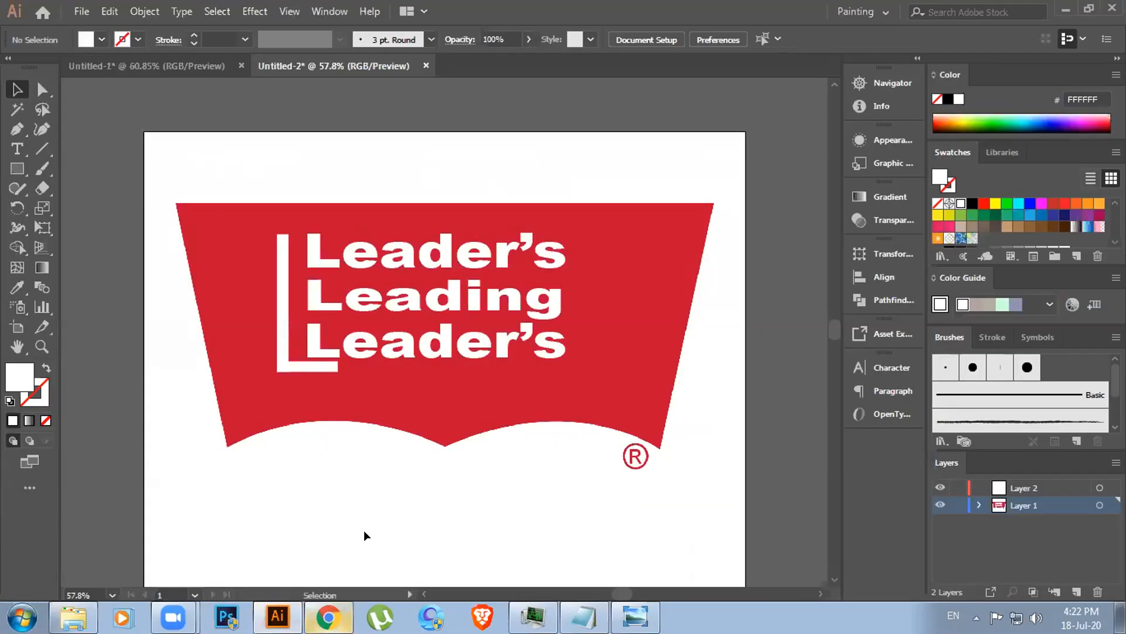
key("alt+Tab")
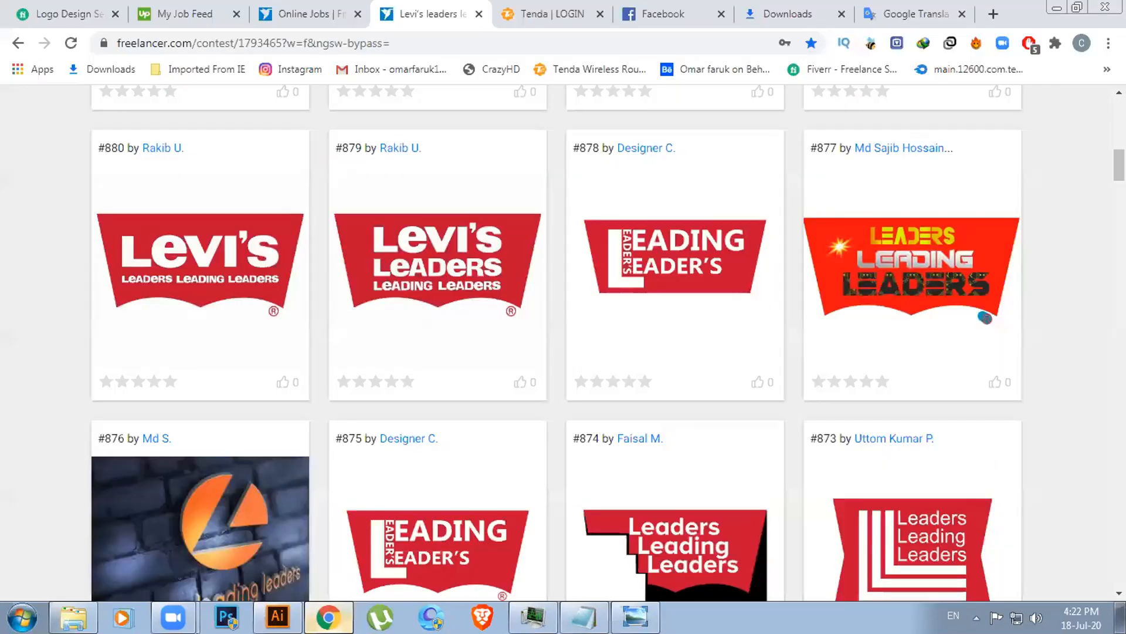
key("alt+Tab")
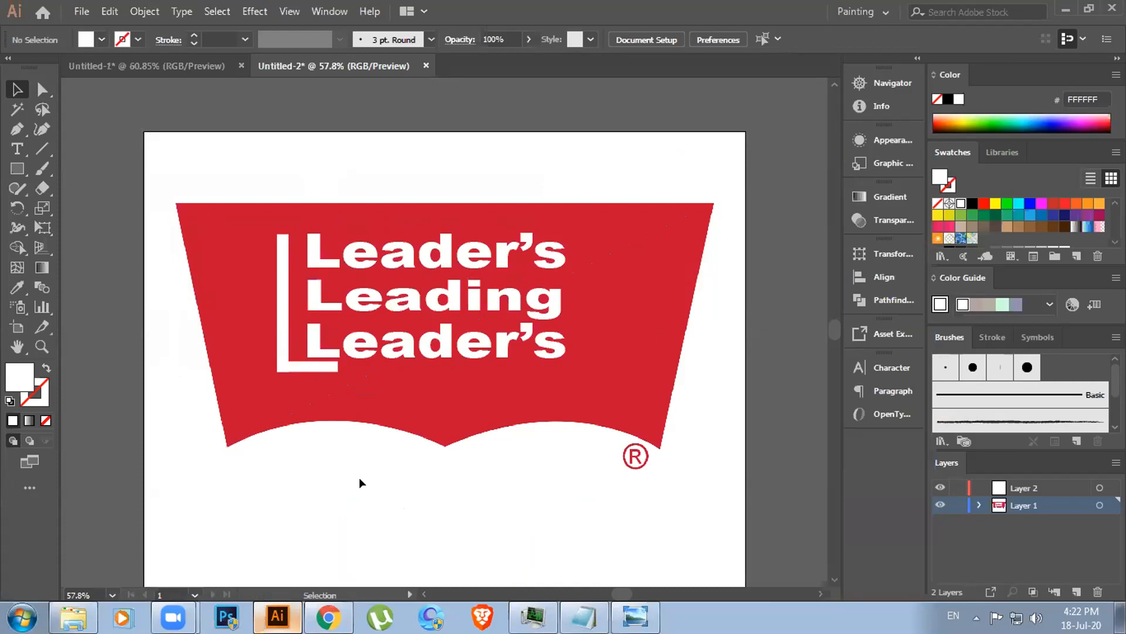
left_click(328, 617)
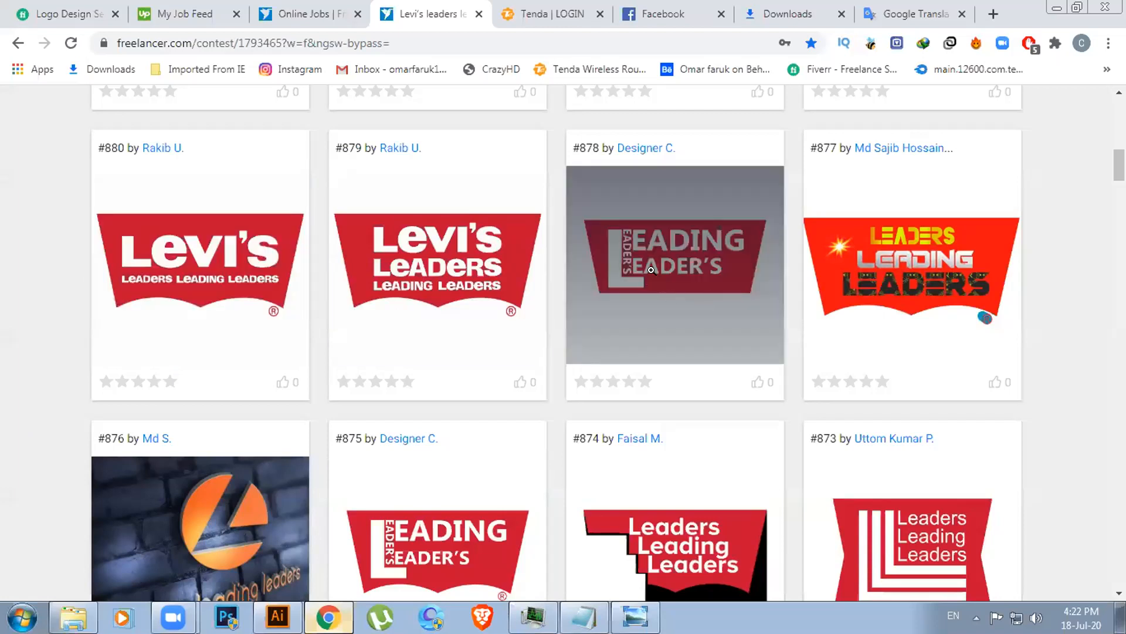
scroll(509, 352, "up", 1)
scroll(508, 351, "up", 6)
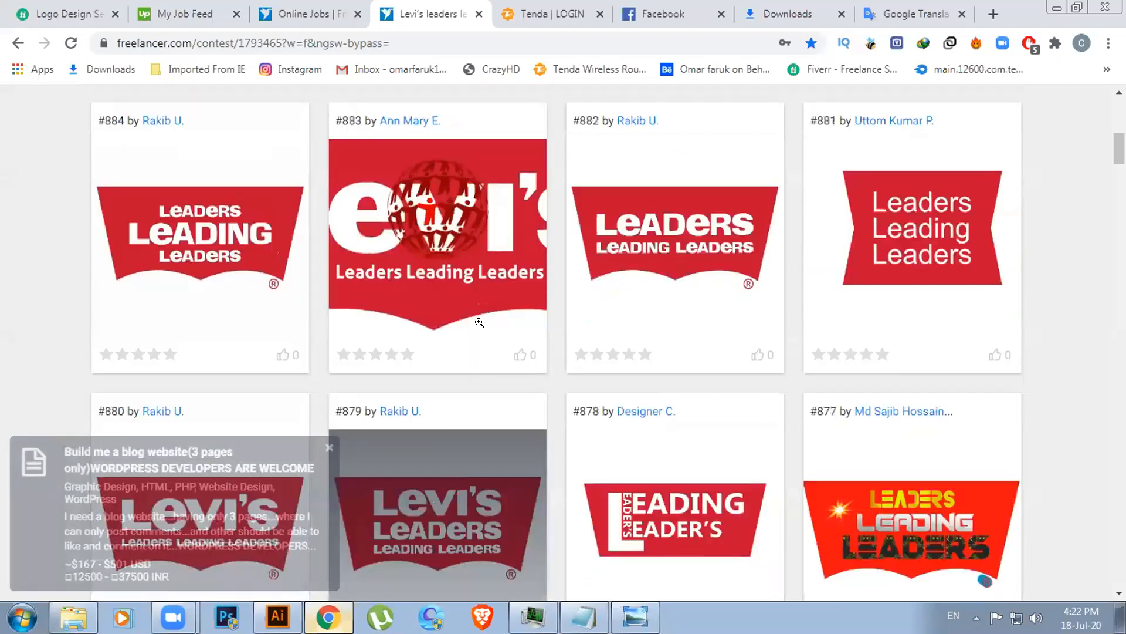
scroll(407, 286, "up", 3)
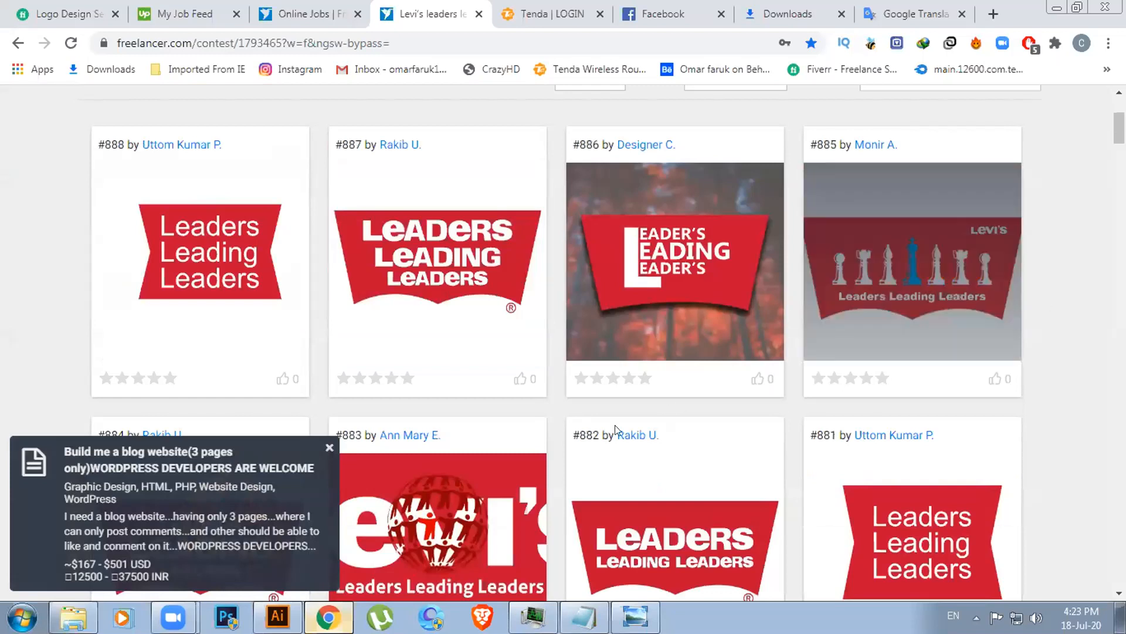
In Illustrator, draw a narrow vertical white rectangle to the left of the white L-shaped bar, matching the bar's height
key("alt+Tab")
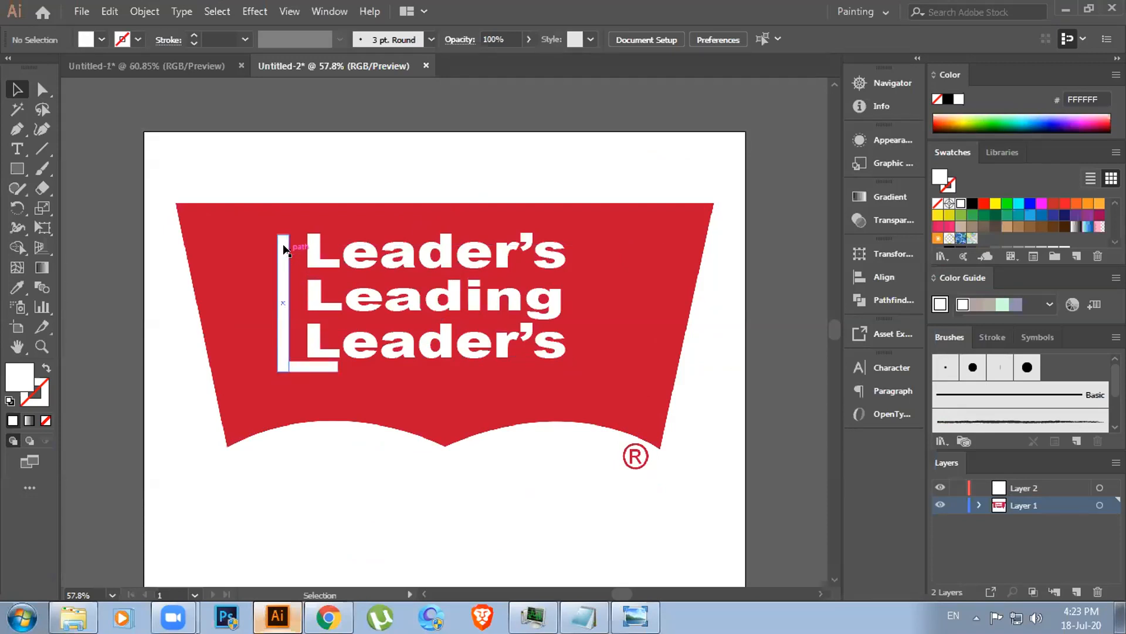
key("m")
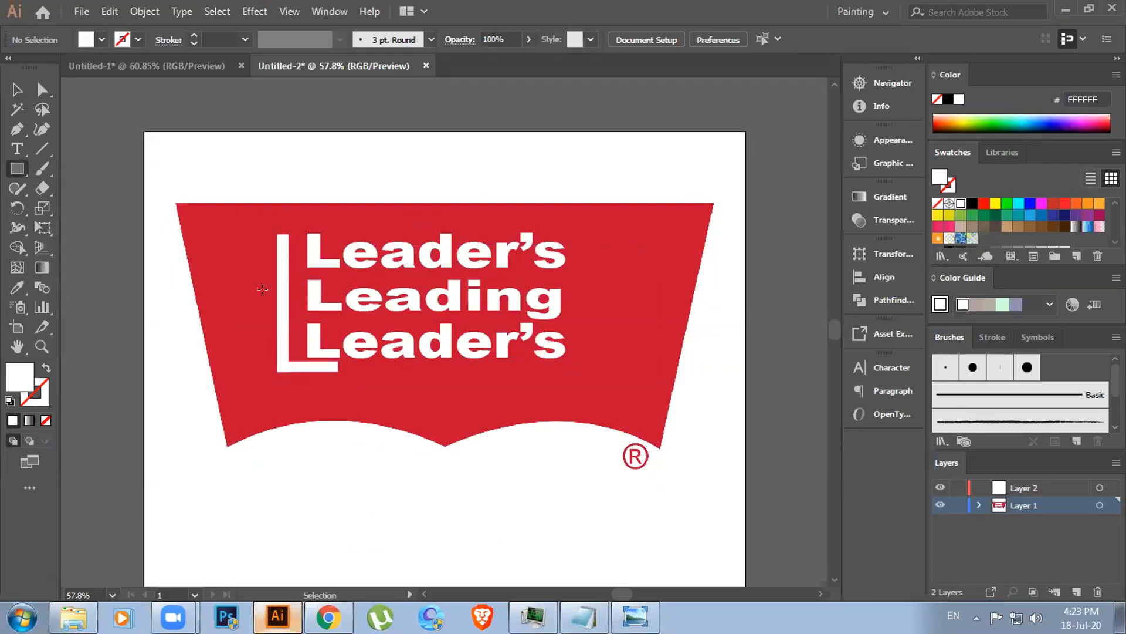
left_click_drag(233, 240, 238, 368)
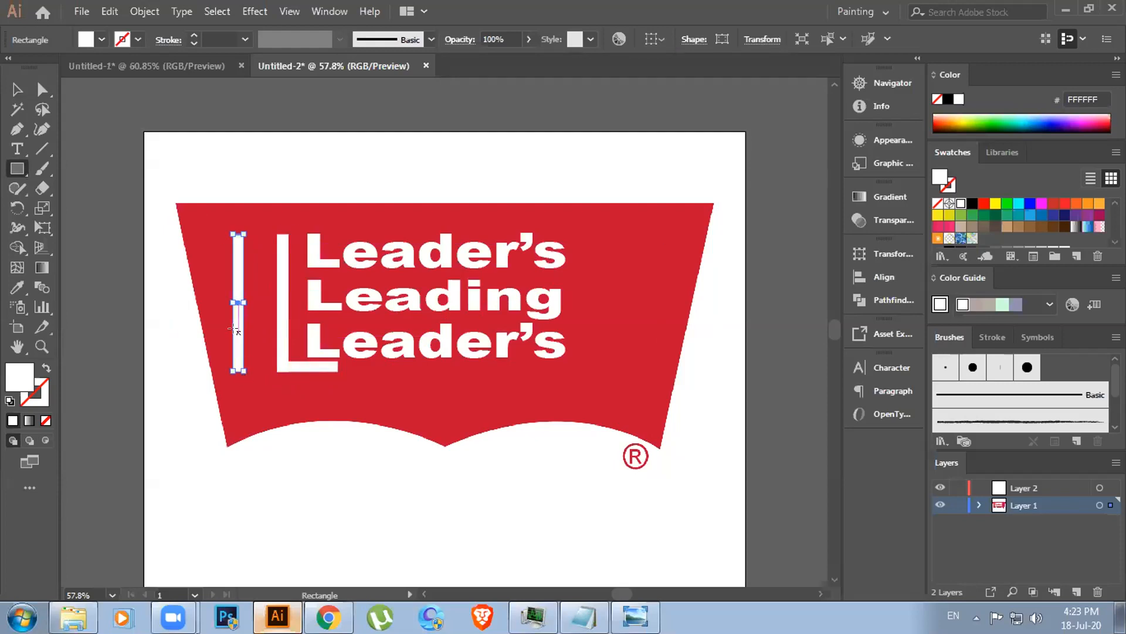
Delete the narrow white rectangle to the left of the L-shaped bar
key("Delete")
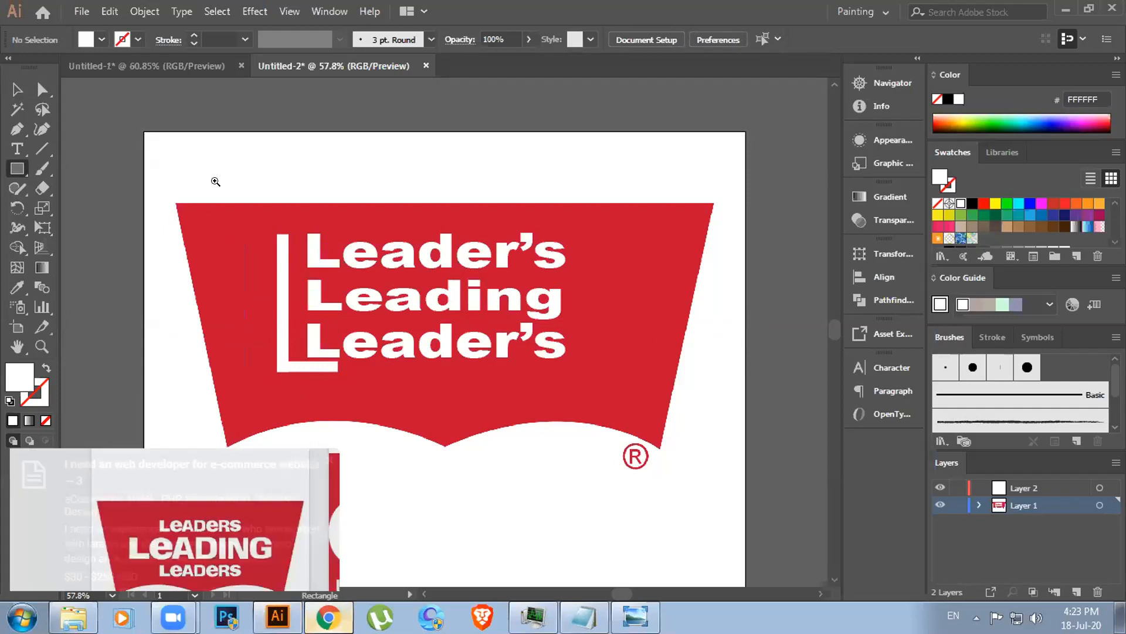
Review the Levi's contest entries and description in Chrome, along with the original Levi's logo in Windows Photo Viewer
key("alt+Tab")
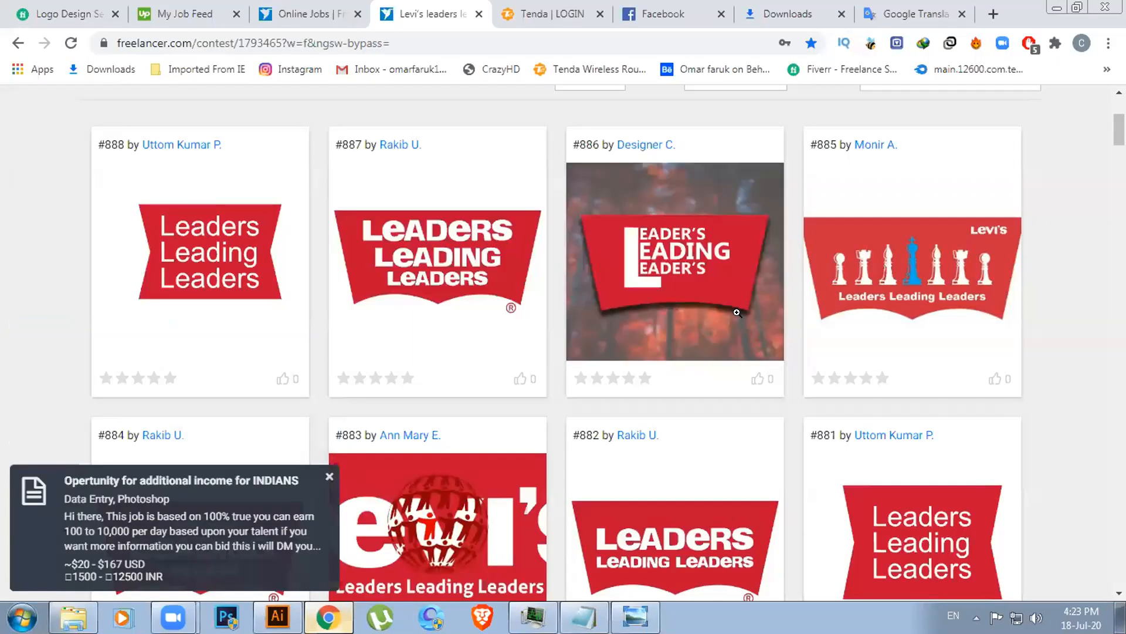
scroll(468, 377, "up", 1)
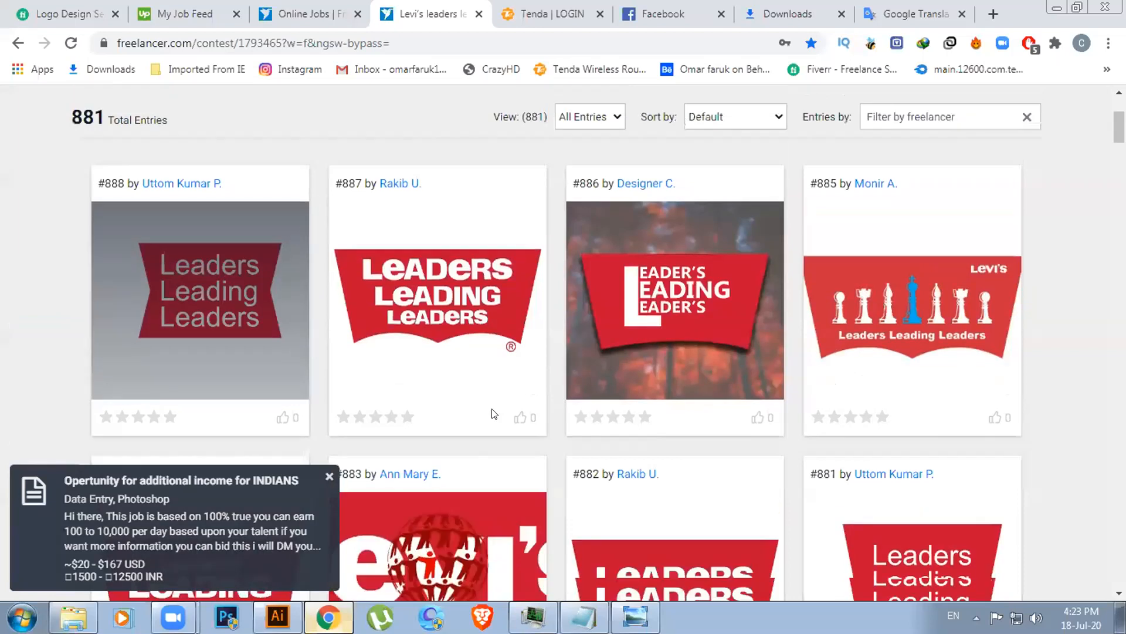
scroll(494, 414, "up", 3)
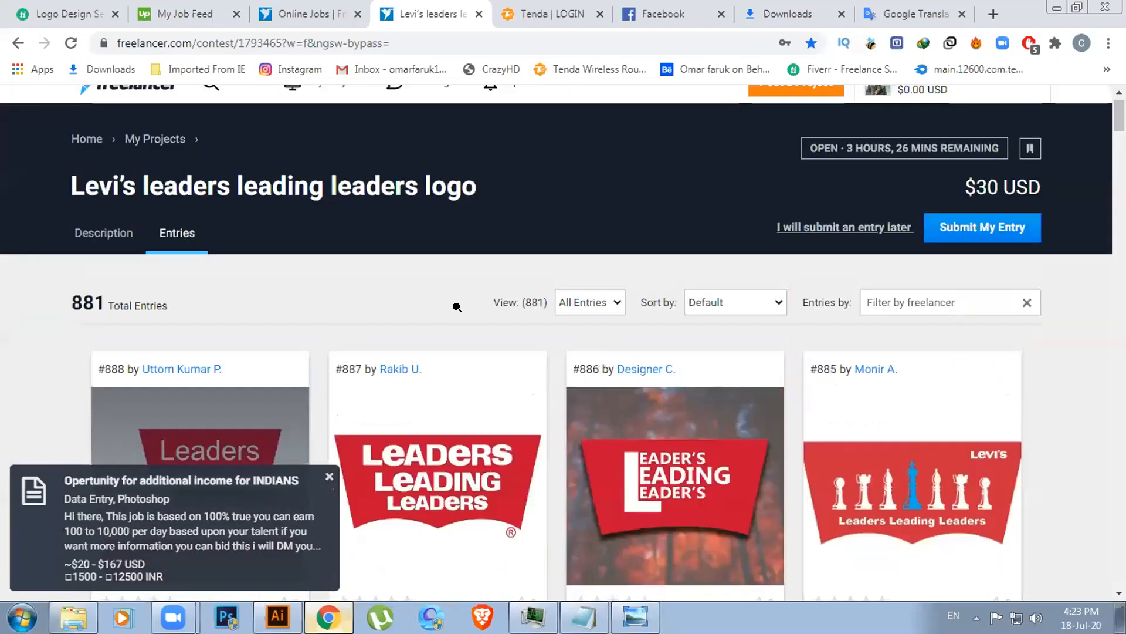
scroll(107, 100, "down", 4)
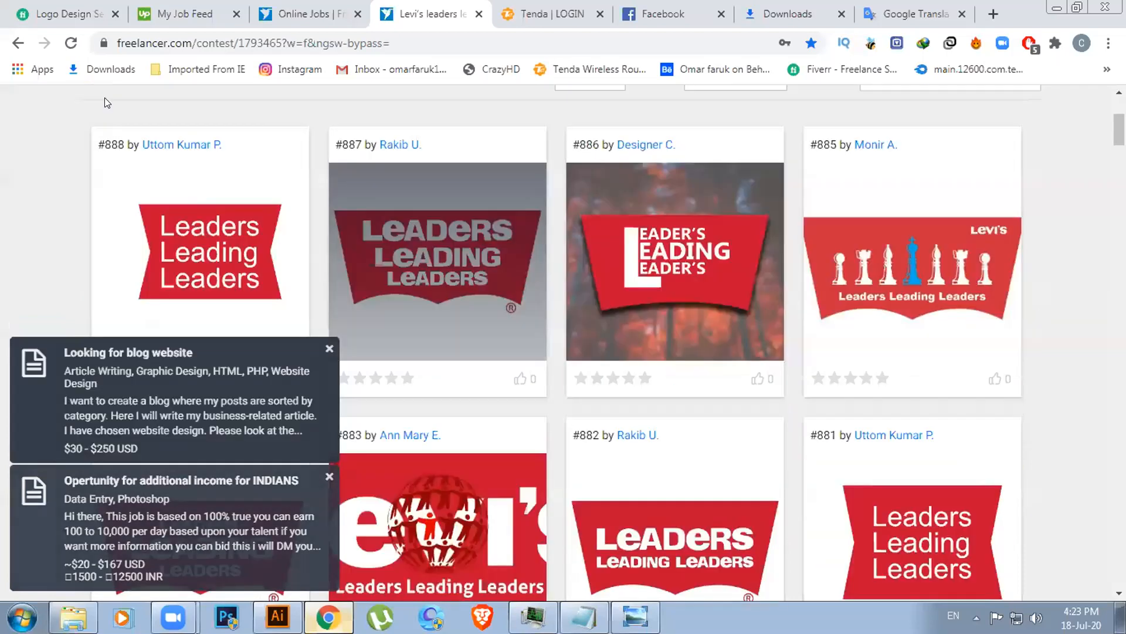
scroll(139, 111, "down", 1)
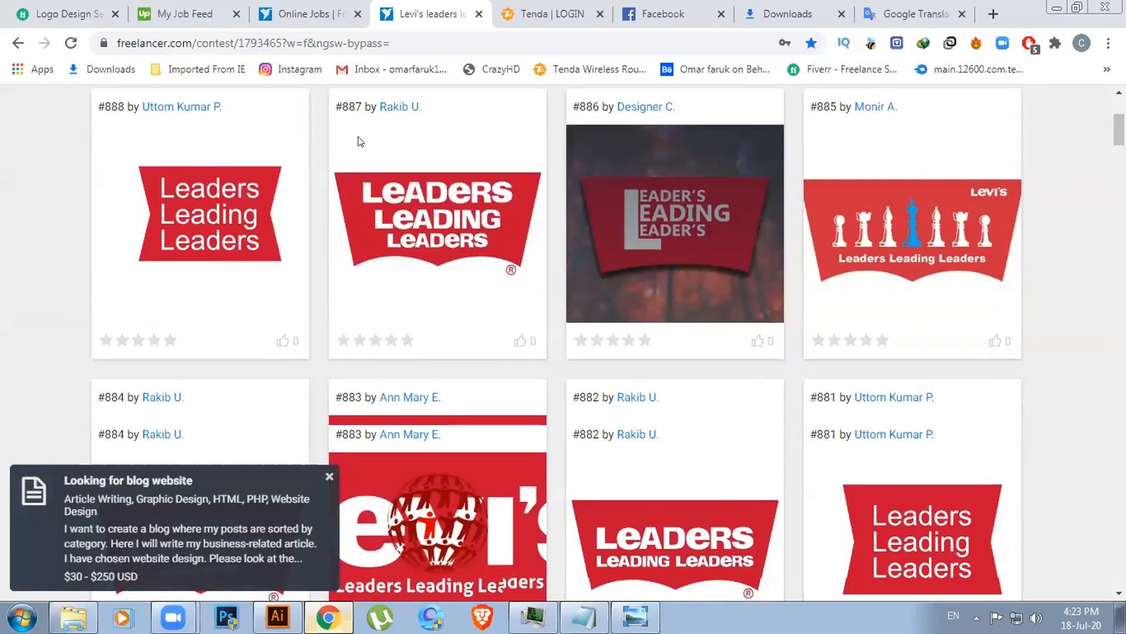
scroll(358, 137, "down", 1)
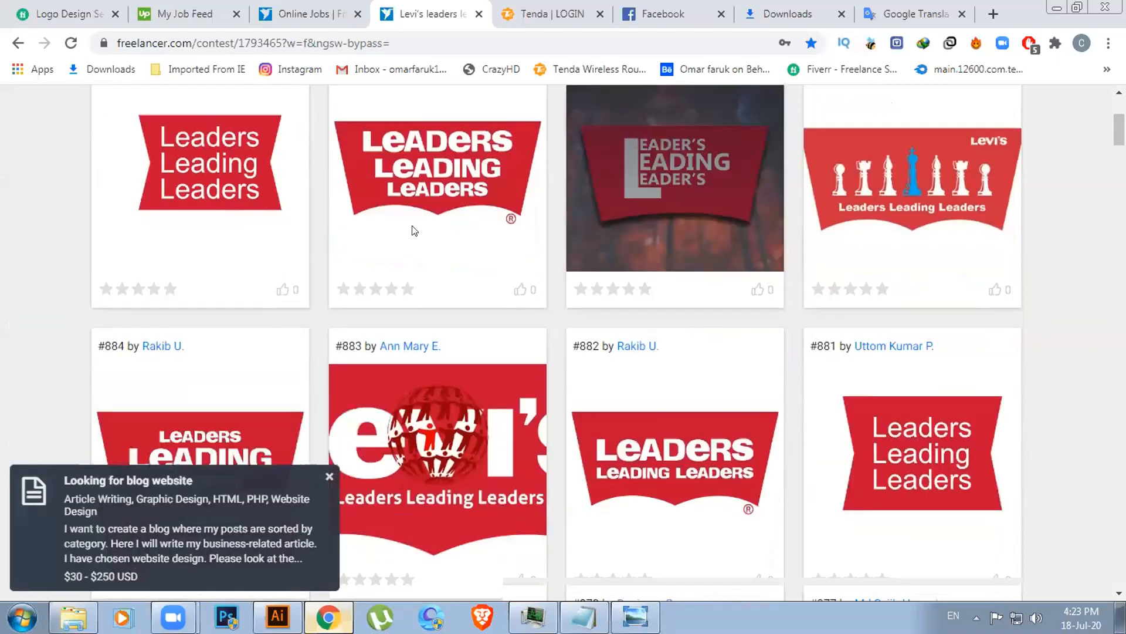
scroll(474, 277, "down", 2)
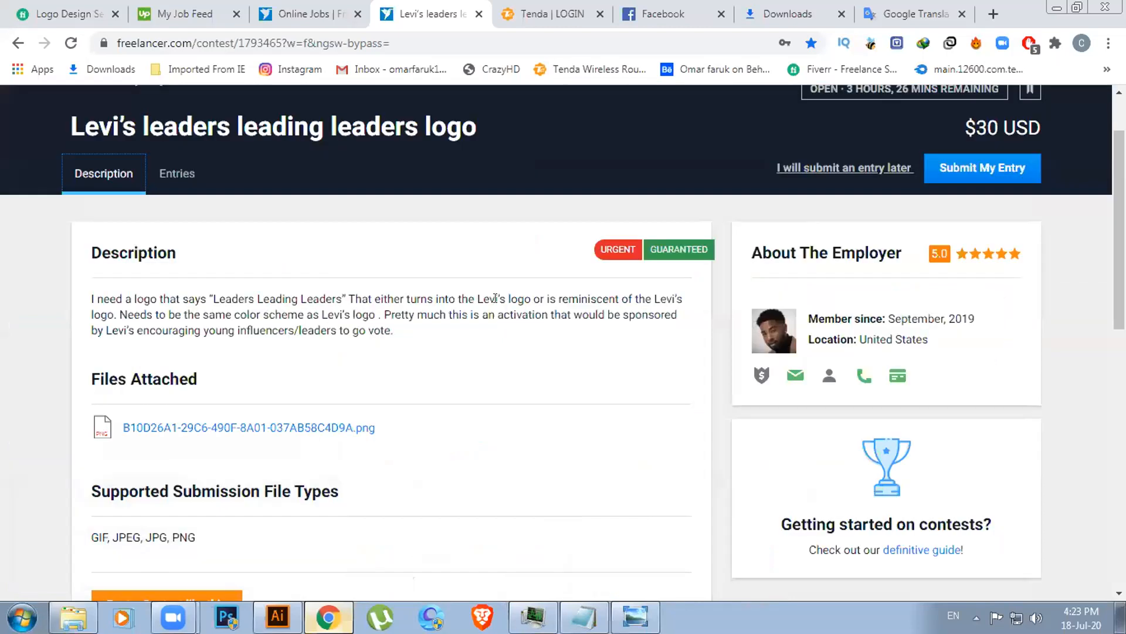
left_click(165, 167)
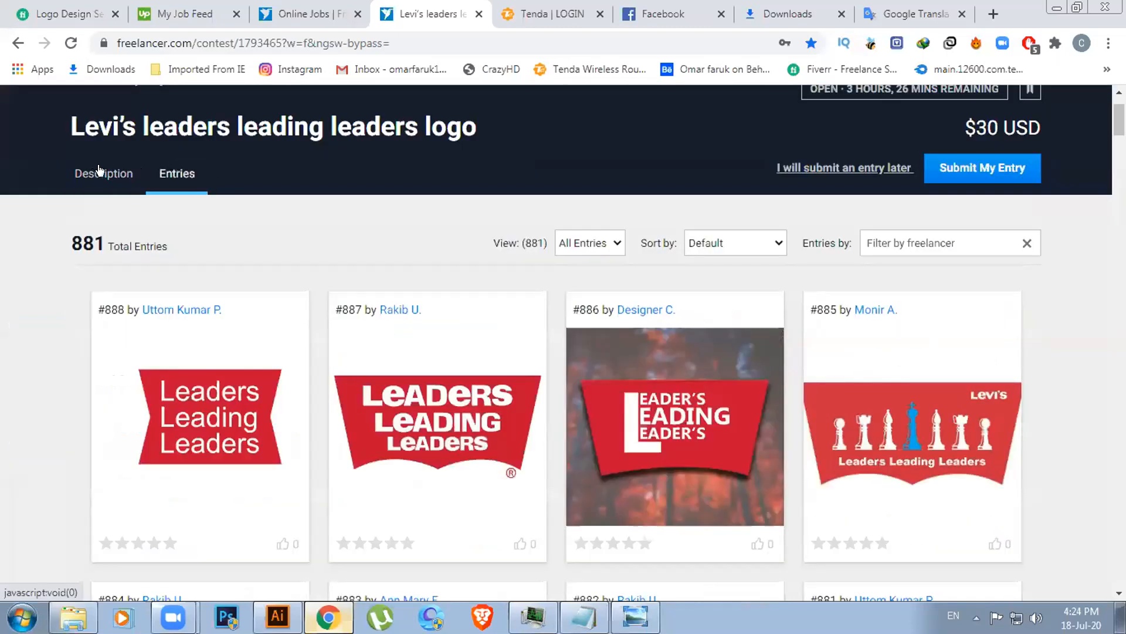
left_click(119, 177)
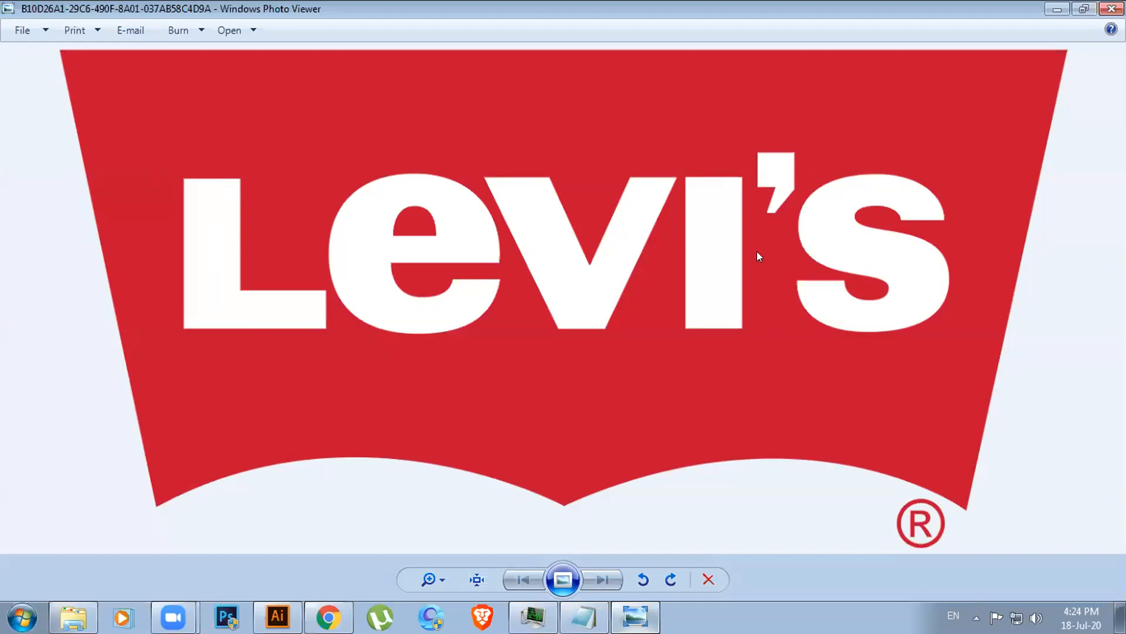
Return to Chrome and browse the Levi's contest entries from #888 down past #877
key("alt+Tab")
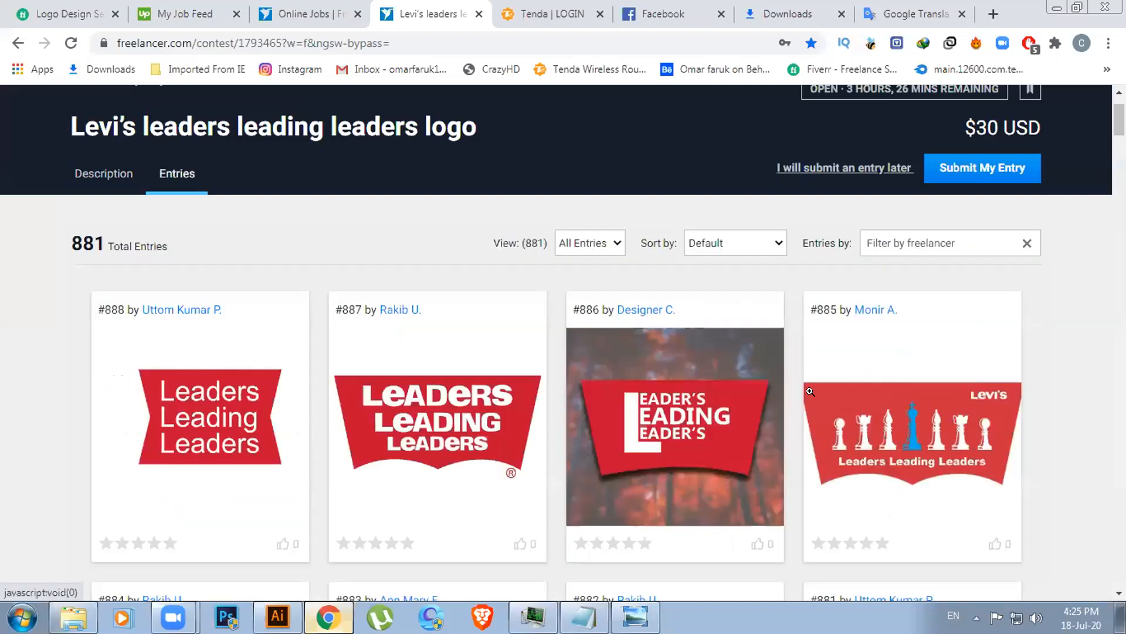
scroll(810, 392, "down", 2)
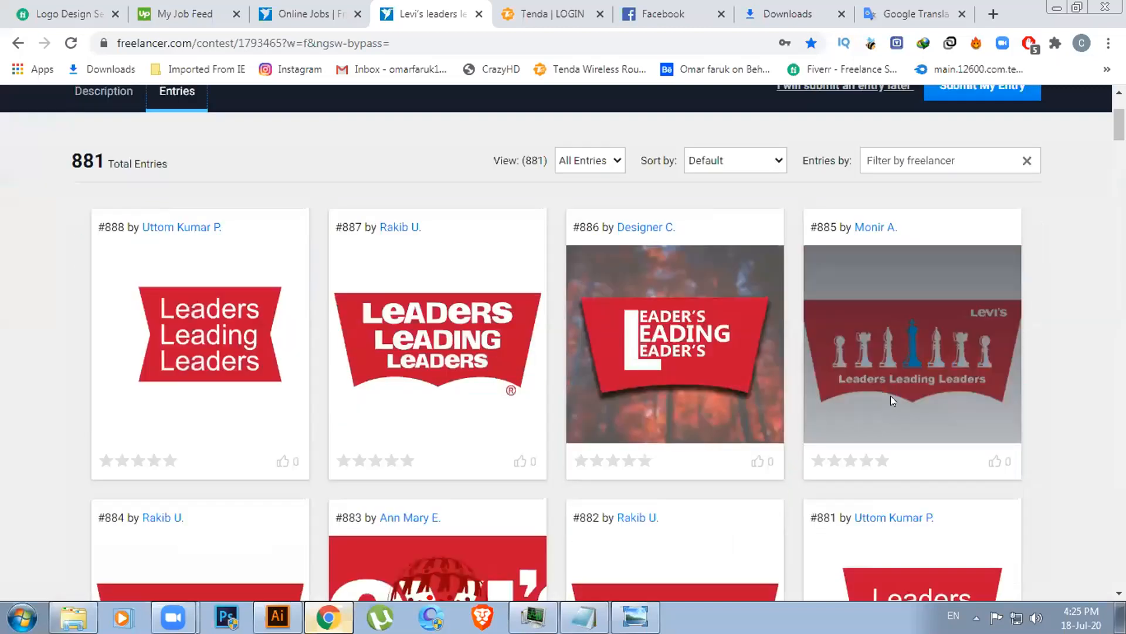
scroll(407, 512, "down", 3)
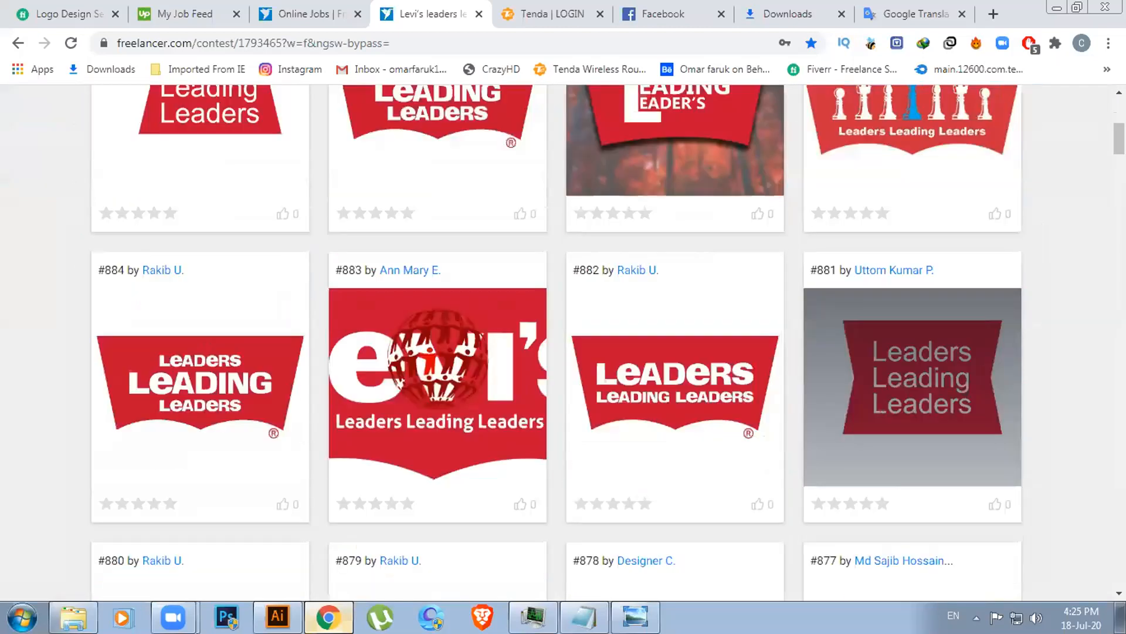
scroll(203, 335, "down", 3)
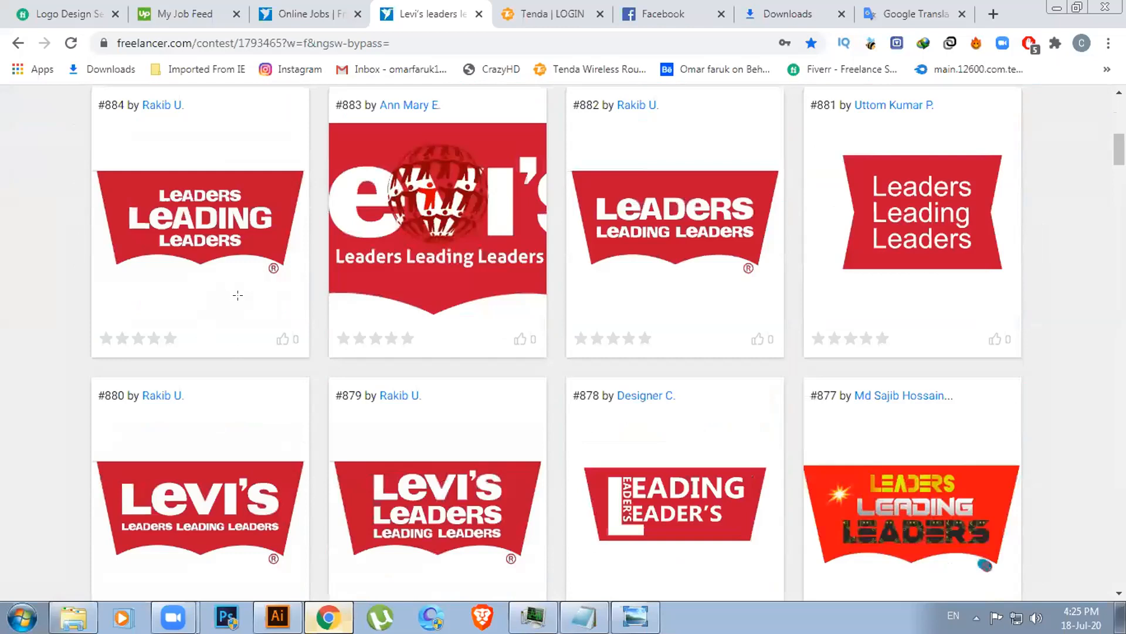
scroll(237, 295, "down", 4)
Back in Illustrator, move the L's horizontal bar below the last "Leader's" line and its vertical bar right against the lettering
key("alt+Tab")
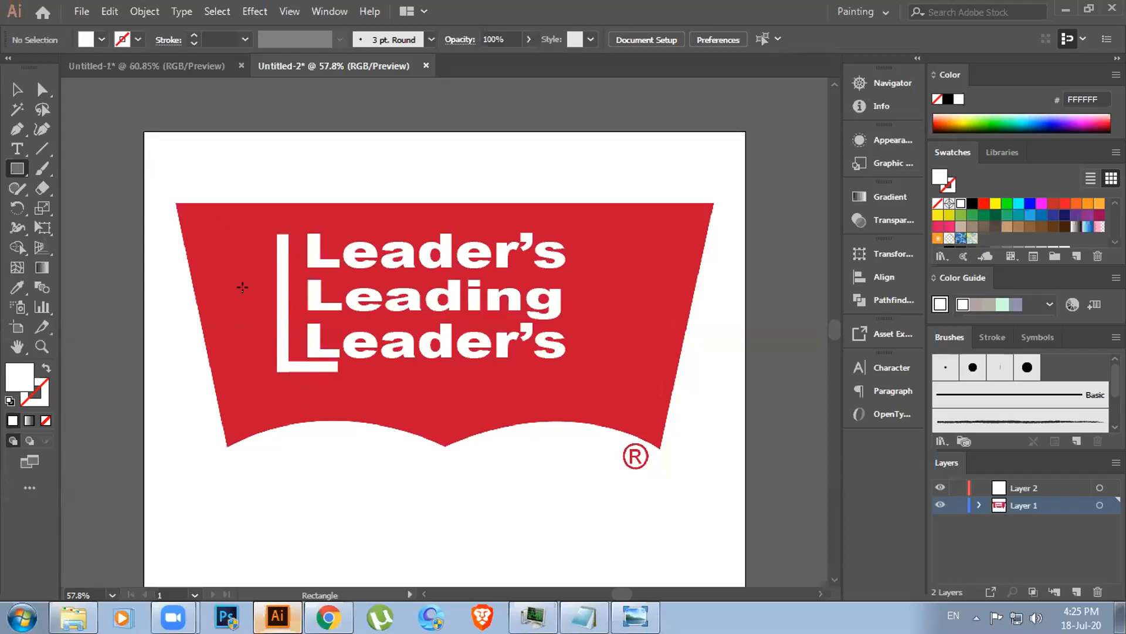
left_click(9, 92)
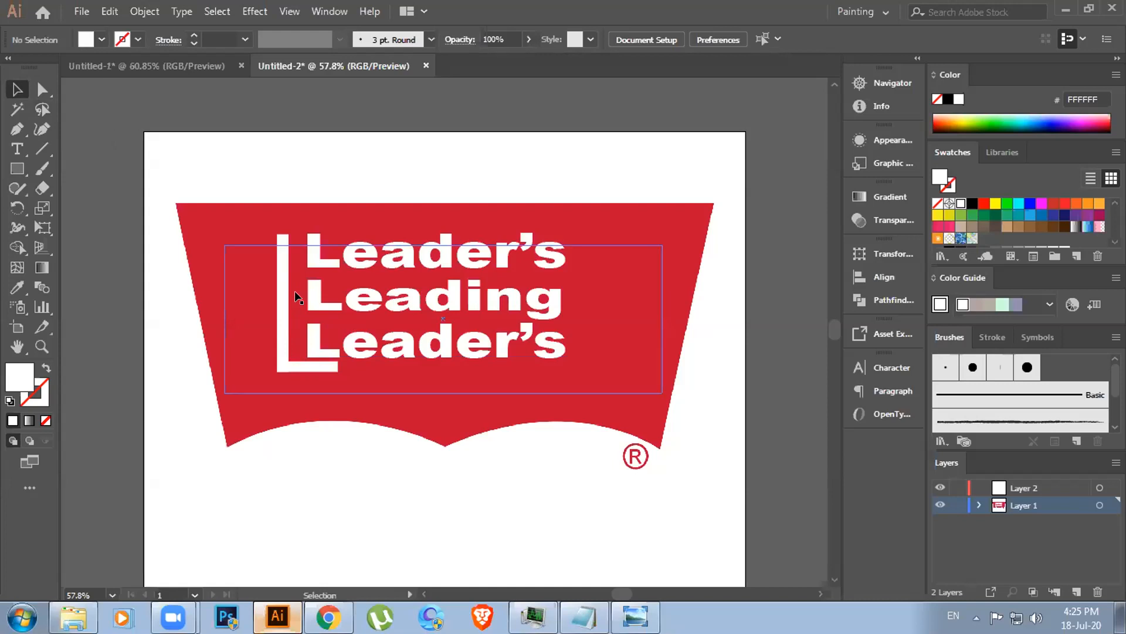
left_click(305, 359)
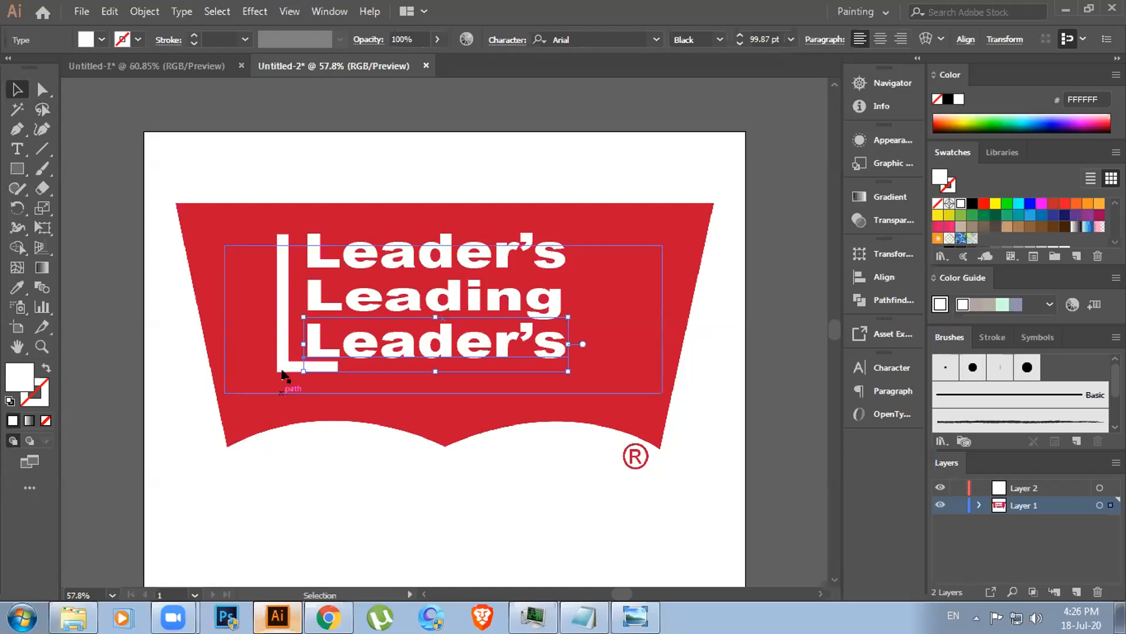
left_click(285, 368)
left_click_drag(304, 375, 303, 378)
left_click(279, 333)
left_click_drag(281, 333, 292, 337)
left_click(284, 110)
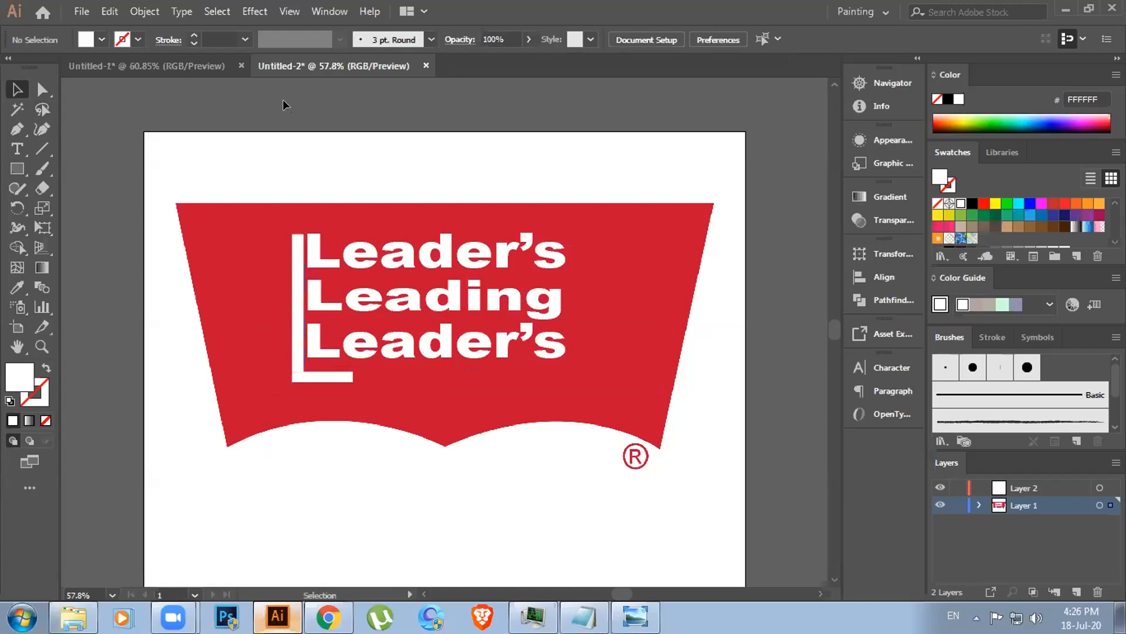
Nudge the L's vertical bar slightly left to leave a narrow gap before the lettering
left_click(298, 335)
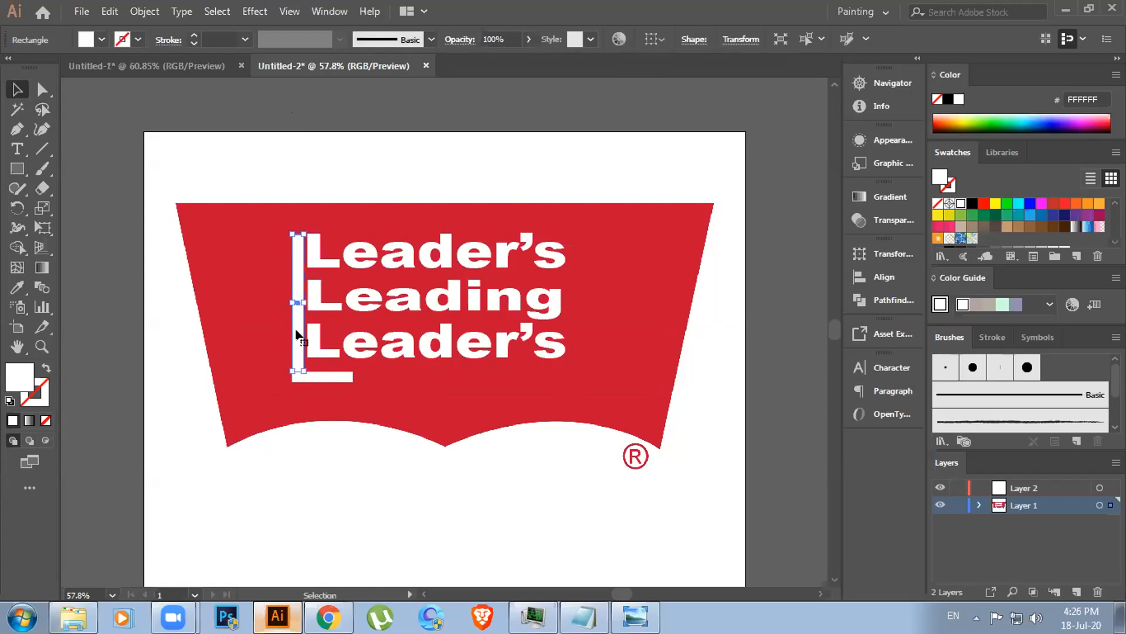
key("Left")
key("Left")
key("Left")
key("Left")
key("Left")
key("Left")
key("Left")
key("Left")
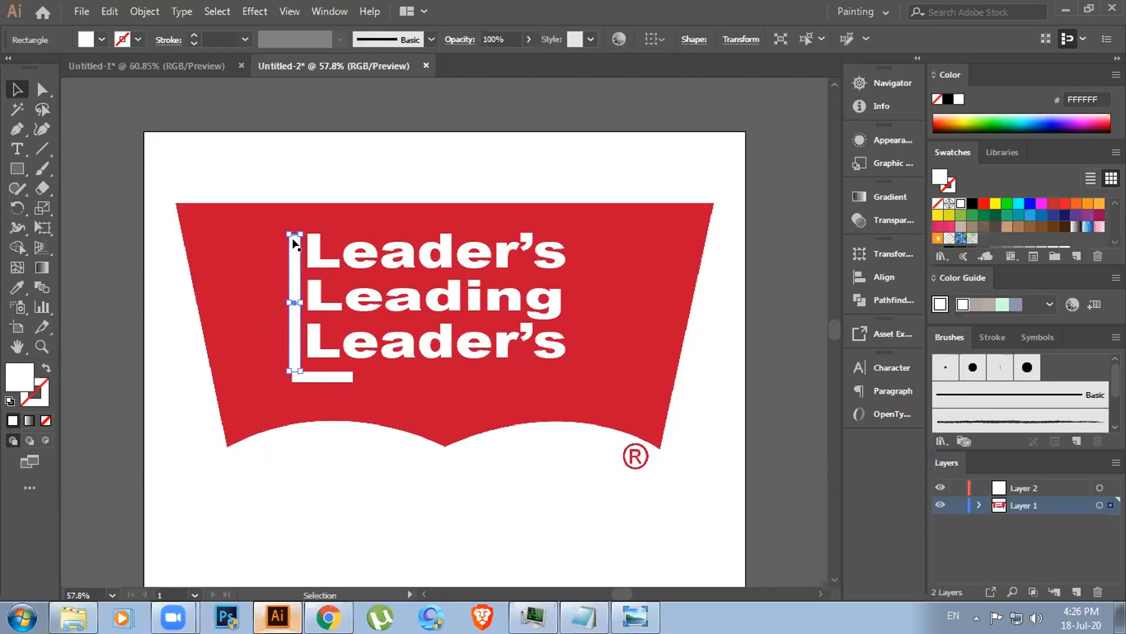
left_click(296, 97)
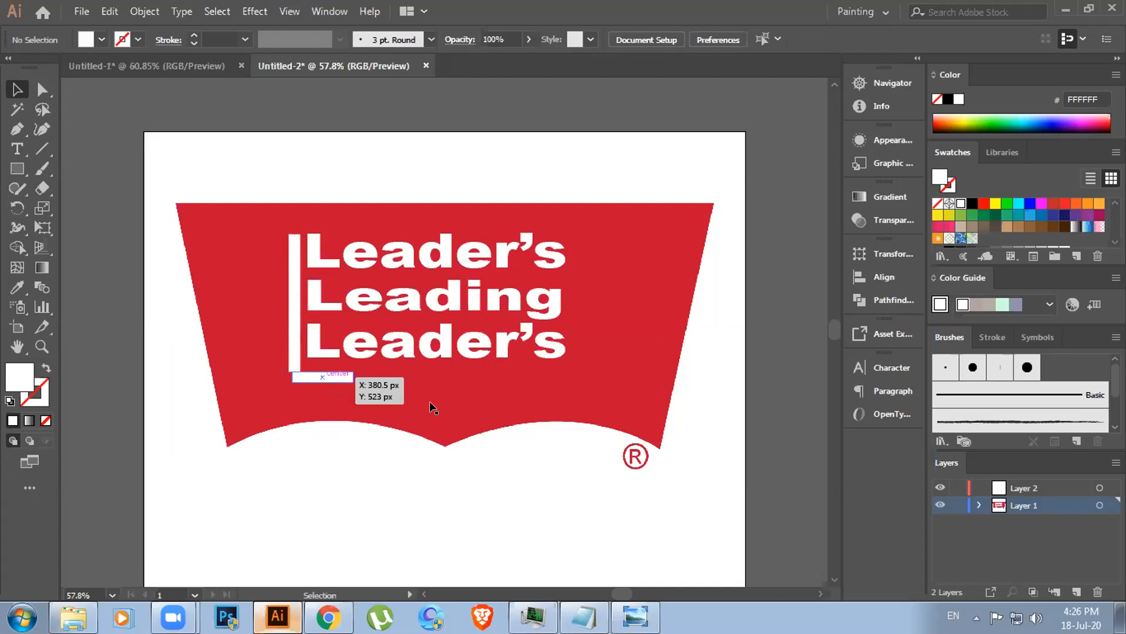
Check the Levi's reference logo, then in Illustrator widen the L's vertical bar leftward and enlarge the horizontal bar to align with its left edge
key("alt+Tab")
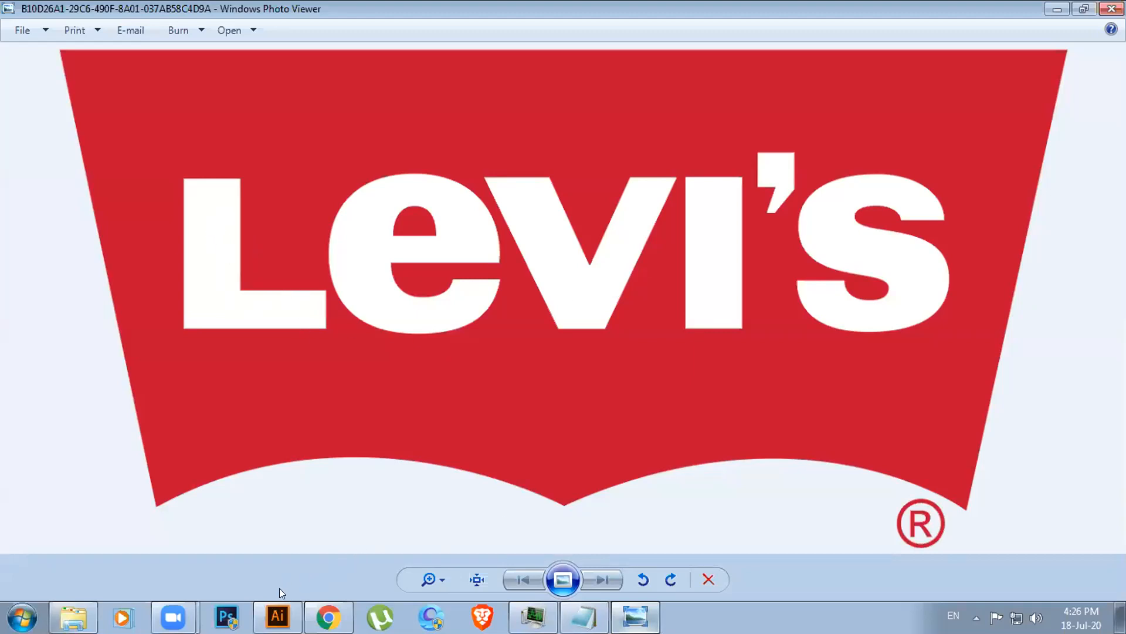
key("alt+Tab")
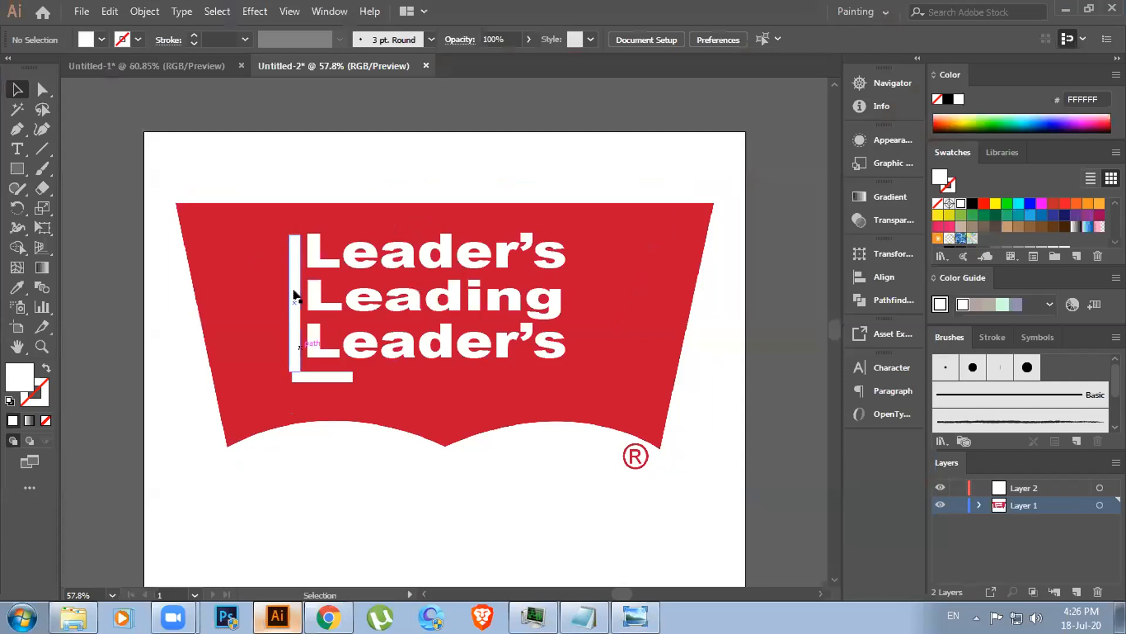
left_click_drag(289, 301, 253, 300)
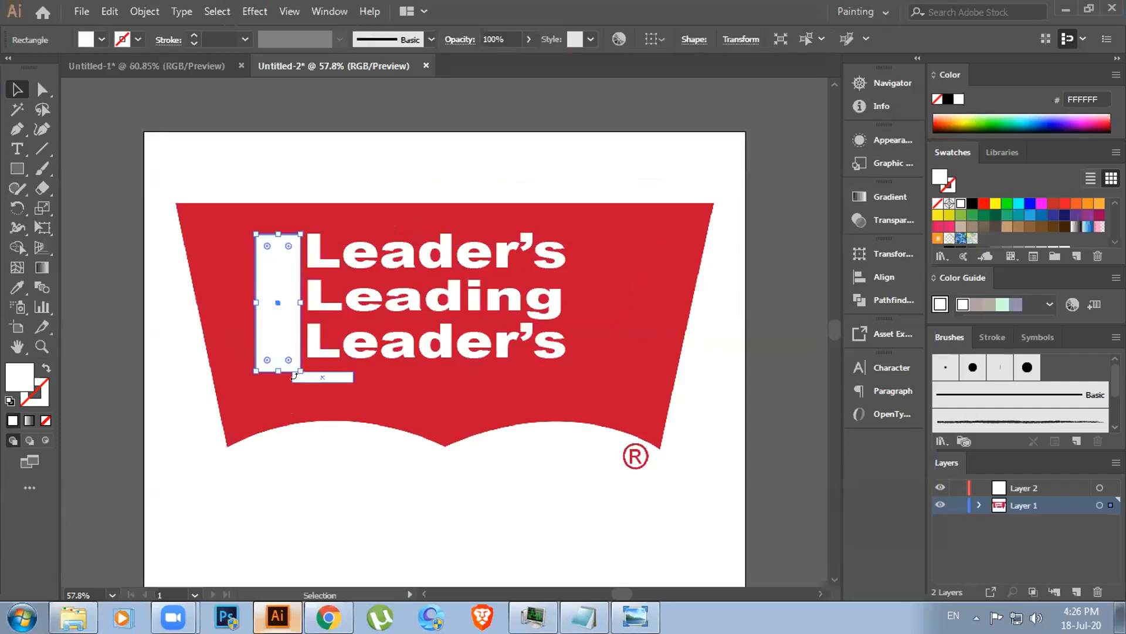
left_click(310, 378)
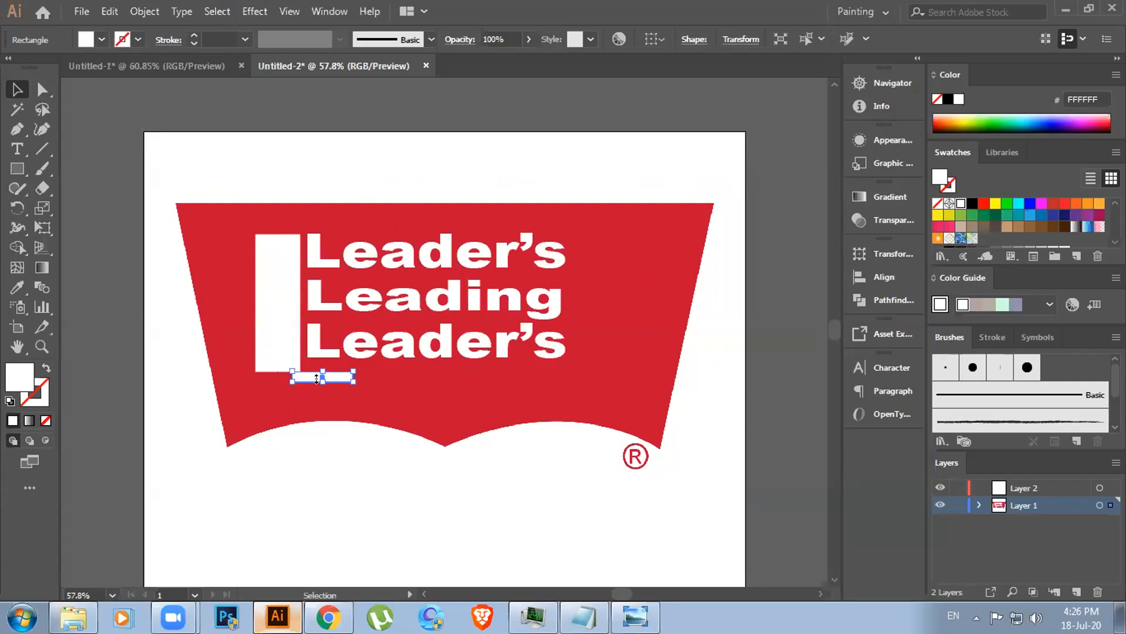
mouse_move(322, 382)
left_mouse_down()
mouse_move(322, 408)
mouse_move(359, 378)
mouse_move(401, 378)
mouse_move(308, 375)
left_mouse_up()
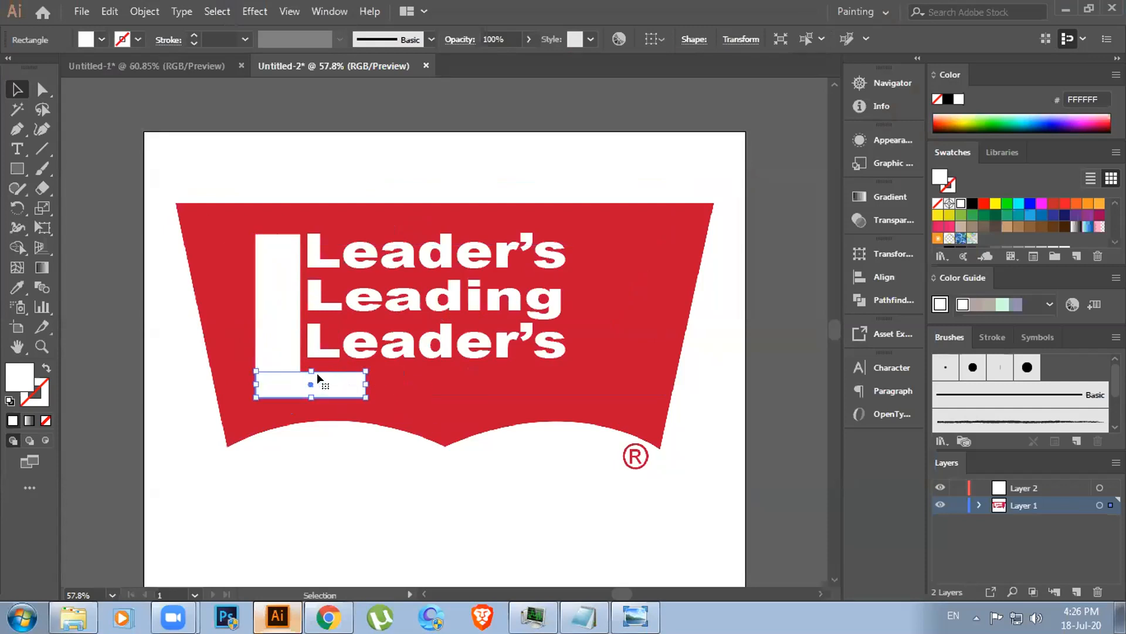
left_click(569, 107)
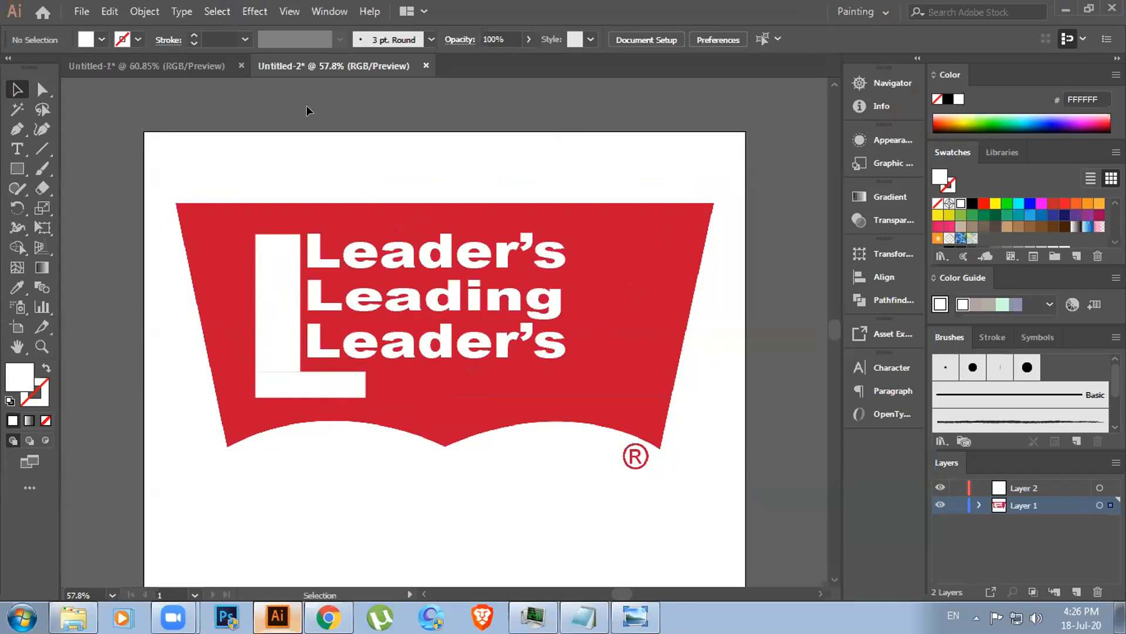
Narrow the L's vertical bar from its right side to about 81 px wide
left_click(281, 248)
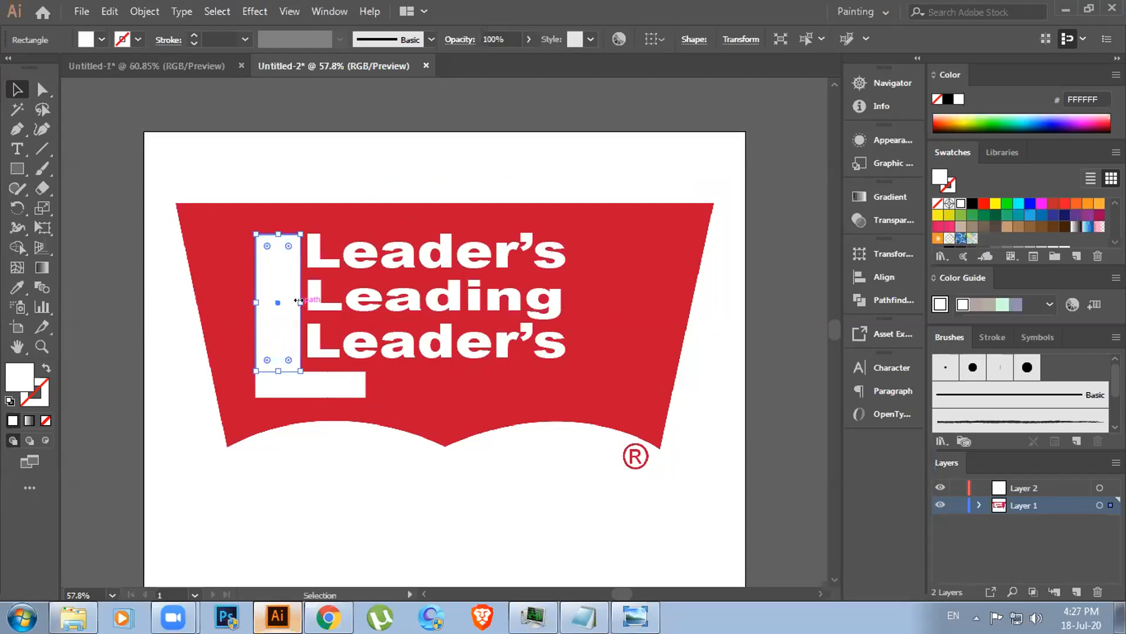
left_click_drag(299, 298, 291, 298)
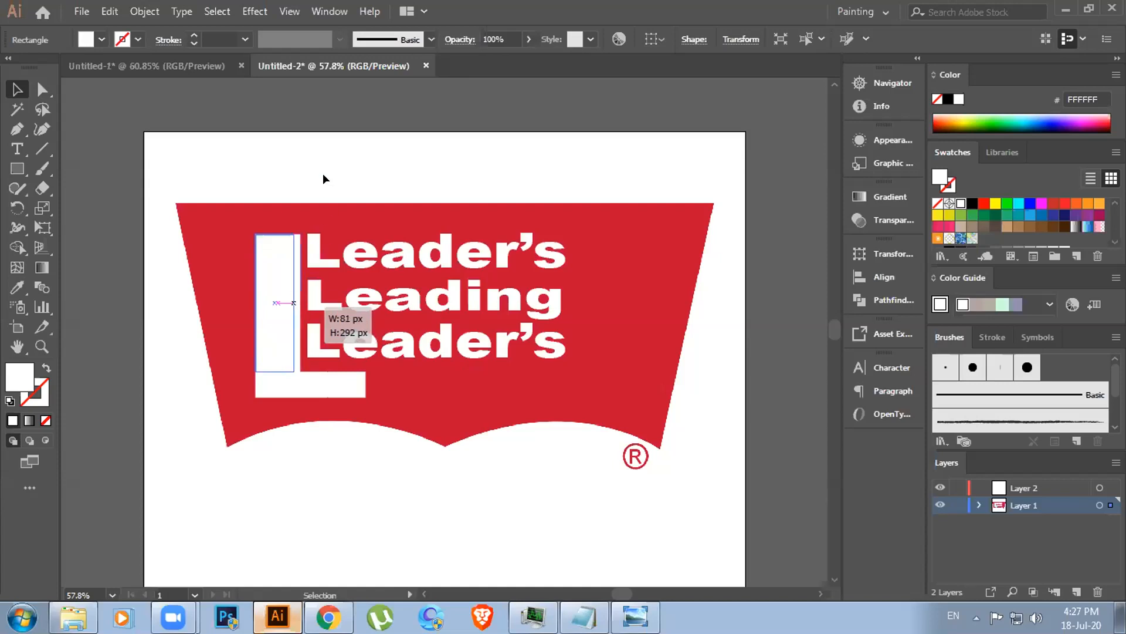
left_click(815, 223)
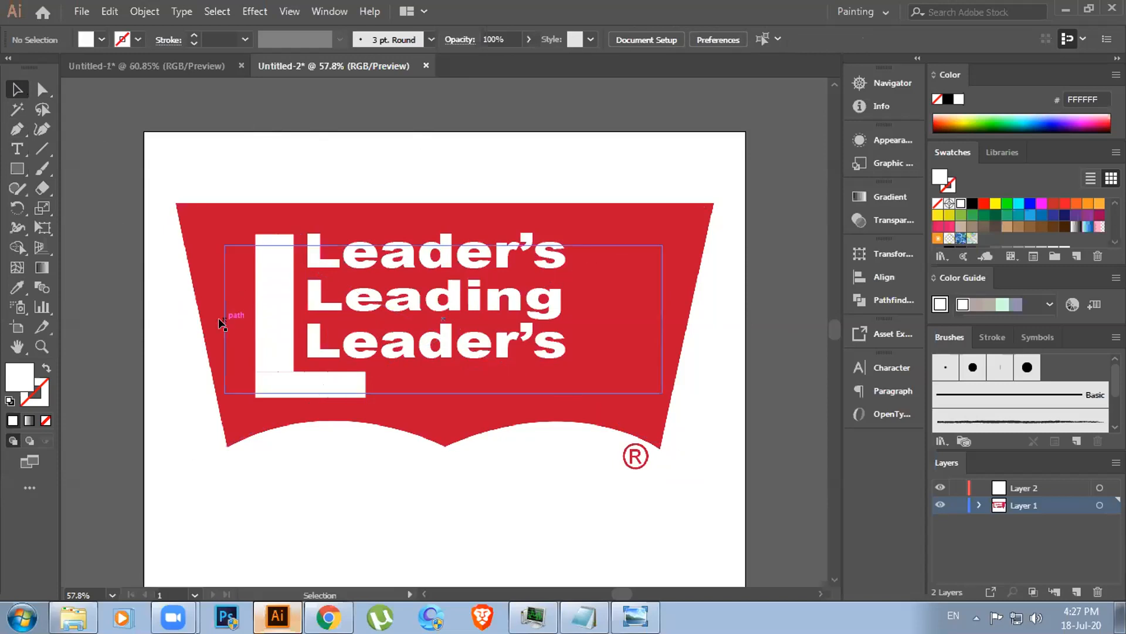
Compare the L's vertical bar with the lettering of the Levi's reference logo in Windows Photo Viewer, then return to Illustrator
left_click(266, 290)
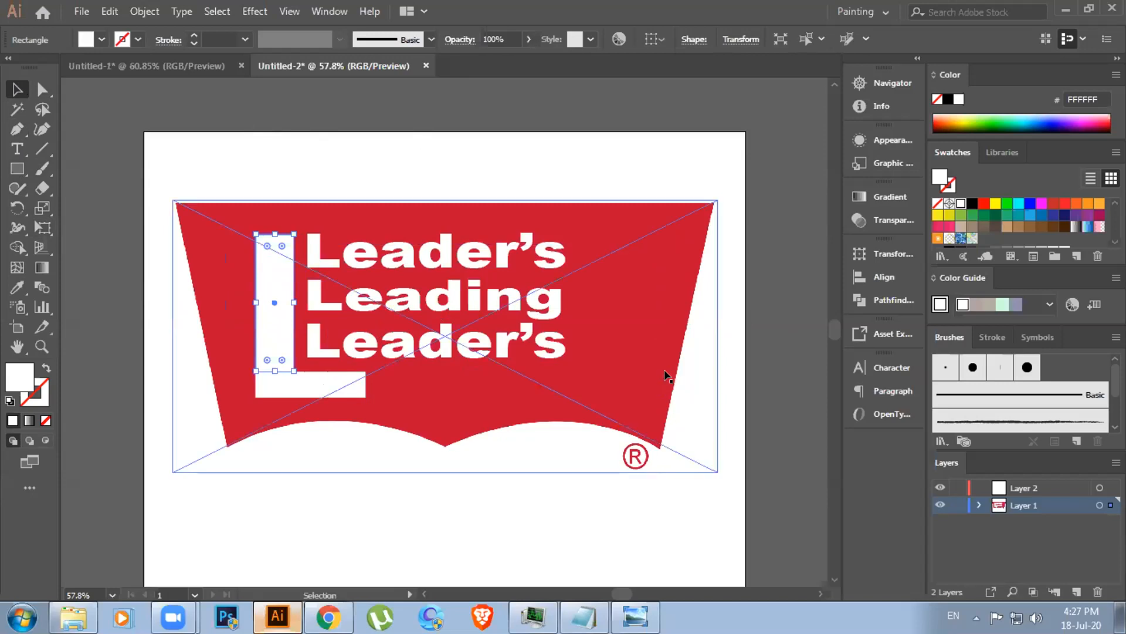
key("alt+Tab")
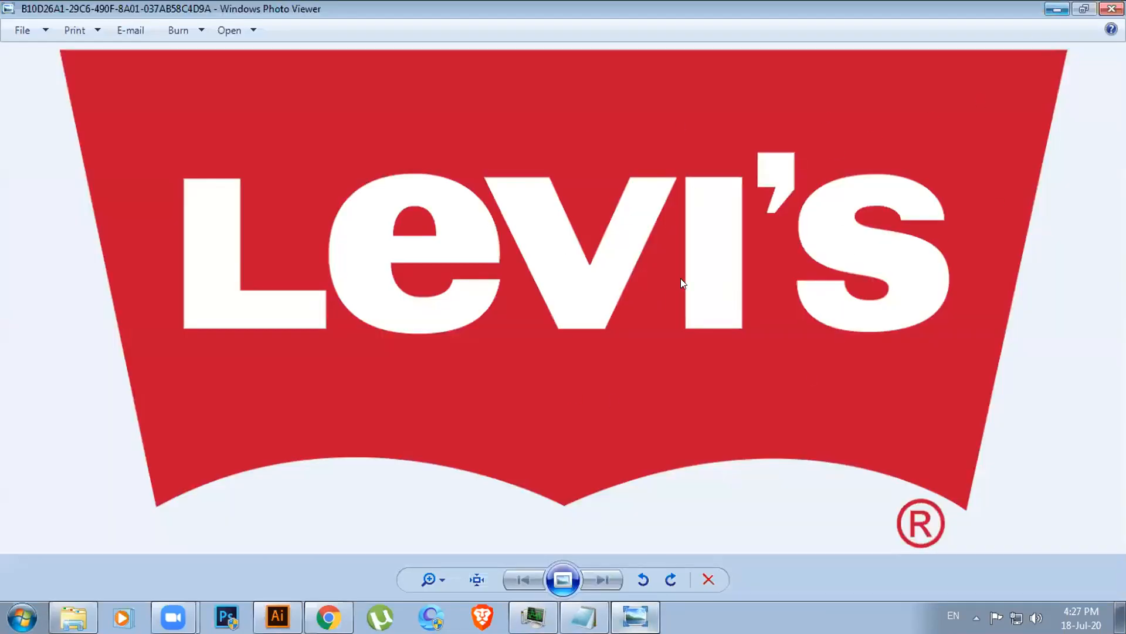
left_click(1053, 9)
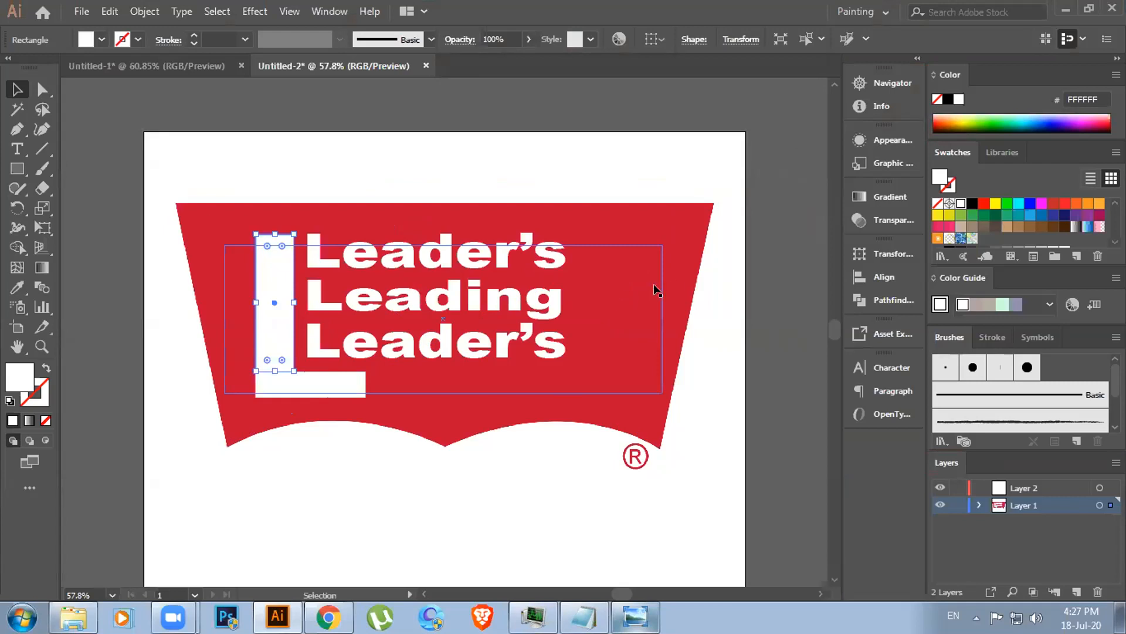
Nudge the L's vertical bar right until it almost meets the lettering
key("ctrl+=")
key("ctrl+=")
key("ctrl+=")
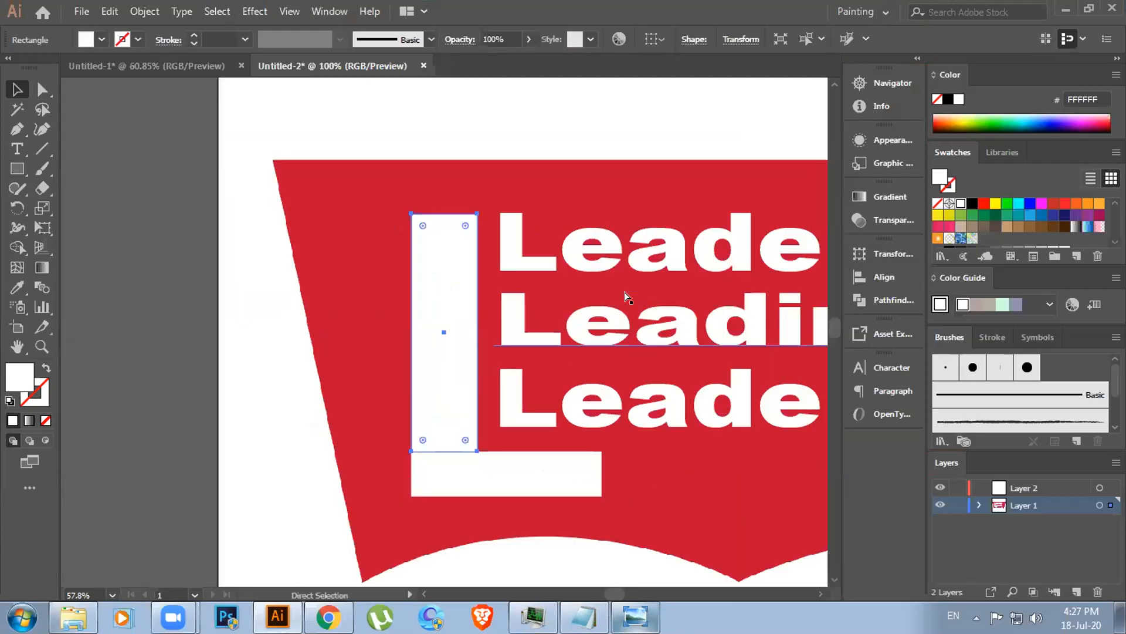
key("ctrl+=")
key("ctrl+=")
key("ctrl+=")
key("ctrl+=")
key("ctrl+=")
key("ctrl+=")
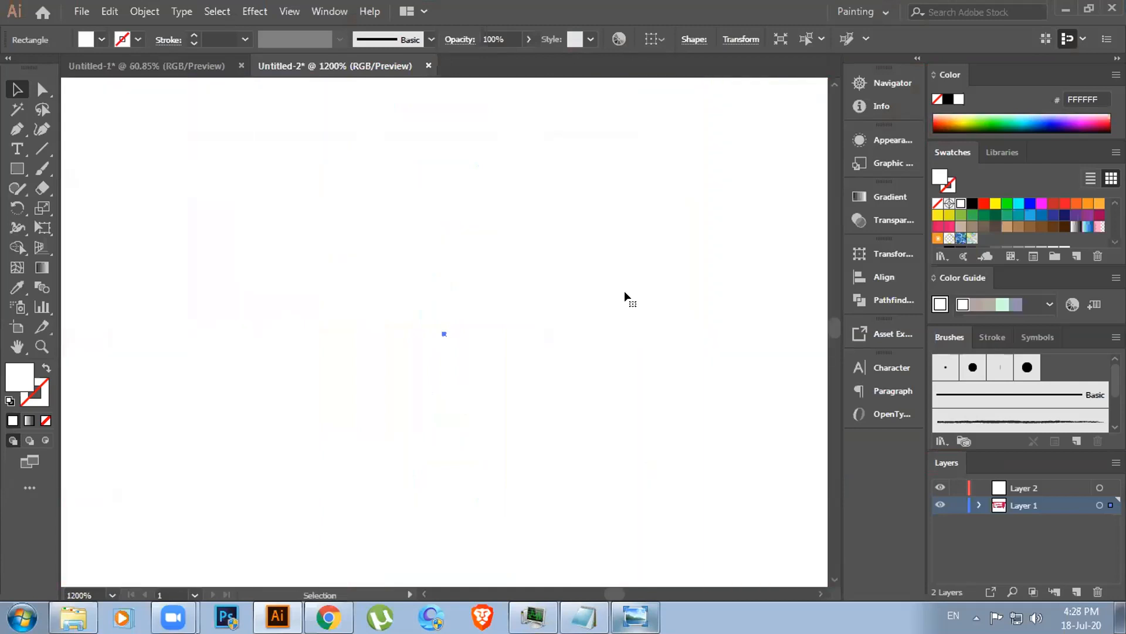
scroll(624, 291, "left", 5)
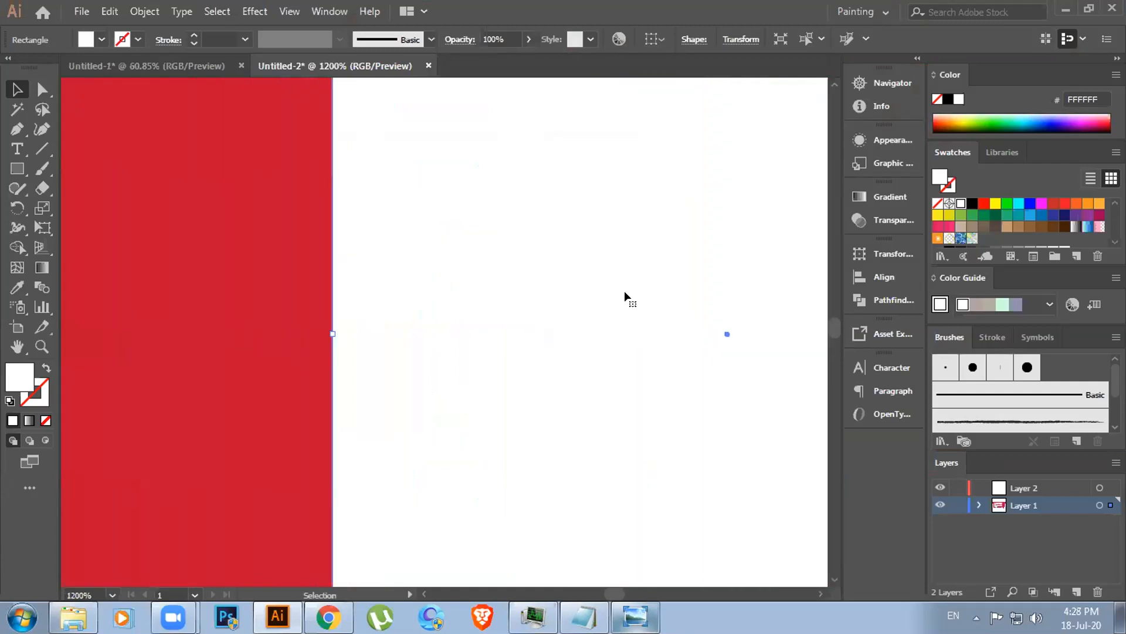
key("ctrl+-")
key("ctrl+-")
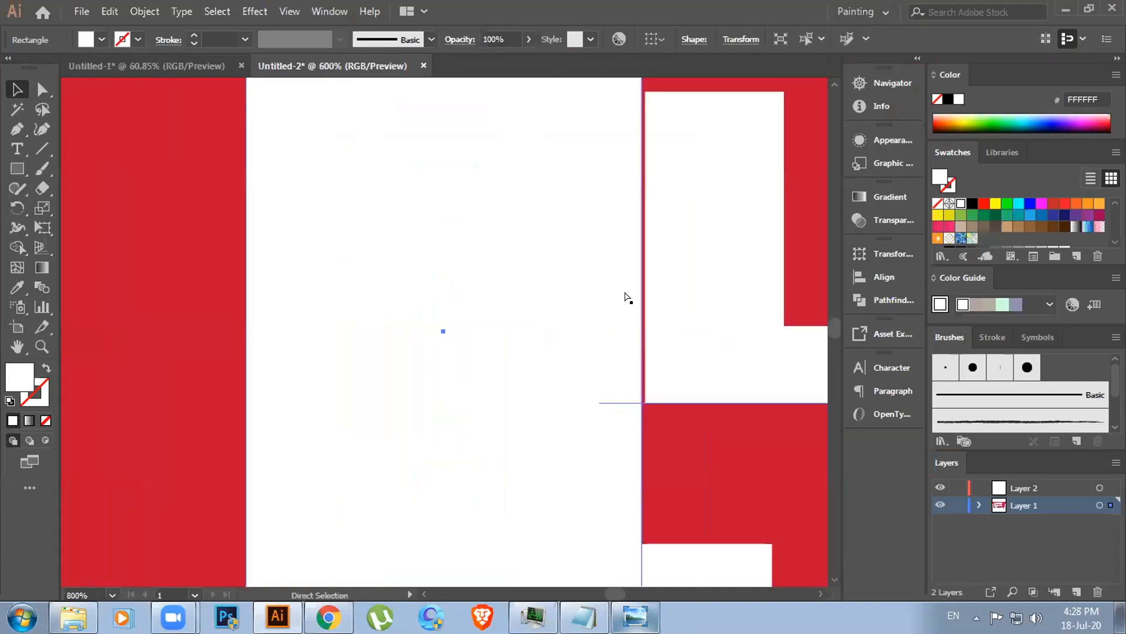
key("ctrl+-")
key("ctrl+-")
key("ctrl+-")
key("ctrl+-")
key("ctrl+-")
key("ctrl+-")
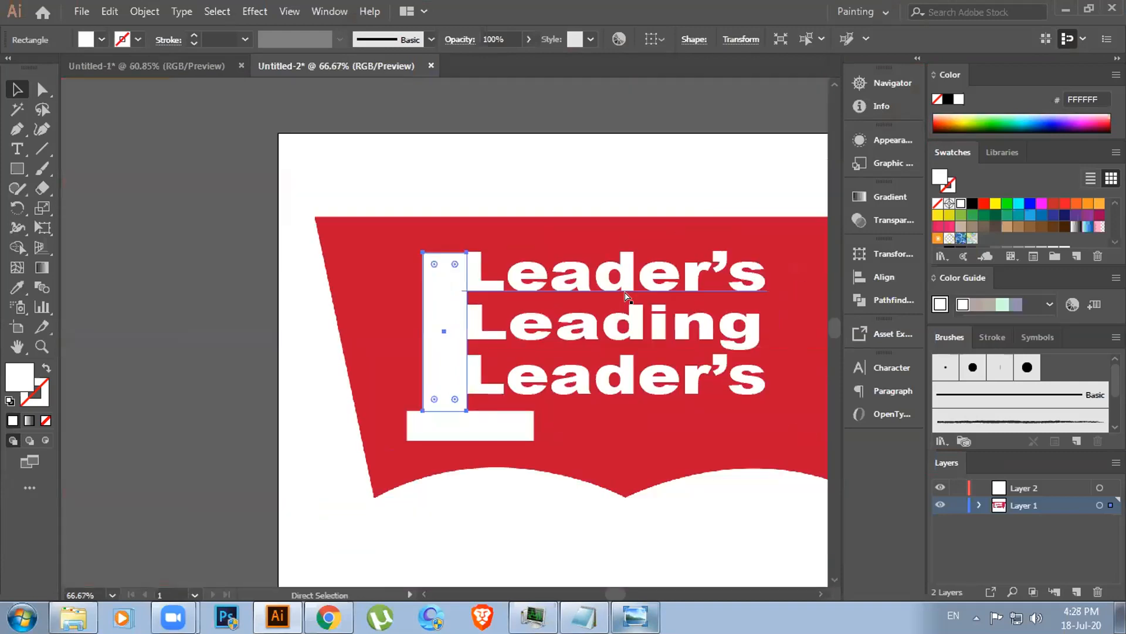
key("ctrl+-")
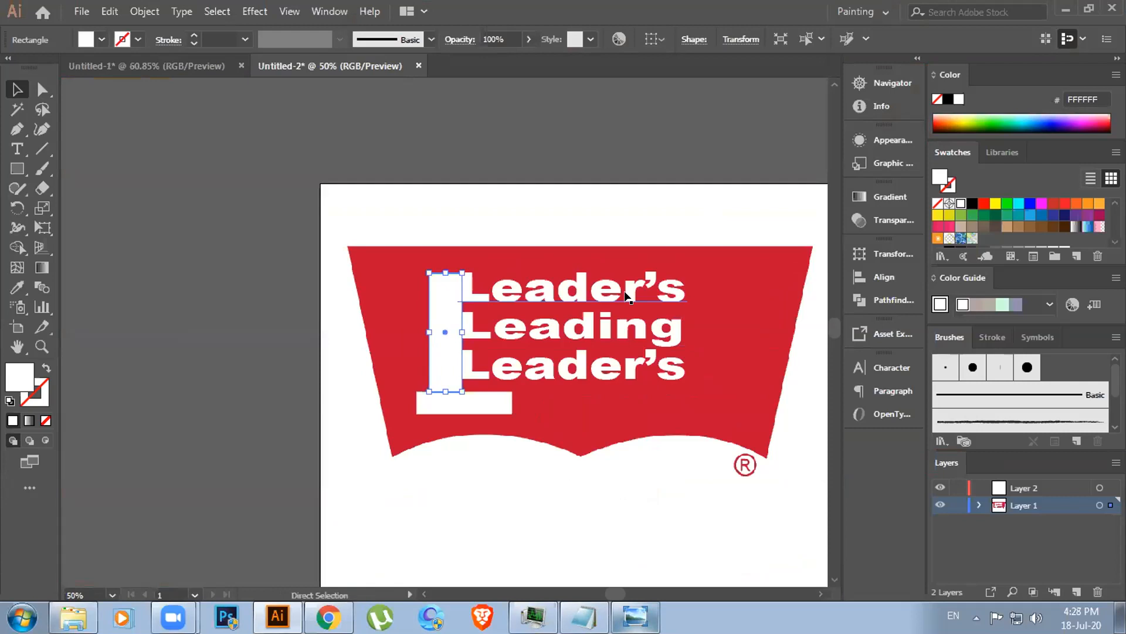
key("ctrl+equal")
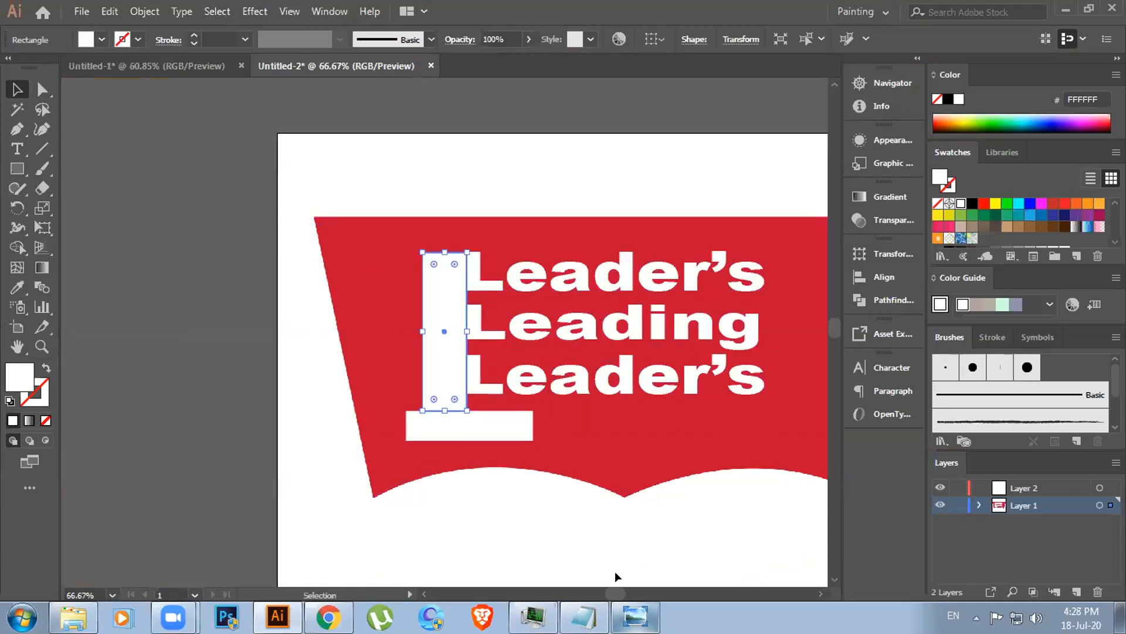
scroll(615, 572, "right", 5)
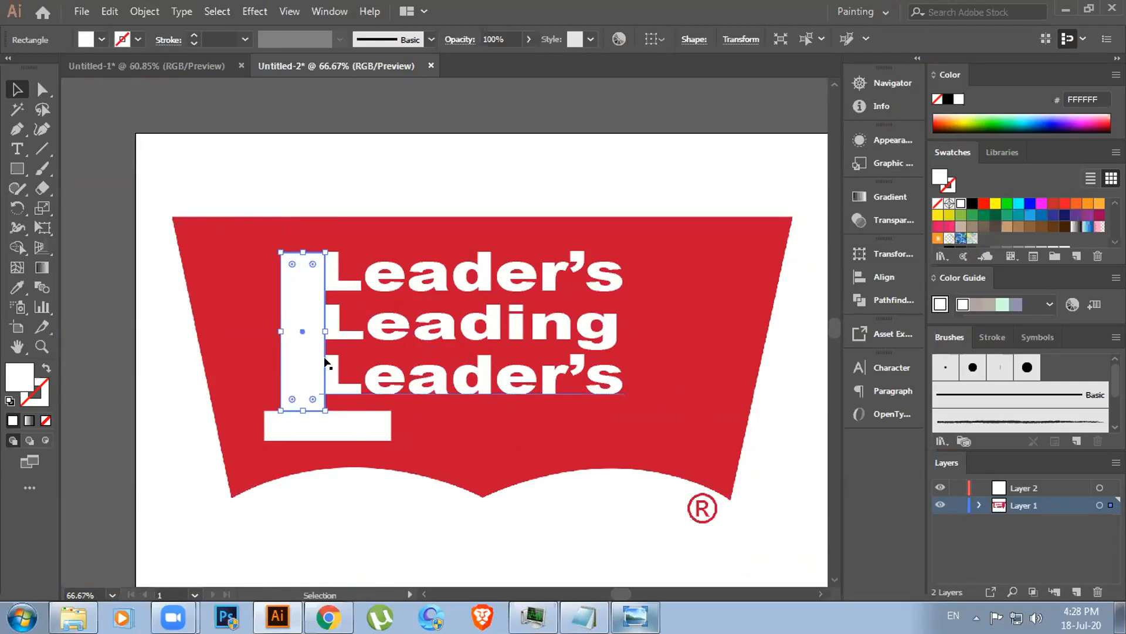
Nudge the L's vertical bar back left to align with the horizontal bar's left edge, then deselect it
key("shift+Left")
key("shift+Left")
key("shift+Left")
key("shift+Left")
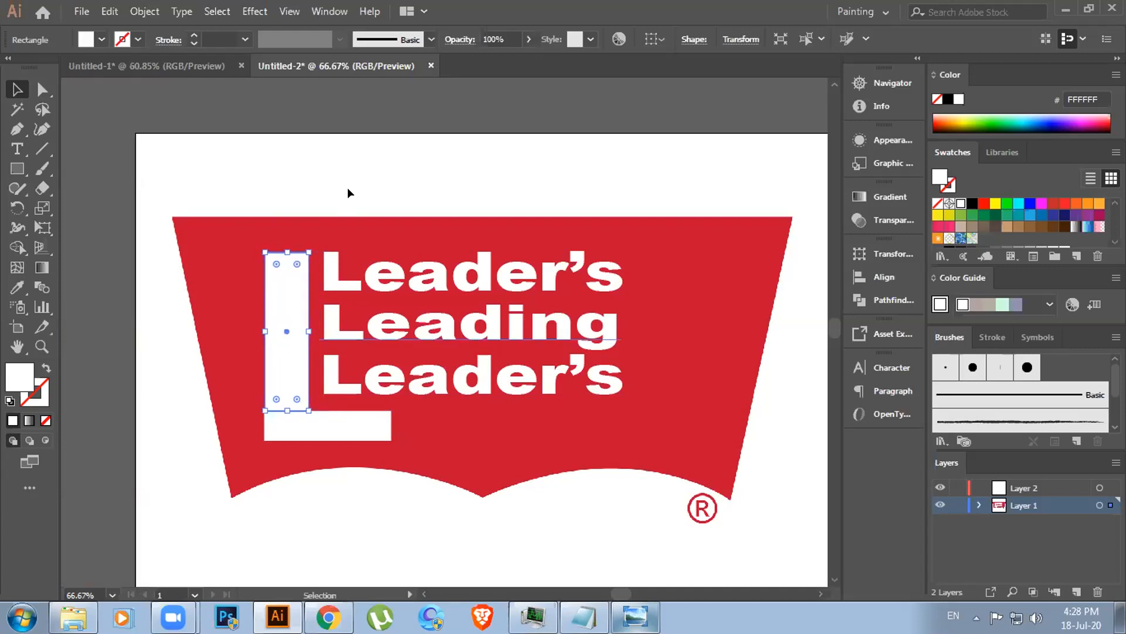
left_click(395, 108)
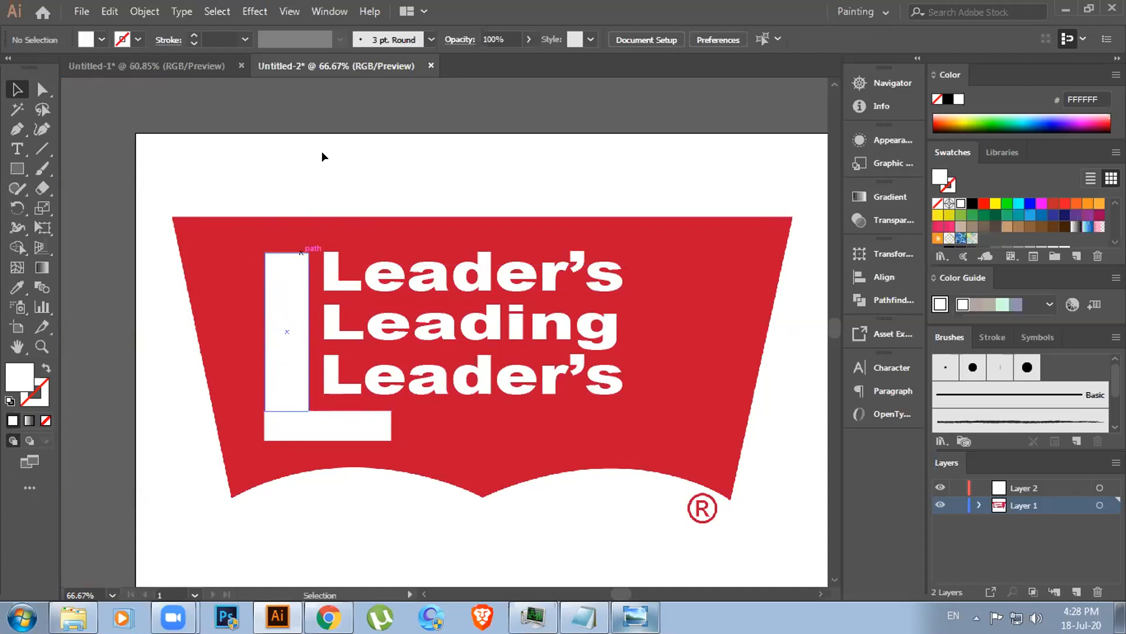
left_click(290, 333)
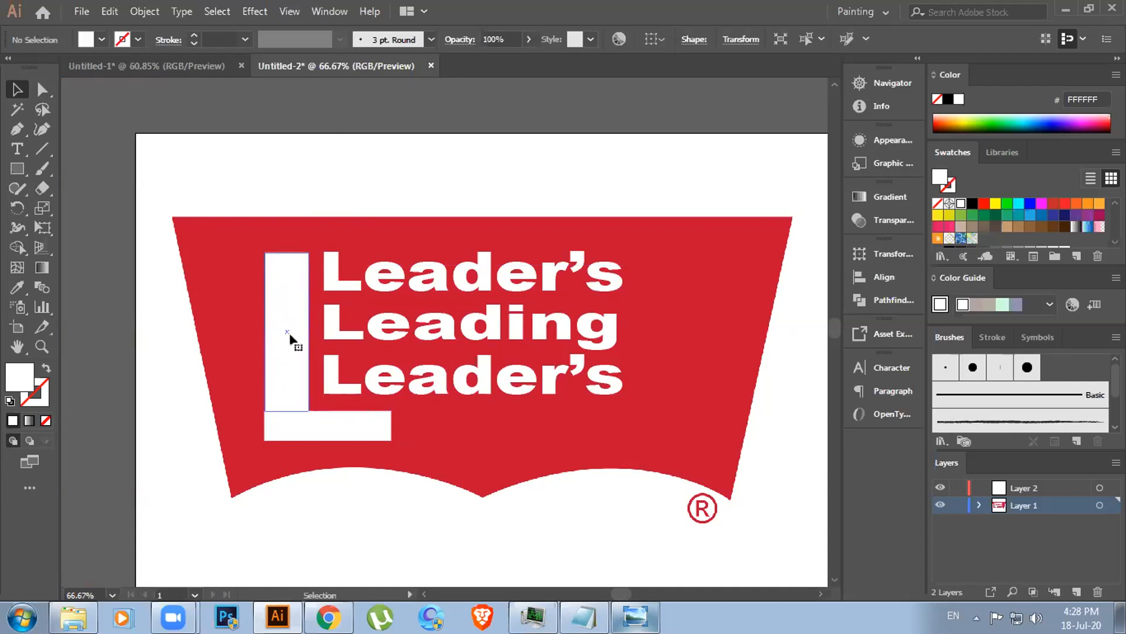
left_click(409, 104)
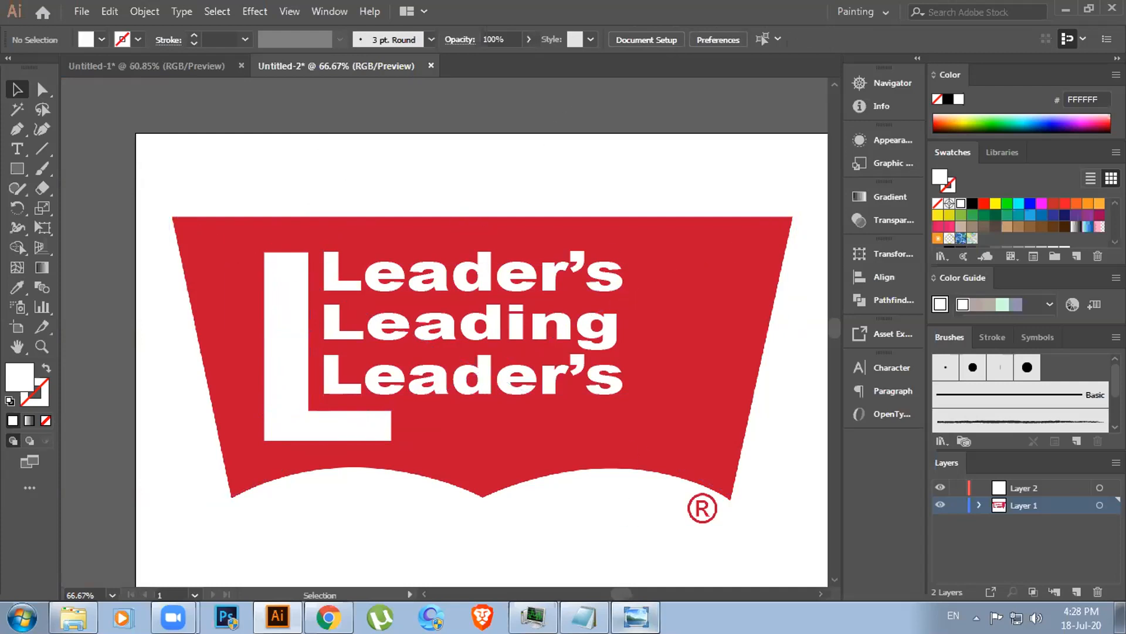
Compare the complete L and stacked lettering with the Levi's reference logo in Windows Photo Viewer, then return to Illustrator
left_click(635, 617)
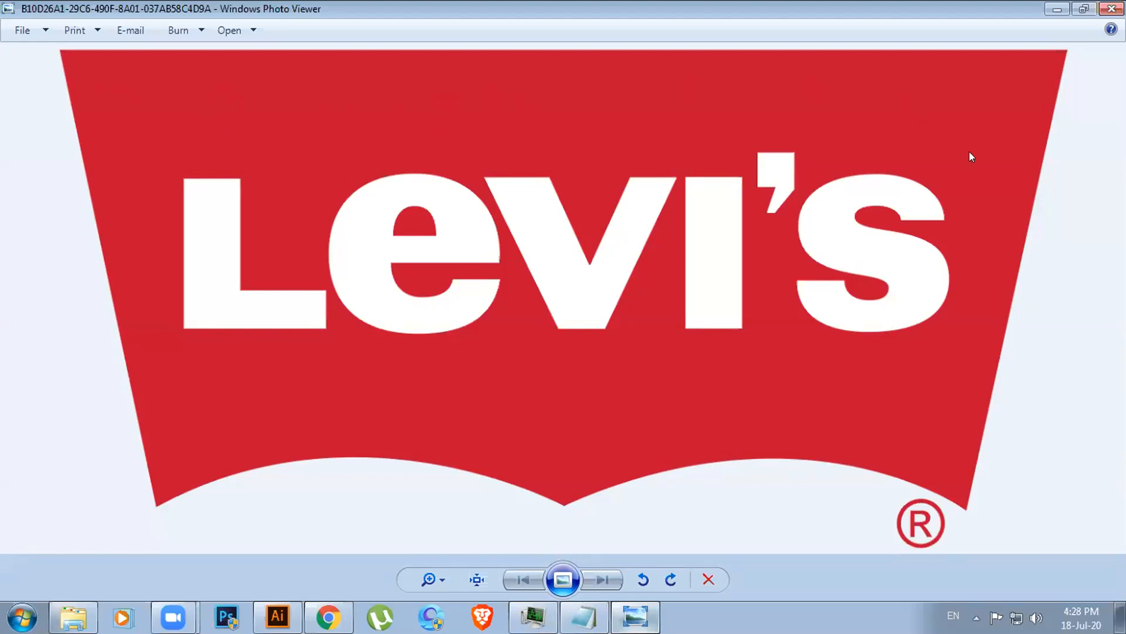
left_click(1059, 9)
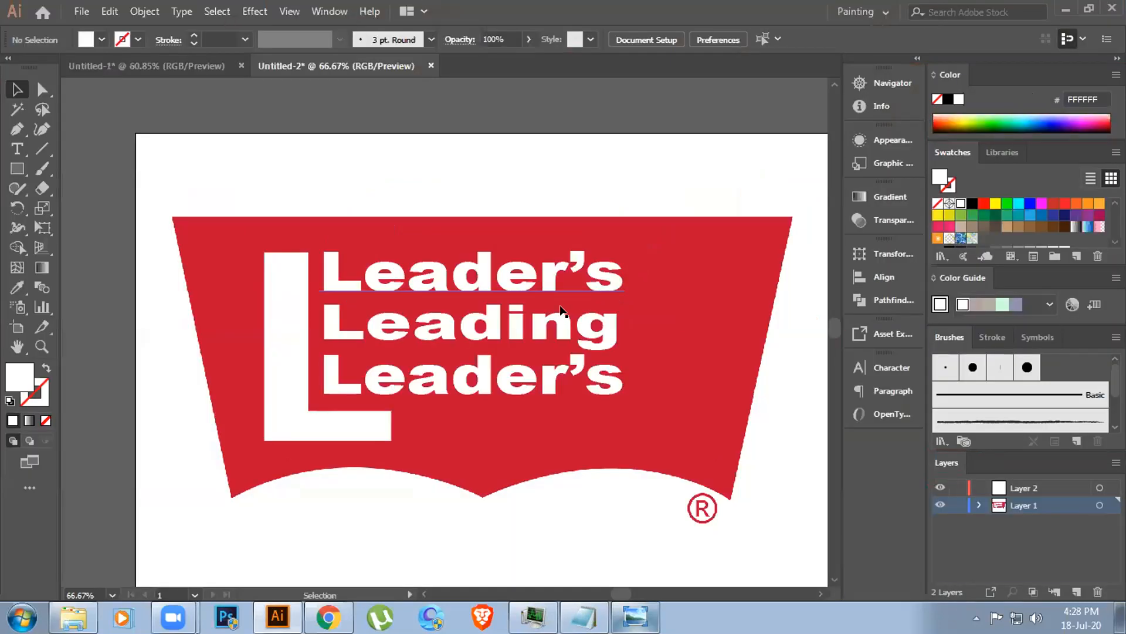
left_click_drag(229, 436, 756, 277)
left_click(635, 616)
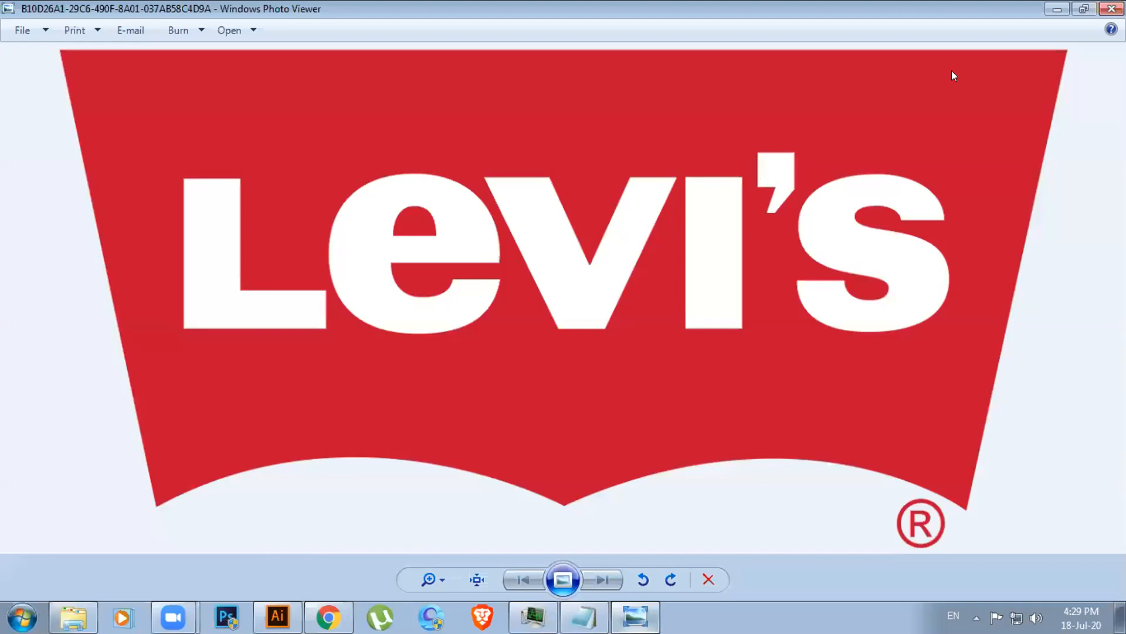
left_click(1060, 9)
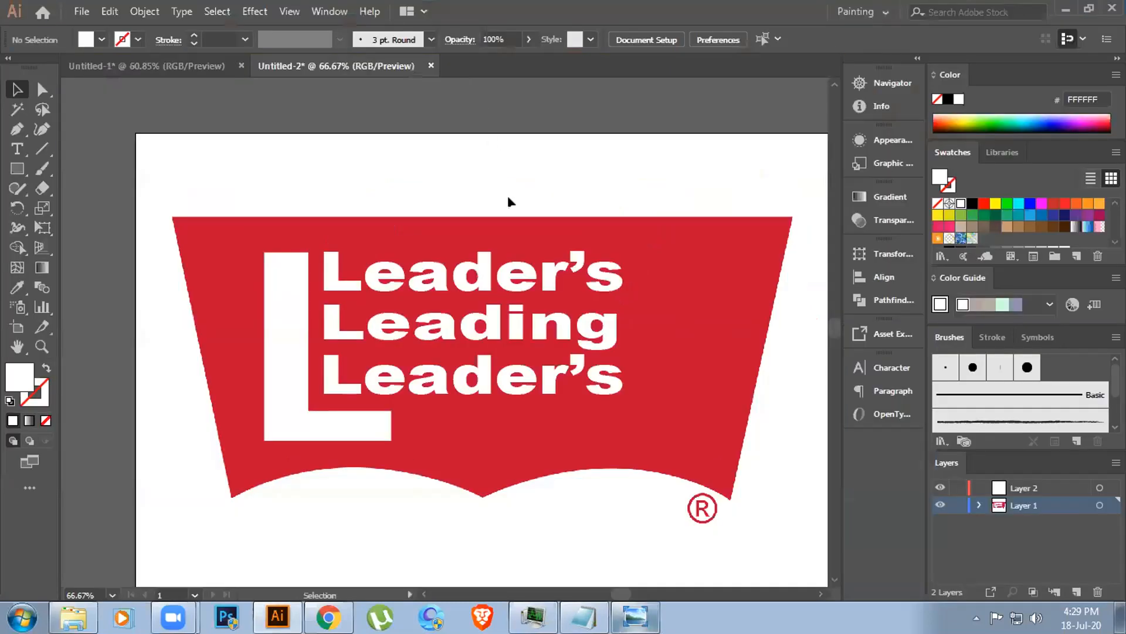
Try moving the top two lettering lines above the red badge, then undo both moves
left_click(502, 276)
left_click_drag(544, 140, 546, 130)
left_click_drag(513, 333, 556, 175)
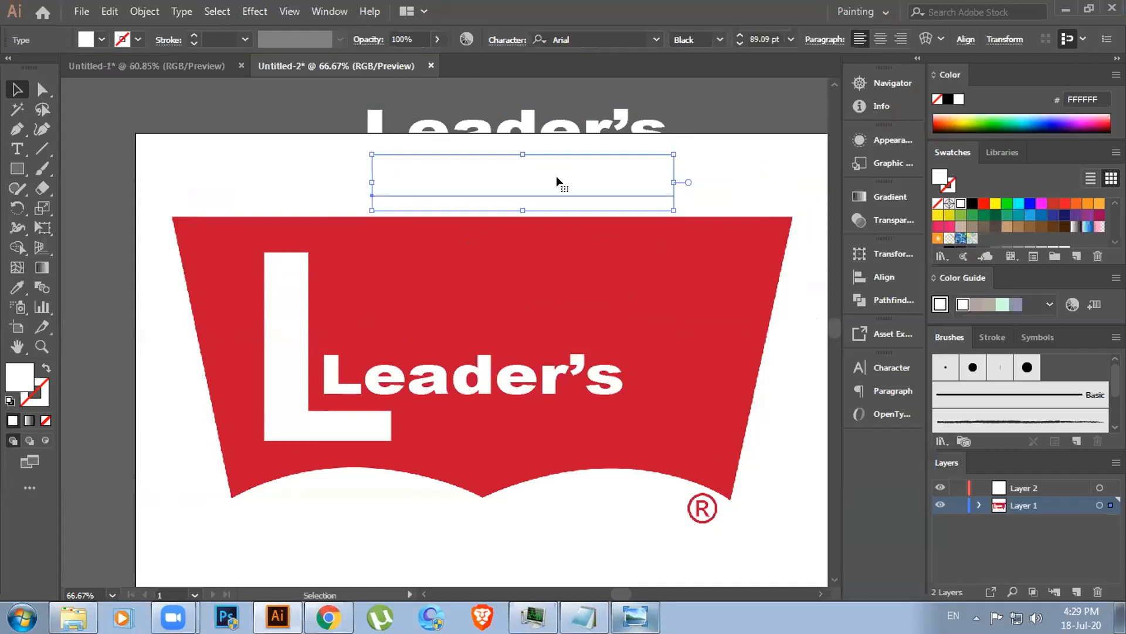
key("a")
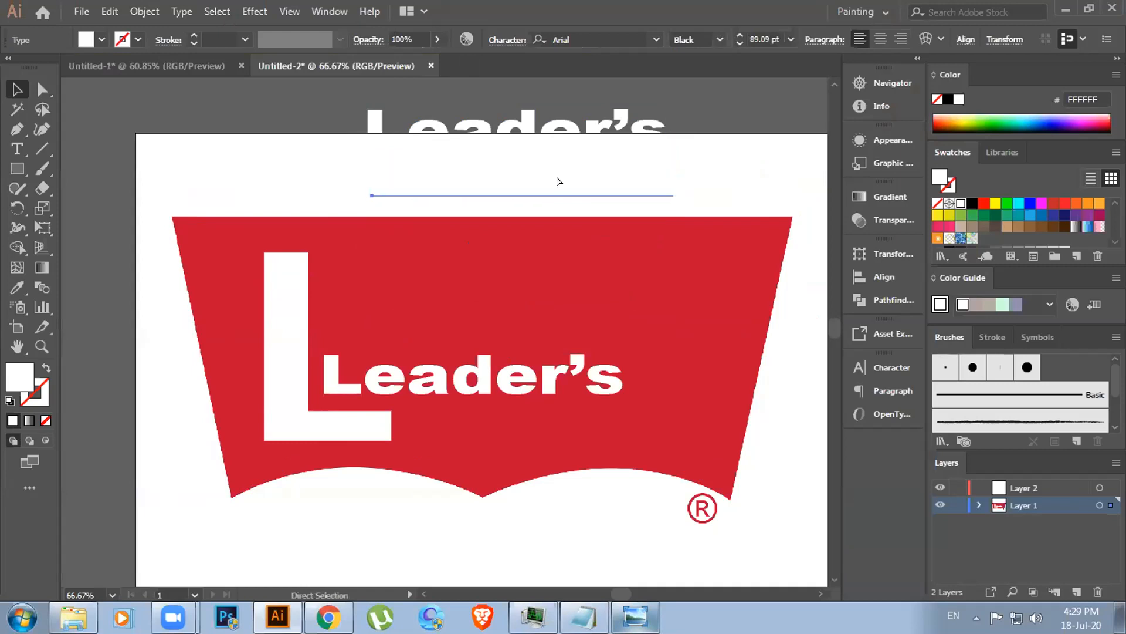
key("ctrl+z")
key("ctrl+z")
key("v")
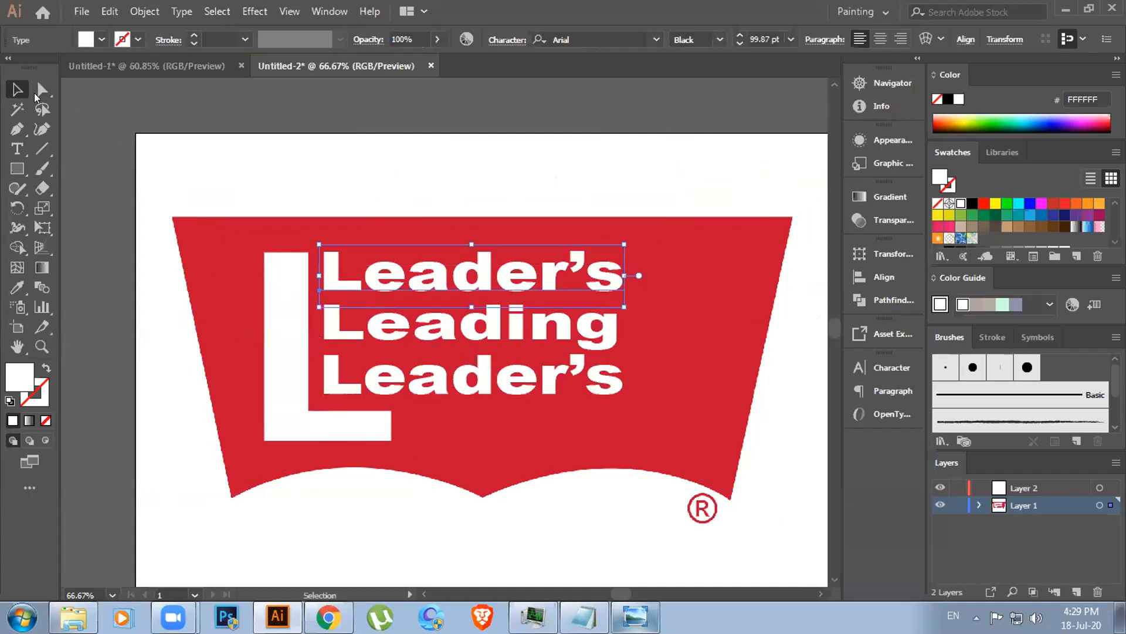
Try enlarging the red rectangle behind the lettering beyond the badge's sides, then undo the resize and deselect
left_click(653, 343)
left_click_drag(733, 432, 767, 464)
left_click_drag(435, 458, 432, 462)
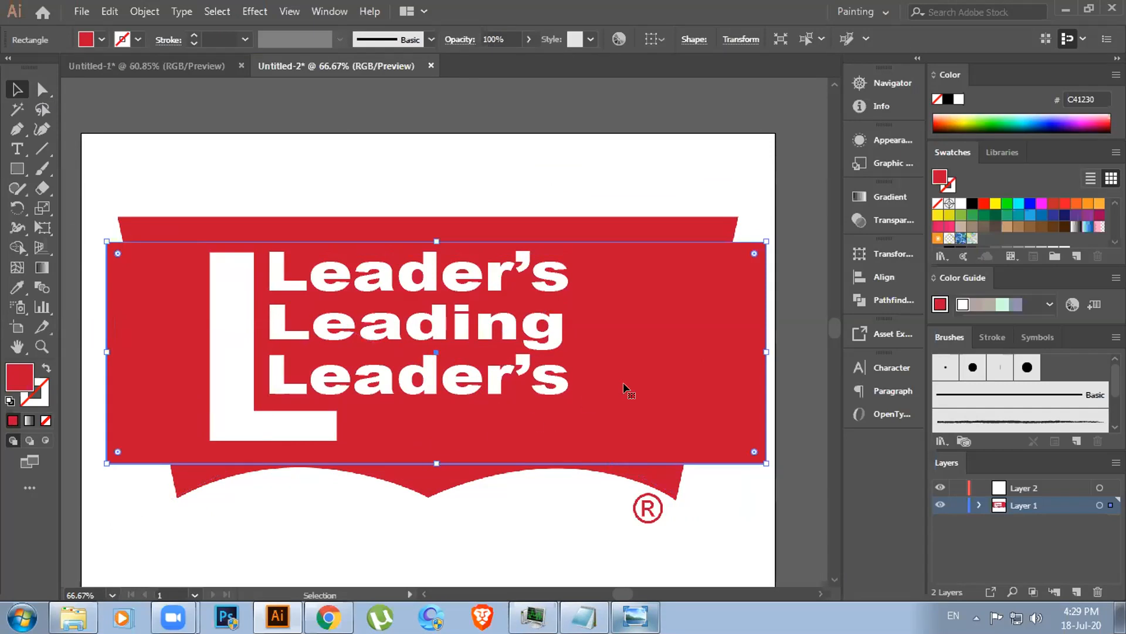
key("a")
key("v")
key("ctrl+z")
key("a")
key("v")
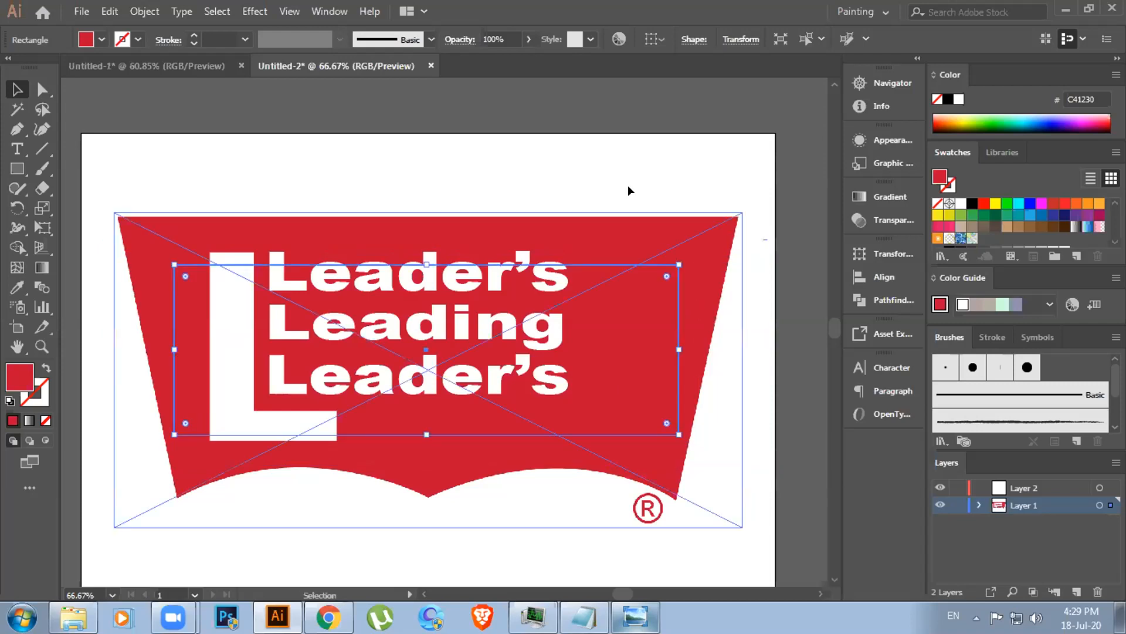
left_click(598, 97)
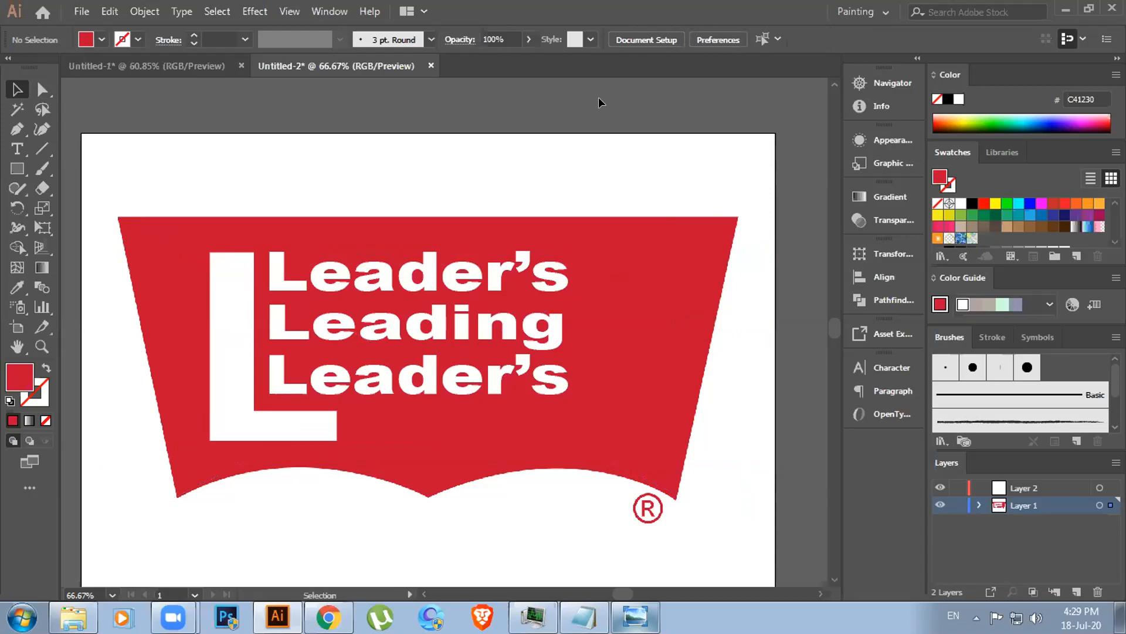
Image-trace the linked Levi's logo with the 3 Colors preset and expand the tracing into paths
left_click(693, 252)
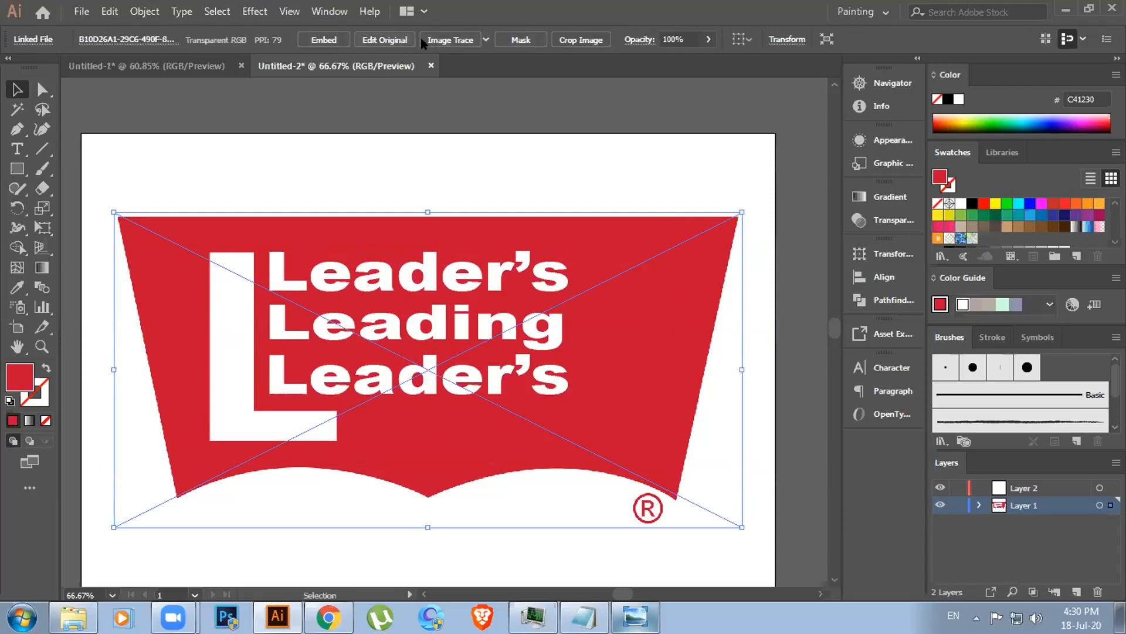
left_click(485, 40)
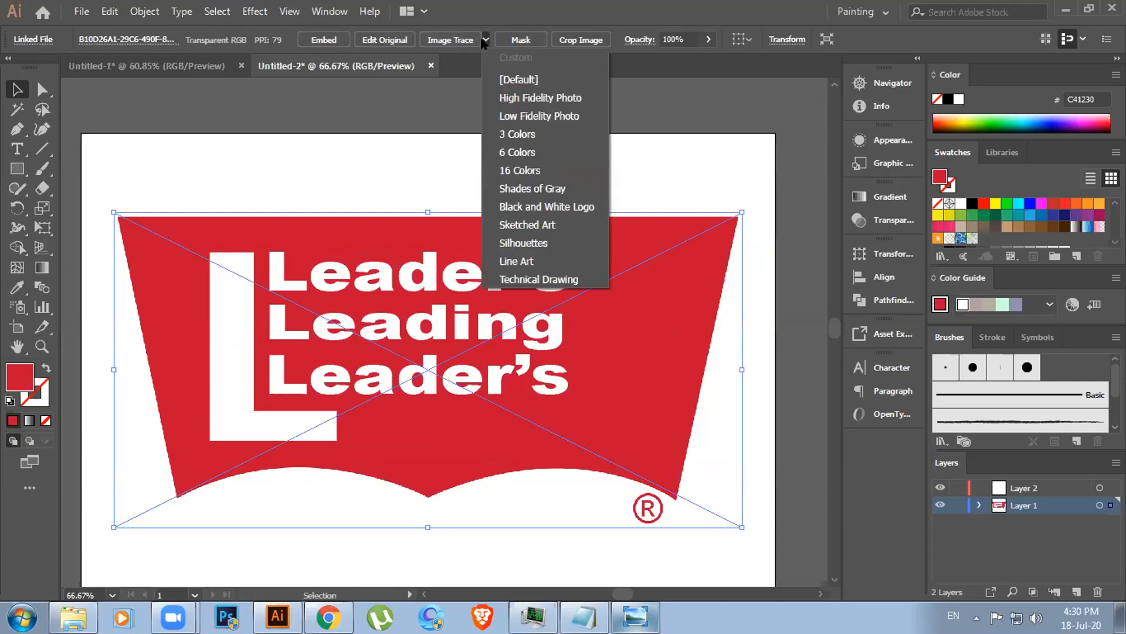
left_click(532, 128)
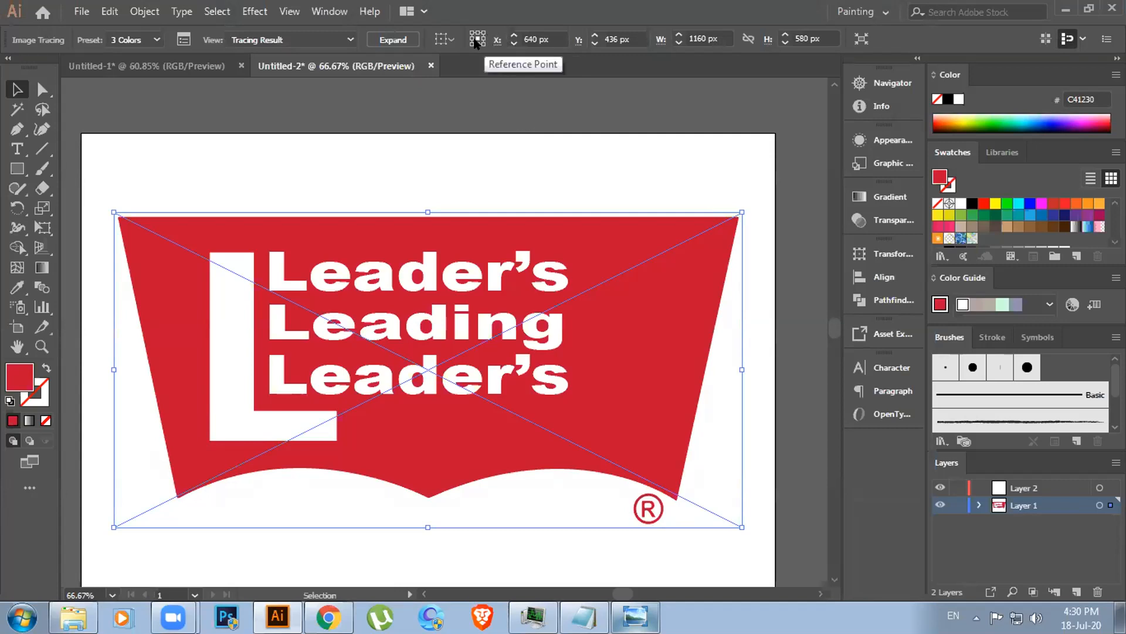
left_click(393, 39)
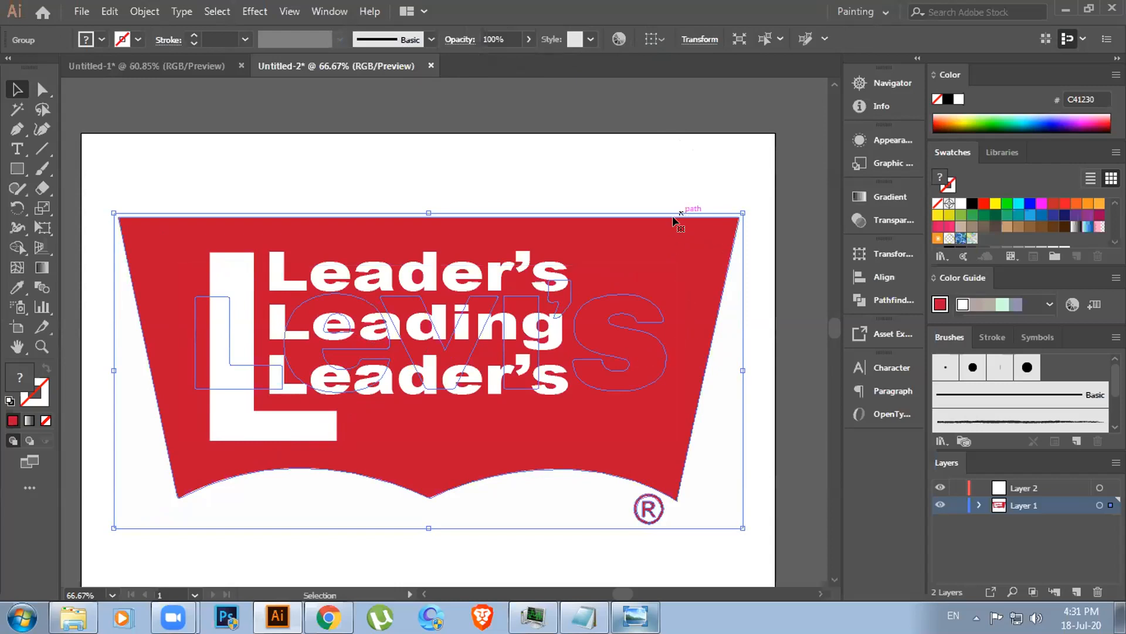
Ungroup the expanded tracing and select its red badge compound path
right_click(654, 283)
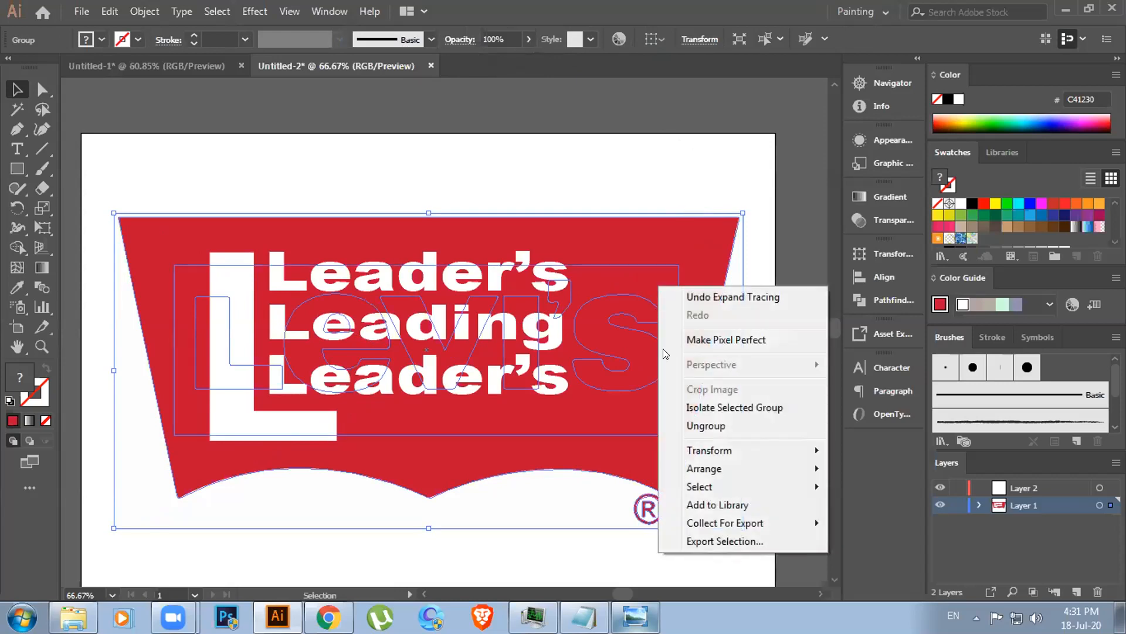
left_click(715, 427)
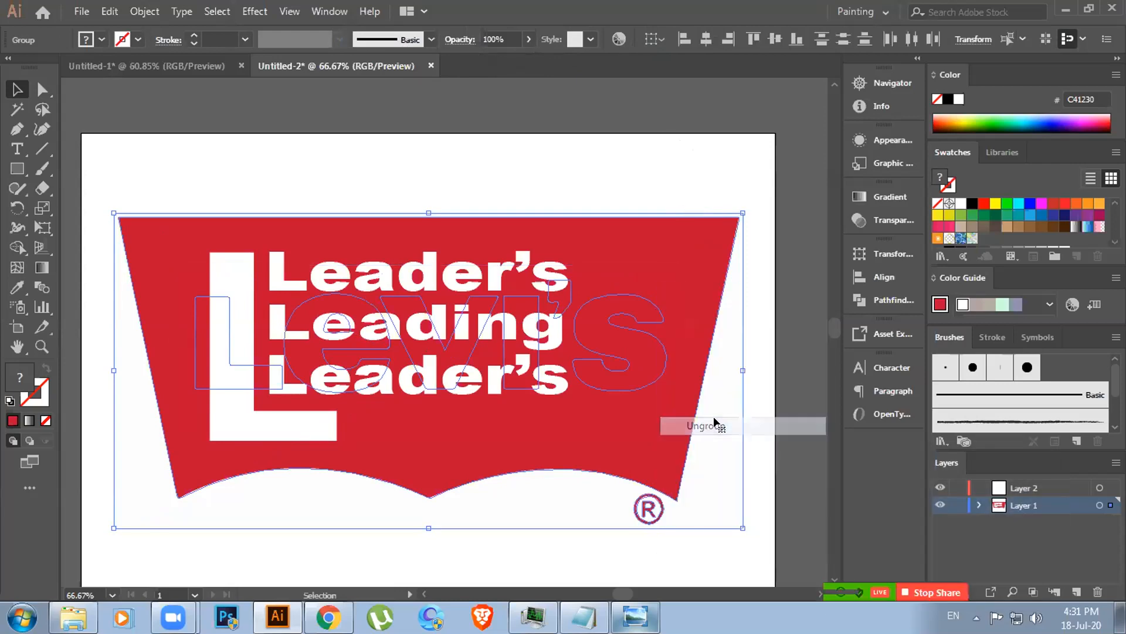
left_click(642, 362)
left_click(702, 361)
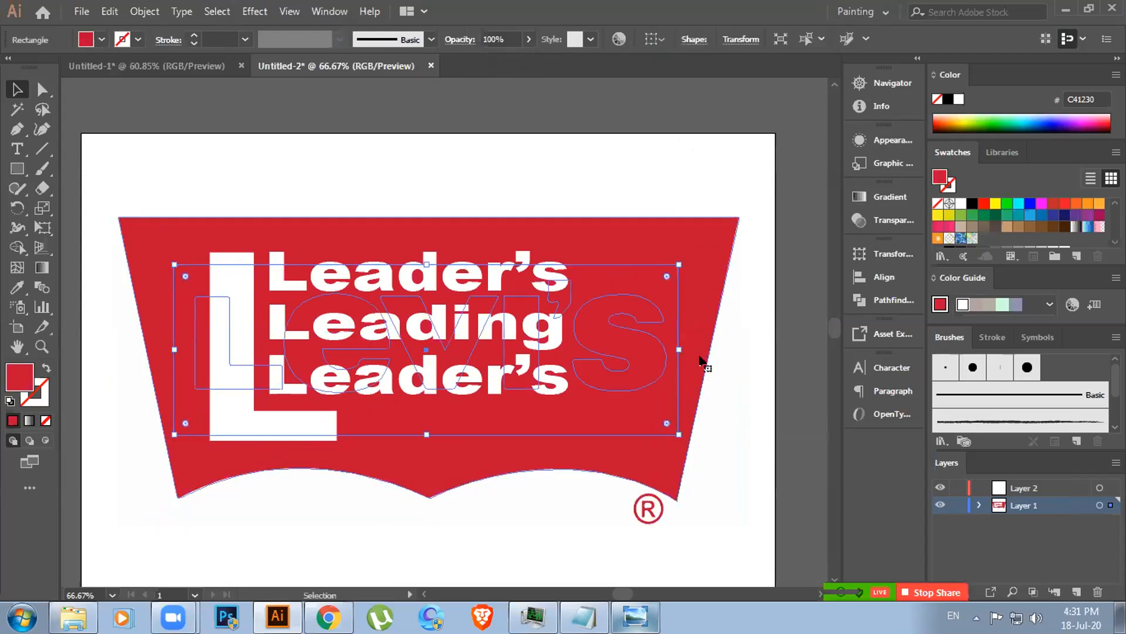
left_click(608, 372)
left_click(703, 315)
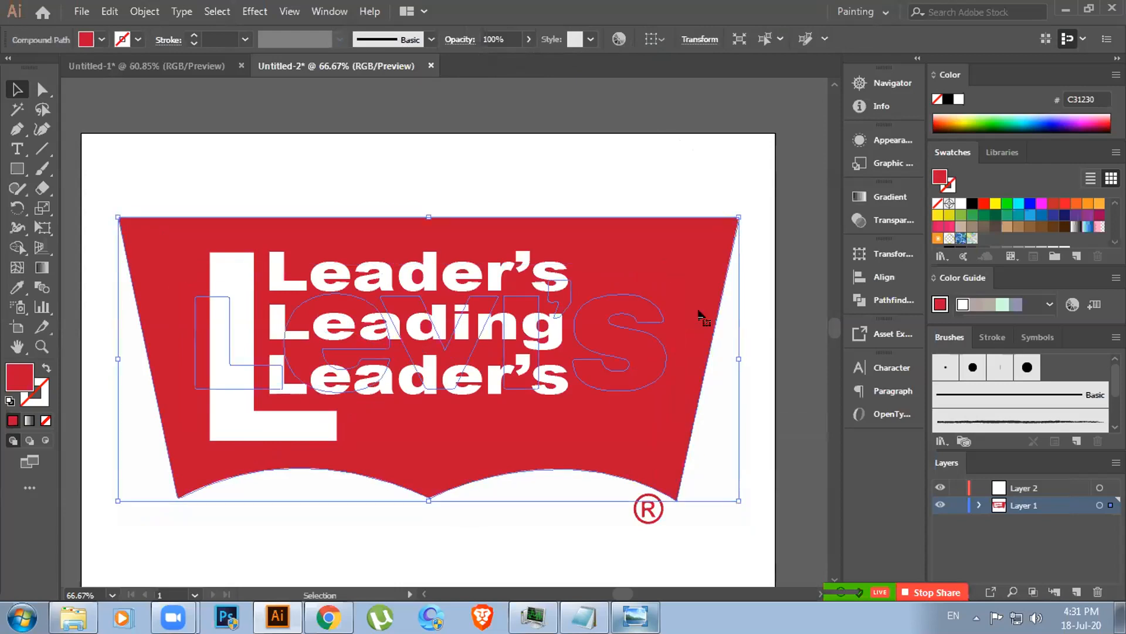
Create a new 1280 x 1024 px Web document, revisit the logo document, and return to the blank one
left_click(81, 12)
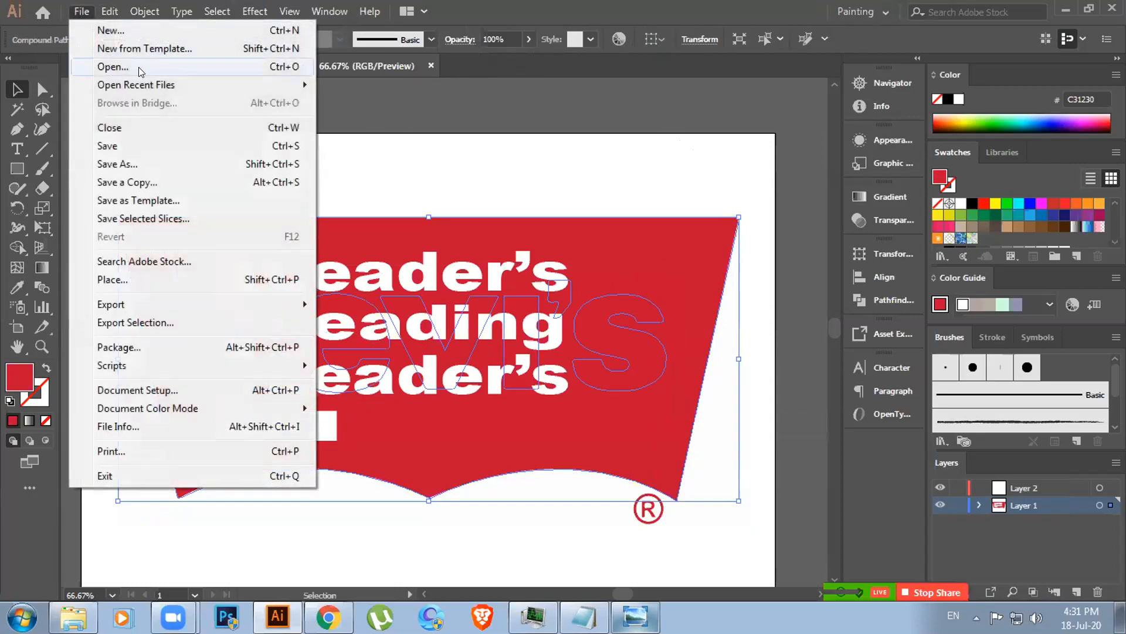
left_click(134, 29)
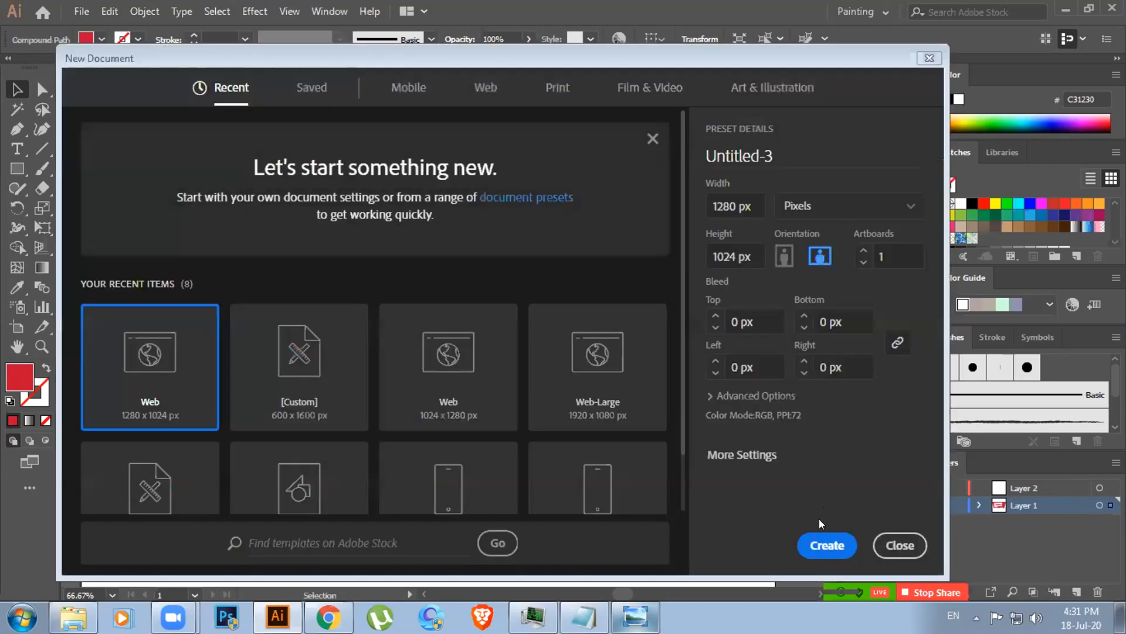
left_click(825, 543)
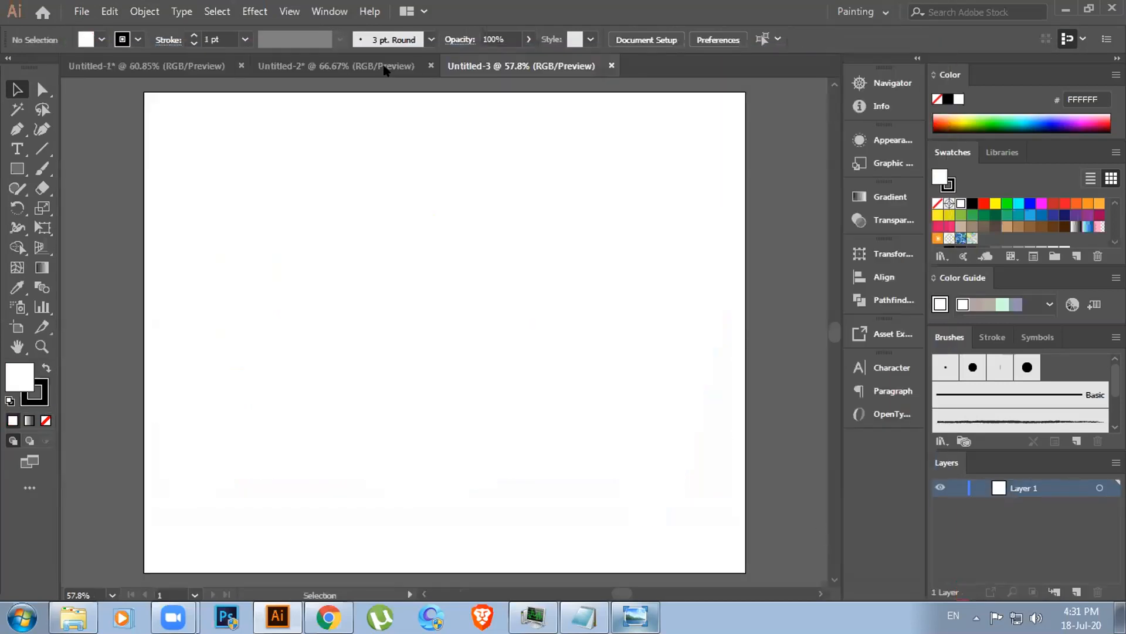
left_click(384, 67)
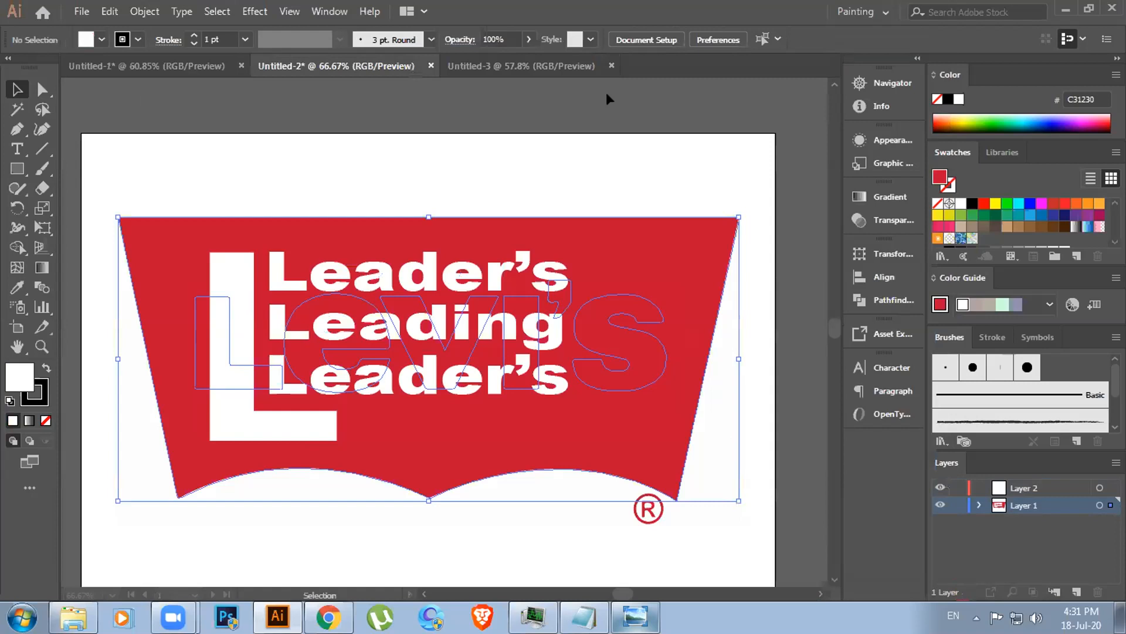
key("ctrl+Tab")
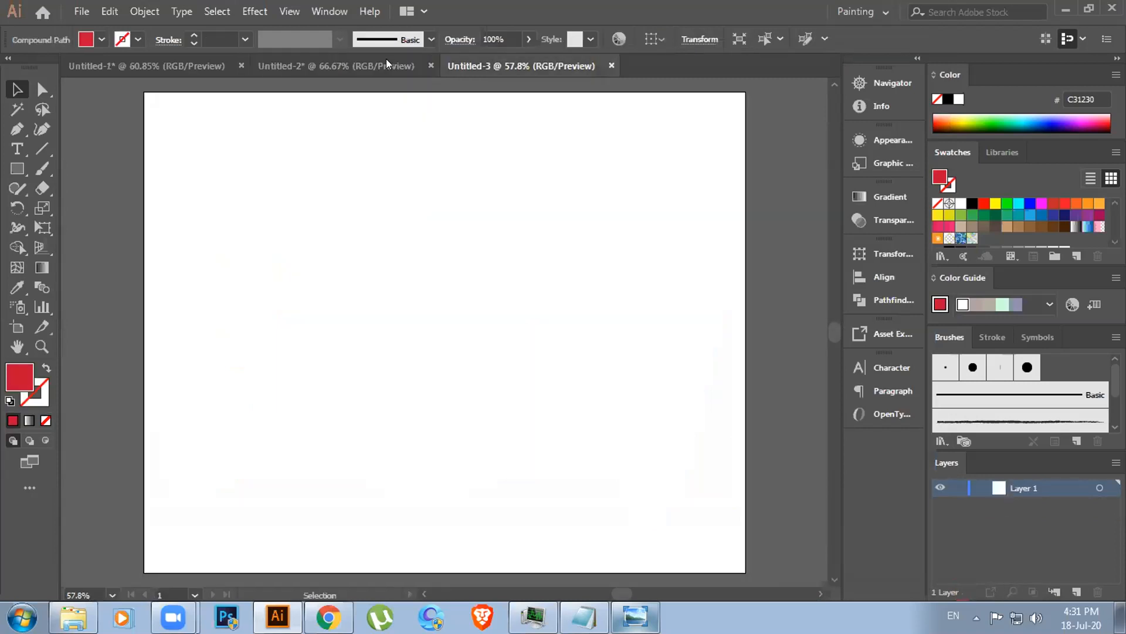
Carry the traced red Levi's badge into the blank third document and place it in the artboard's upper half
left_click(386, 58)
left_click_drag(699, 298, 682, 247)
right_click(479, 203)
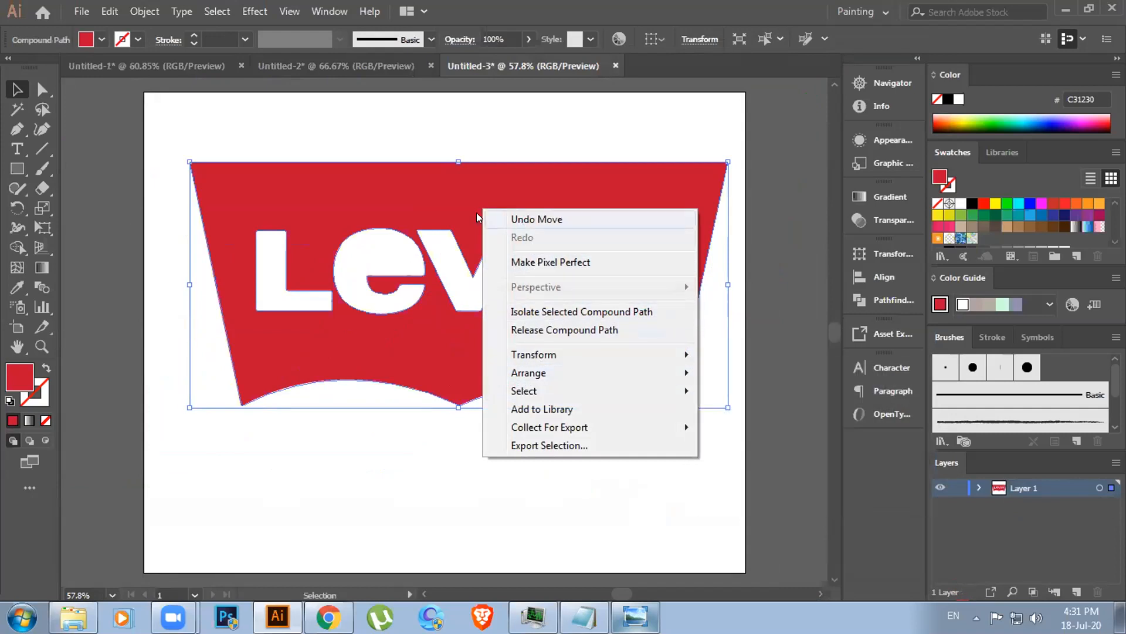
right_click(402, 188)
mouse_move(469, 350)
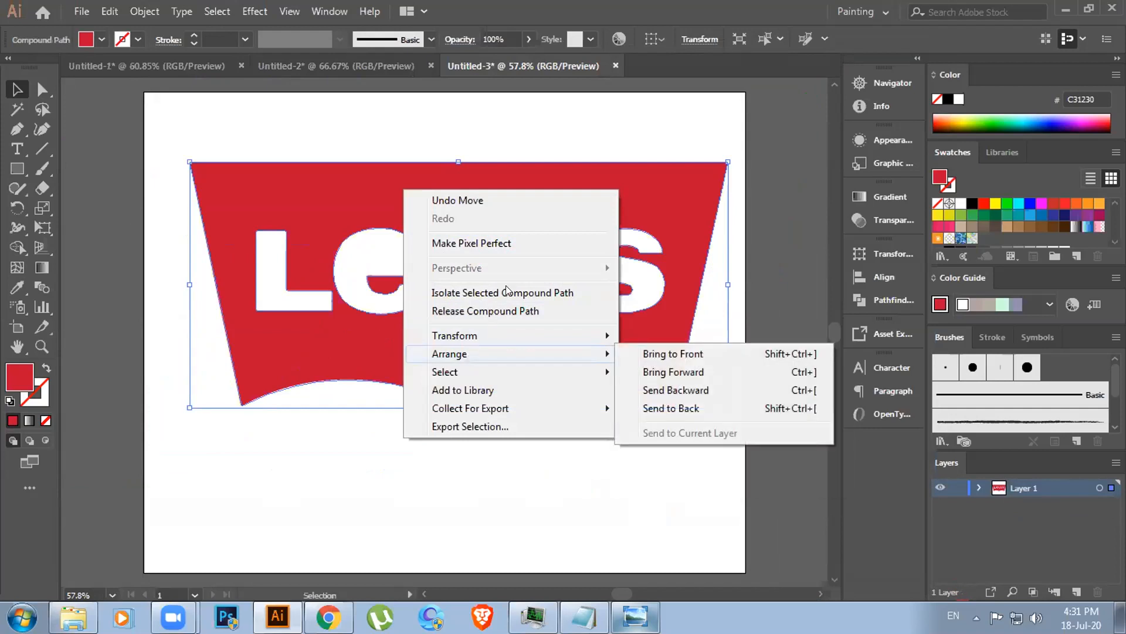
right_click(348, 174)
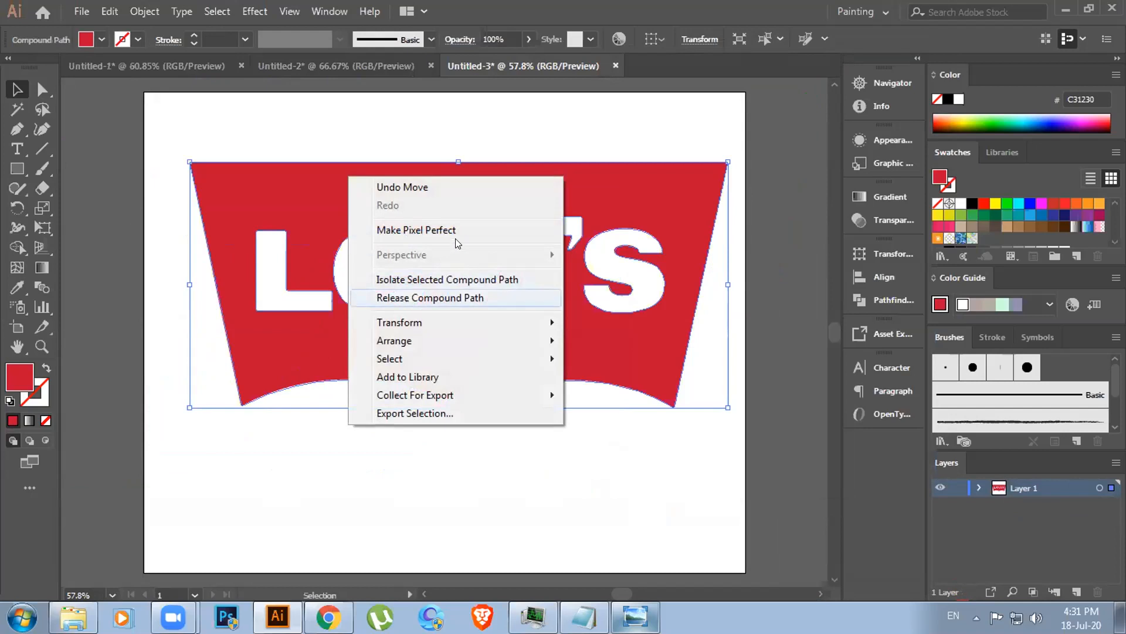
left_click(283, 177)
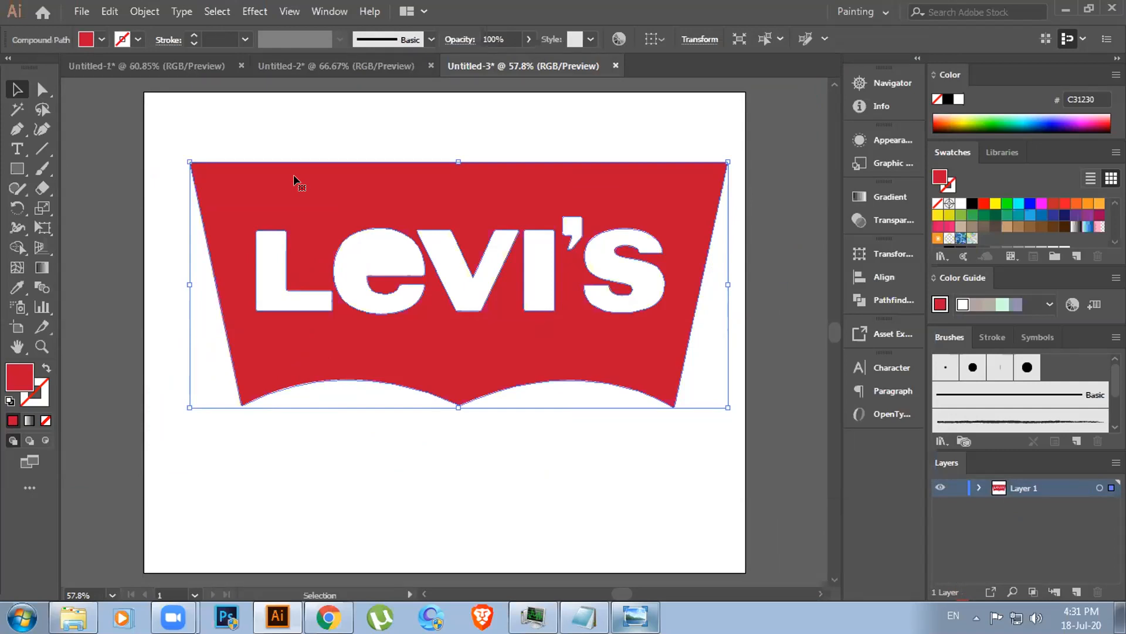
left_click(17, 193)
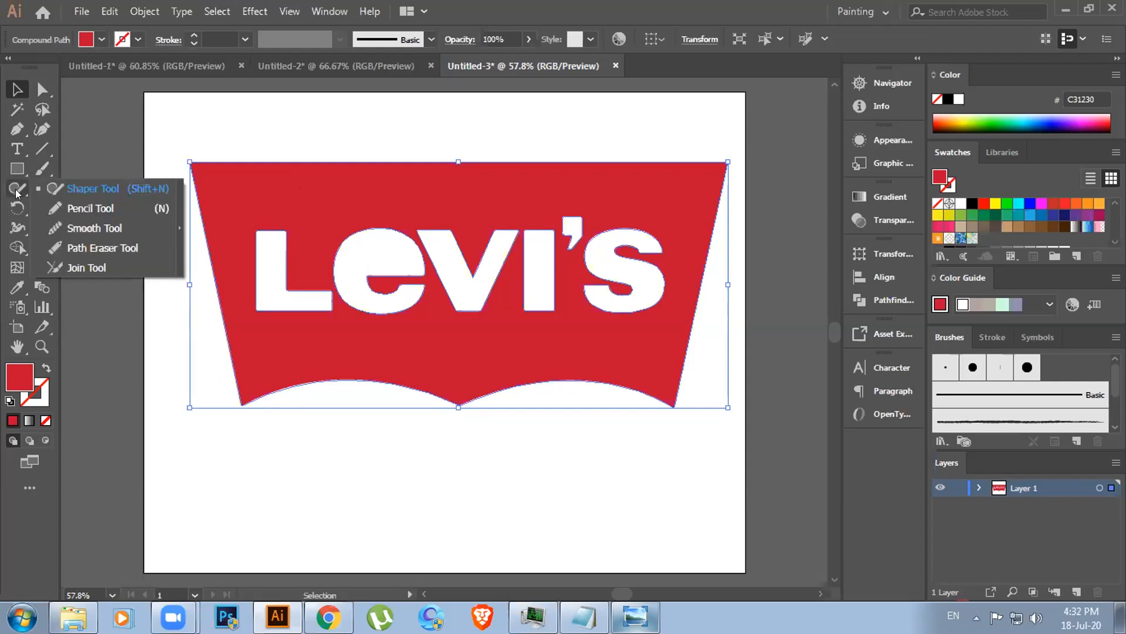
right_click(16, 170)
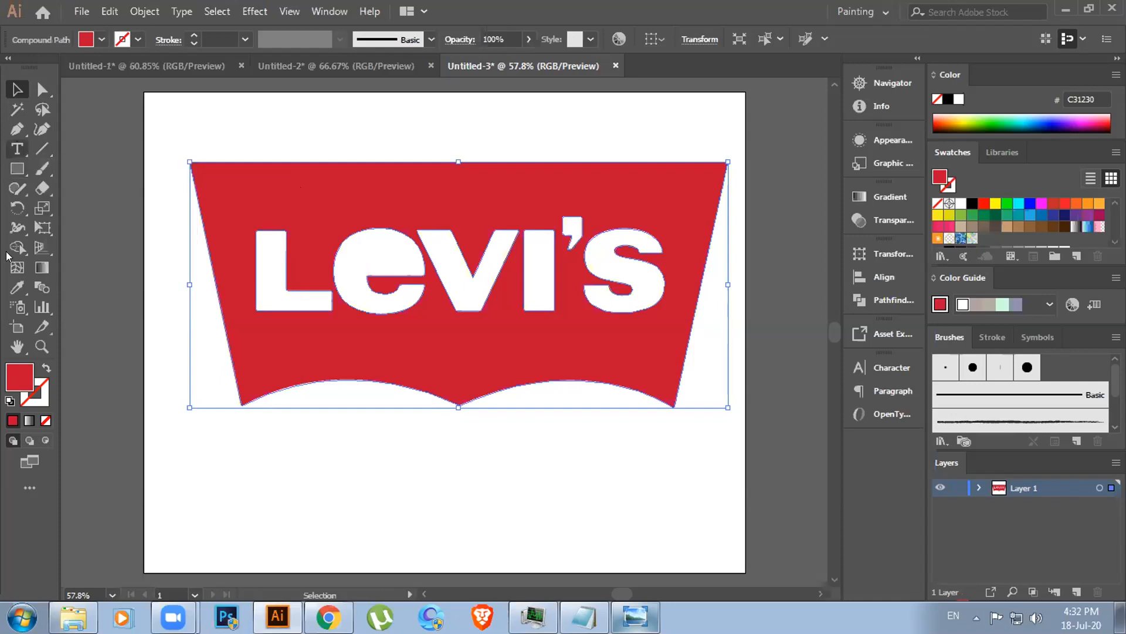
Fill the white Levi's letters and apostrophe with the badge's red using the Shape Builder, merging everything into one plain badge shape
right_click(16, 247)
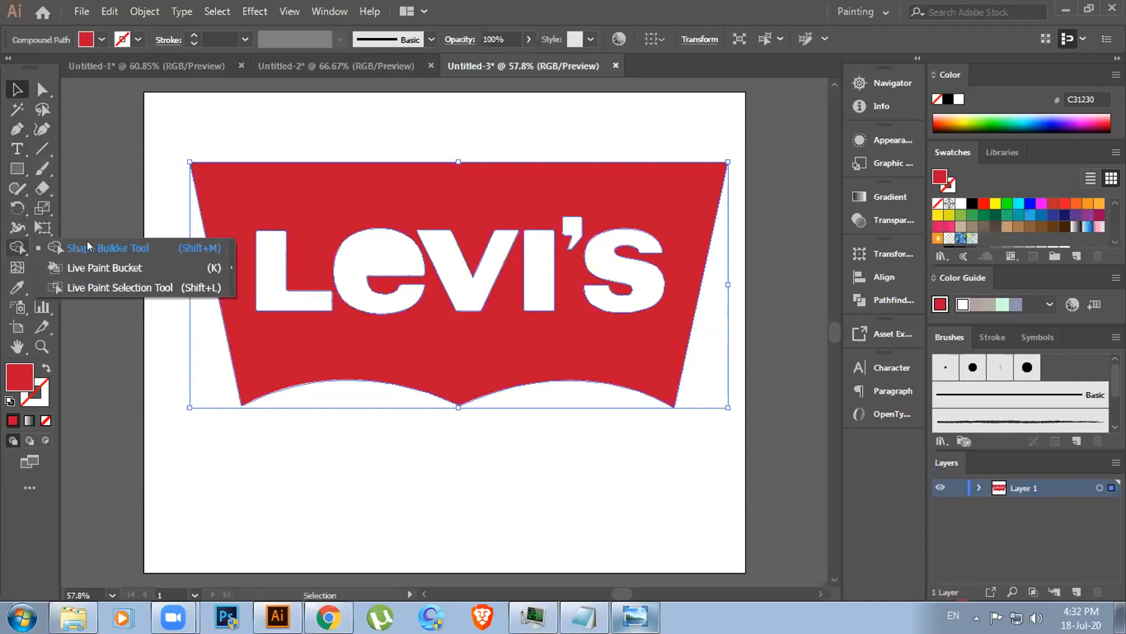
left_click(120, 245)
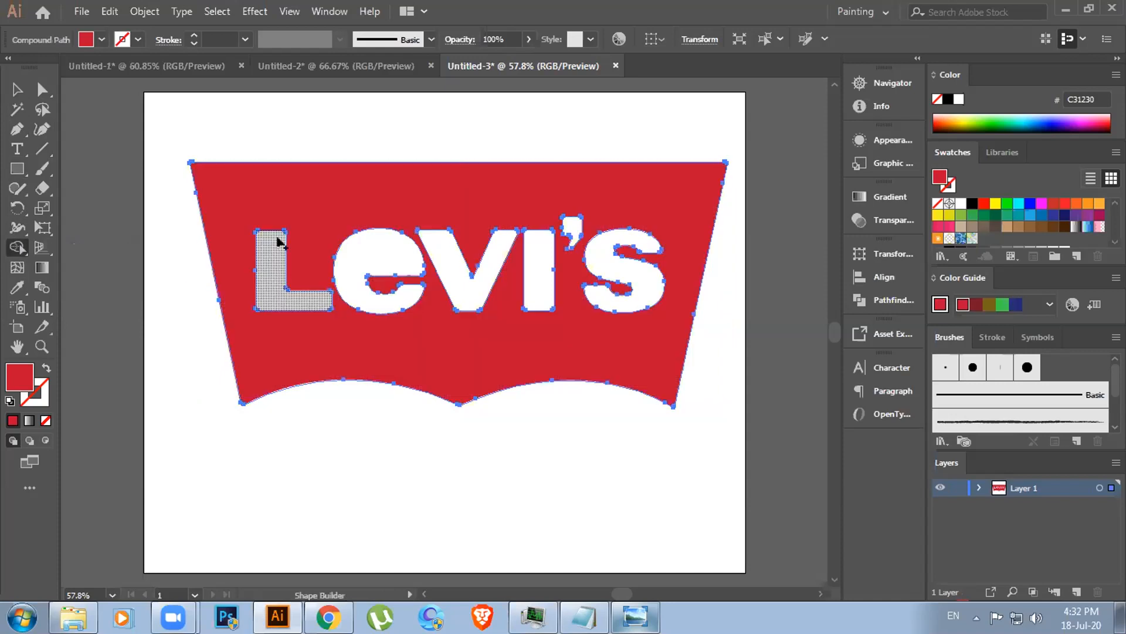
left_click(279, 242)
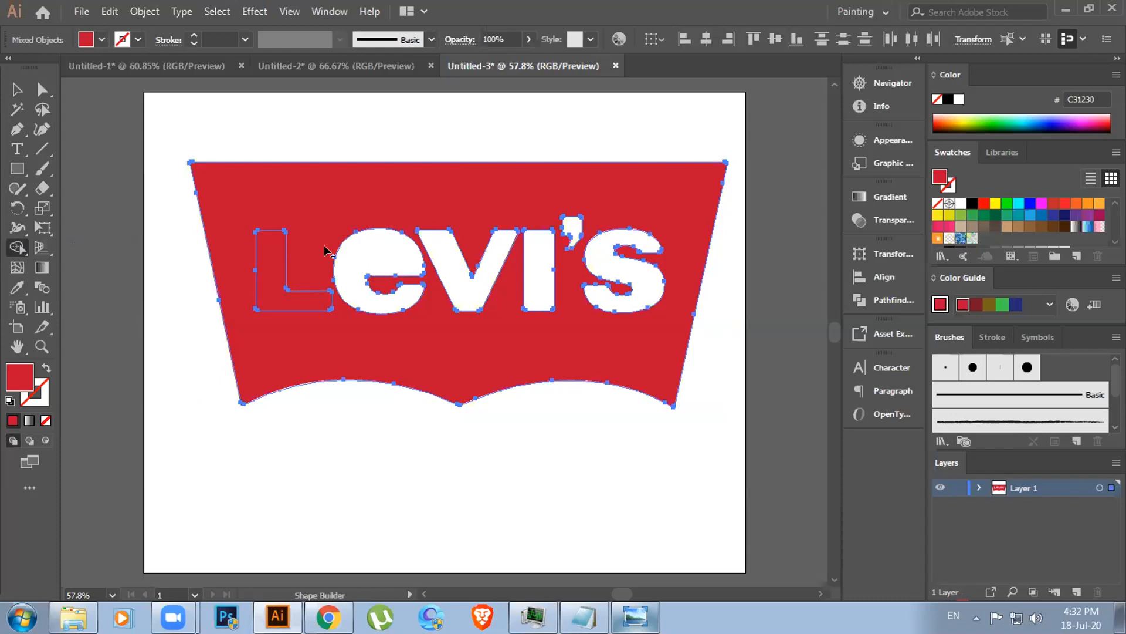
mouse_move(254, 238)
left_mouse_down()
mouse_move(374, 269)
mouse_move(664, 277)
left_mouse_up()
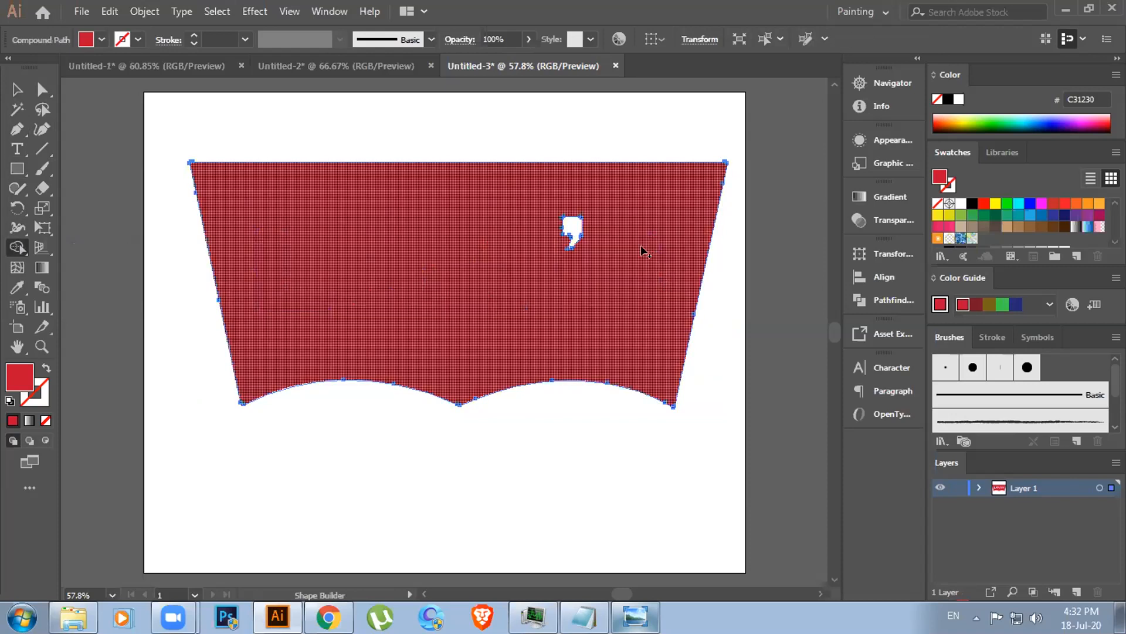
left_click_drag(516, 222, 639, 243)
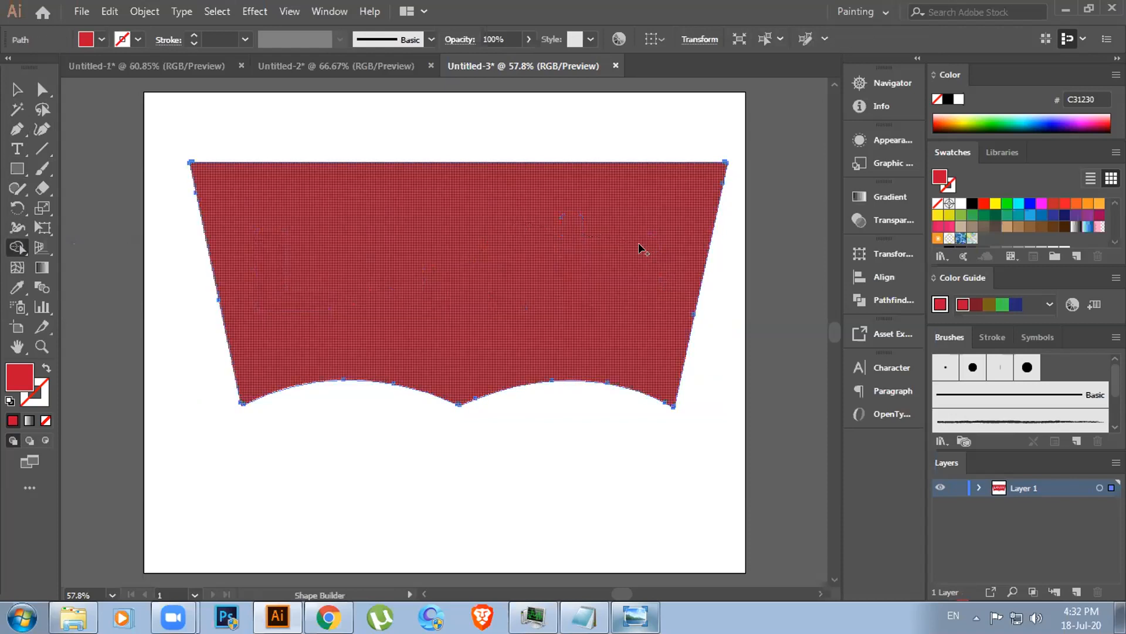
key("v")
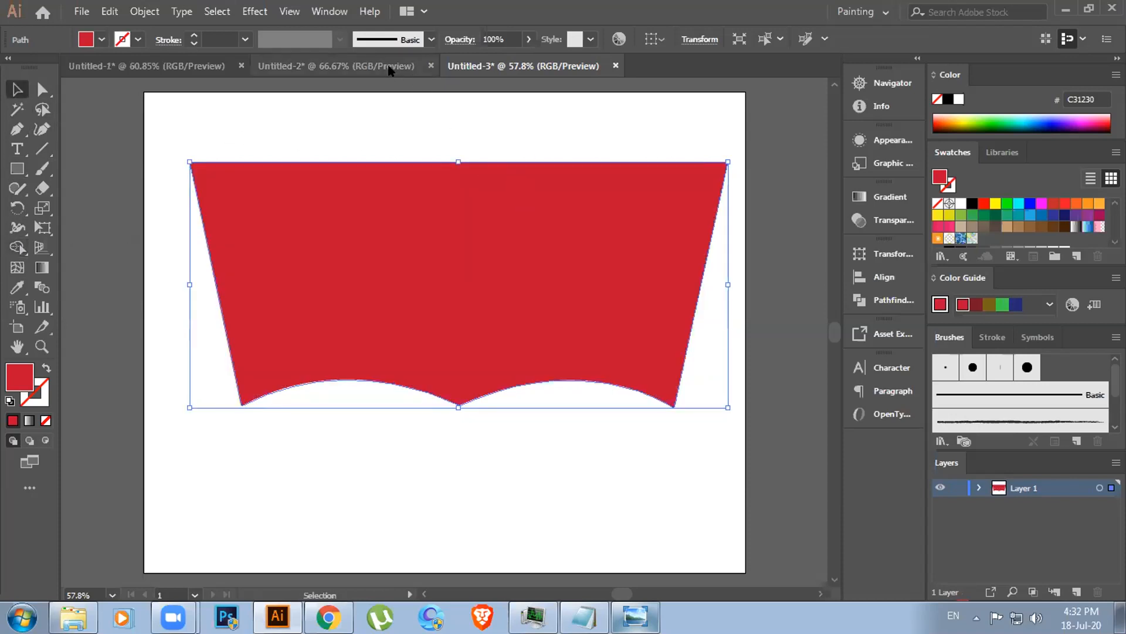
Return to the lettering document and delete the red Levi's badge overlapping the lettering
left_click_drag(388, 70, 641, 217)
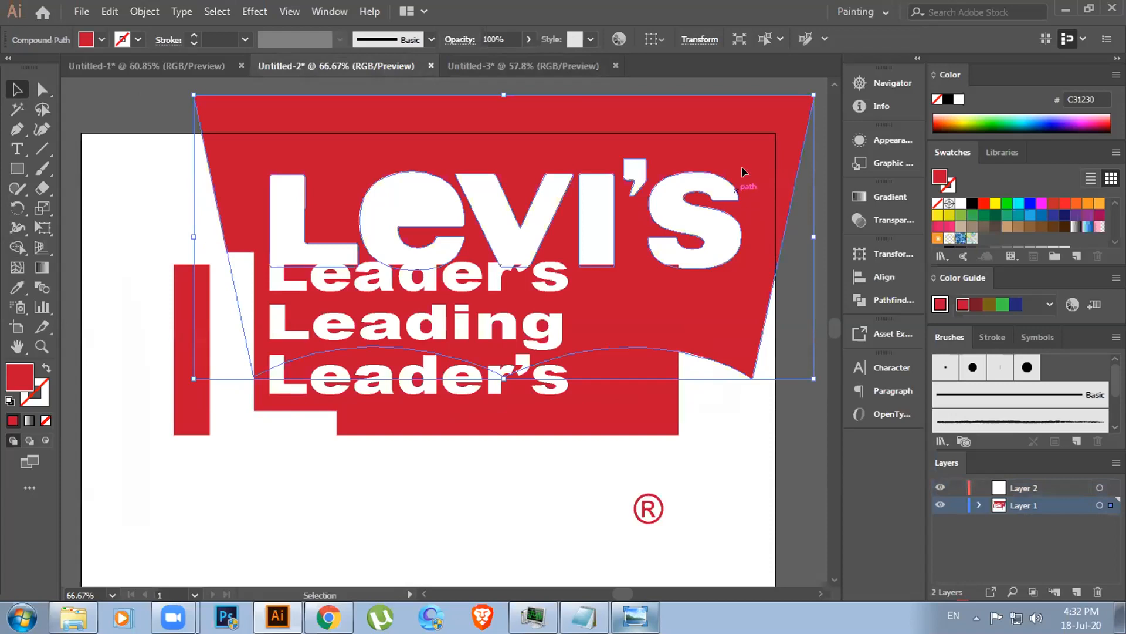
left_click_drag(741, 167, 690, 227)
key("Delete")
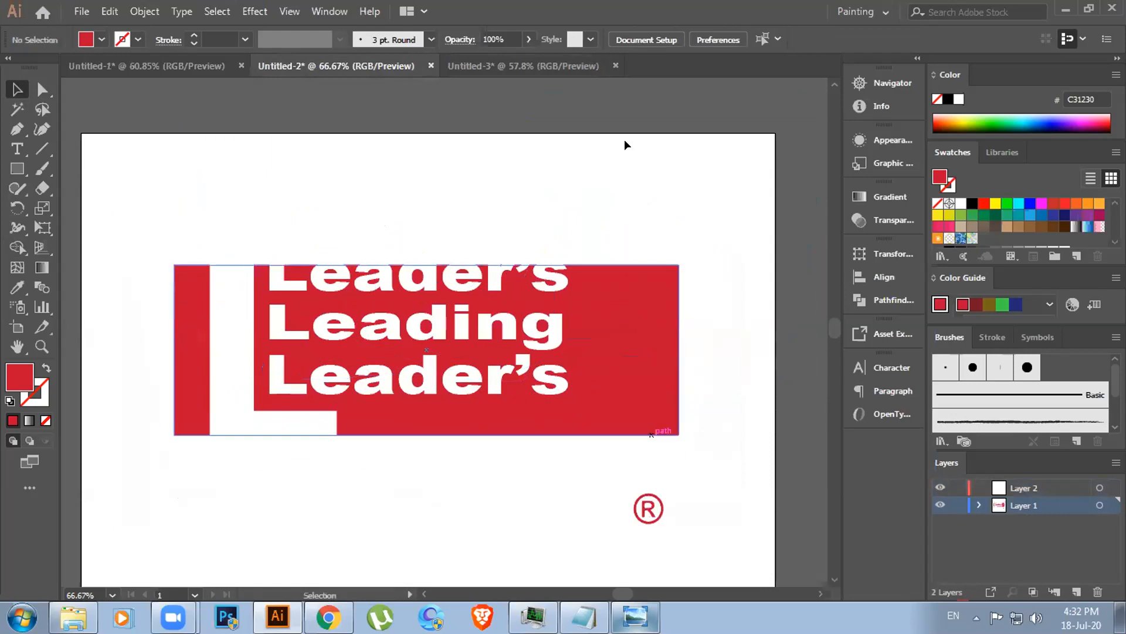
Try deleting the red rectangle behind the lettering, then undo the deletion
left_click(554, 67)
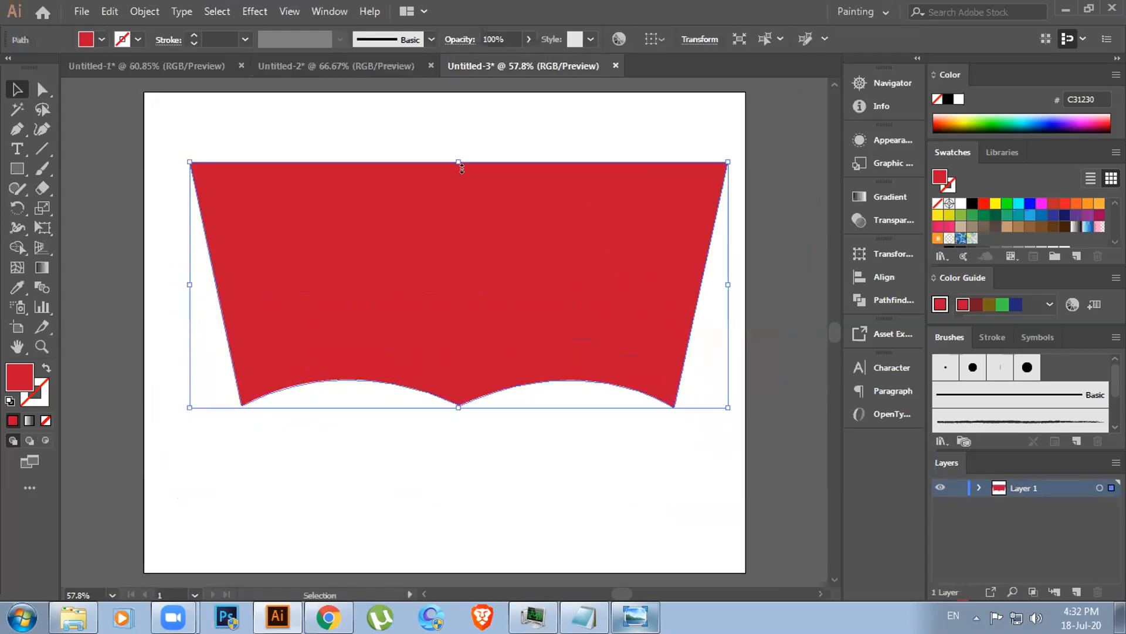
left_click(375, 67)
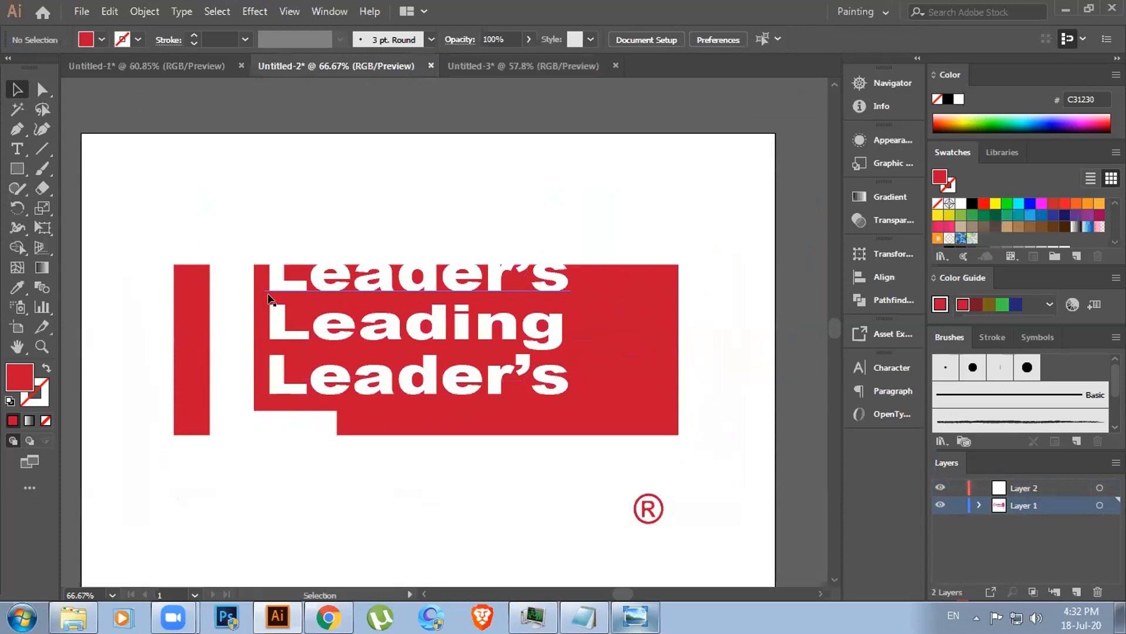
left_click(640, 350)
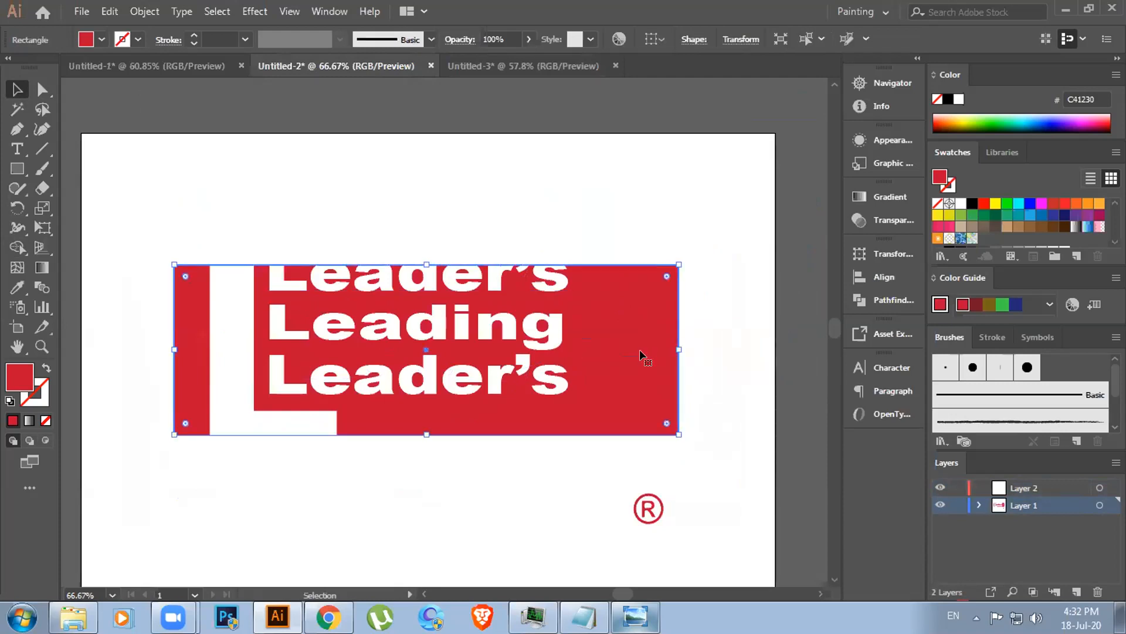
key("Delete")
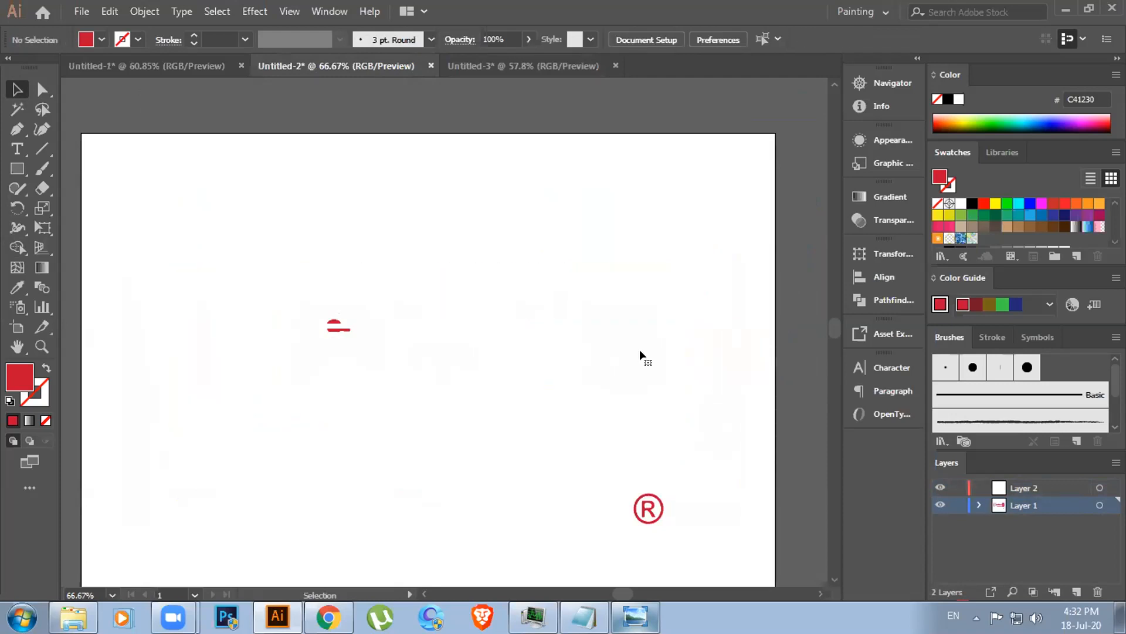
key("ctrl+z")
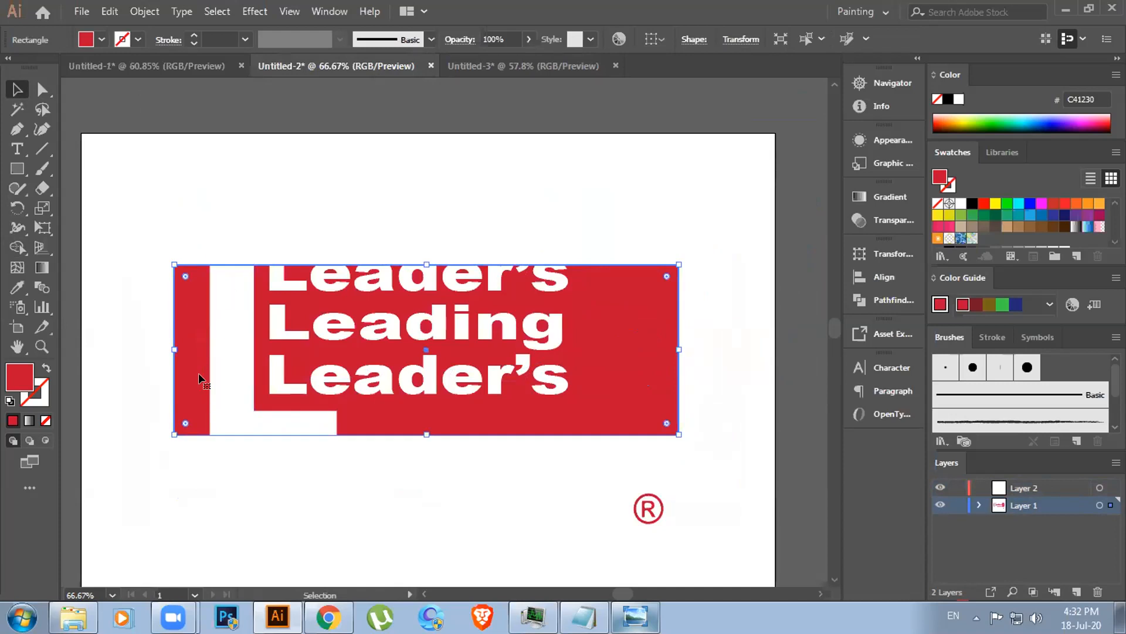
mouse_move(194, 376)
left_mouse_down()
mouse_move(210, 396)
mouse_move(197, 377)
left_mouse_up()
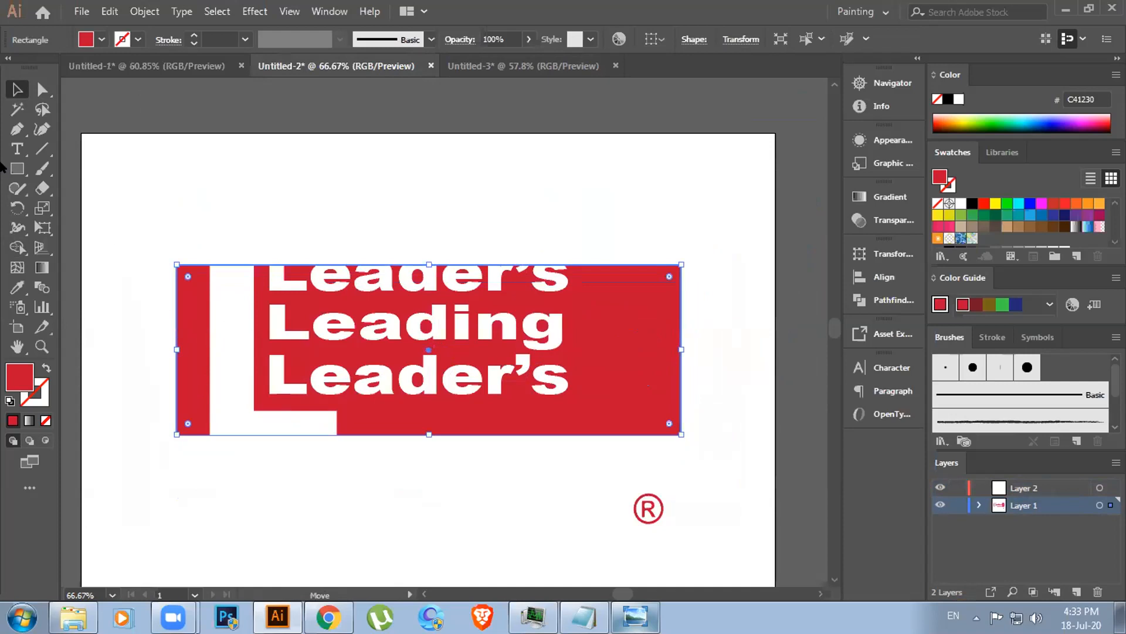
Group the white L's two bars with the three lettering lines and bring the group onto the plain red badge in the third document
left_click(231, 337)
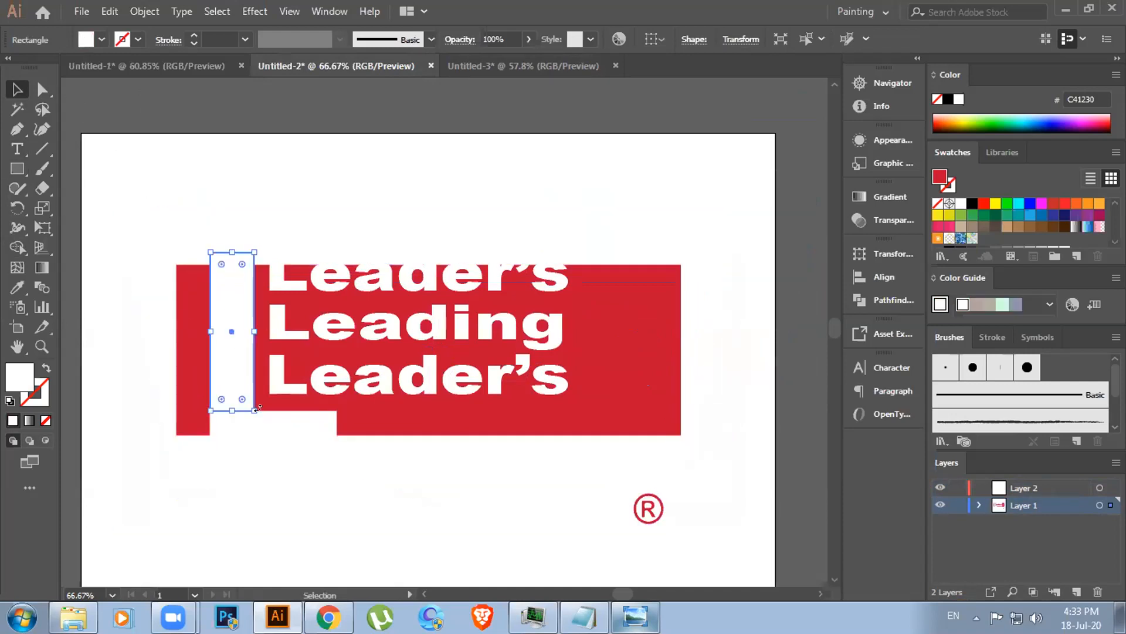
left_click(280, 425, "shift")
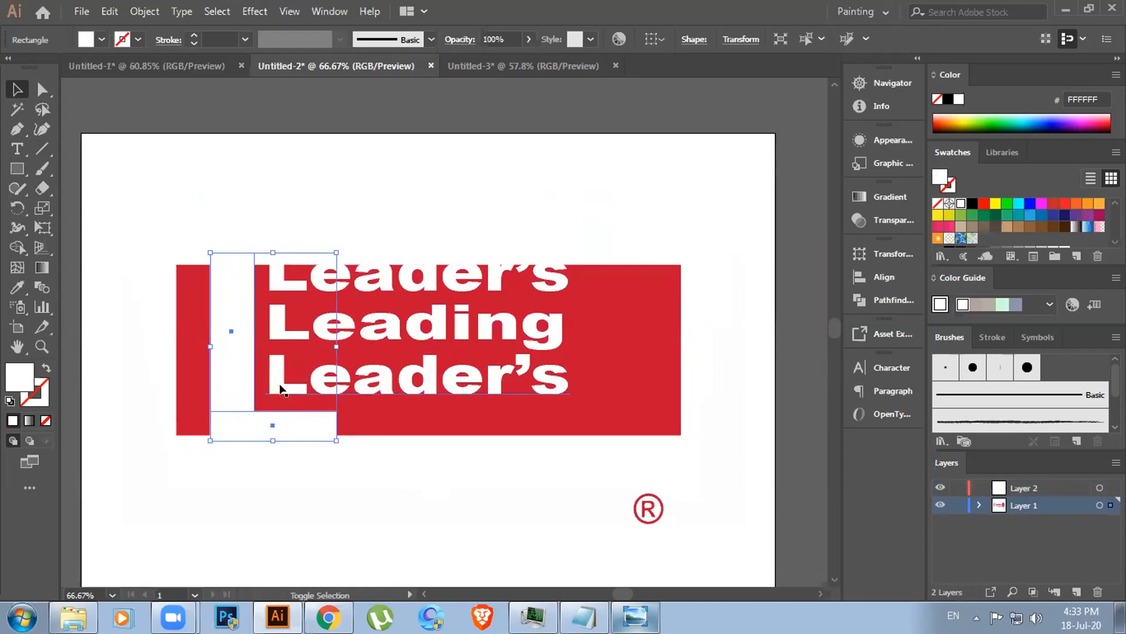
left_click(284, 362, "shift")
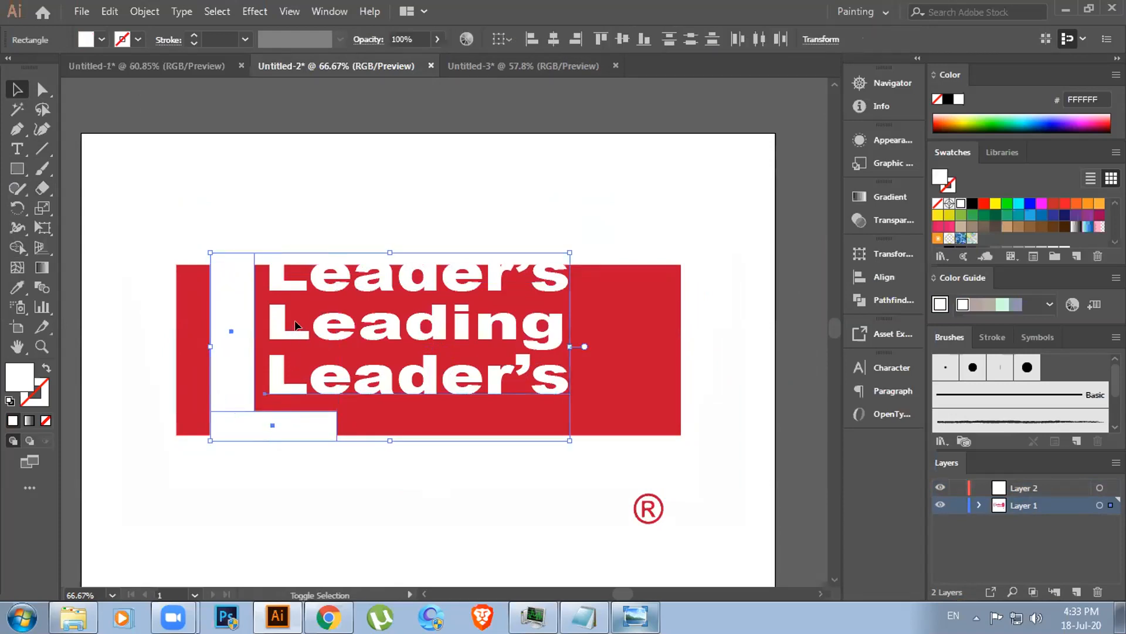
left_click(295, 326, "shift")
left_click(283, 283, "shift")
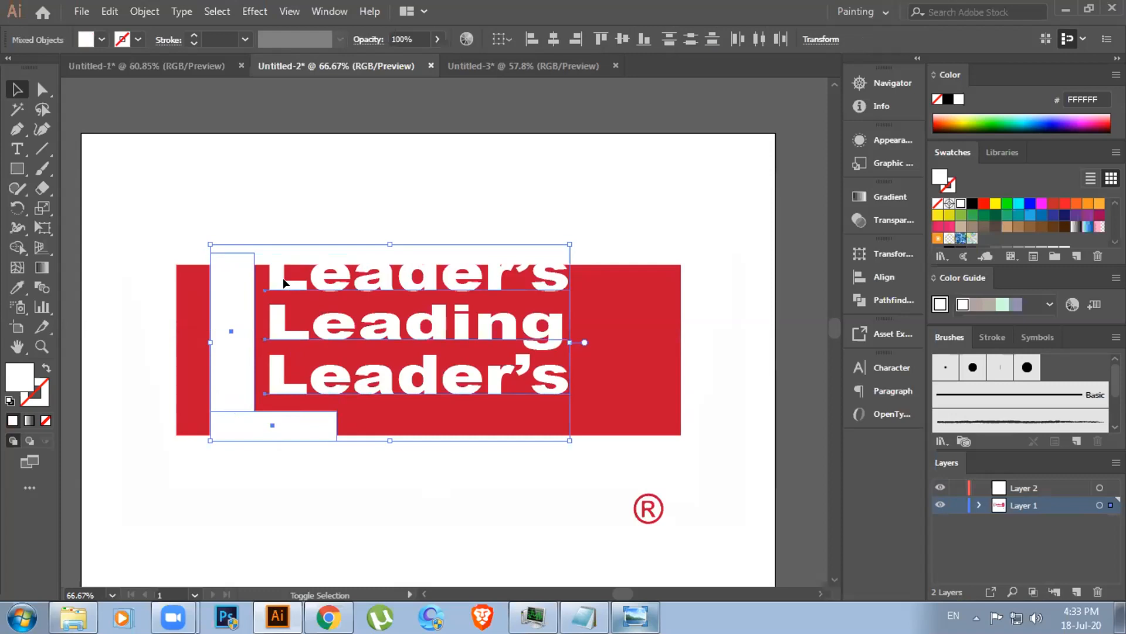
right_click(287, 282)
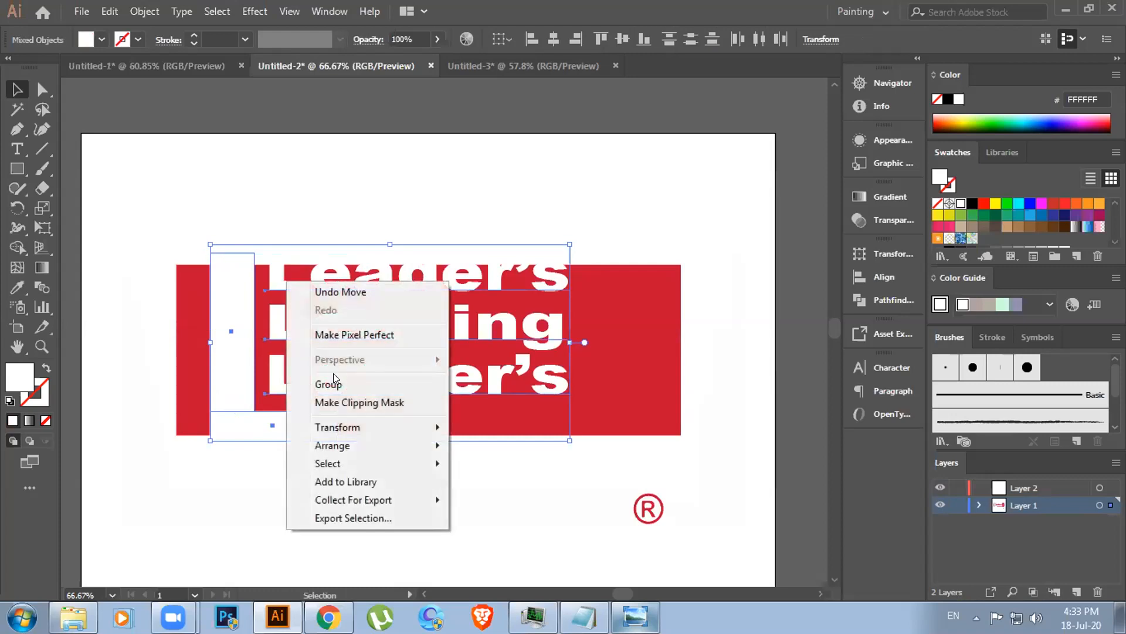
key("Escape")
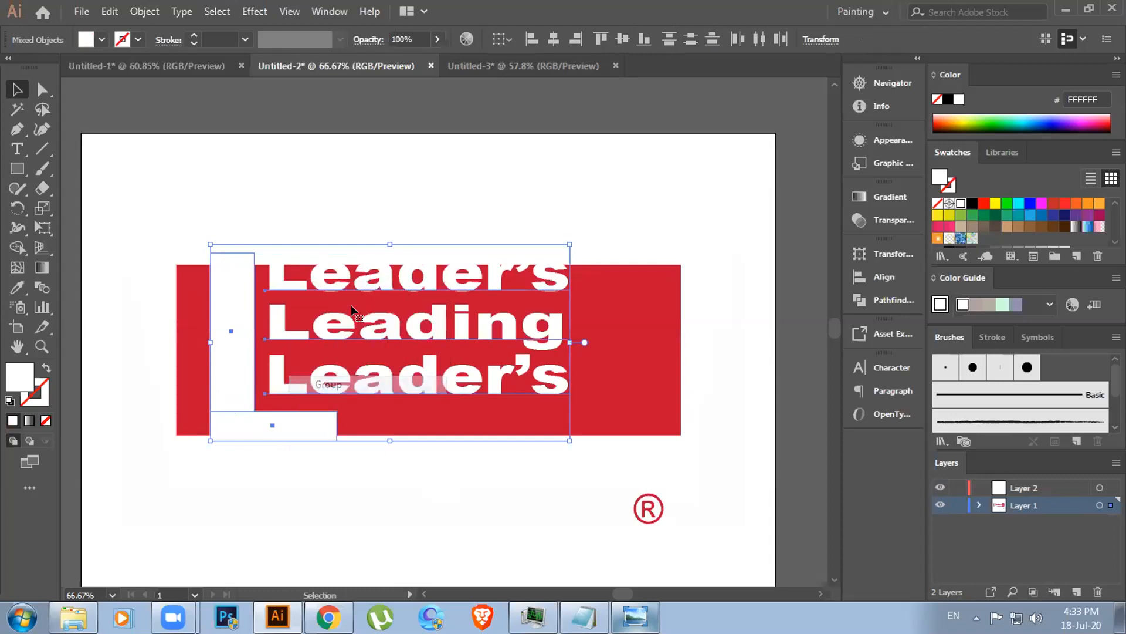
left_click_drag(479, 72, 441, 242)
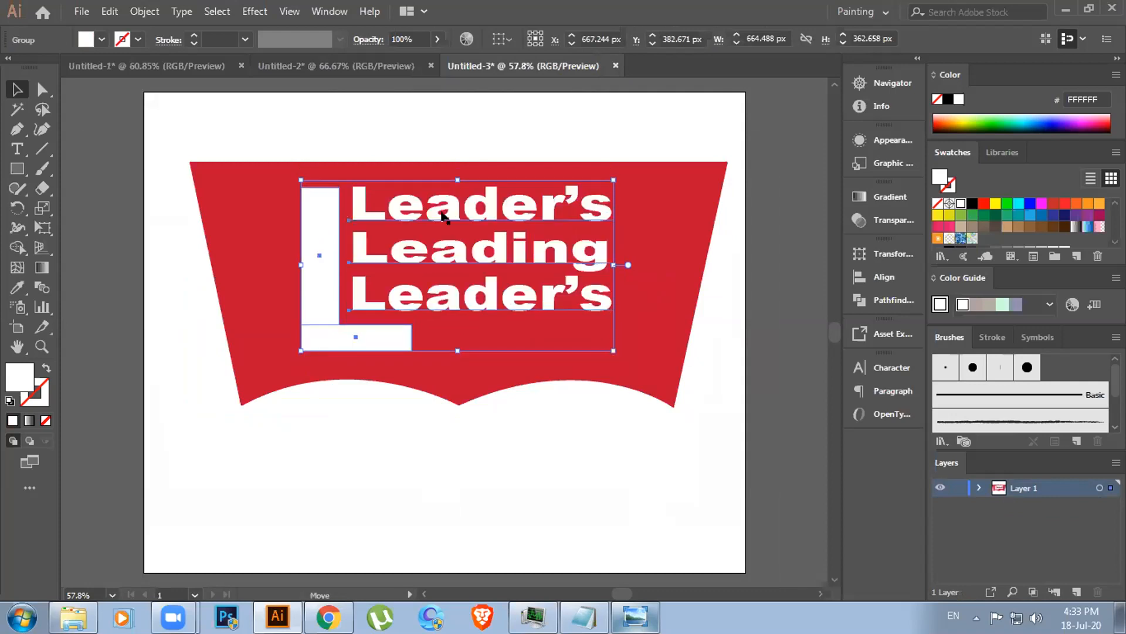
Try selecting the ® mark's pieces in the lettering document for grouping, then clear the selection
left_click(397, 66)
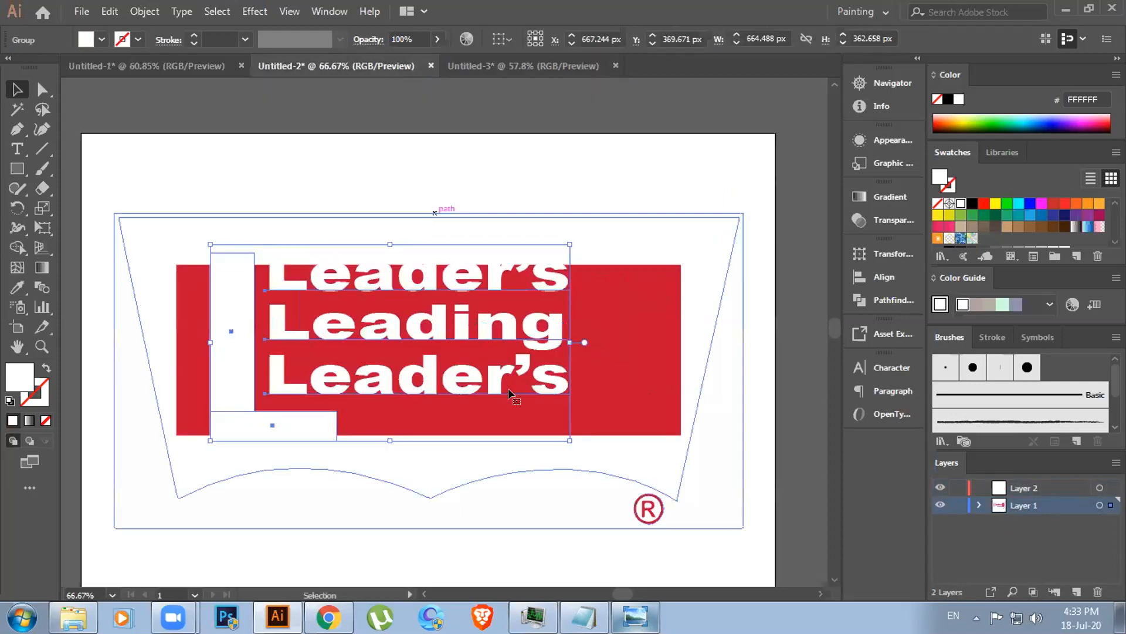
left_click(647, 509)
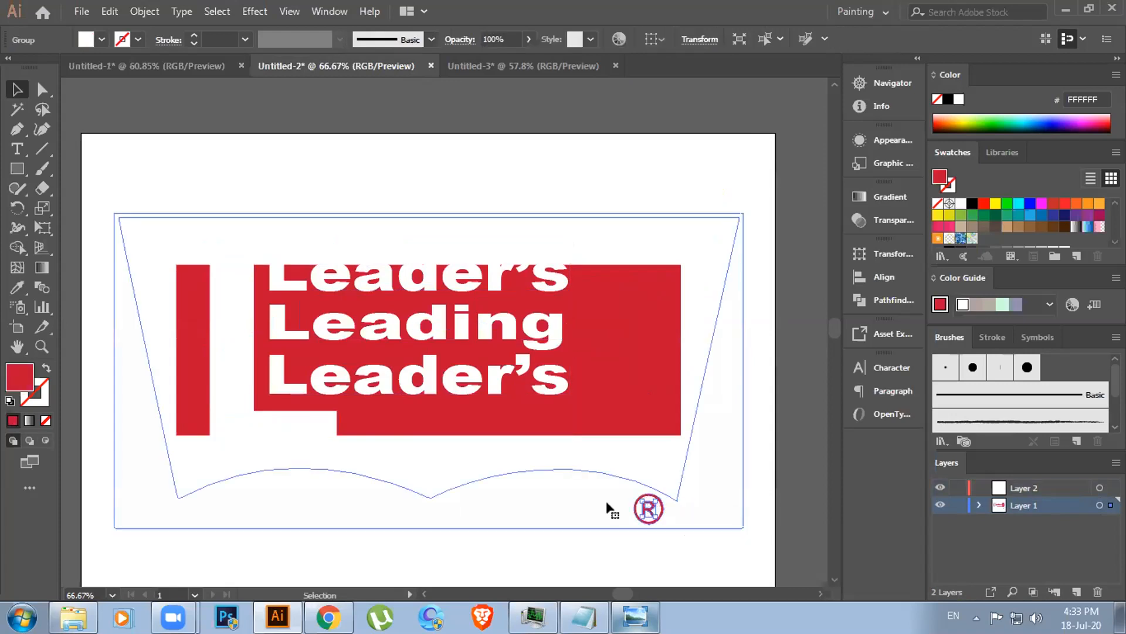
left_click_drag(663, 547, 628, 489)
right_click(647, 508)
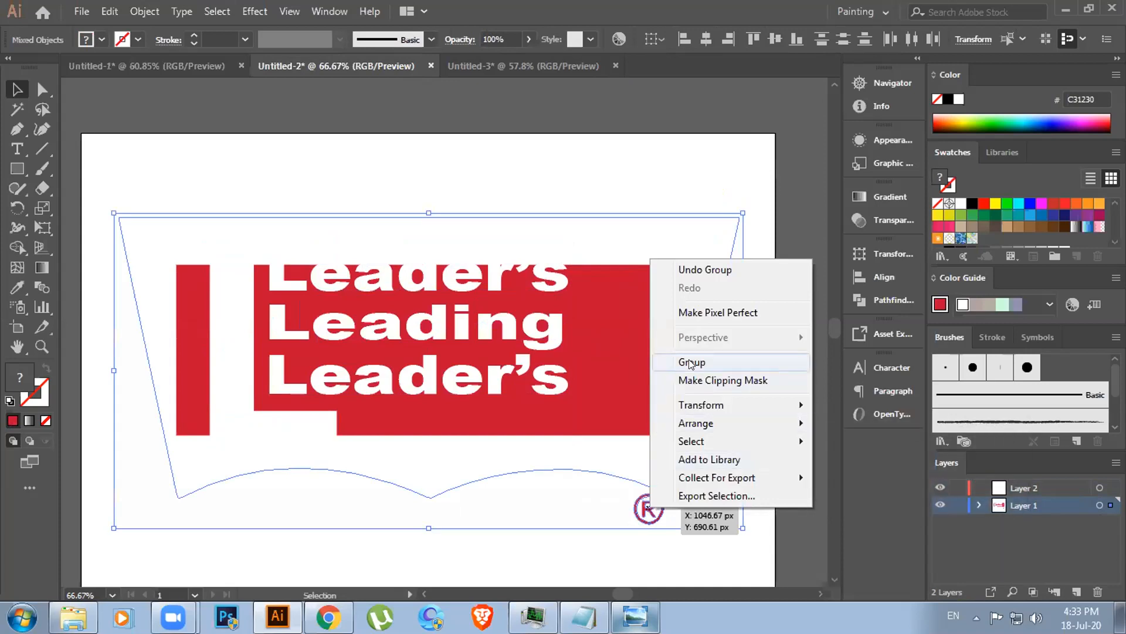
left_click(599, 548)
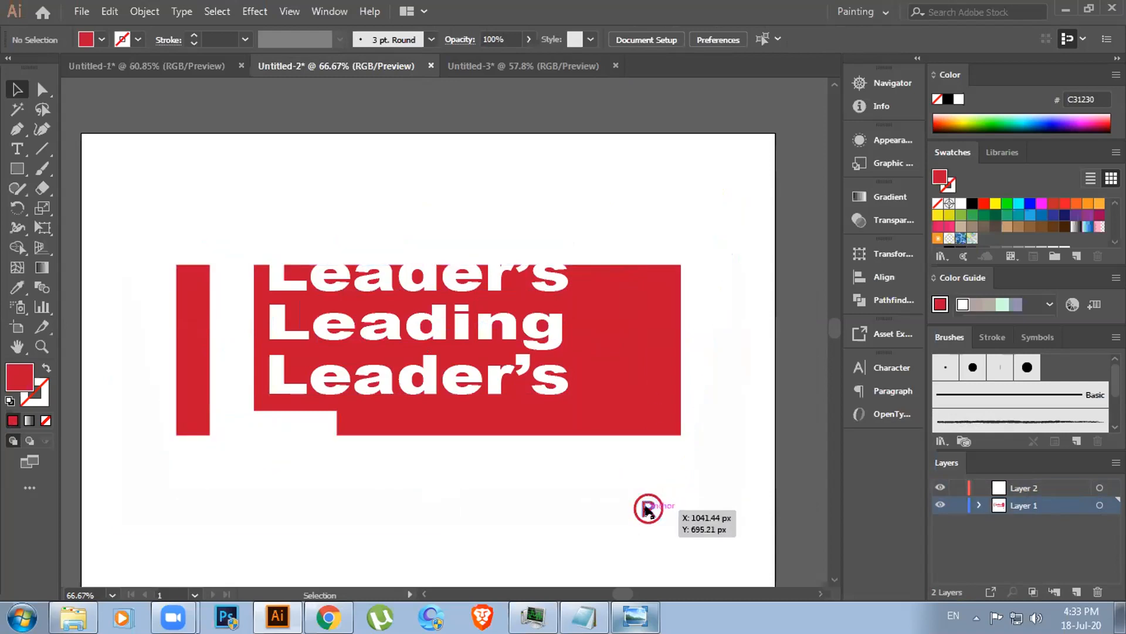
Try moving the ® mark from the lettering document over to the red badge document
left_click_drag(645, 508, 660, 424)
left_click(403, 61)
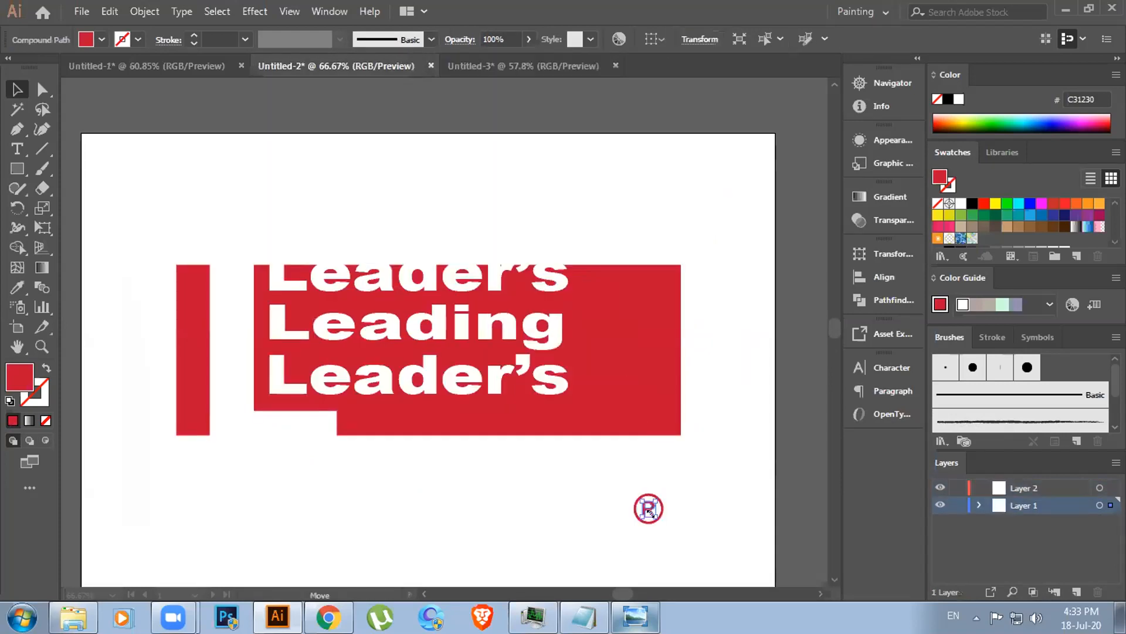
left_click(672, 516)
Select the ® mark's pieces together with the invisible traced outlines around the lettering and group them
left_click(660, 531)
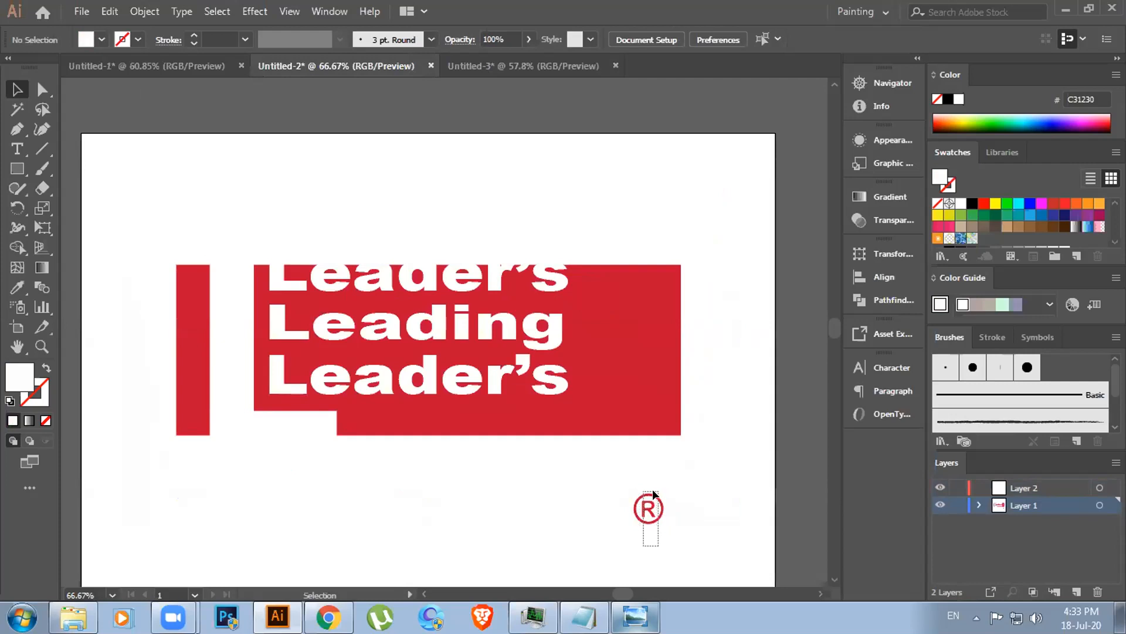
left_click(648, 506)
right_click(648, 508)
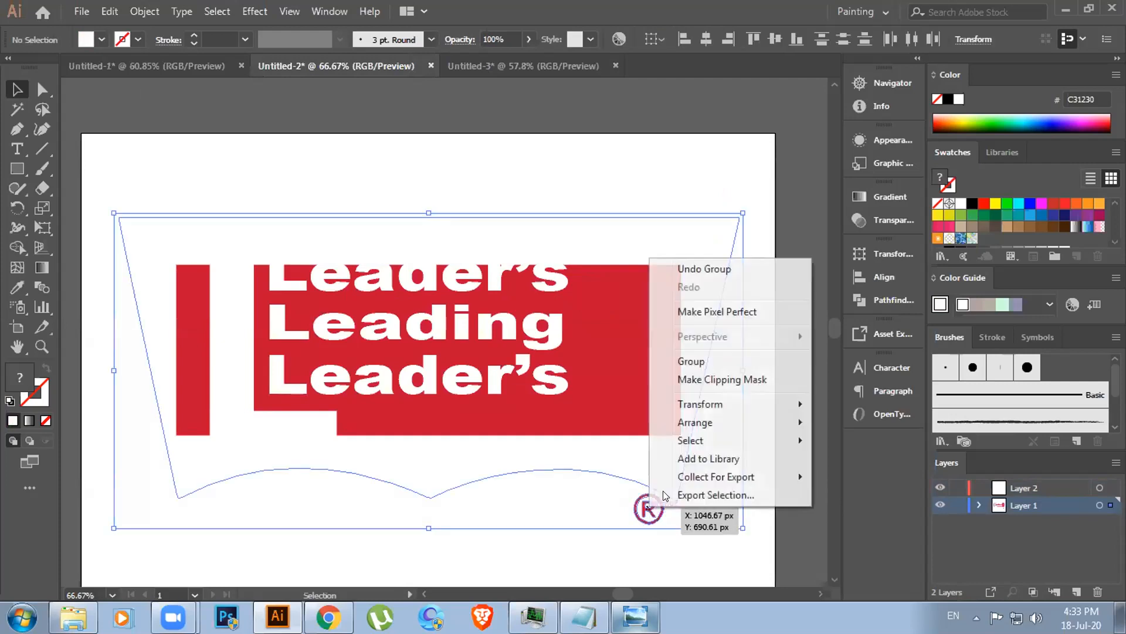
left_click(691, 361)
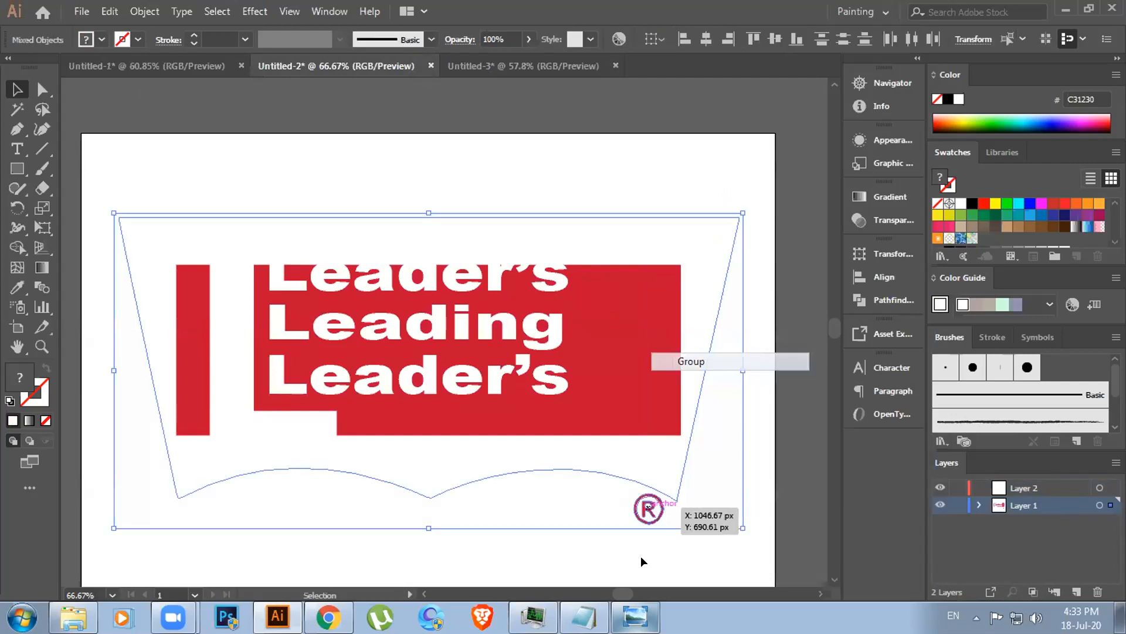
Ungroup the ® mark from the invisible traced outlines and move the outlines up, clear of the mark
left_click(563, 558)
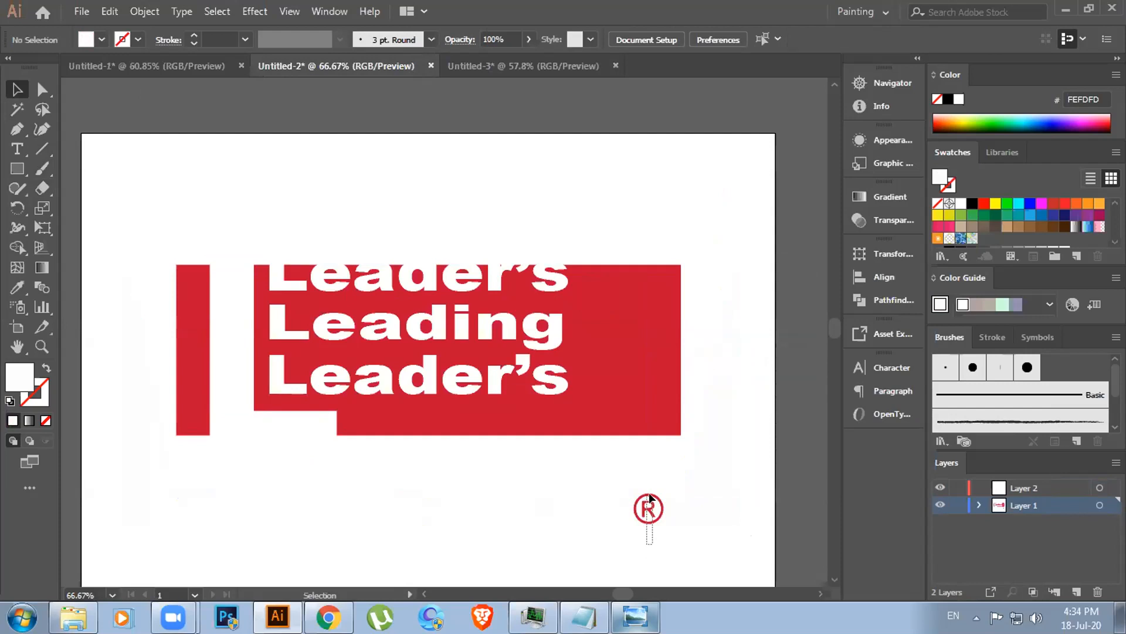
left_click_drag(649, 497, 649, 496)
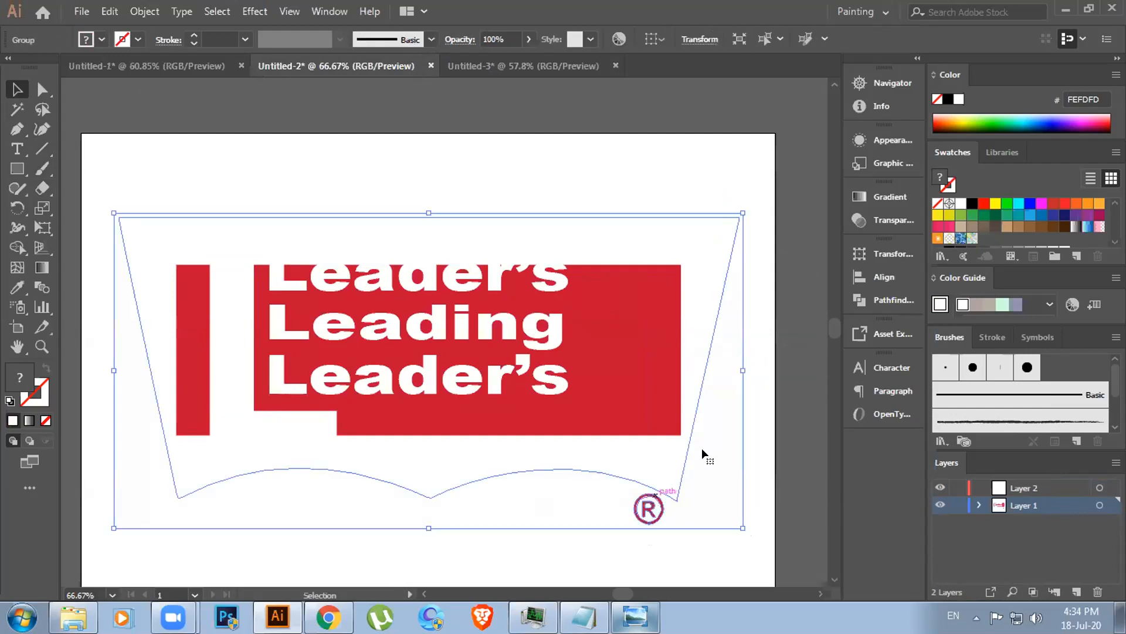
left_click(570, 553)
left_click_drag(527, 297, 702, 350)
left_click_drag(730, 554, 710, 500)
left_click_drag(602, 398, 605, 431)
left_click_drag(728, 444, 727, 406)
mouse_move(728, 406)
left_mouse_down()
mouse_move(733, 448)
mouse_move(732, 418)
left_mouse_up()
right_click(545, 335)
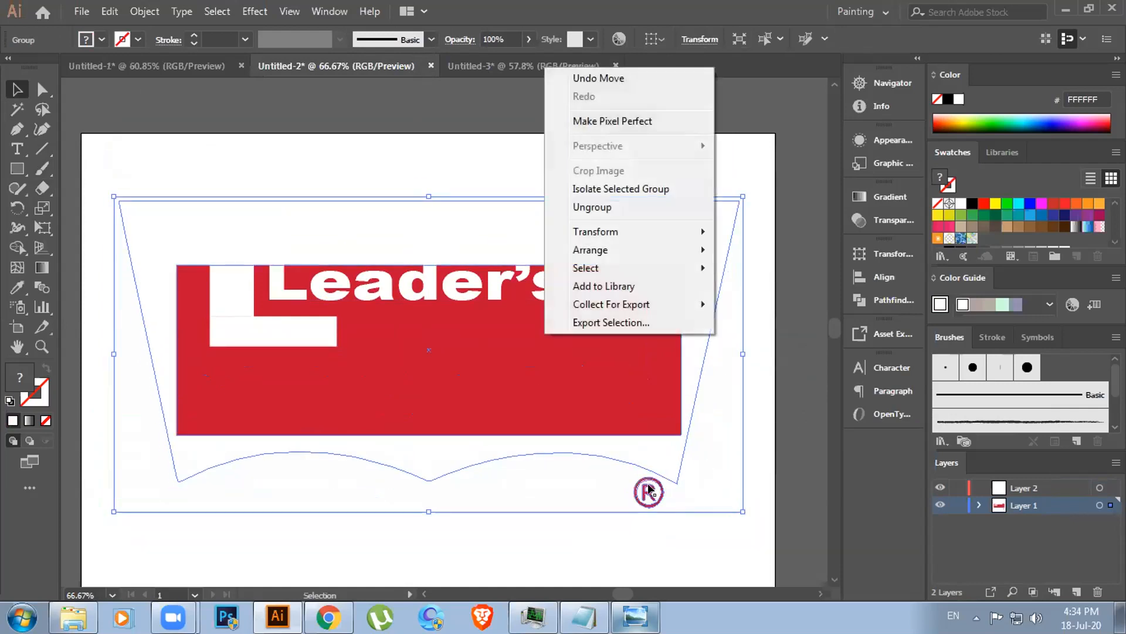
left_click(582, 534)
left_click(712, 435)
left_click_drag(715, 429, 714, 350)
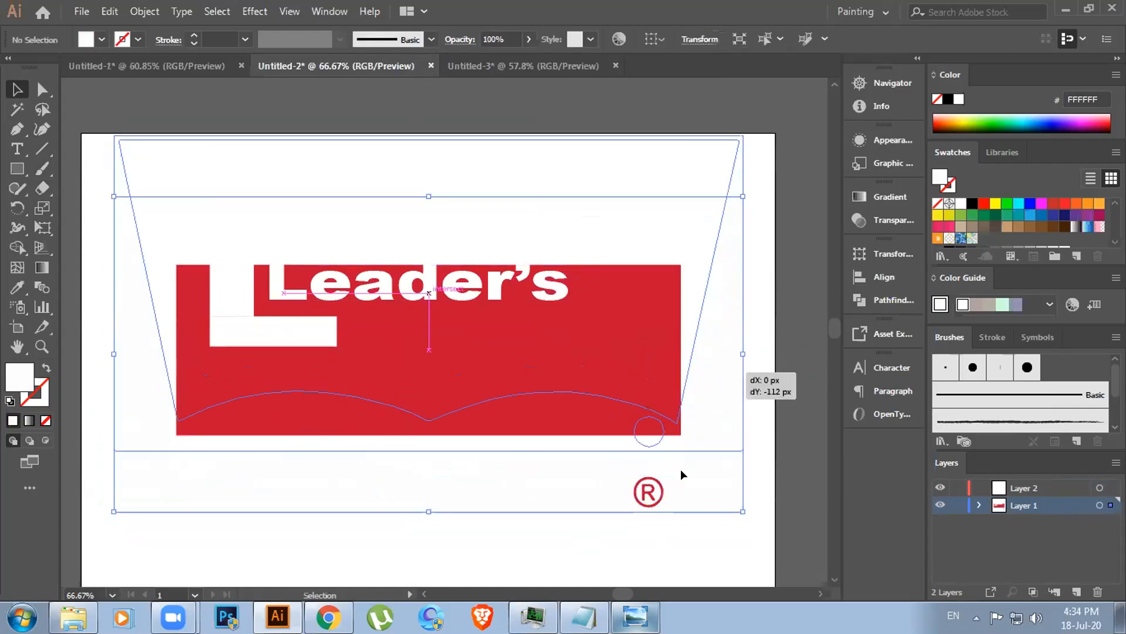
Group the ® mark's circle and letter R and bring the group into the red badge document
left_click(661, 496)
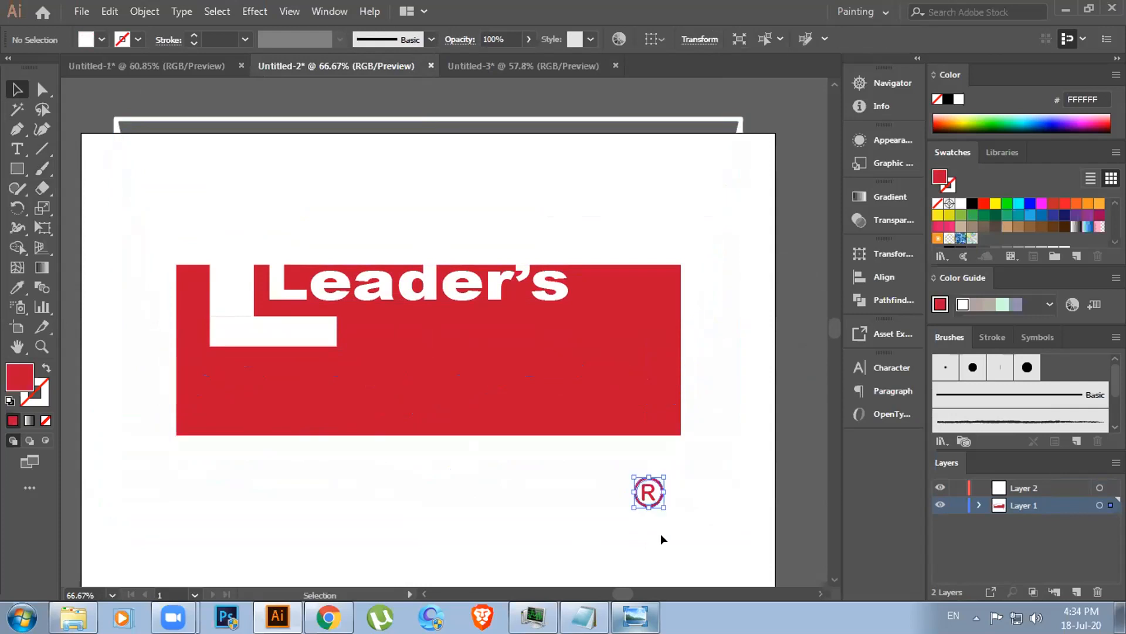
left_click(649, 495)
right_click(649, 496)
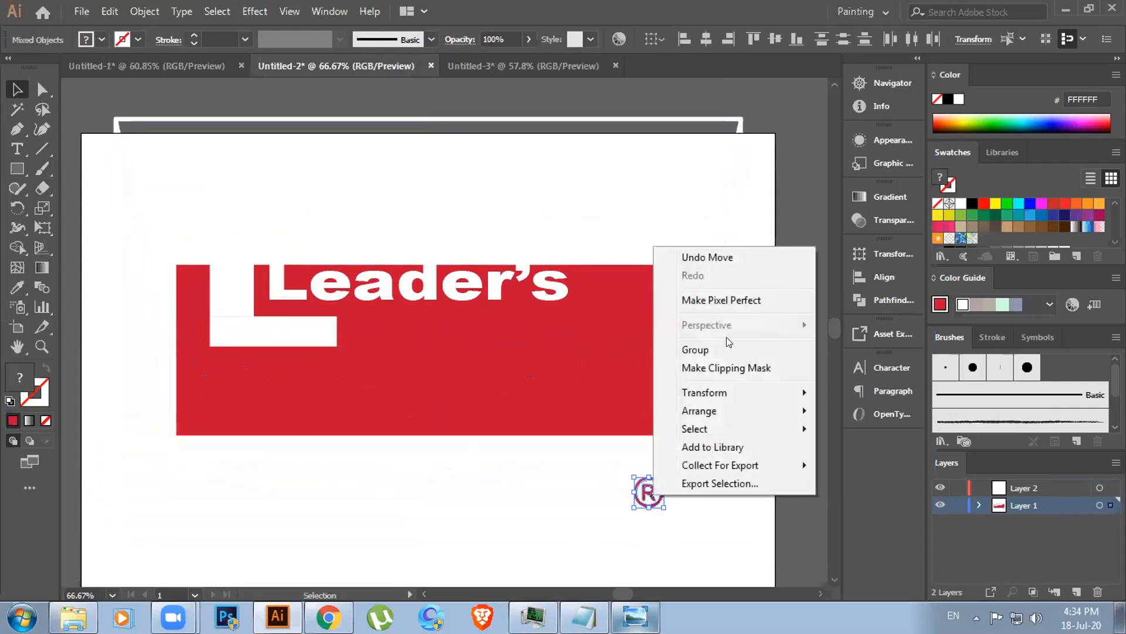
left_click(719, 349)
left_click_drag(641, 481, 646, 439)
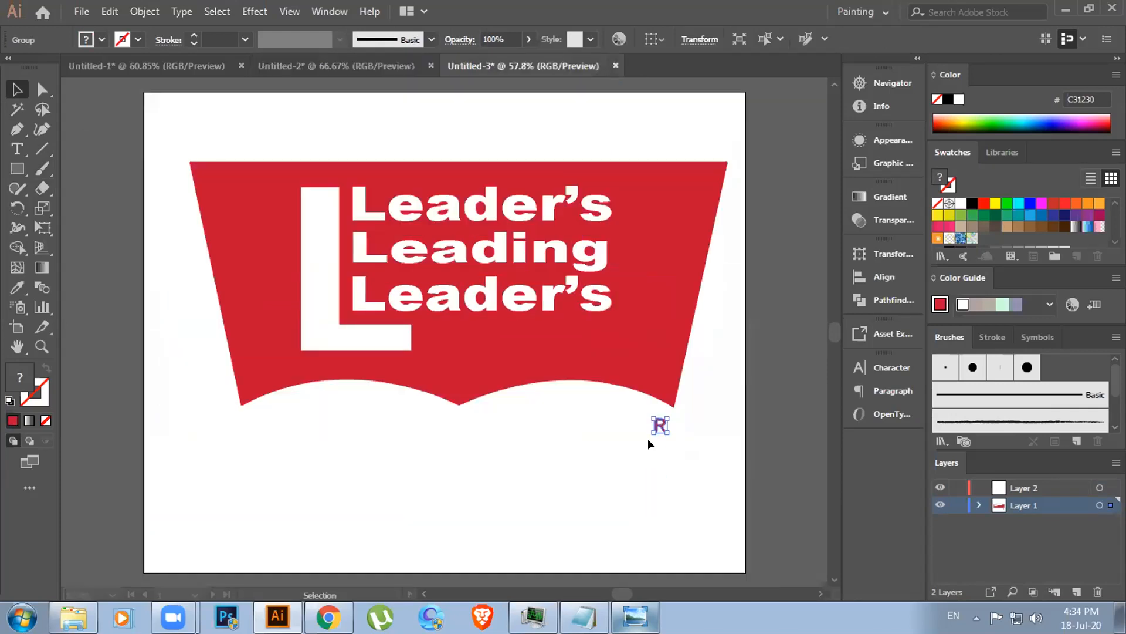
Delete the stray letter R below the badge and place the complete ® mark under the badge's lower right corner
left_click(659, 427)
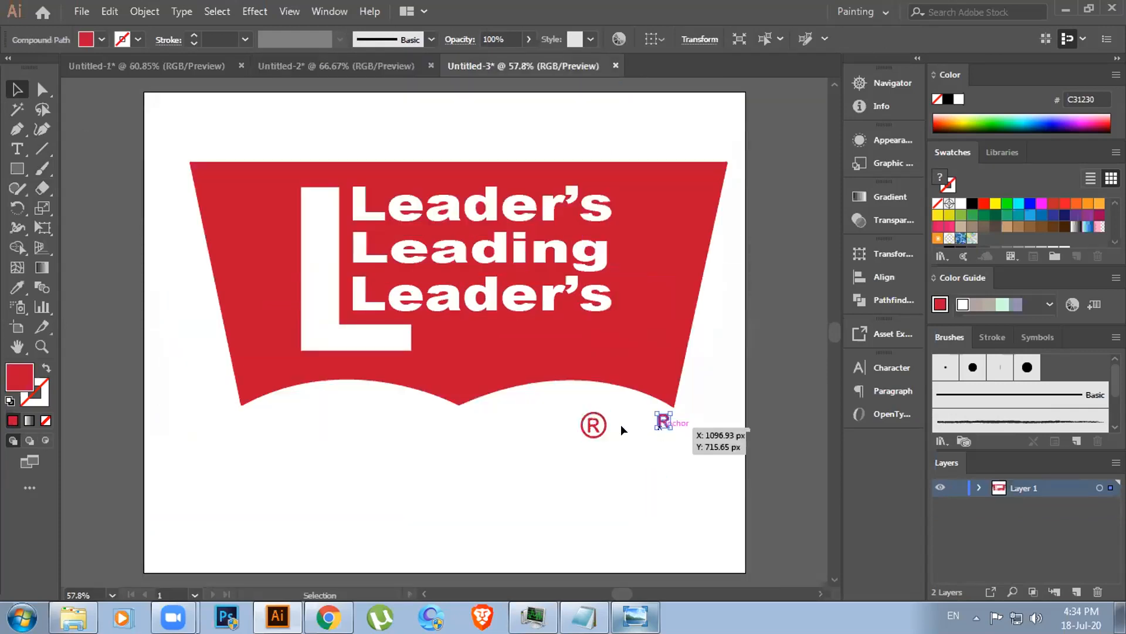
key("Delete")
left_click_drag(599, 425, 663, 424)
left_click(375, 61)
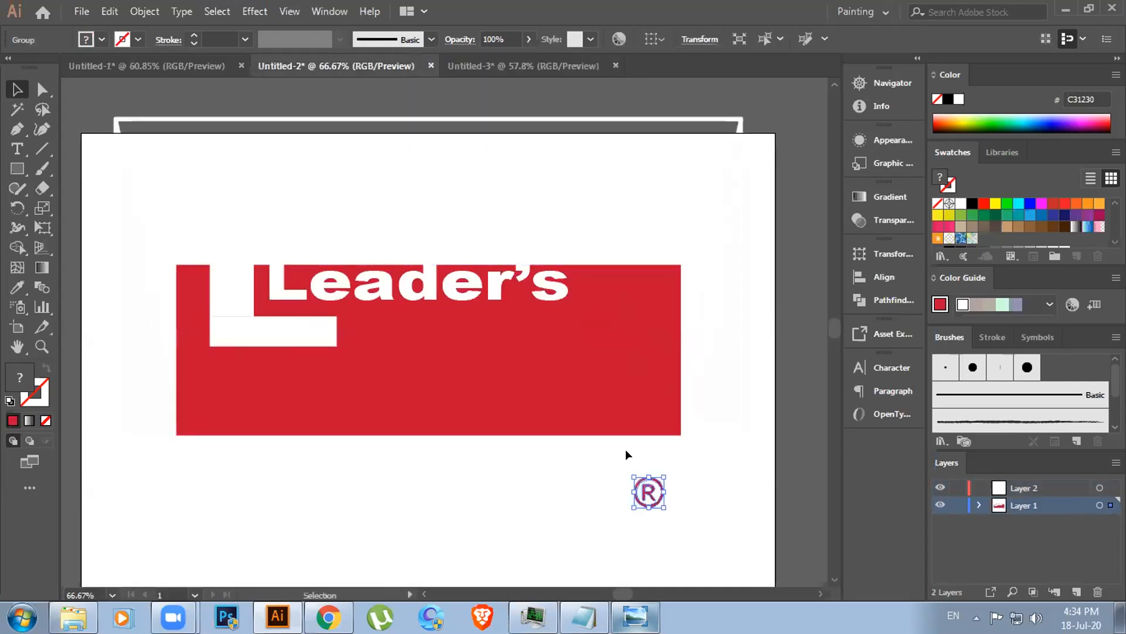
left_click(522, 66)
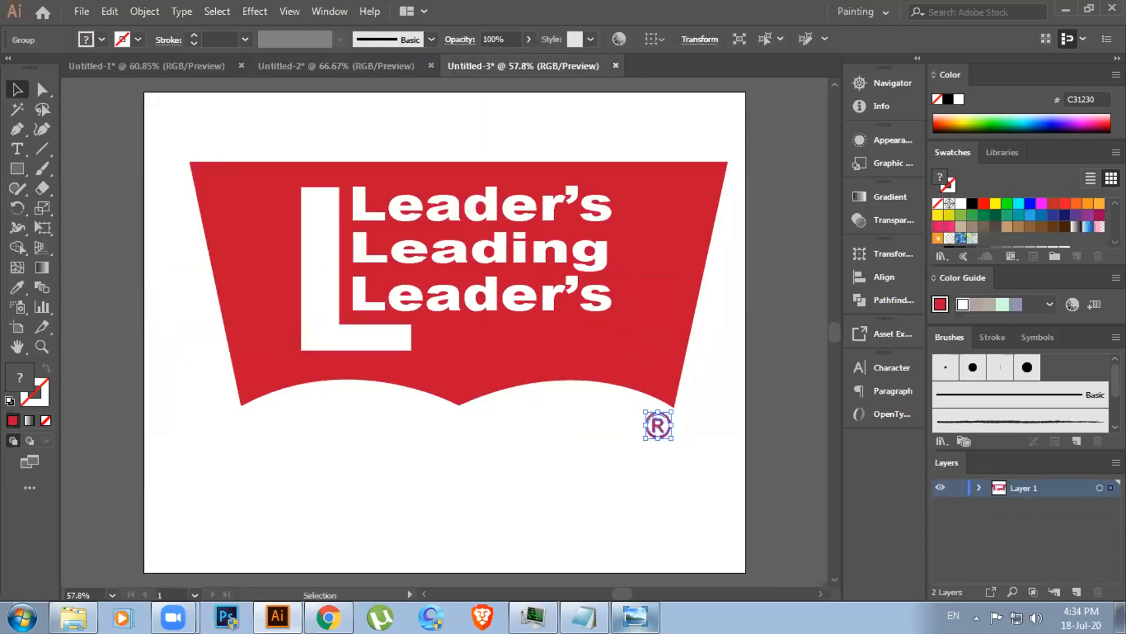
Compare with the original Levi's logo image and shift the ® mark slightly left and up to match its placement
key("alt+Tab")
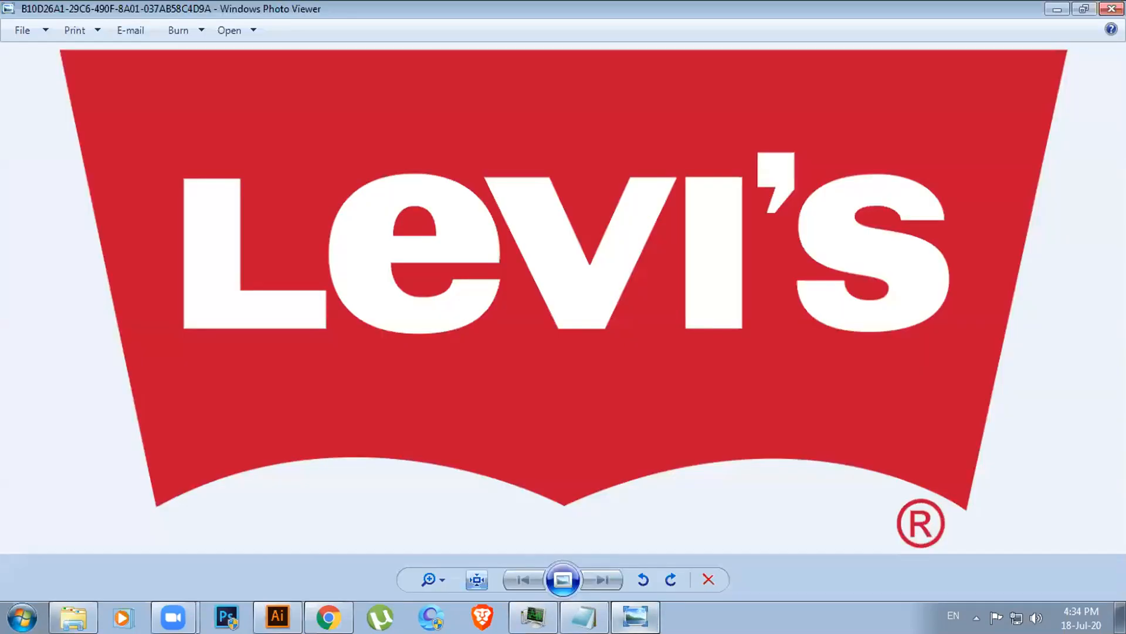
key("alt+Tab")
key("alt+Tab")
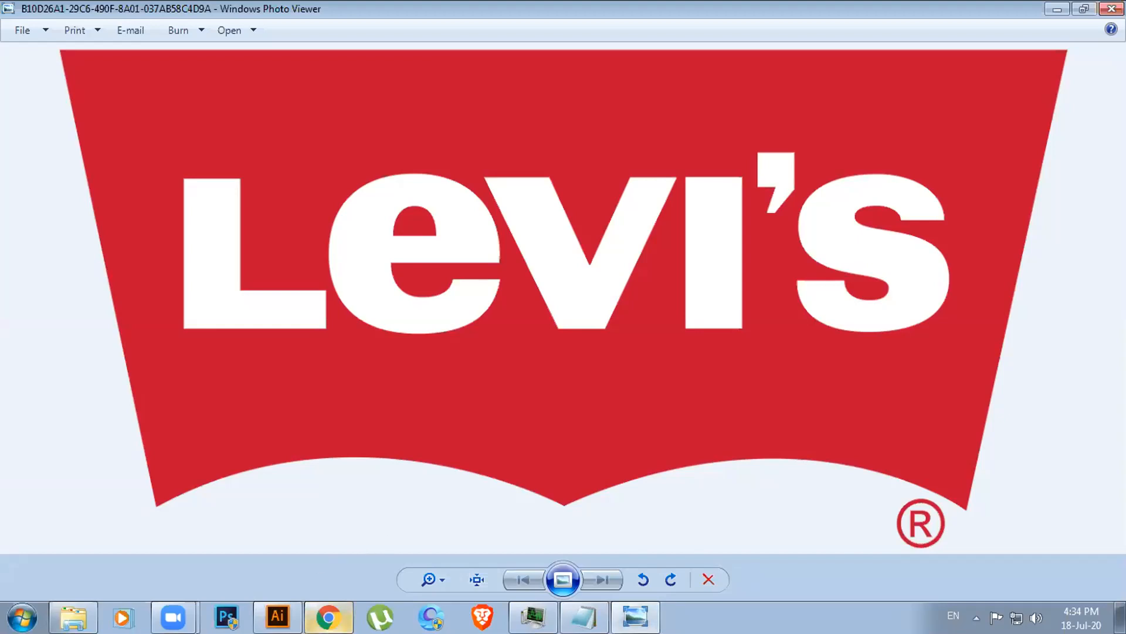
key("alt+Tab")
left_click_drag(653, 431, 649, 429)
key("Up")
key("Up")
key("Up")
key("Up")
key("Up")
key("Up")
key("Up")
key("Up")
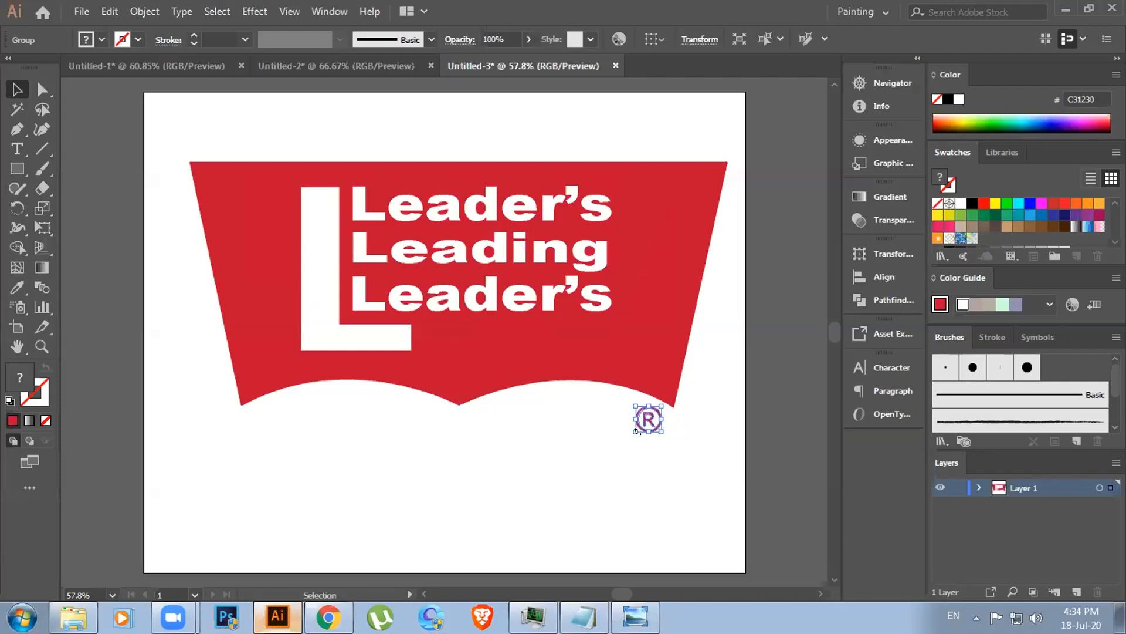
left_click(439, 112)
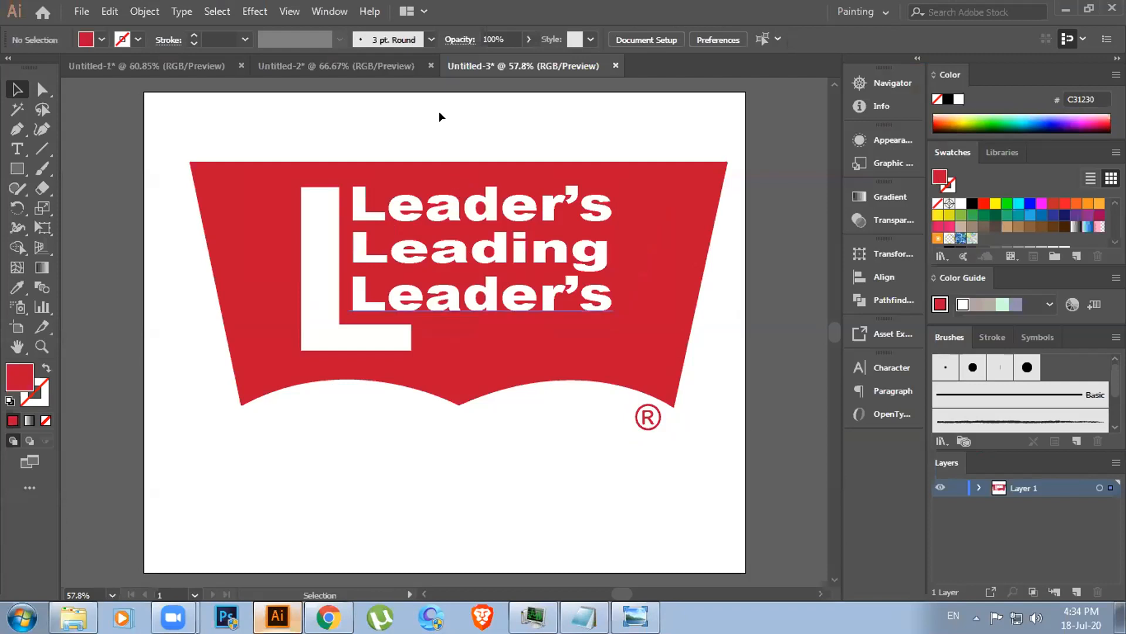
scroll(586, 382, "up", 1)
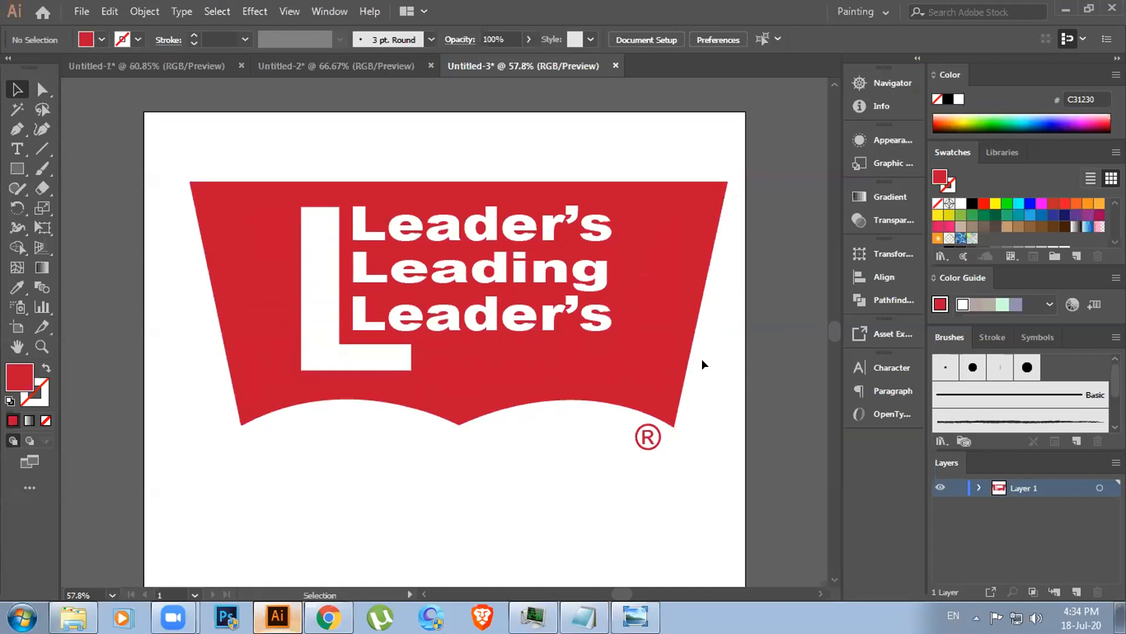
scroll(693, 392, "up", 1)
scroll(693, 390, "down", 1)
left_click_drag(16, 231, 93, 245)
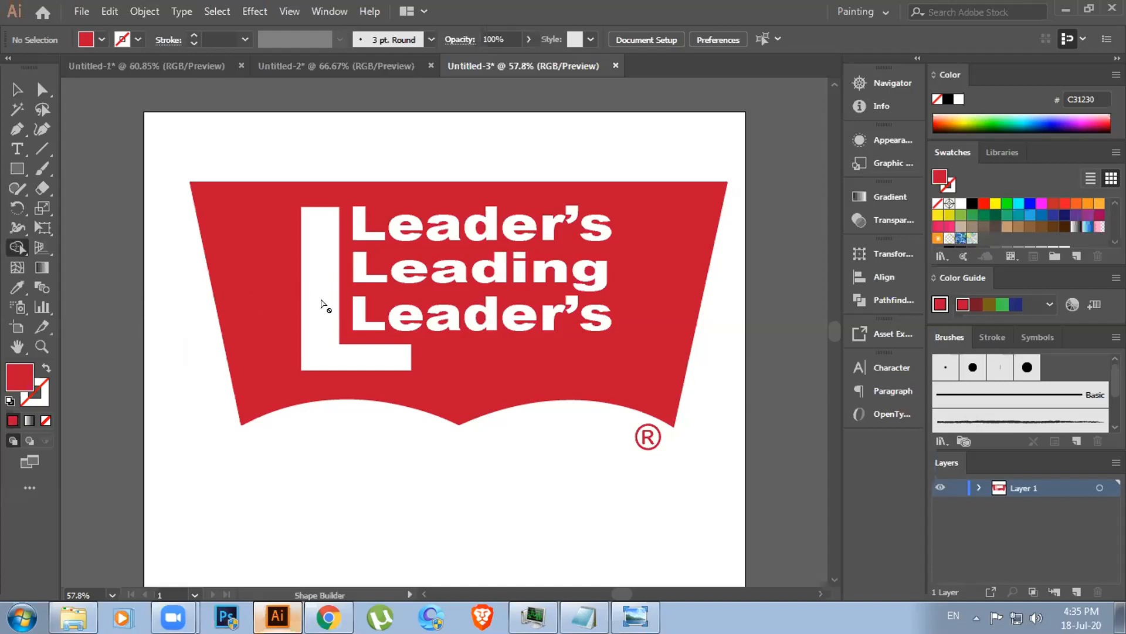
left_click(17, 89)
left_click(282, 324)
mouse_move(284, 321)
left_mouse_down()
mouse_move(294, 326)
mouse_move(279, 320)
left_mouse_up()
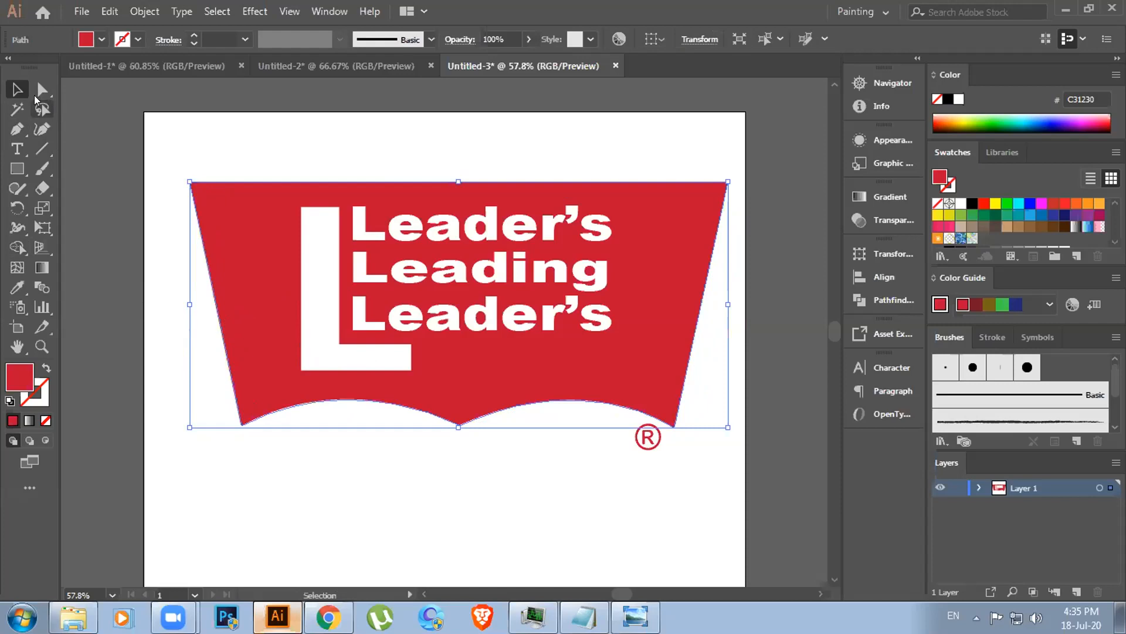
Ungroup the white L's two bars from the three lettering lines on the badge
left_click(320, 318)
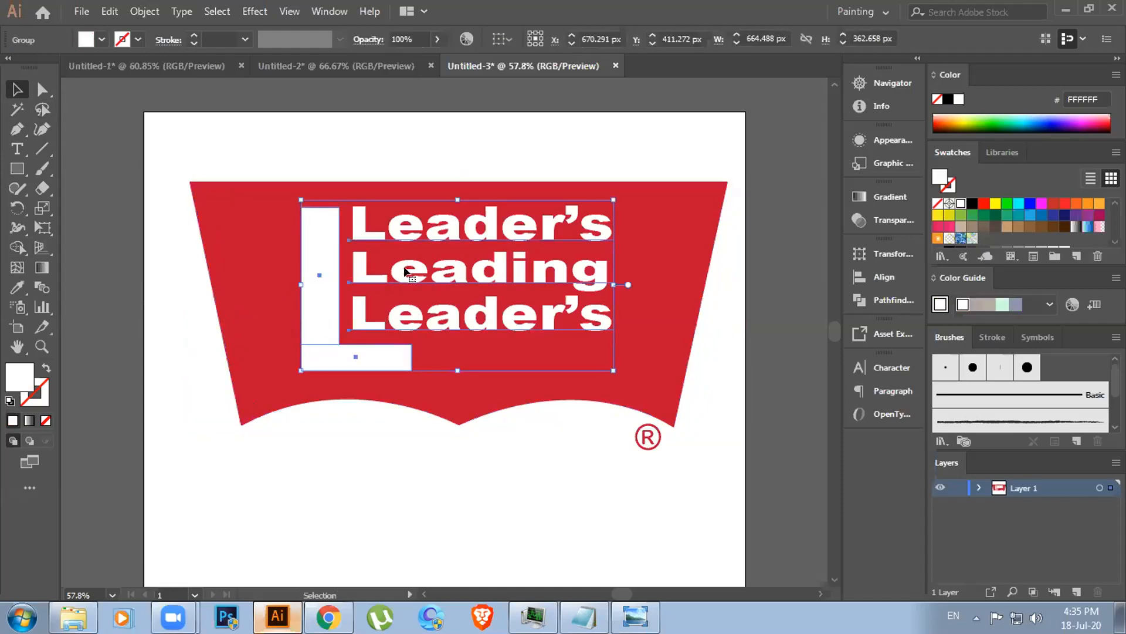
right_click(434, 274)
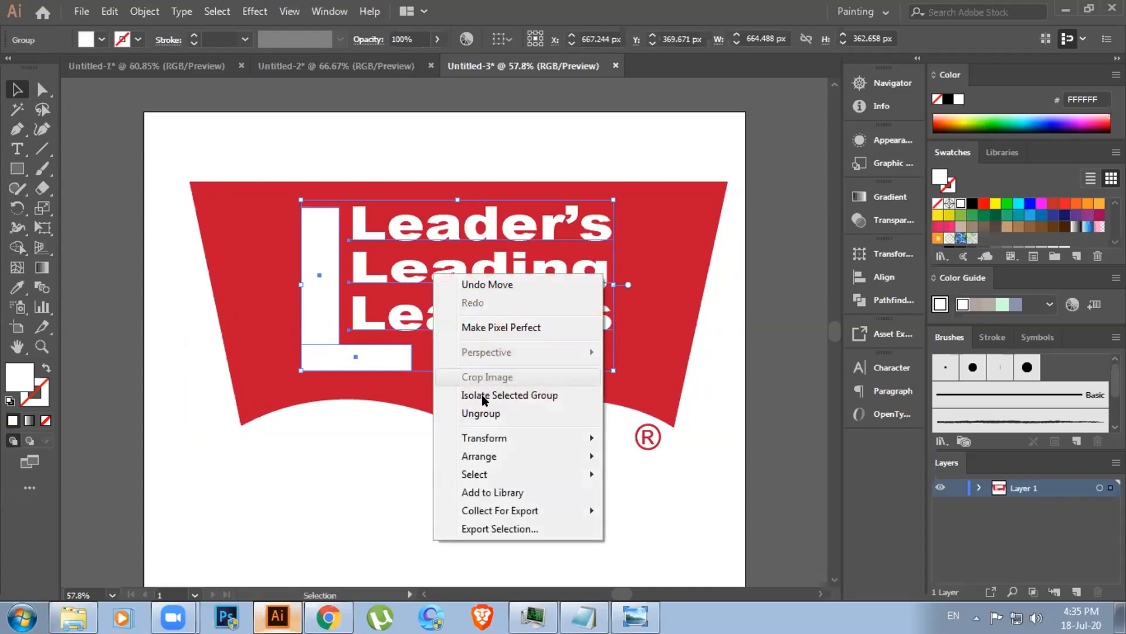
left_click(492, 413)
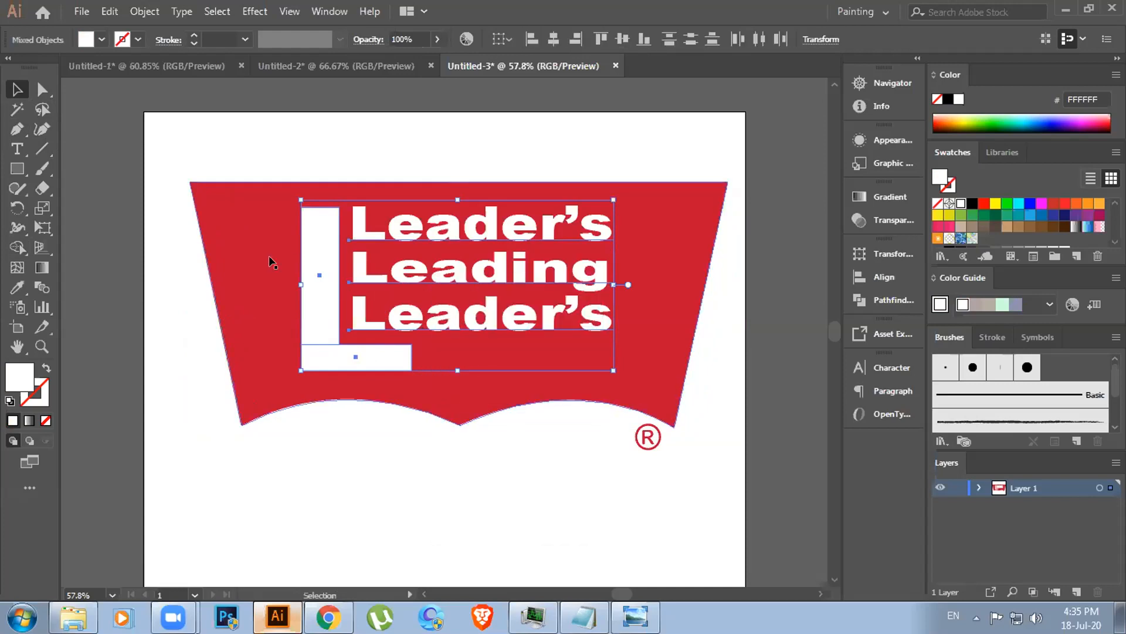
left_click(293, 262)
Merge the white L's vertical and horizontal bars into a single shape with the Shape Builder tool
left_click(332, 271)
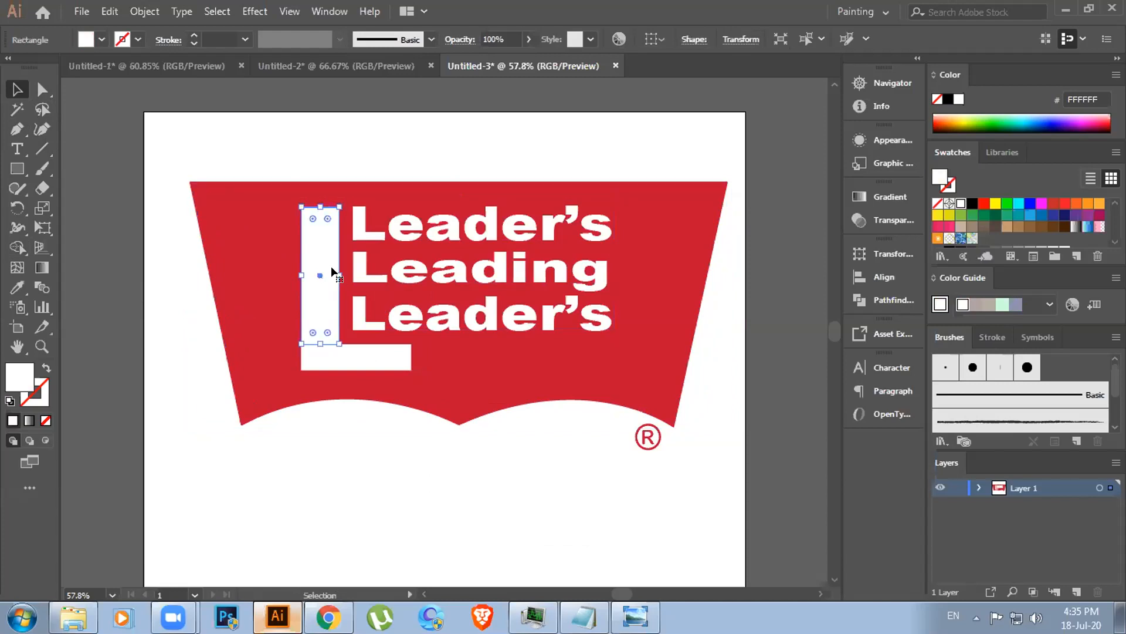
left_click(356, 357, "shift")
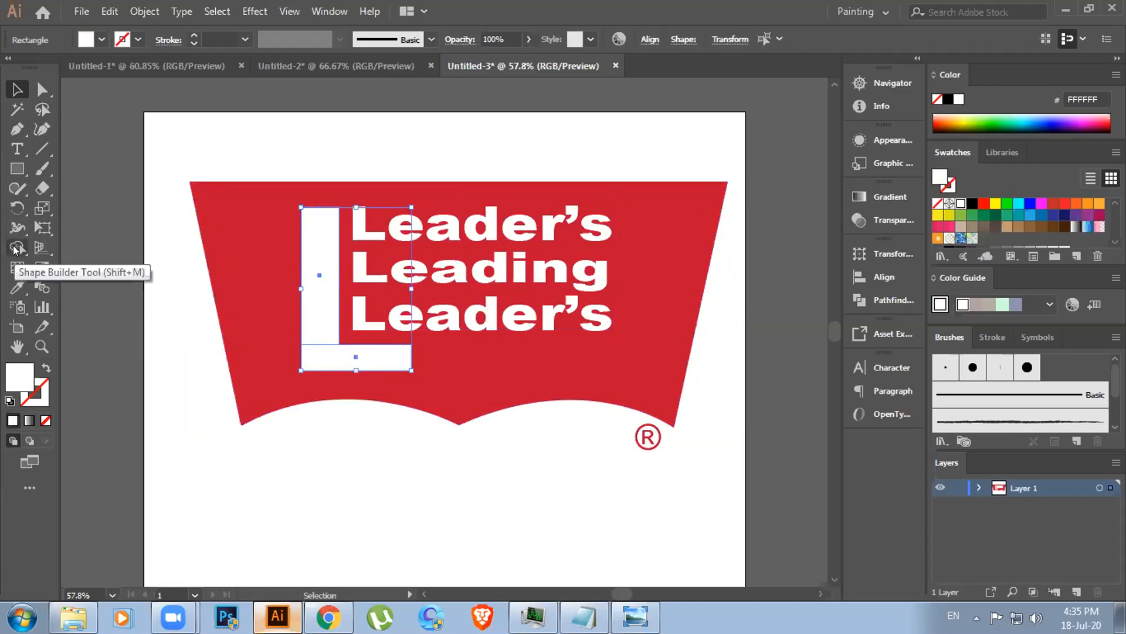
left_click(15, 248)
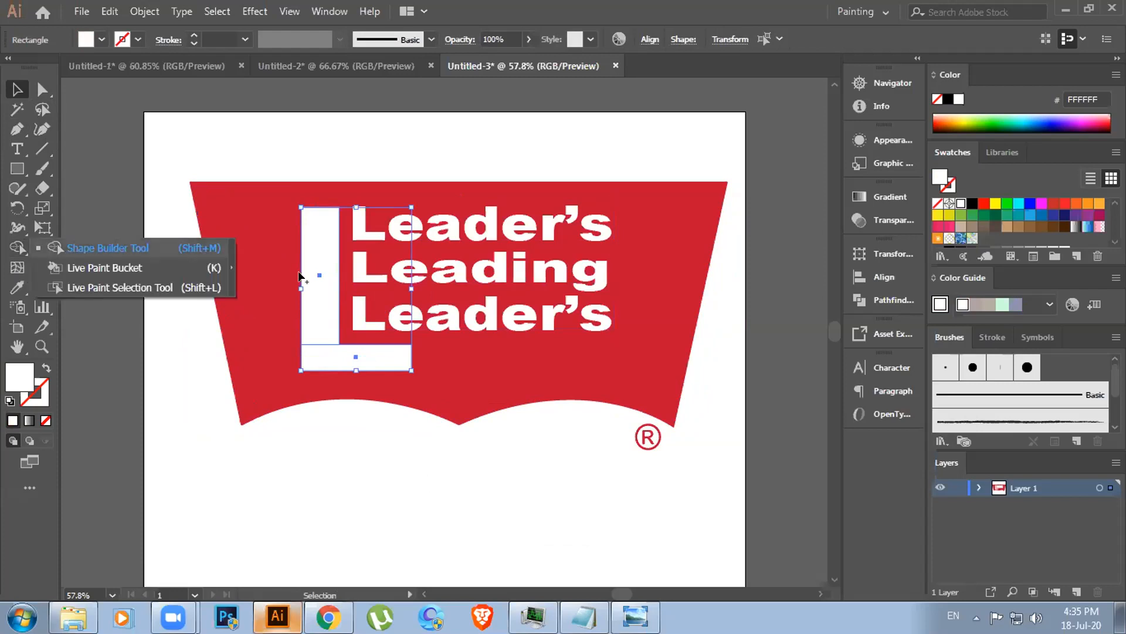
key("shift+m")
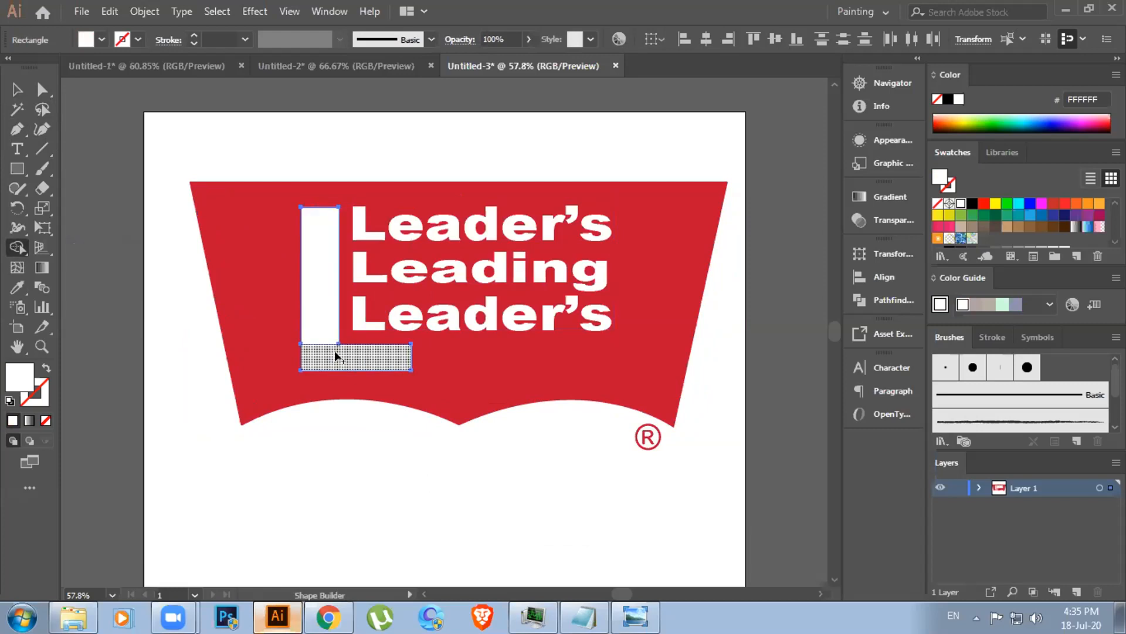
left_click_drag(315, 315, 331, 364)
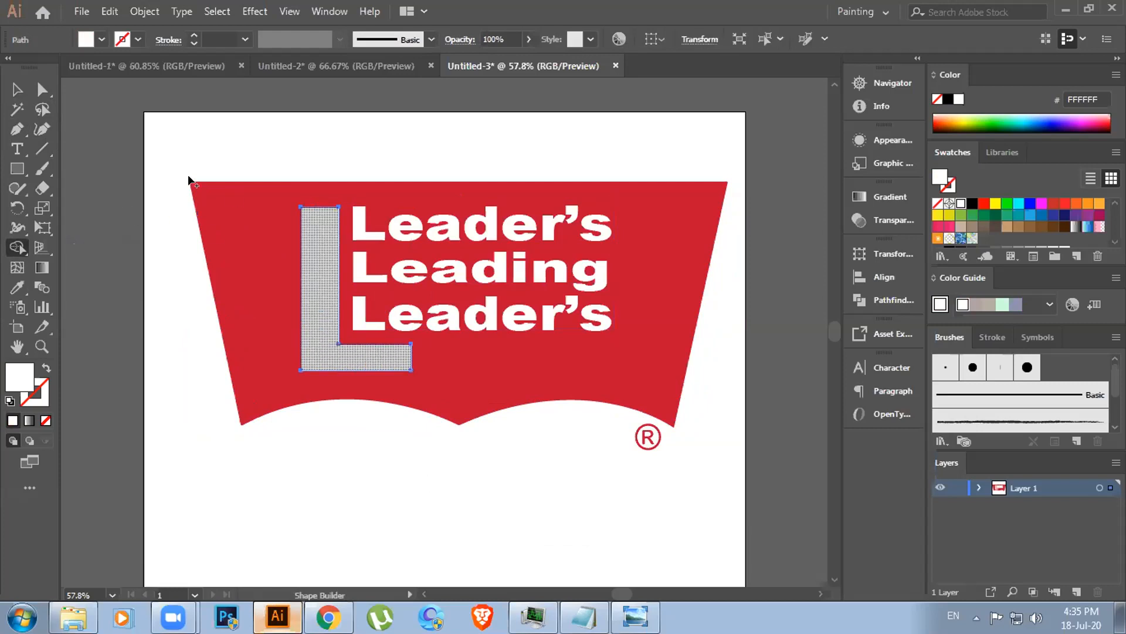
key("v")
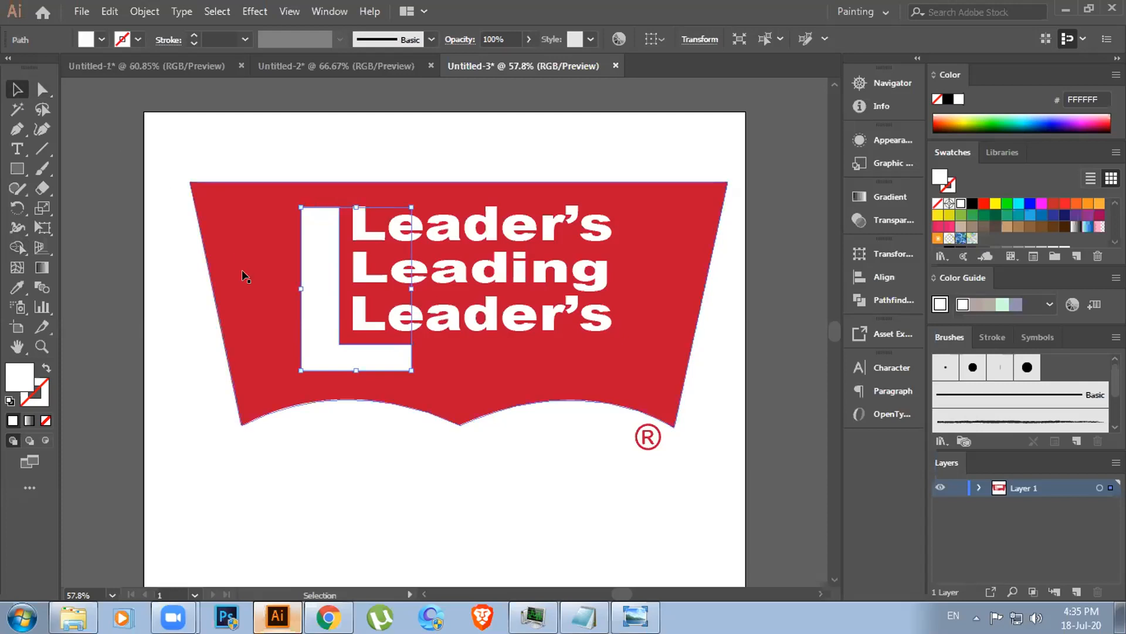
left_click(215, 139)
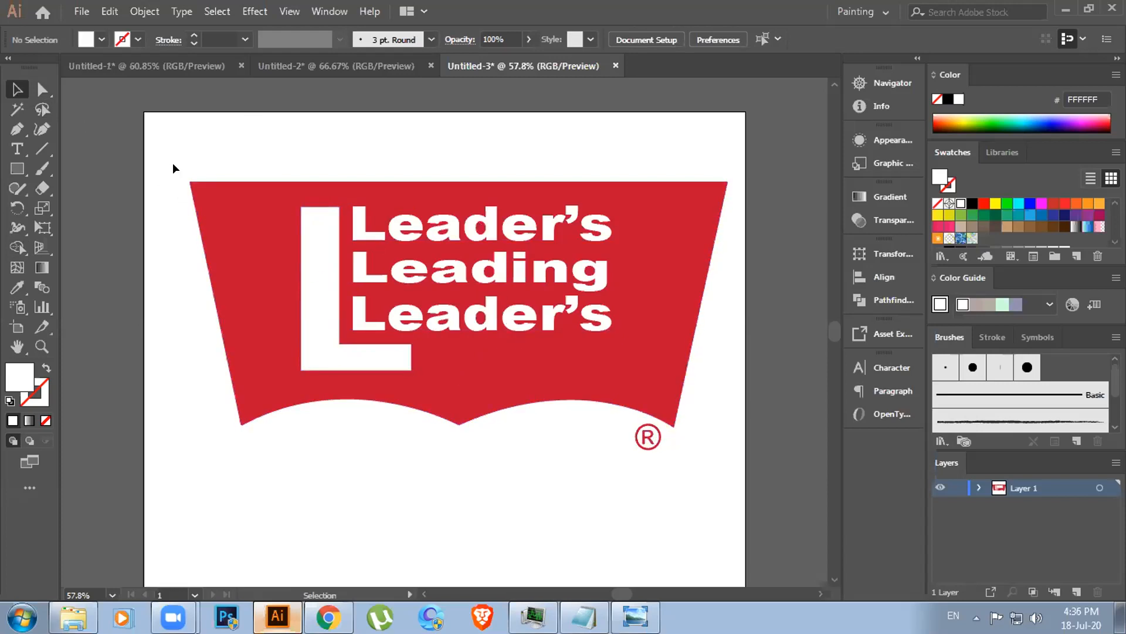
Group the red badge, white L, lettering lines and ® mark into one logo
left_click_drag(170, 159, 733, 462)
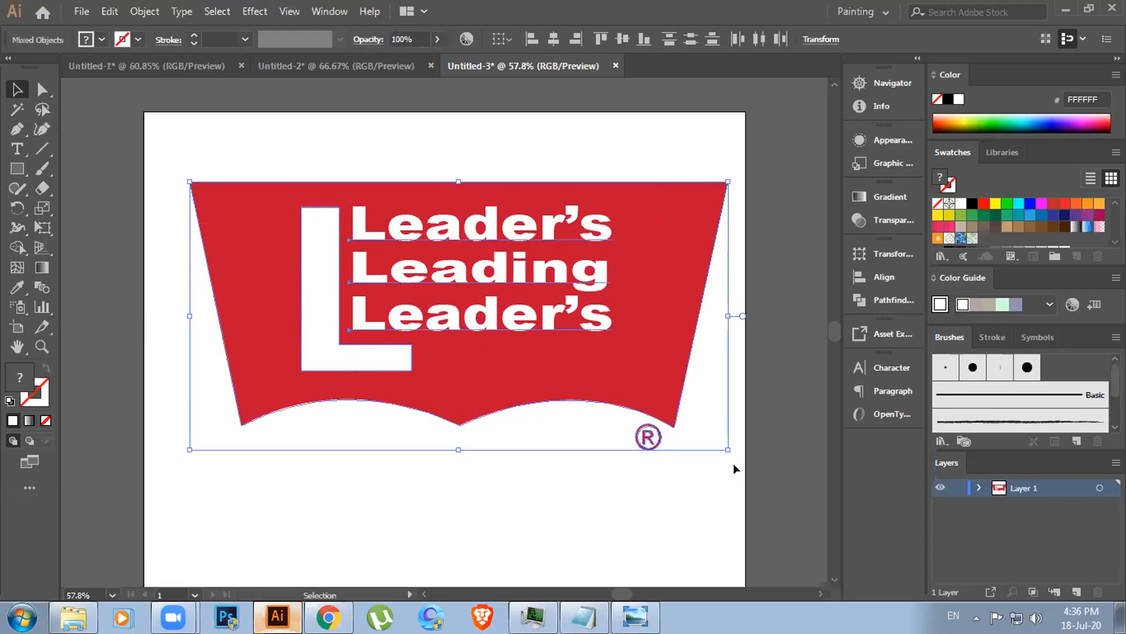
right_click(395, 281)
left_click(480, 339)
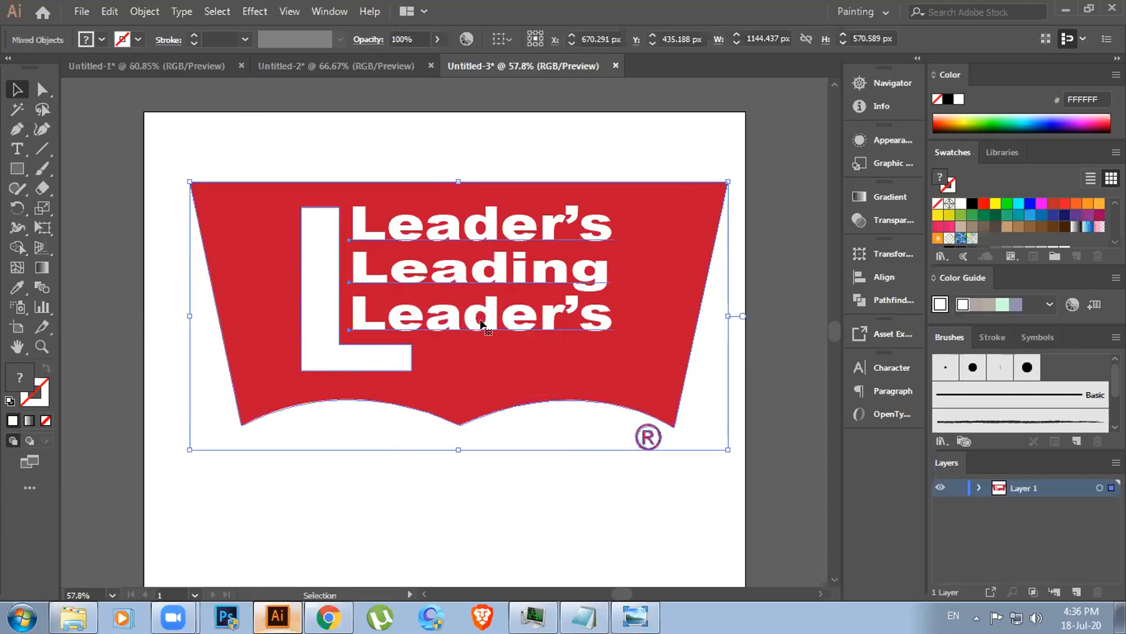
key("ctrl+g")
Review the export file formats and the Use Artboards option for a JPEG, and close the dialog without exporting
key("alt+f")
mouse_move(294, 305)
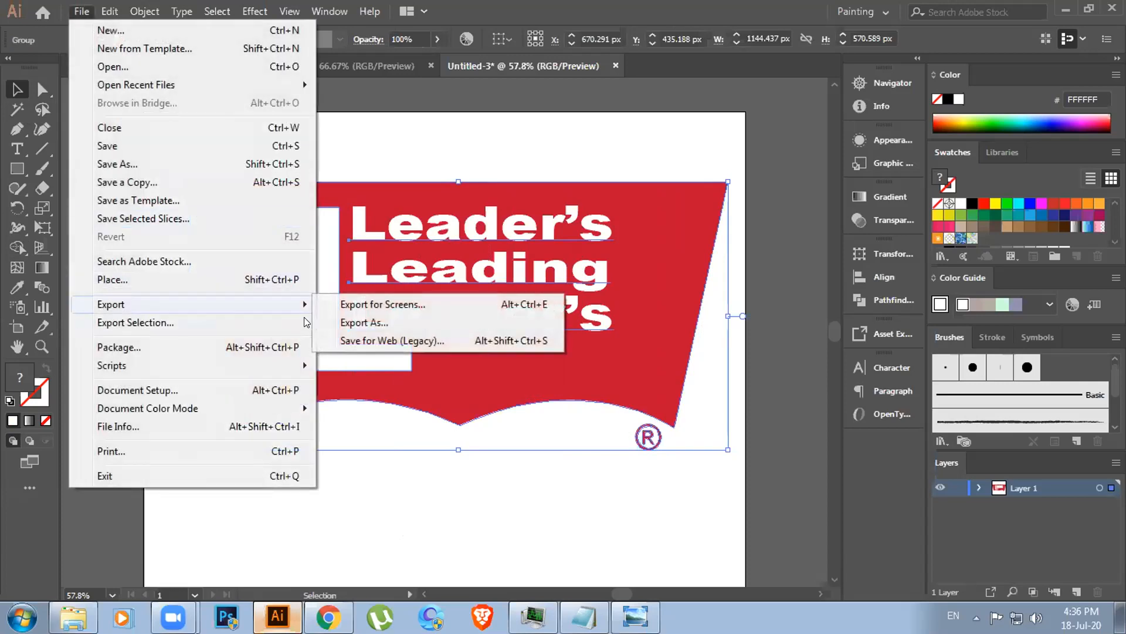
left_click(385, 323)
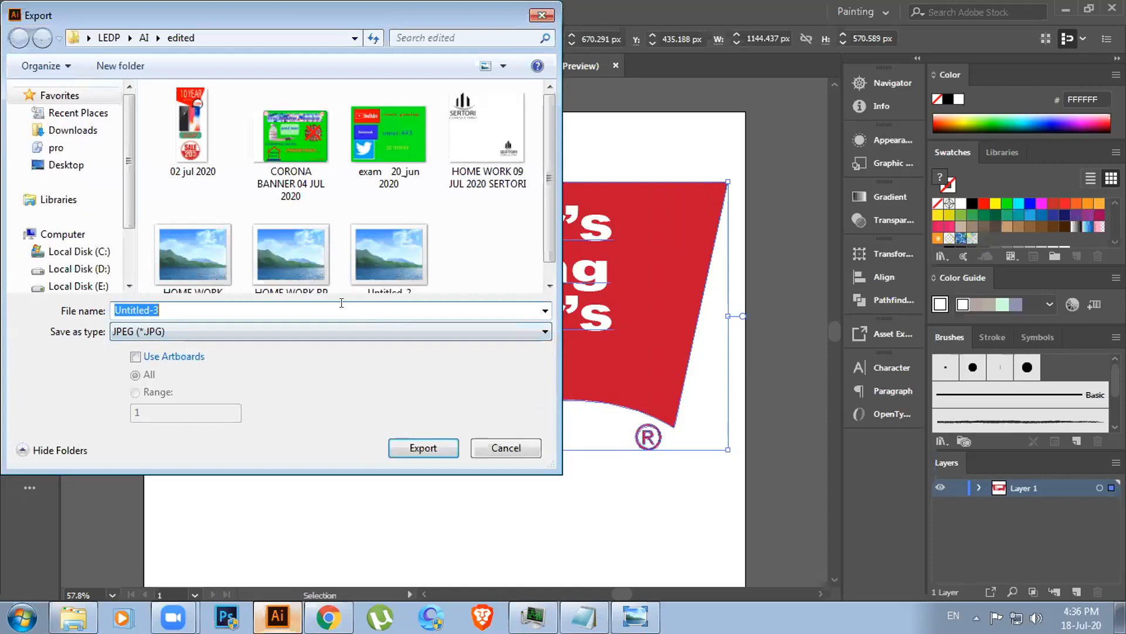
left_click(198, 335)
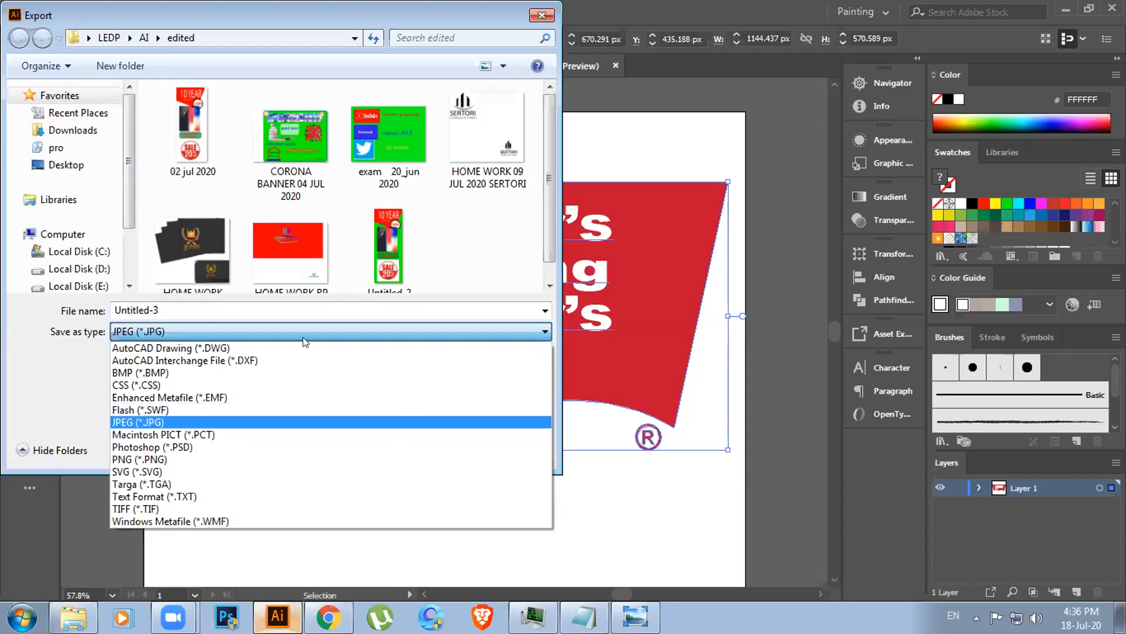
left_click(256, 329)
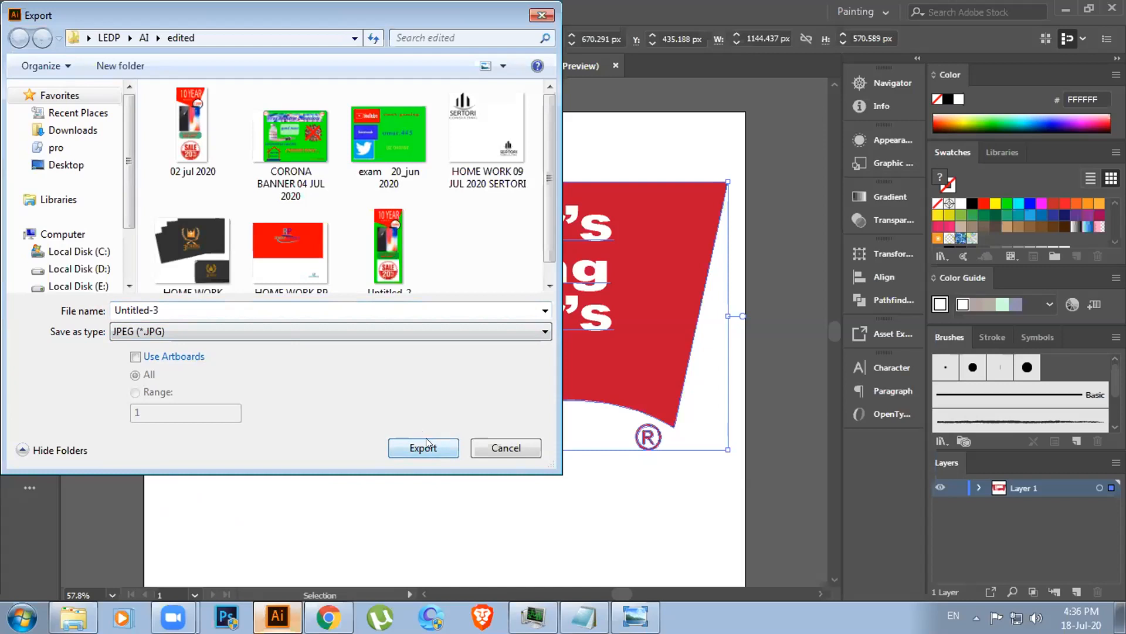
left_click(137, 356)
left_click(544, 16)
left_click(770, 265)
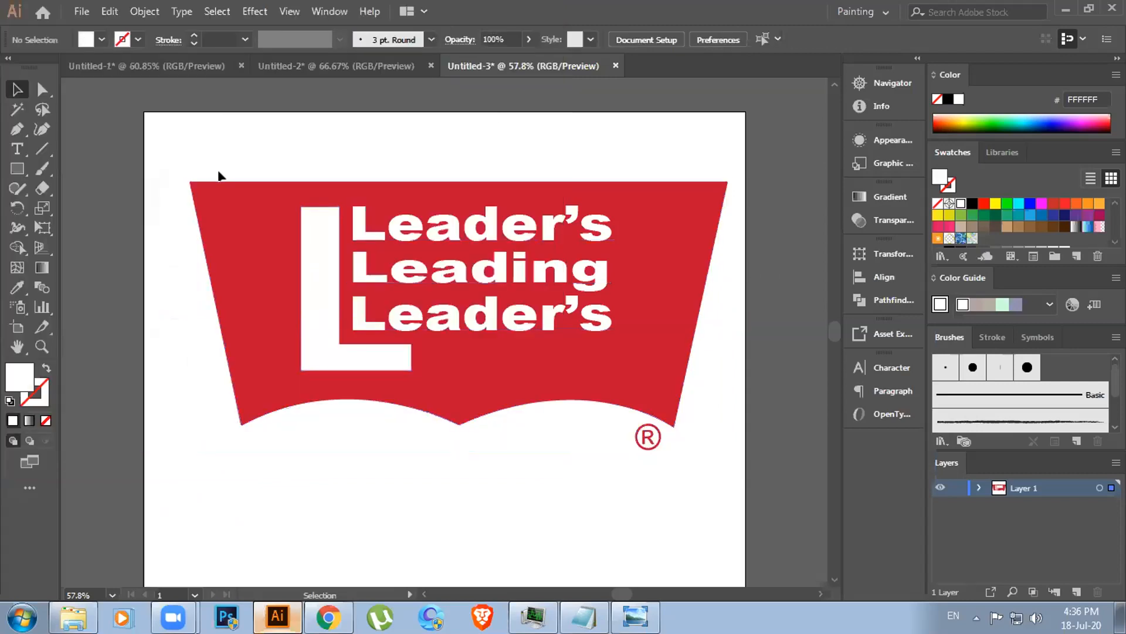
left_click(684, 257)
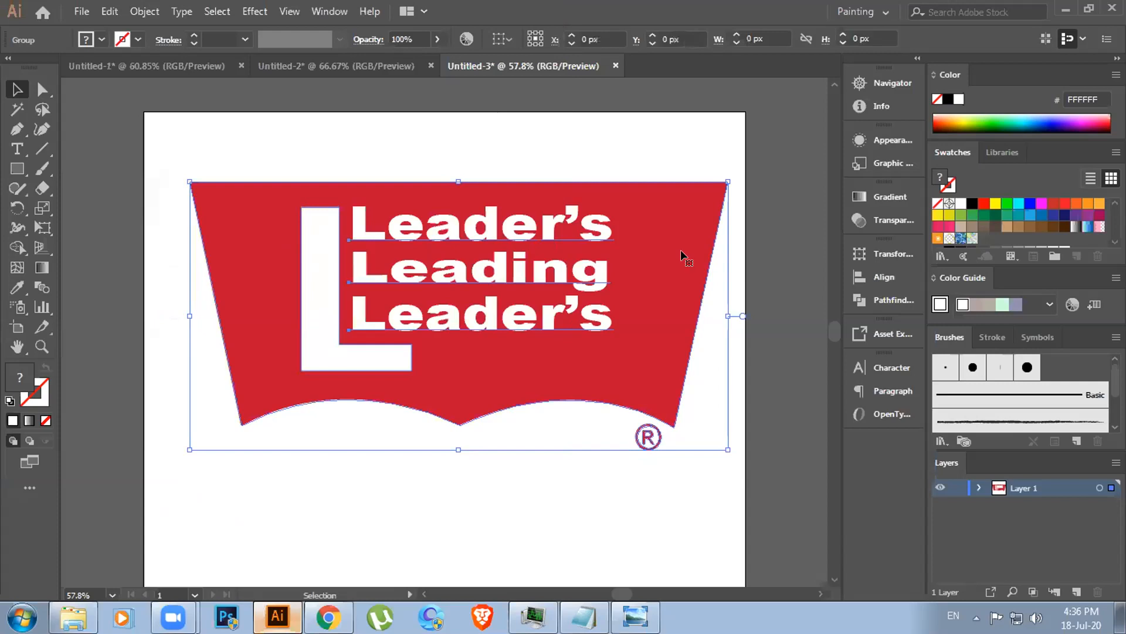
Nudge the grouped logo slightly left and down on the artboard
left_click_drag(680, 248, 671, 248)
key("Left")
key("Left")
key("Left")
key("Left")
key("Left")
key("Left")
key("Left")
key("Left")
key("Left")
key("Left")
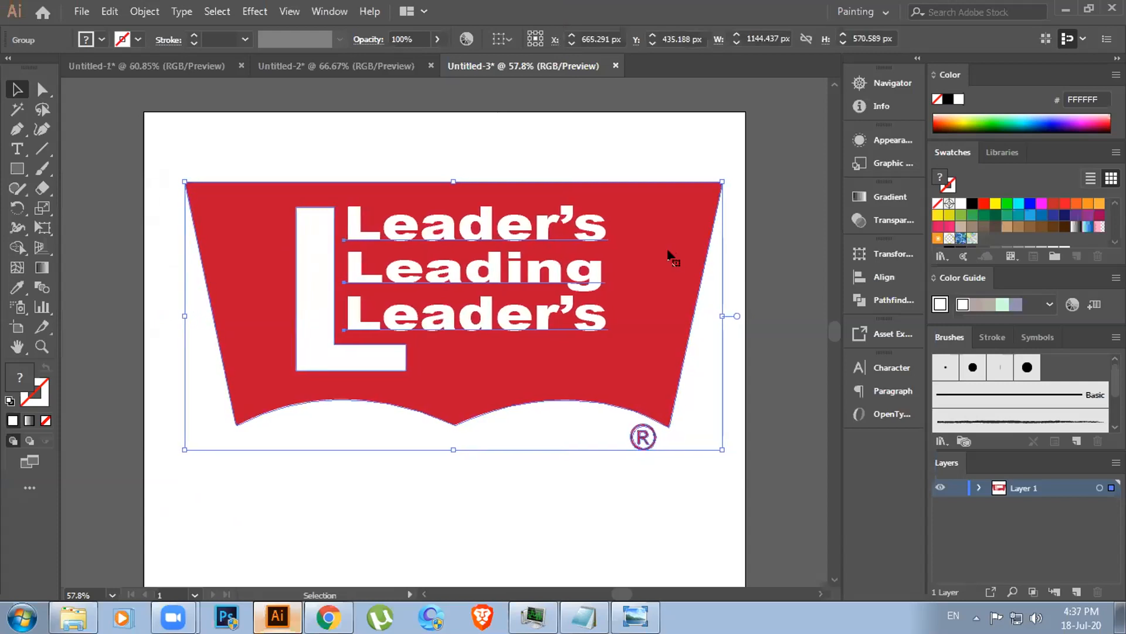
key("Down")
key("Down")
key("Down")
key("Down")
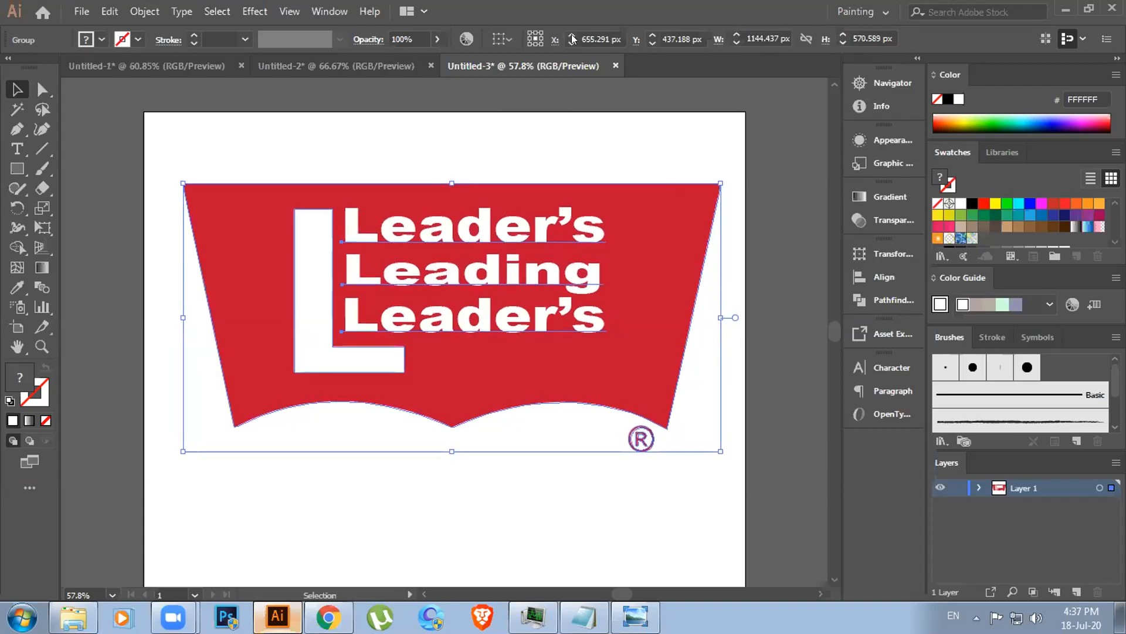
Try to centre the grouped logo horizontally and vertically with alignment relative to the selection
left_click(887, 275)
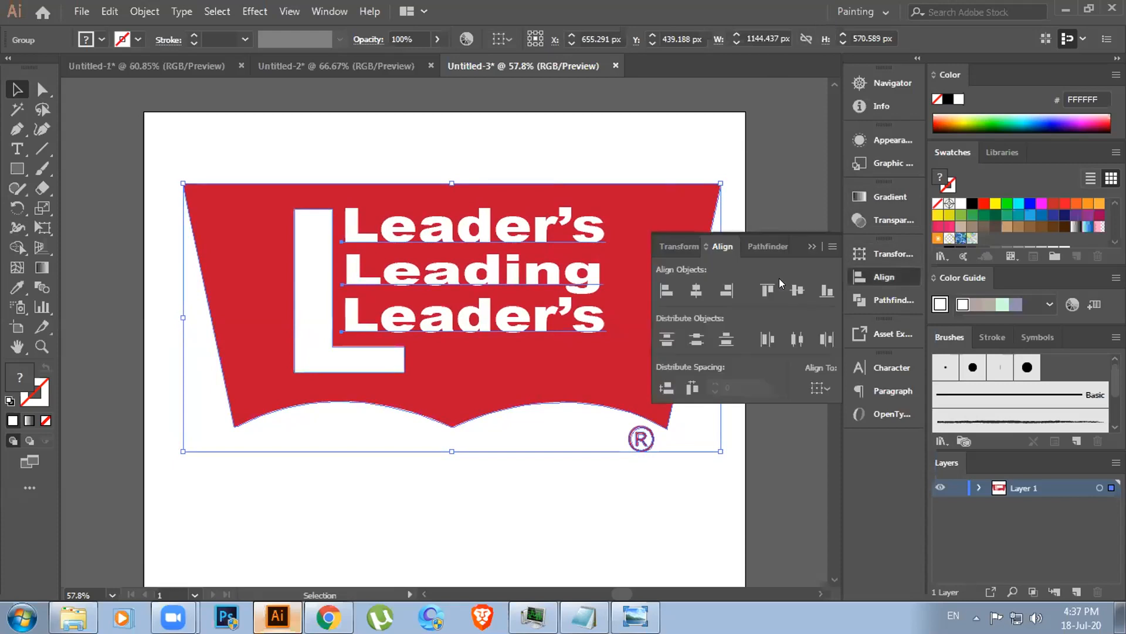
left_click(695, 291)
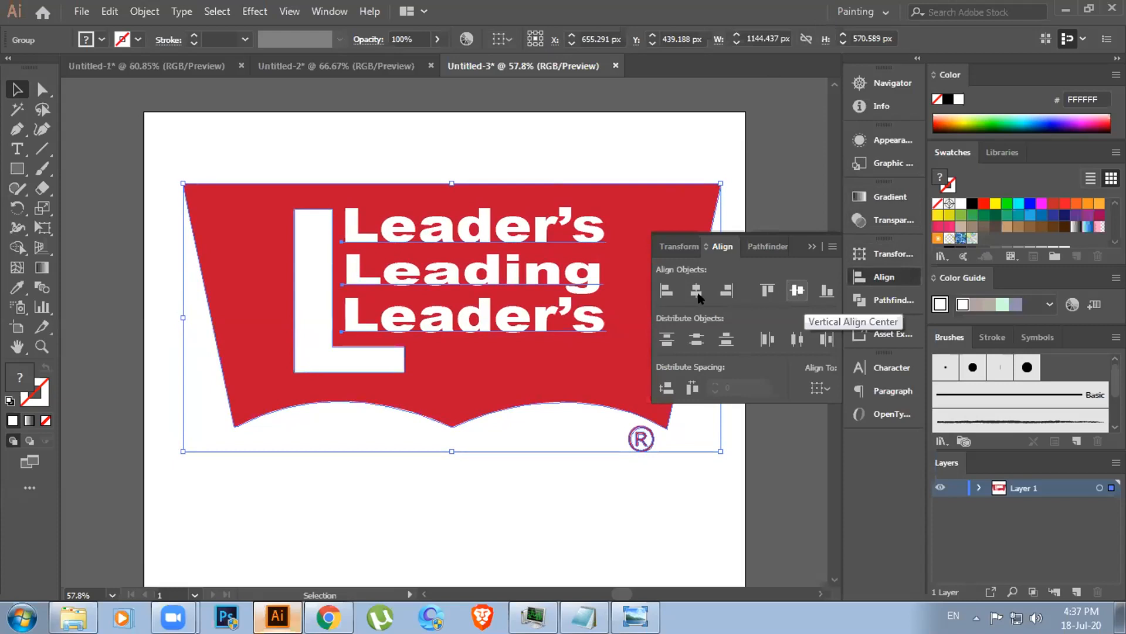
left_click(797, 292)
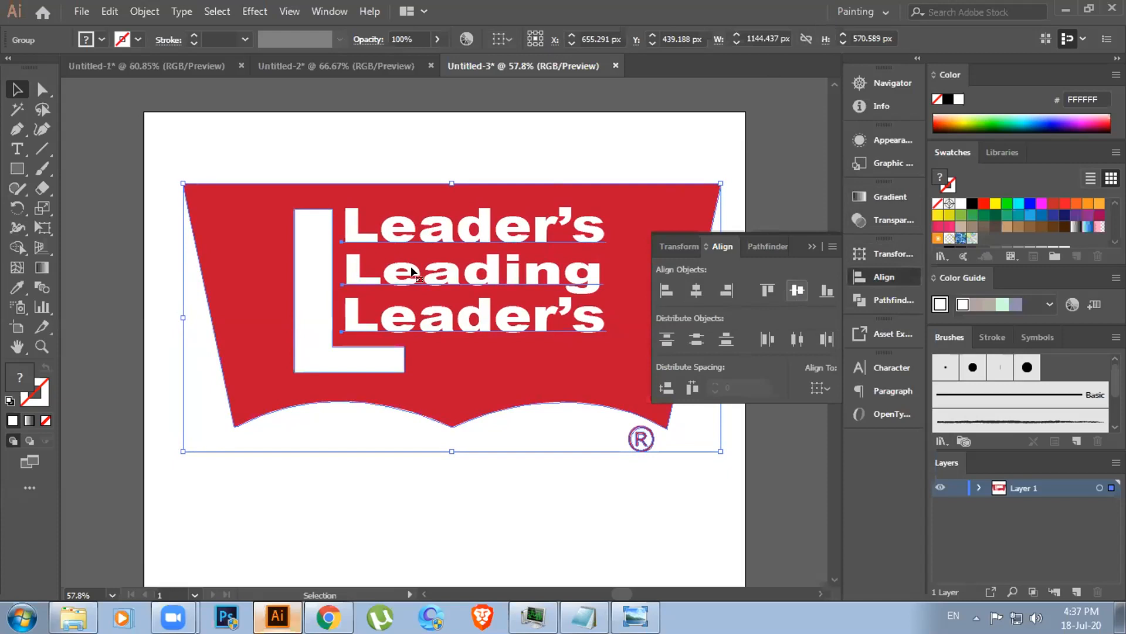
left_click_drag(181, 145, 731, 504)
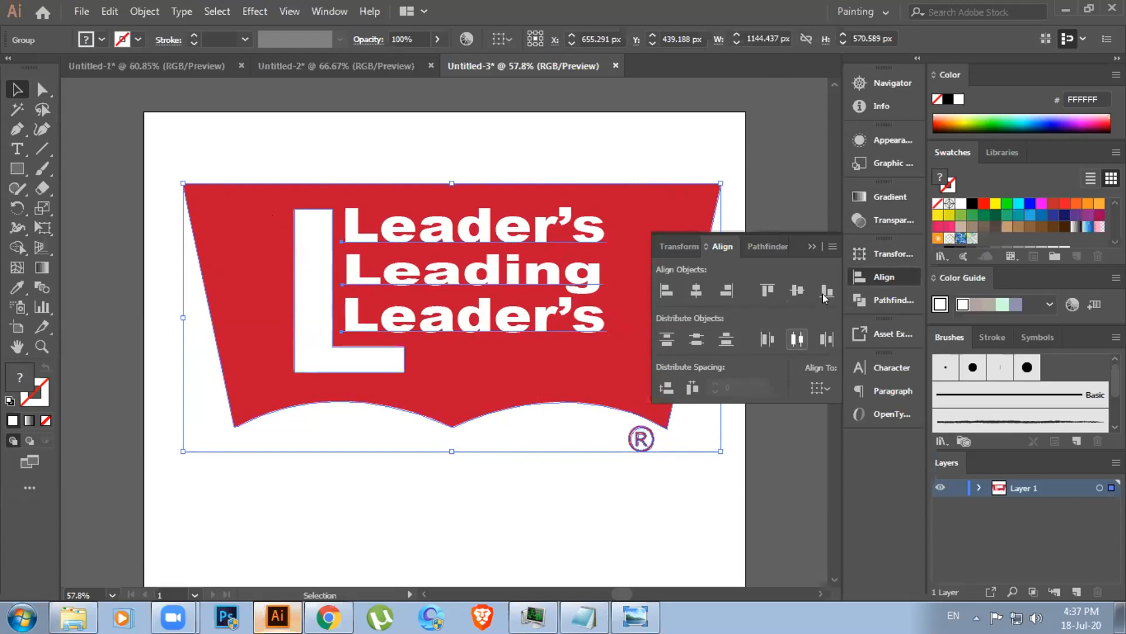
left_click(872, 277)
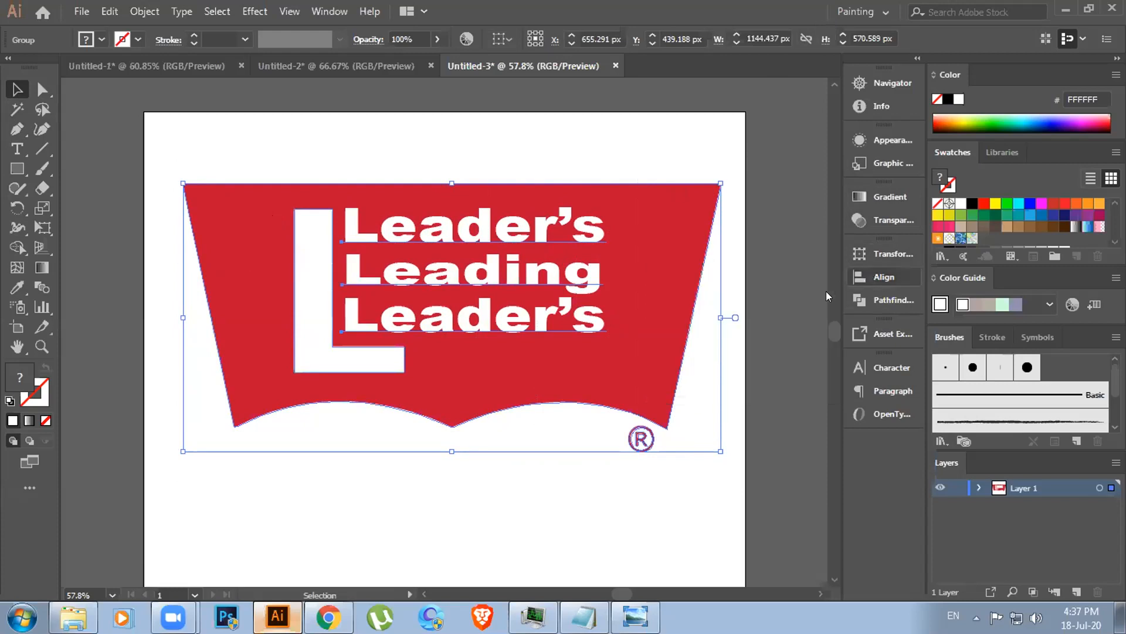
left_click(190, 180)
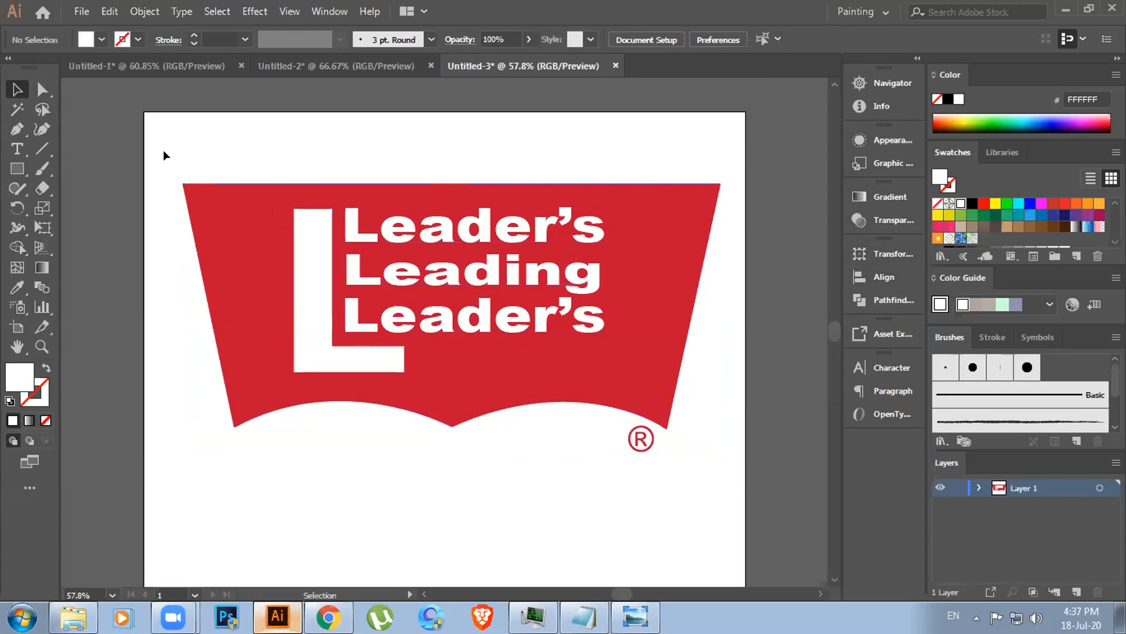
left_click_drag(164, 144, 722, 468)
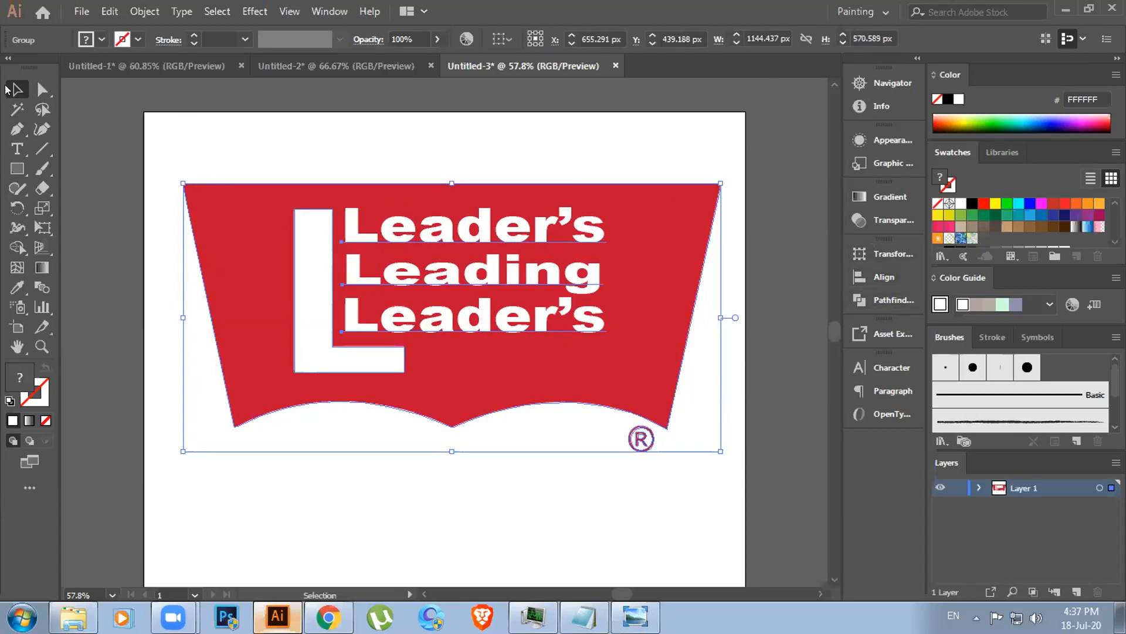
key("ctrl+shift+a")
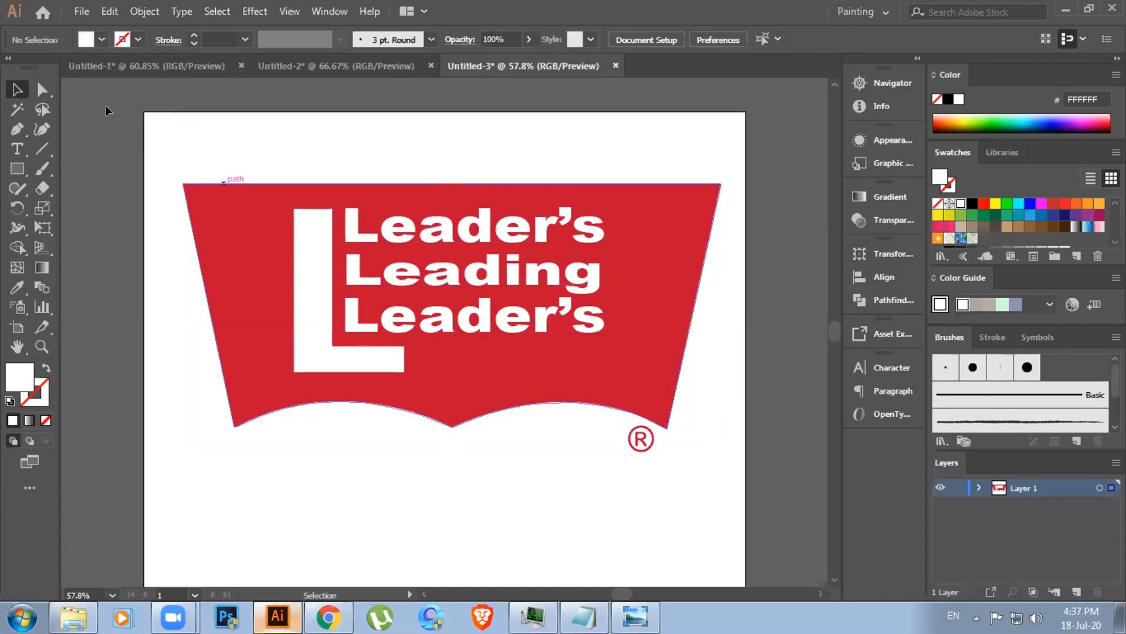
Set alignment to Align to Artboard and centre the grouped logo horizontally and vertically on the artboard
left_click_drag(104, 98, 782, 543)
left_click(876, 278)
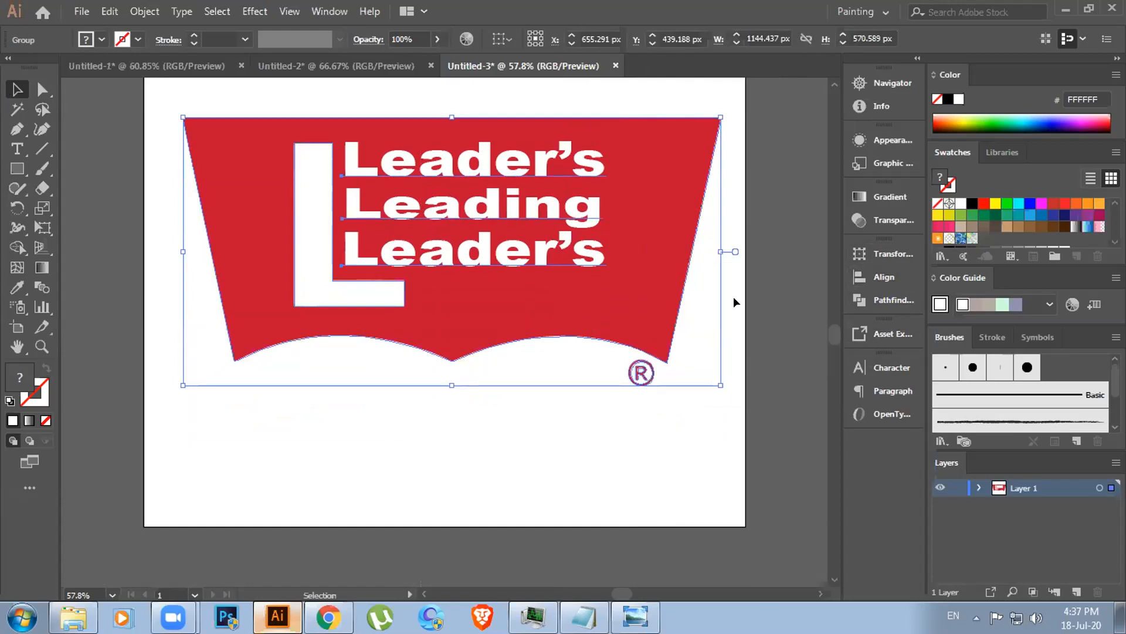
scroll(733, 297, "up", 5)
scroll(793, 283, "down", 3)
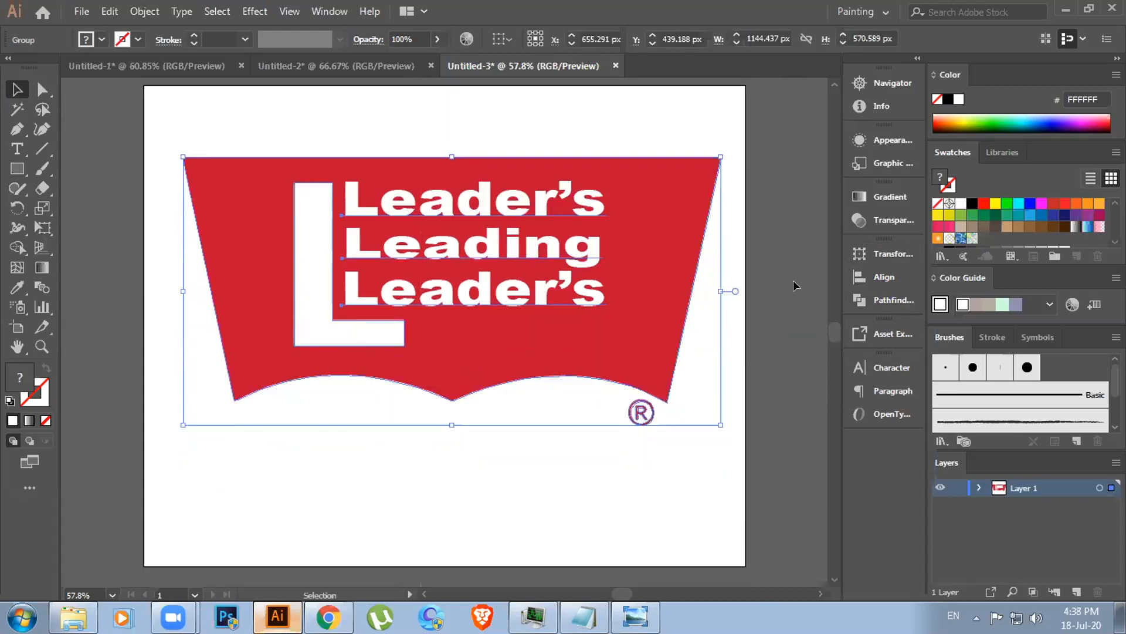
scroll(794, 283, "up", 1)
scroll(793, 280, "down", 1)
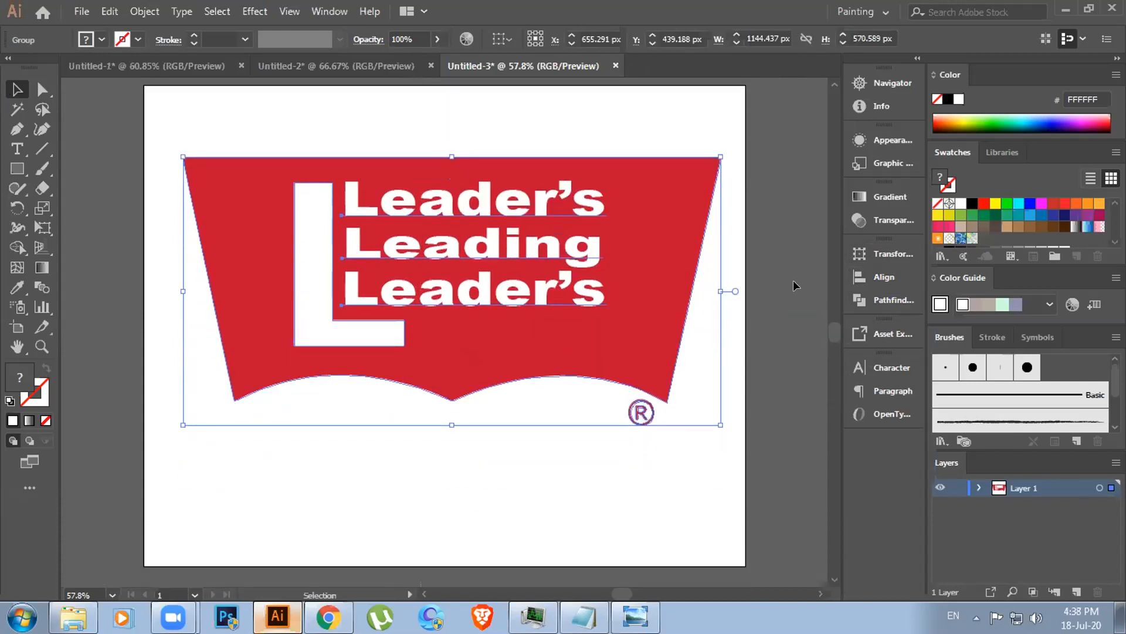
left_click(883, 277)
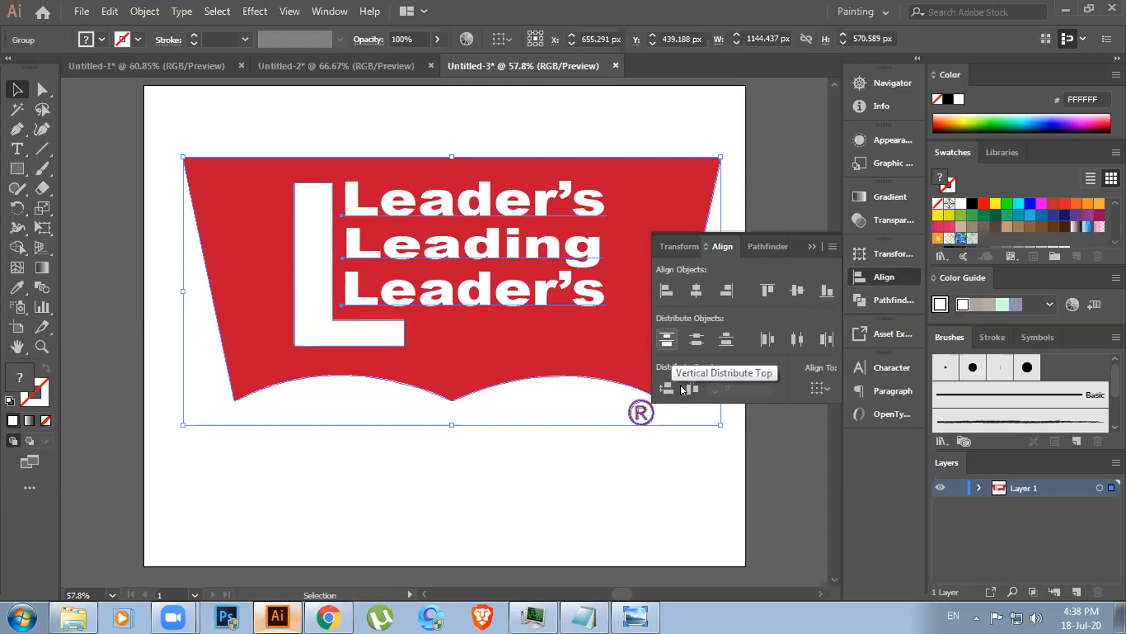
left_click(820, 391)
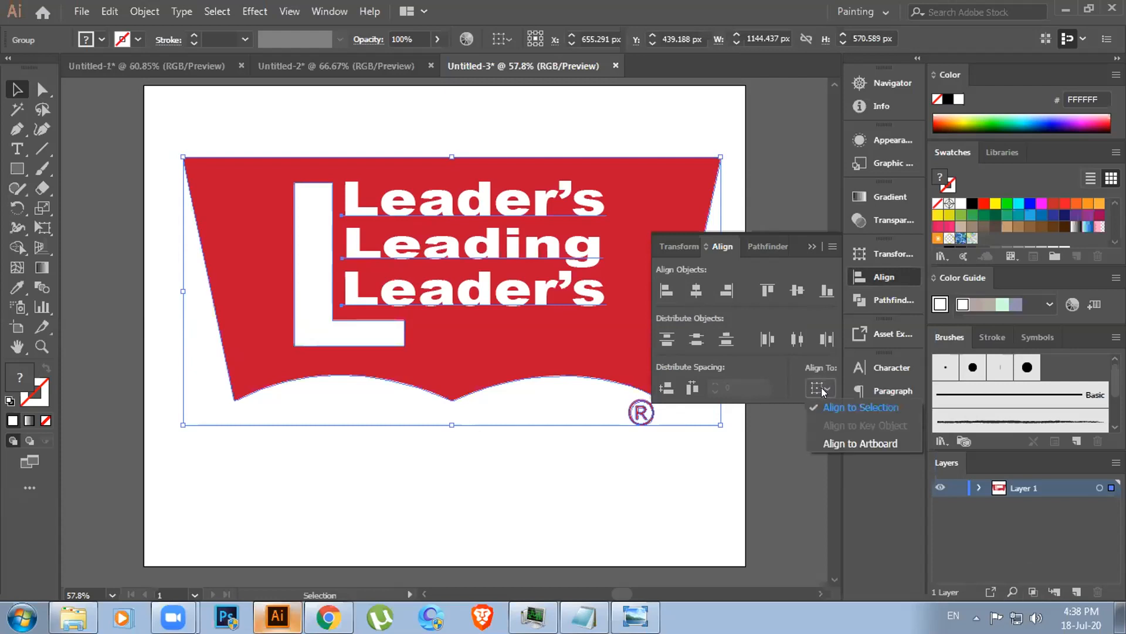
left_click(845, 443)
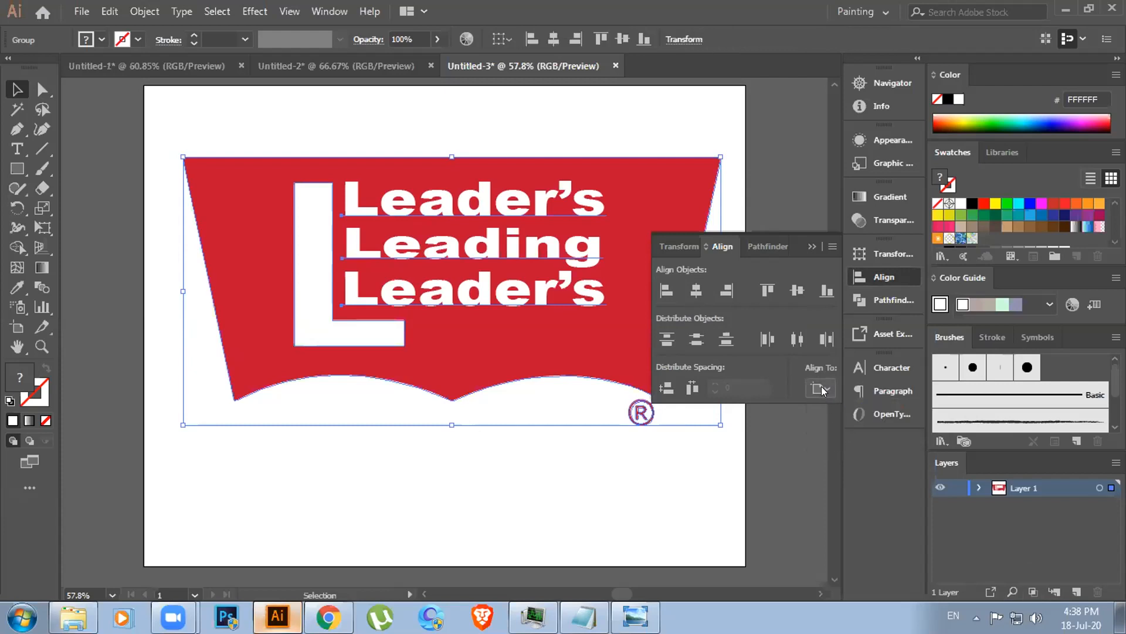
left_click_drag(166, 119, 721, 455)
left_click(699, 295)
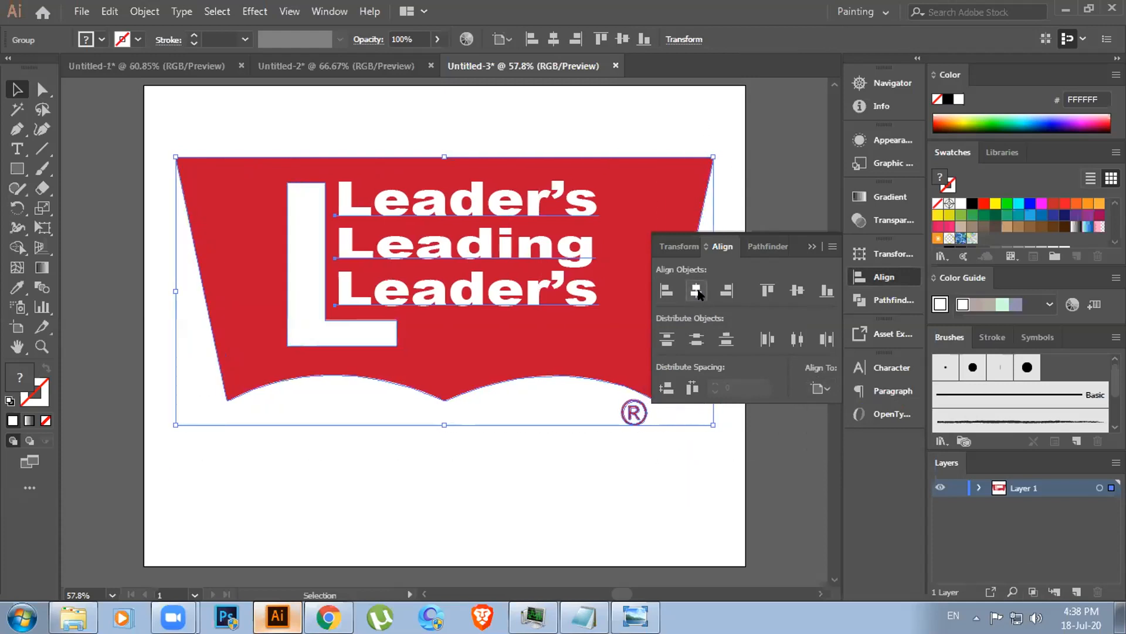
left_click(796, 291)
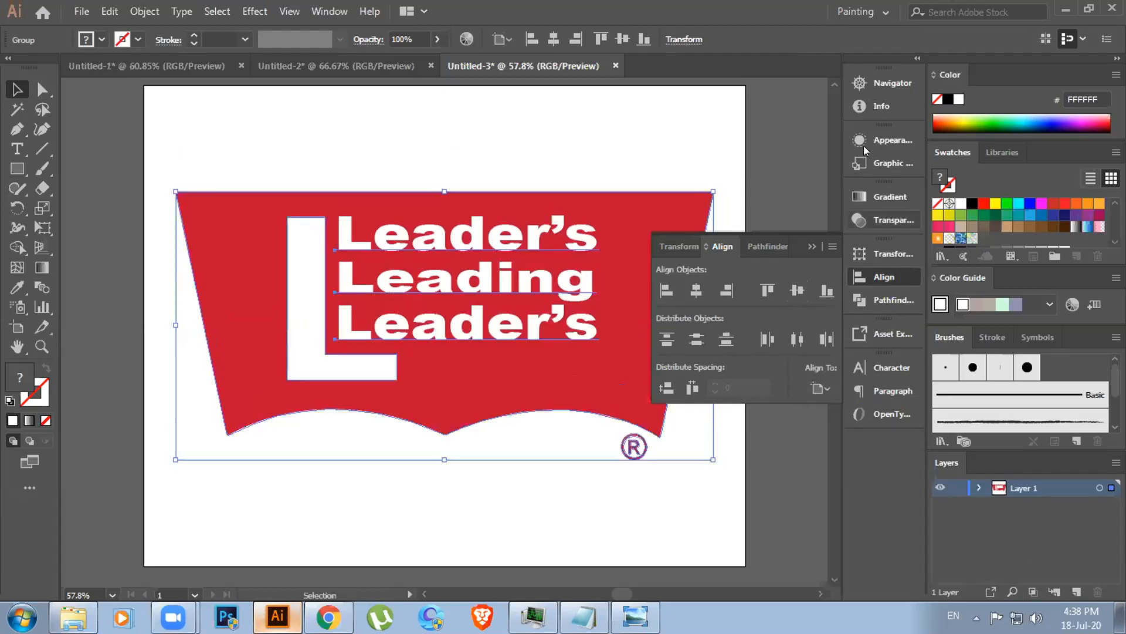
left_click(873, 276)
left_click(787, 270)
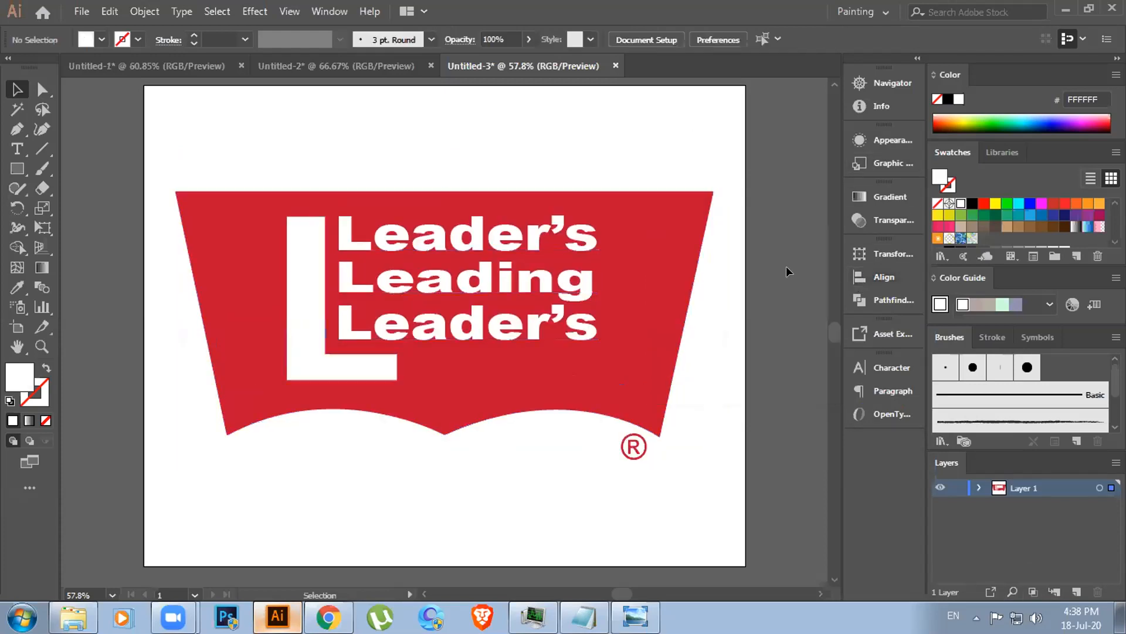
Review the Align To options and keep Align to Artboard
scroll(785, 270, "up", 2)
scroll(787, 271, "down", 2)
left_click(862, 279)
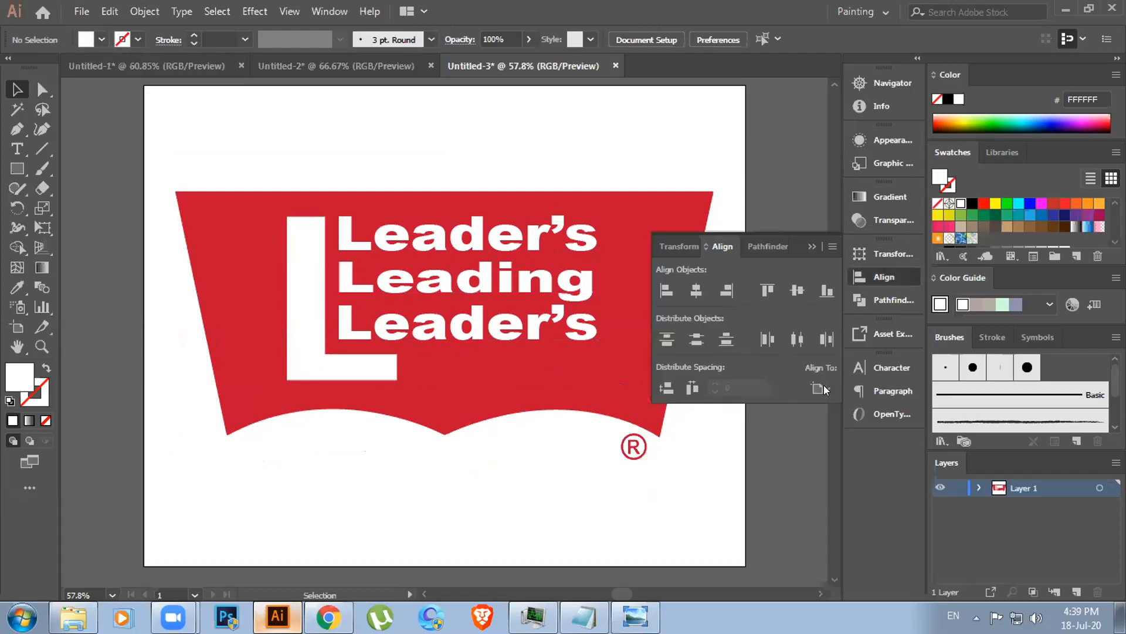
left_click(821, 388)
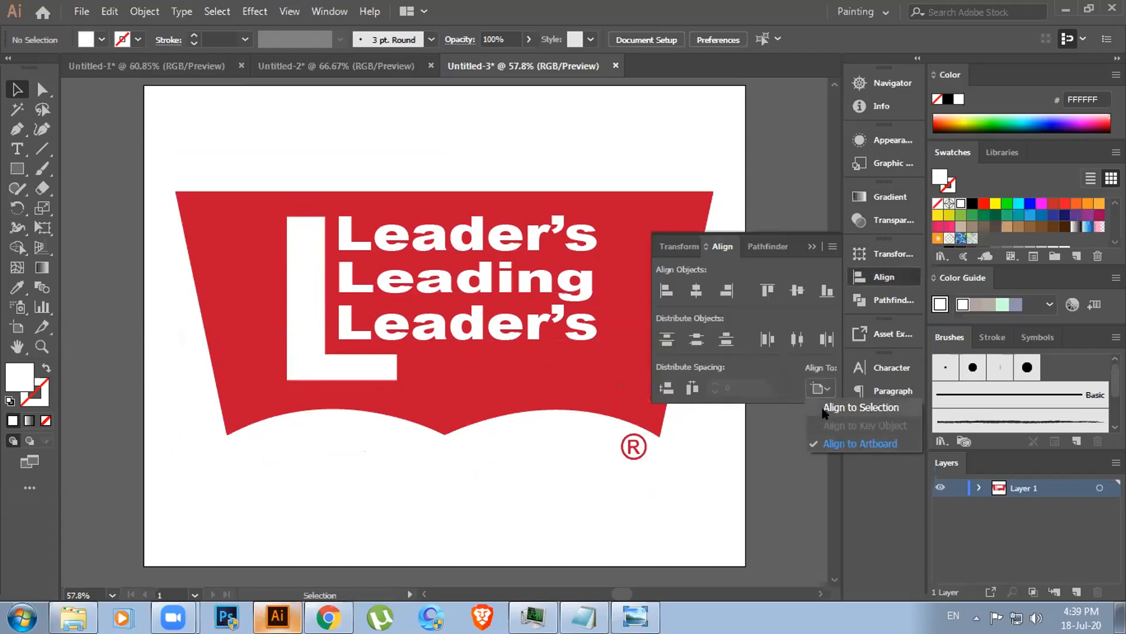
left_click(827, 445)
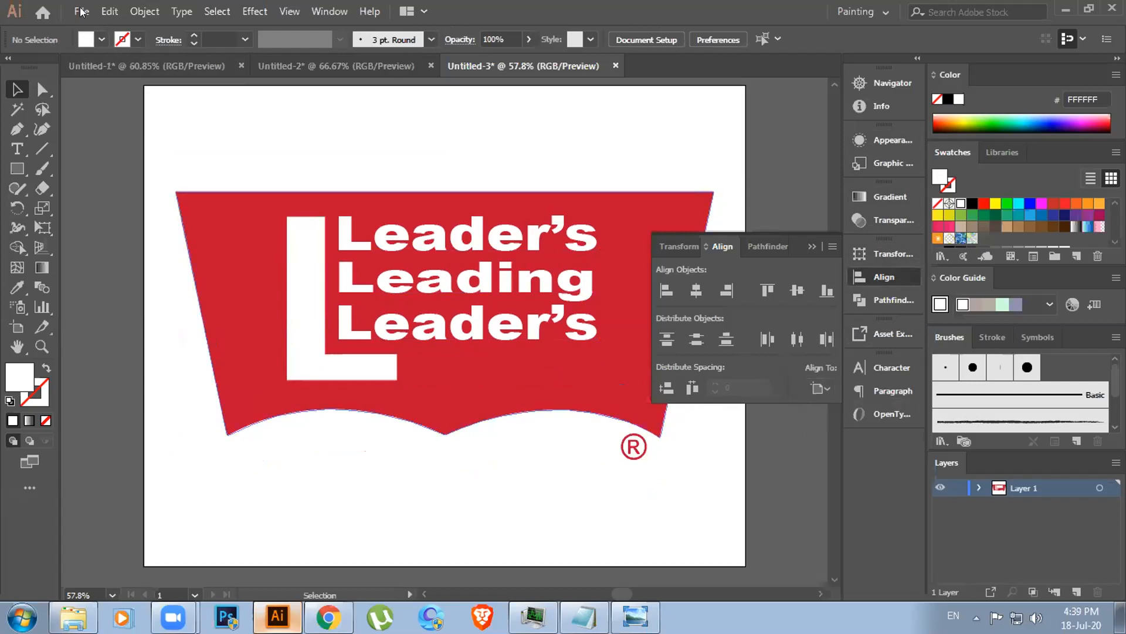
left_click(281, 298)
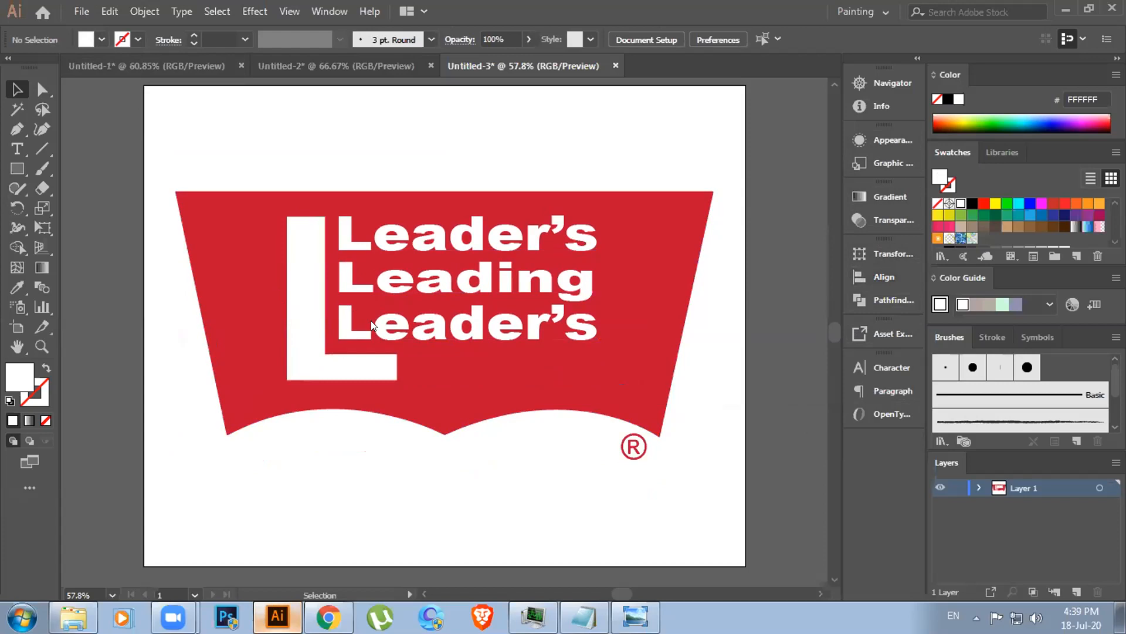
Start Save for Web (Legacy) for the logo and set the file format to JPEG
key("alt+f")
key("e")
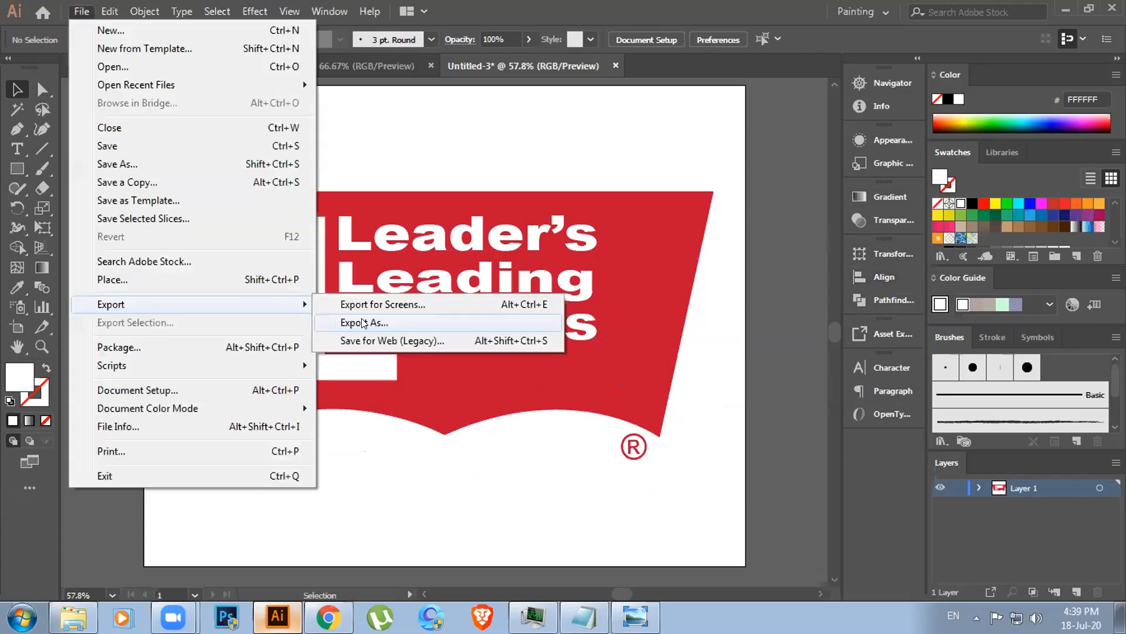
left_click(468, 345)
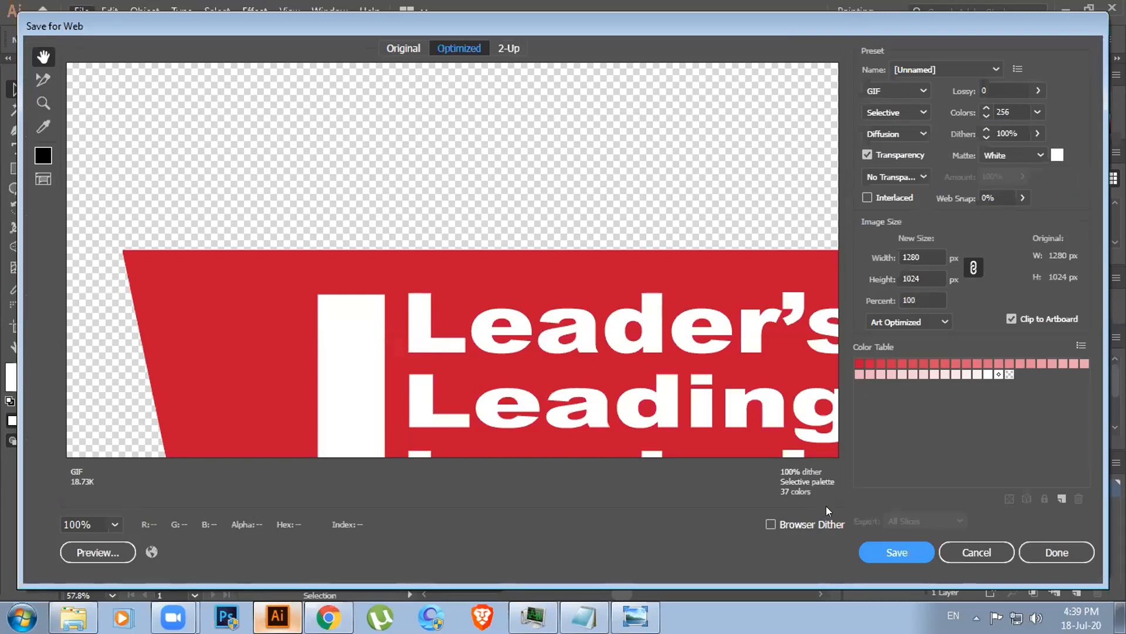
left_click(923, 85)
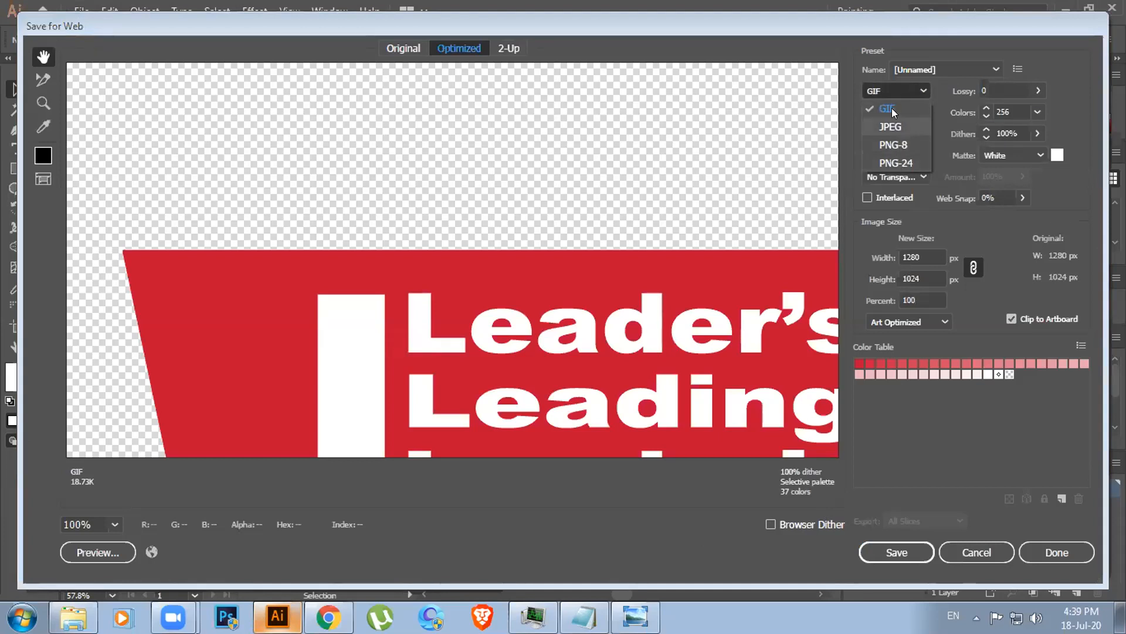
left_click(893, 127)
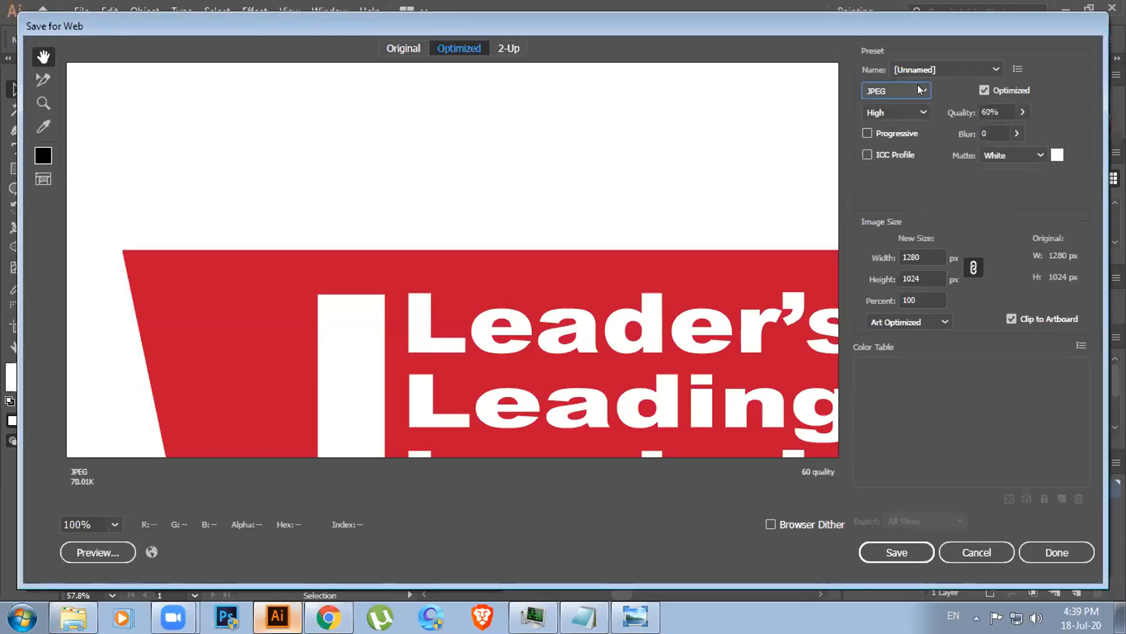
left_click(925, 90)
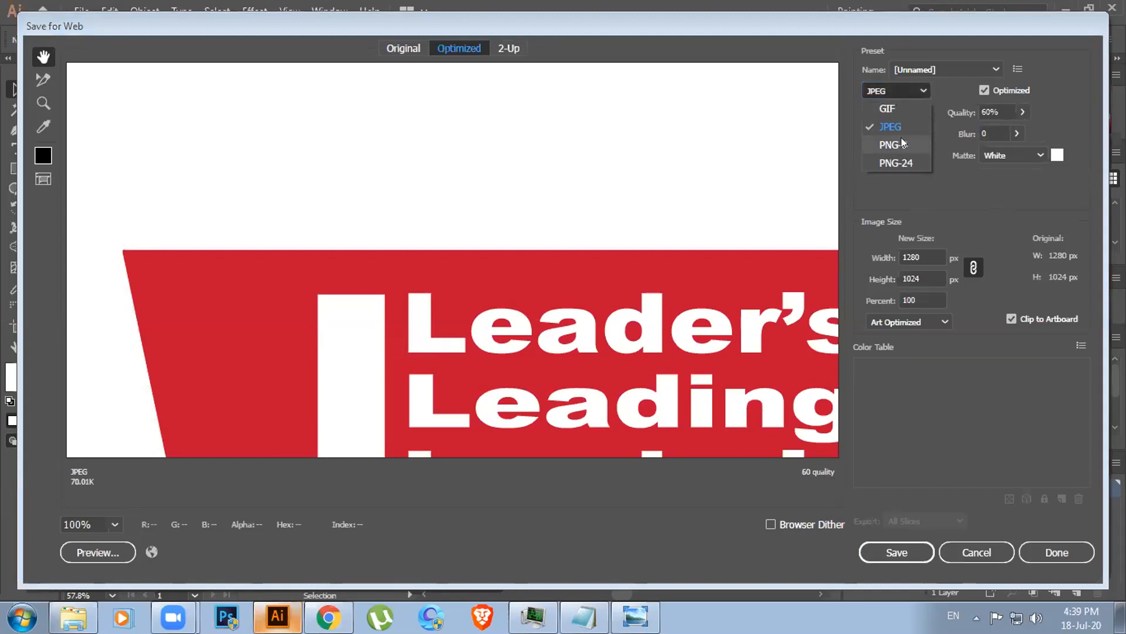
left_click(900, 127)
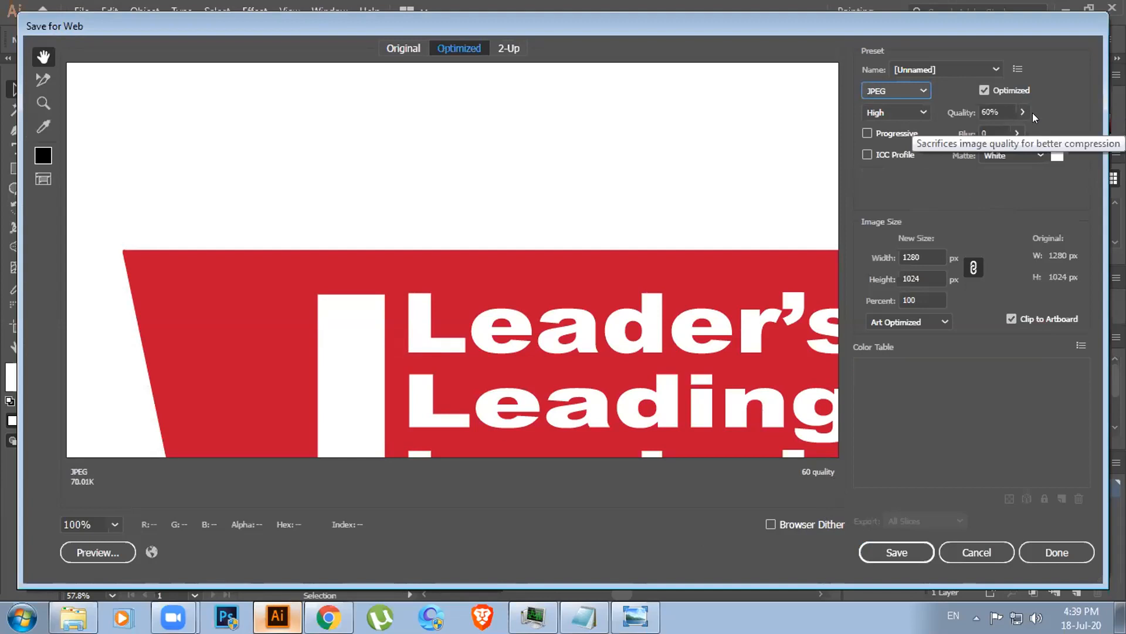
Set the JPEG quality to 100% and look through the available presets without choosing one
left_click(1023, 112)
left_click_drag(996, 131, 1028, 132)
left_click(939, 95)
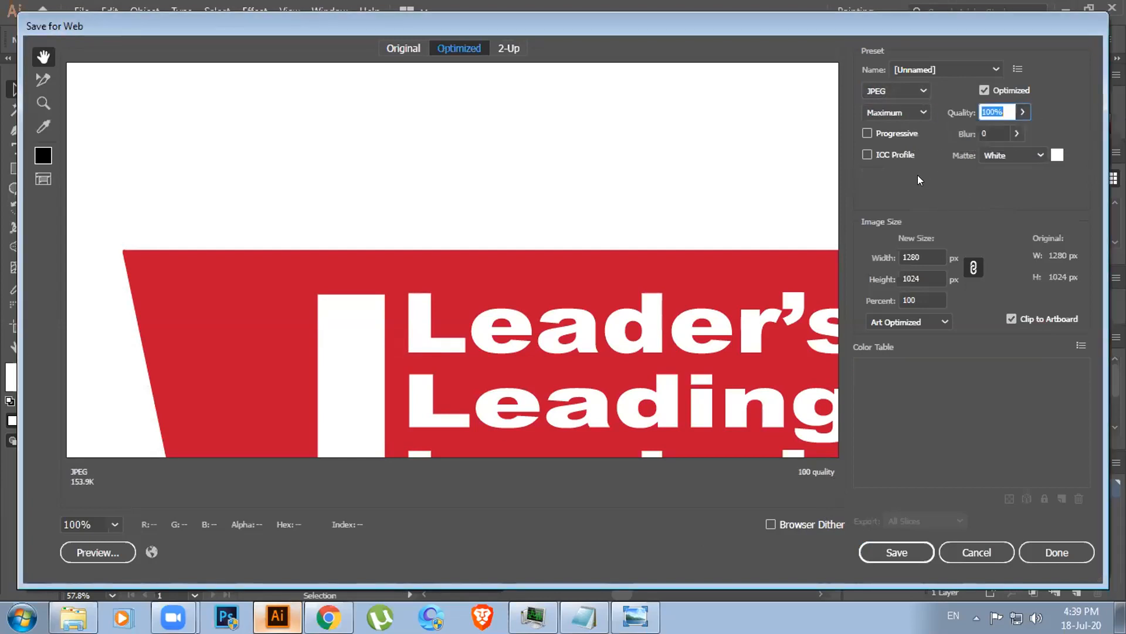
left_click(918, 70)
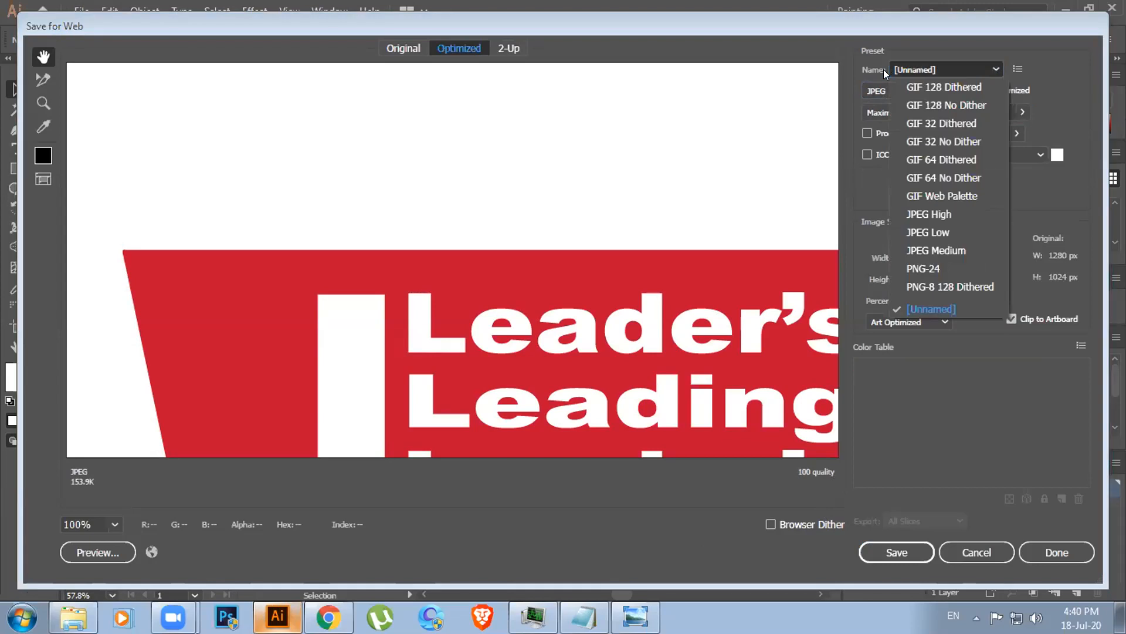
left_click(1046, 81)
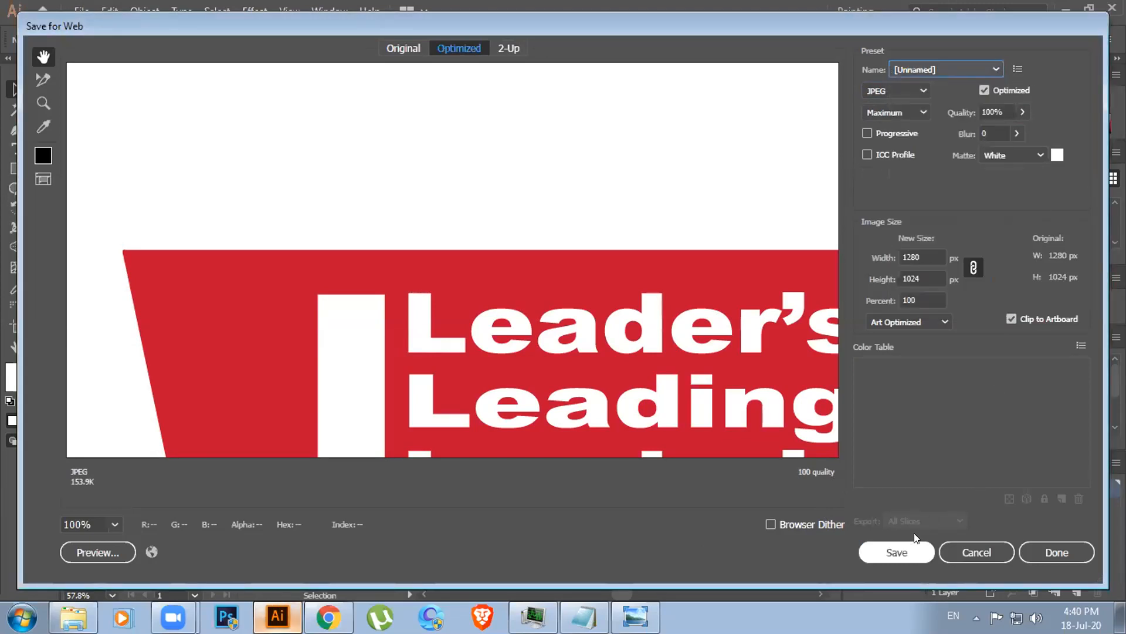
Start saving the optimized JPEG as Untitled-3 and browse to the LEDP folder on the Desktop
left_click(901, 555)
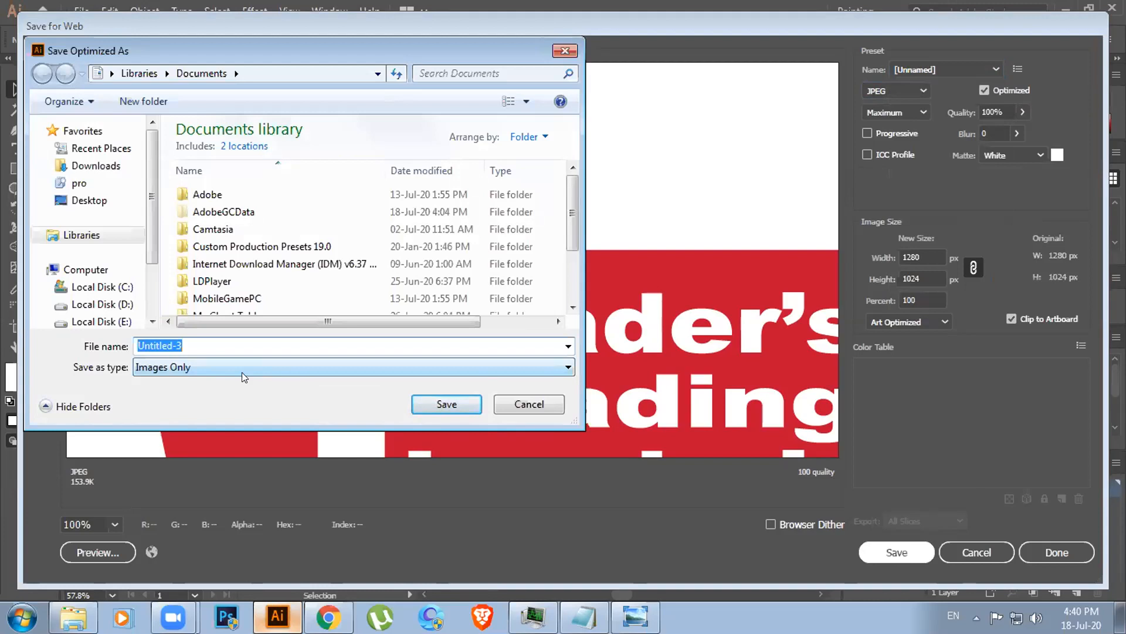
left_click(89, 200)
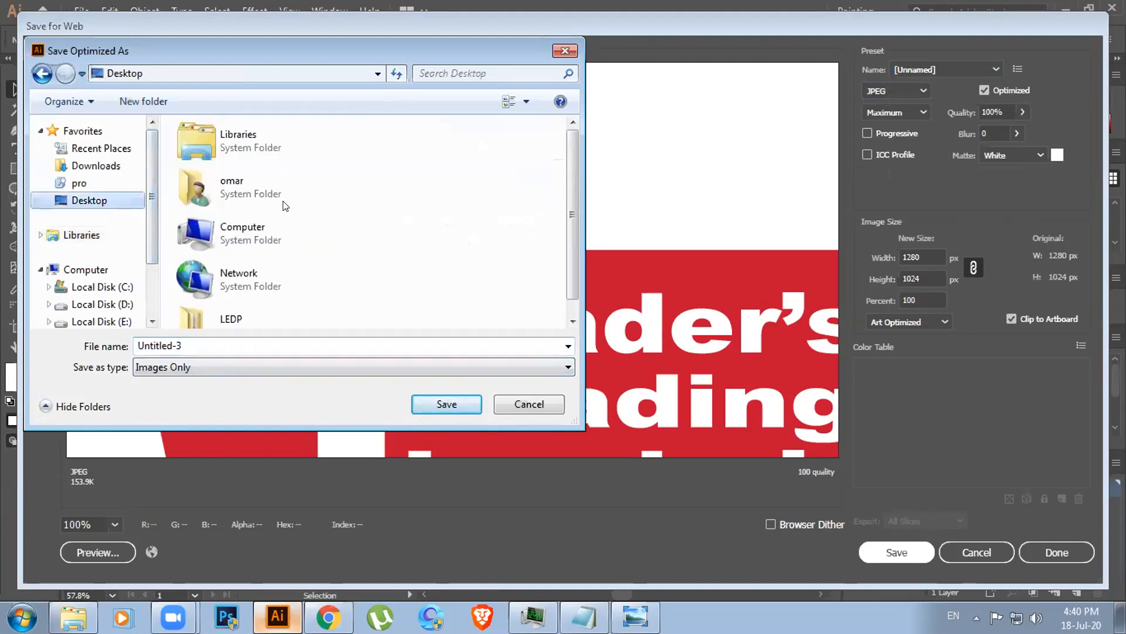
left_click(242, 312)
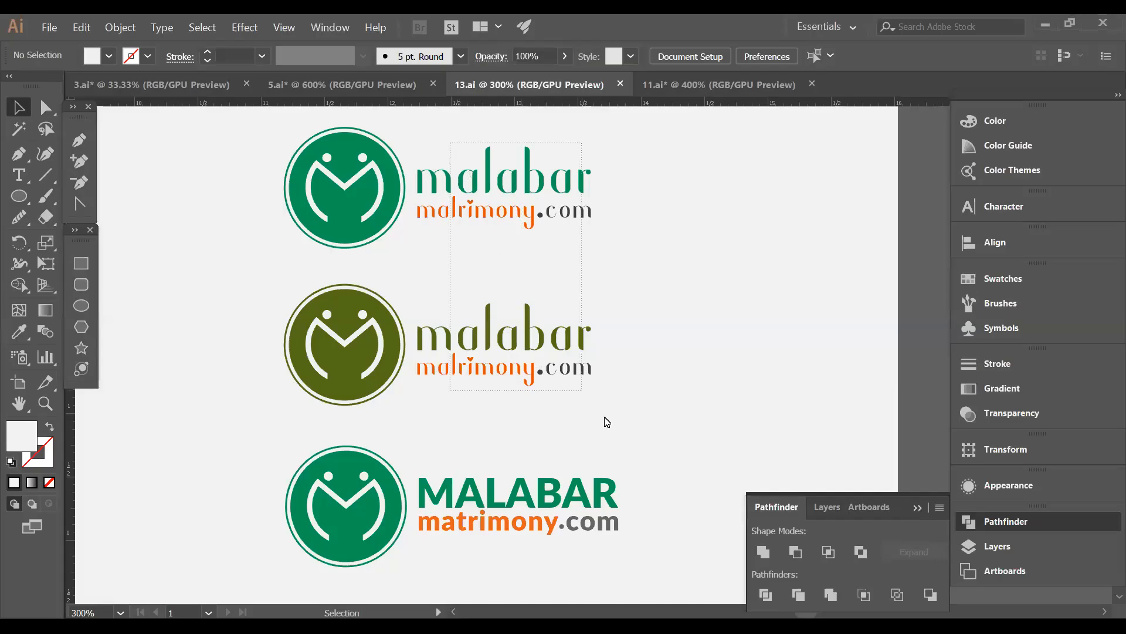
Examine the wordmark of the lowest Malabar matrimony logo in 13.ai by selecting it, and clear the selection
left_click_drag(605, 396, 603, 399)
left_click_drag(582, 446, 638, 537)
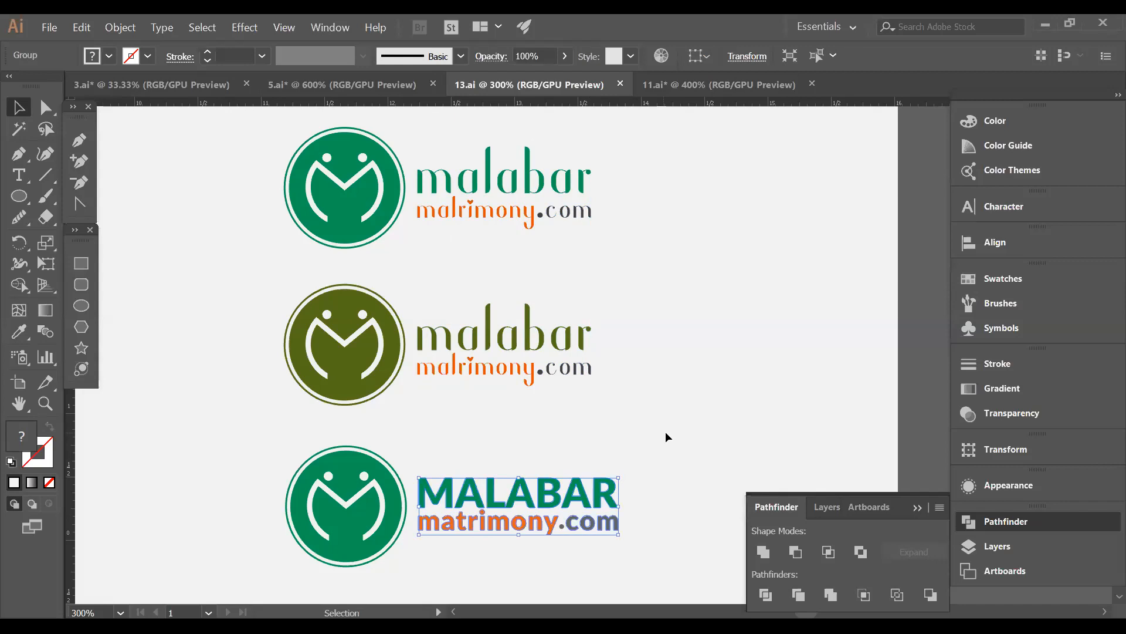
left_click(667, 438)
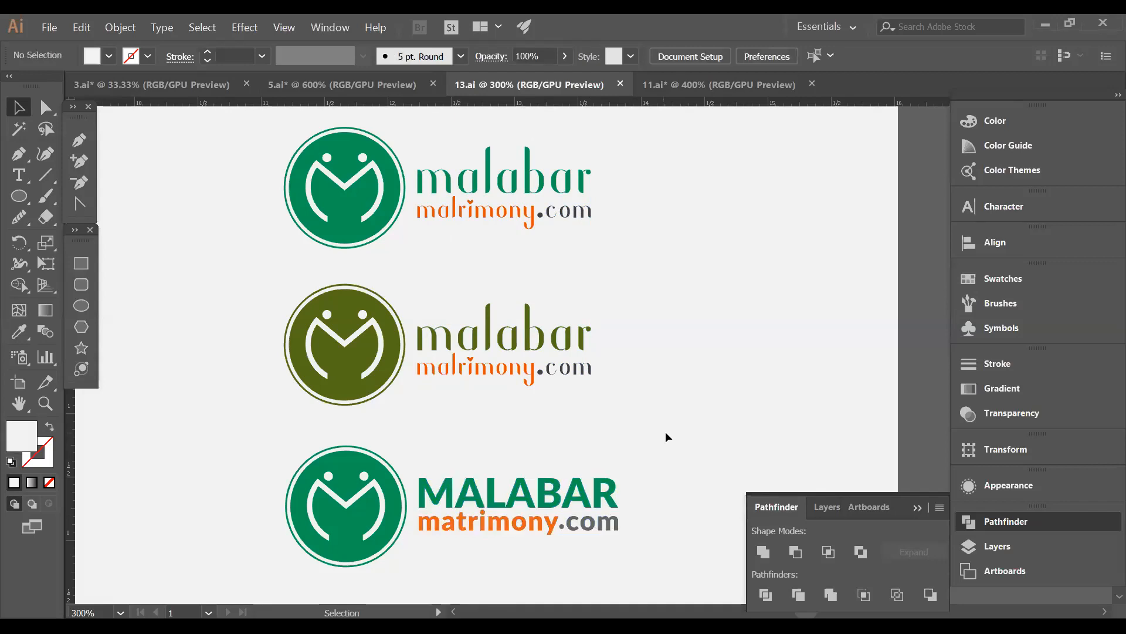
Switch to the browser and review the Levi's contest submission form, including licensing, sell price and promotion options, and the submitted entries
scroll(661, 451, "down", 1)
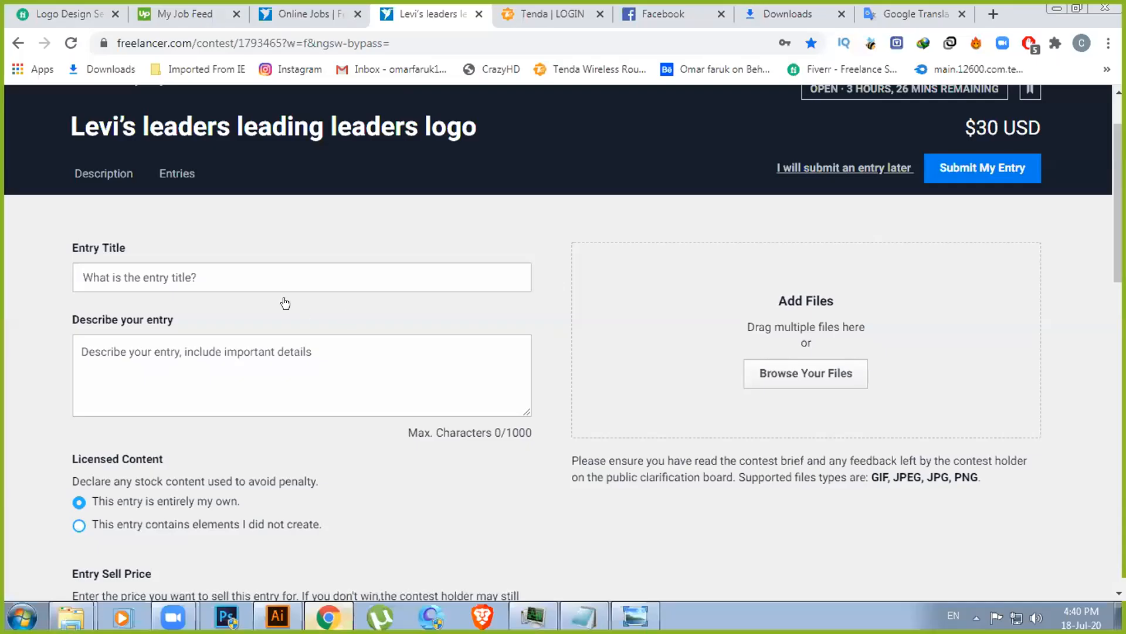
scroll(284, 302, "down", 4)
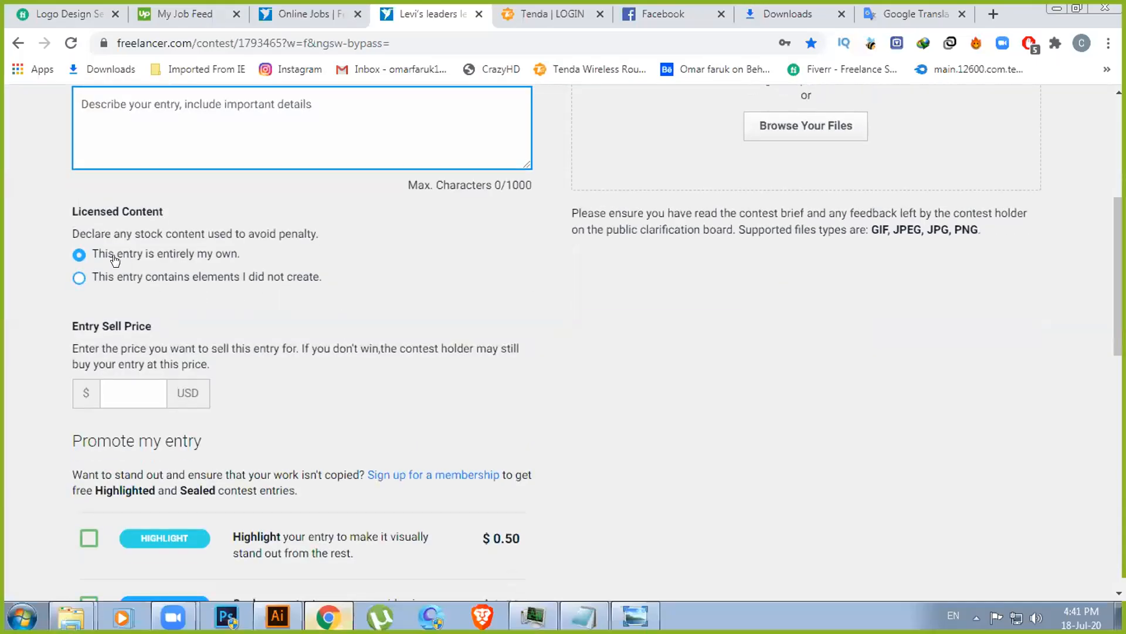
scroll(904, 403, "down", 1)
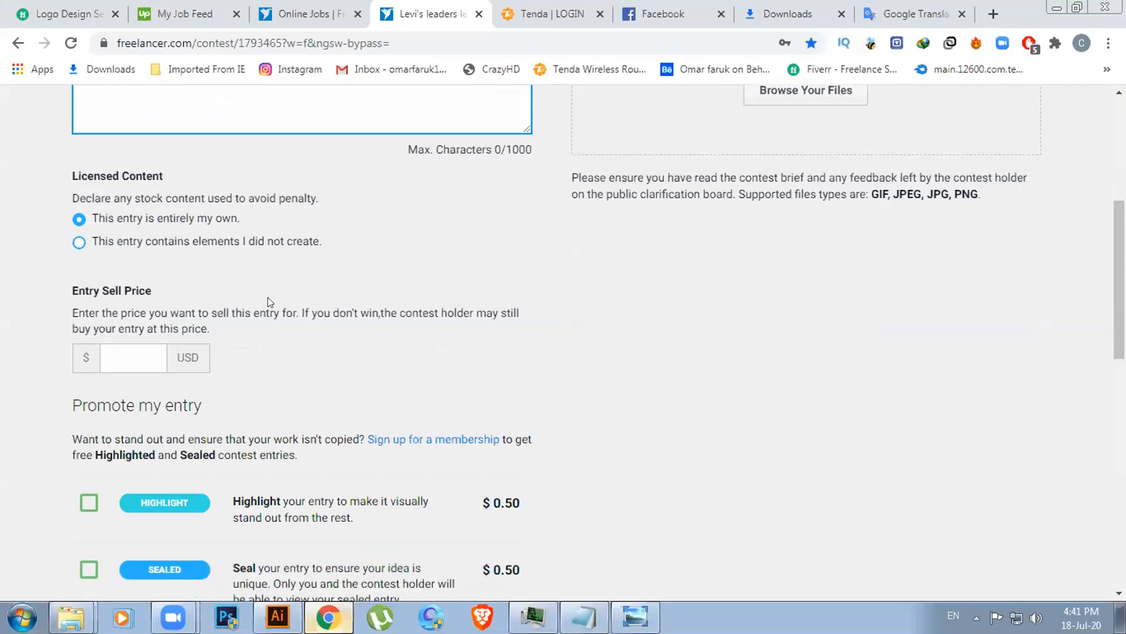
scroll(796, 345, "down", 4)
scroll(869, 323, "up", 2)
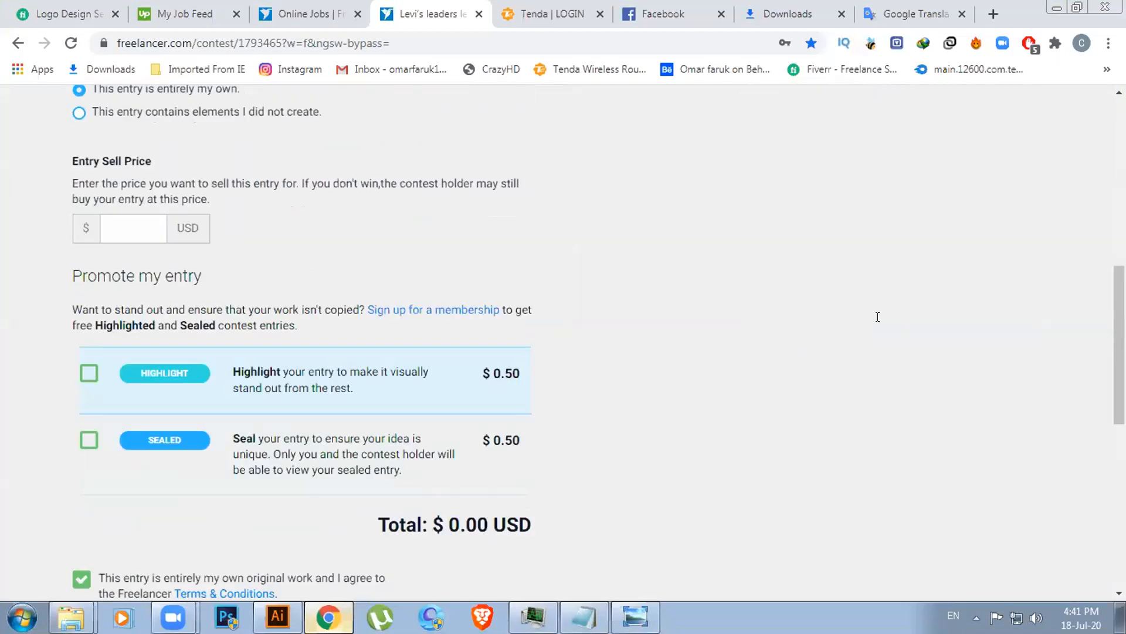
scroll(867, 322, "up", 4)
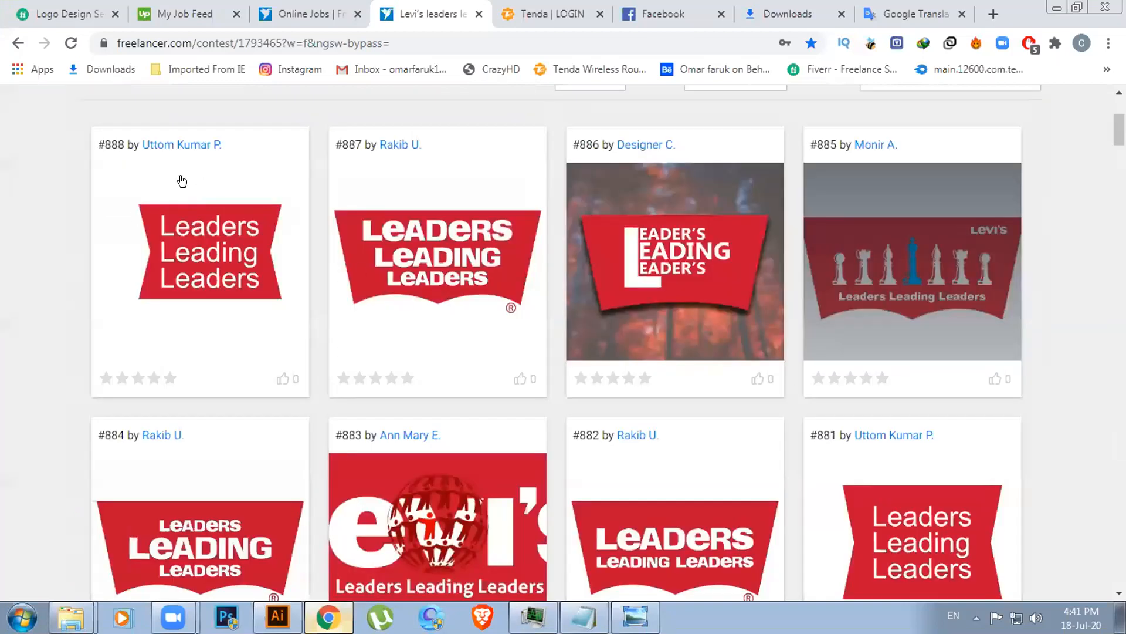
scroll(182, 180, "up", 3)
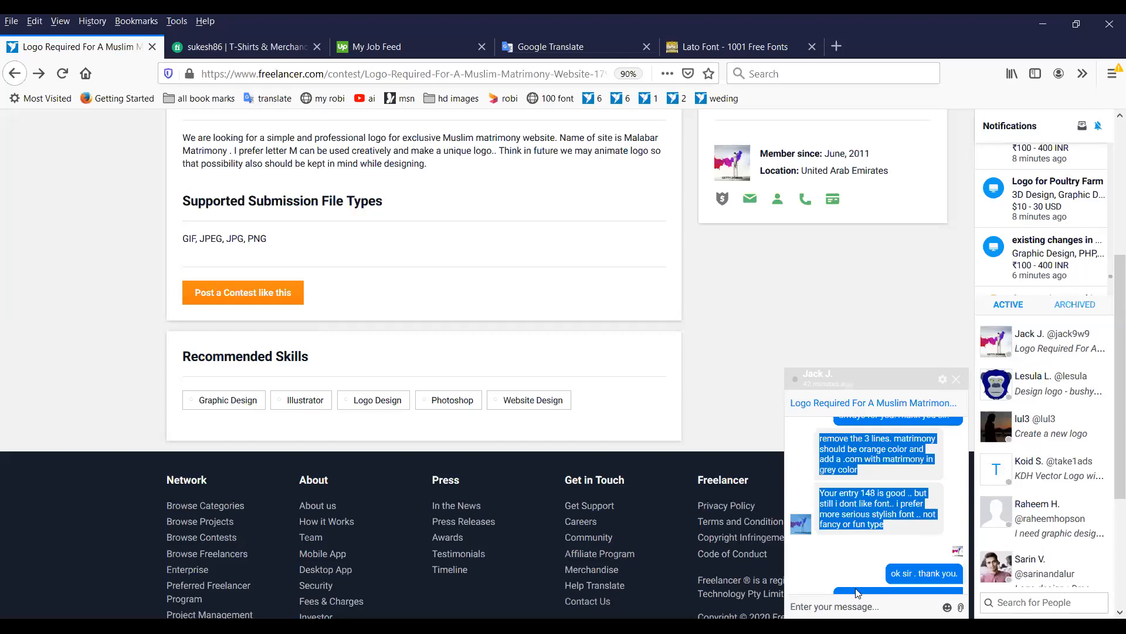
Read the contest holder's chat feedback on the Muslim matrimony logo's color and font
scroll(857, 592, "down", 1)
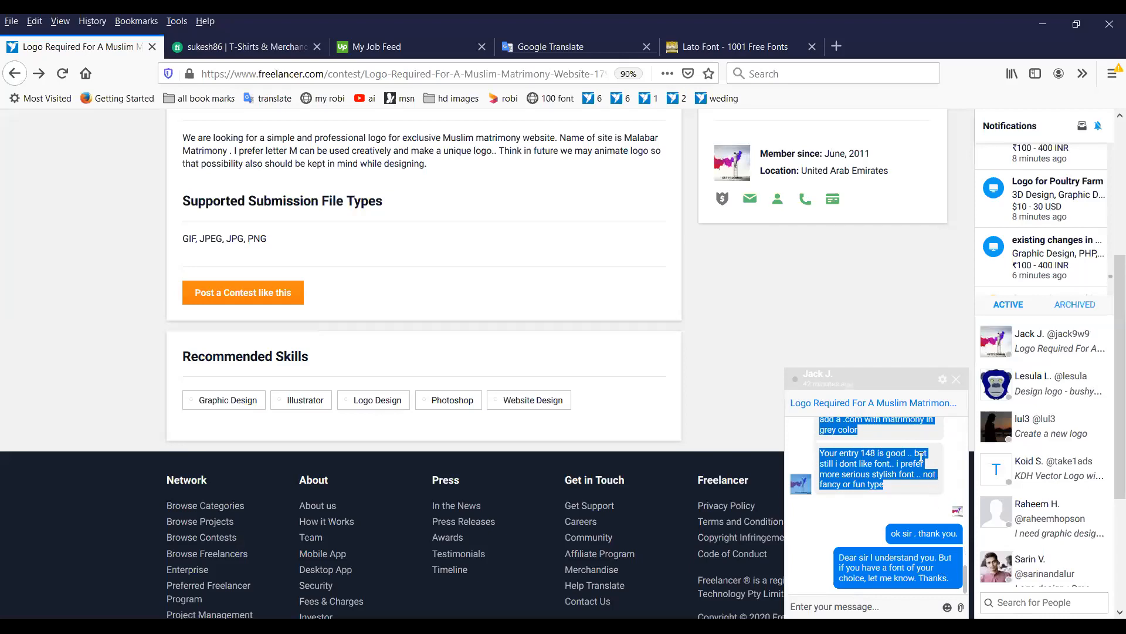
left_click(923, 464)
scroll(923, 499, "up", 1)
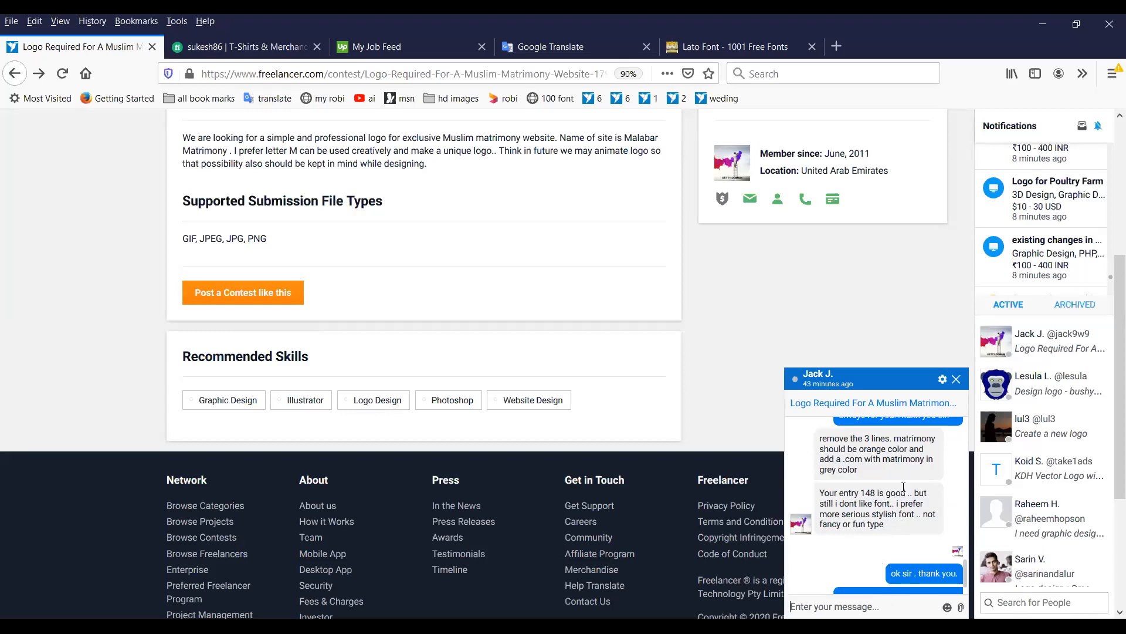
left_click(823, 598)
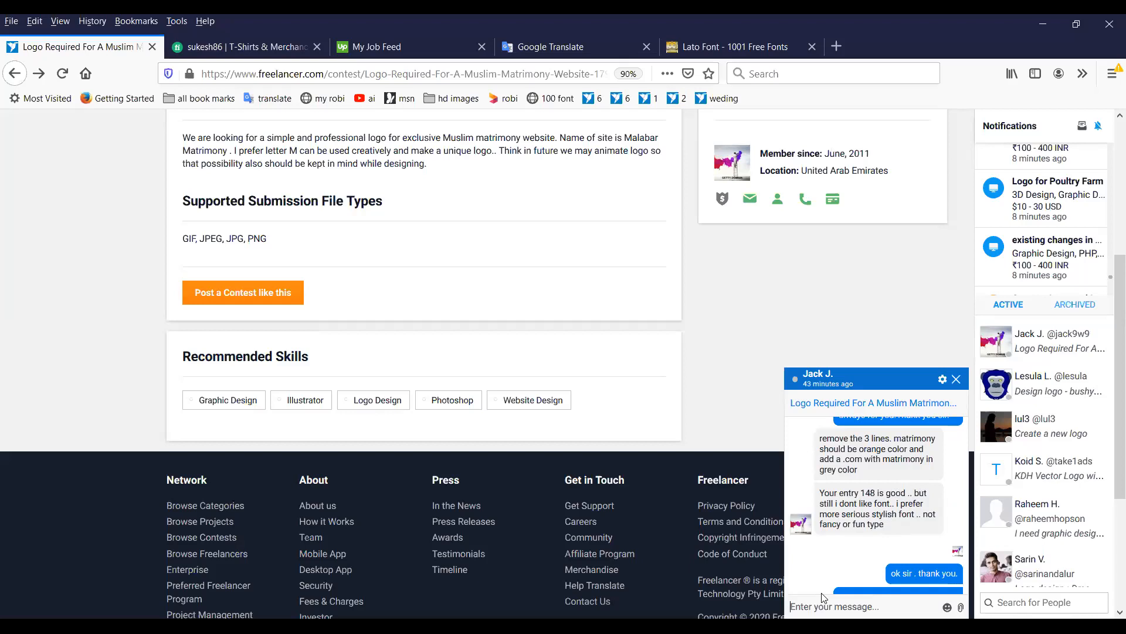